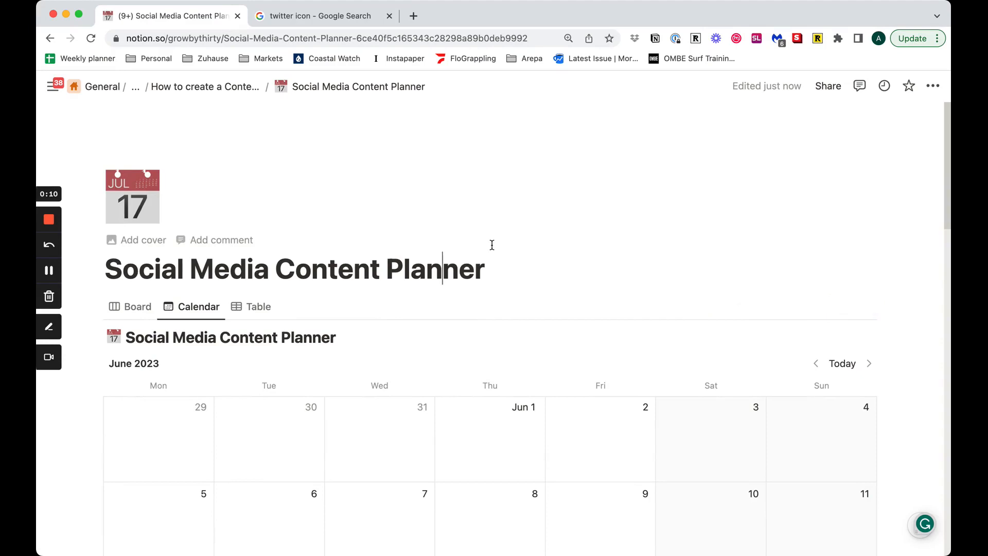
# Step: Hide the database title above the planner's Calendar view
pyautogui.scroll(-5, 443, 257)
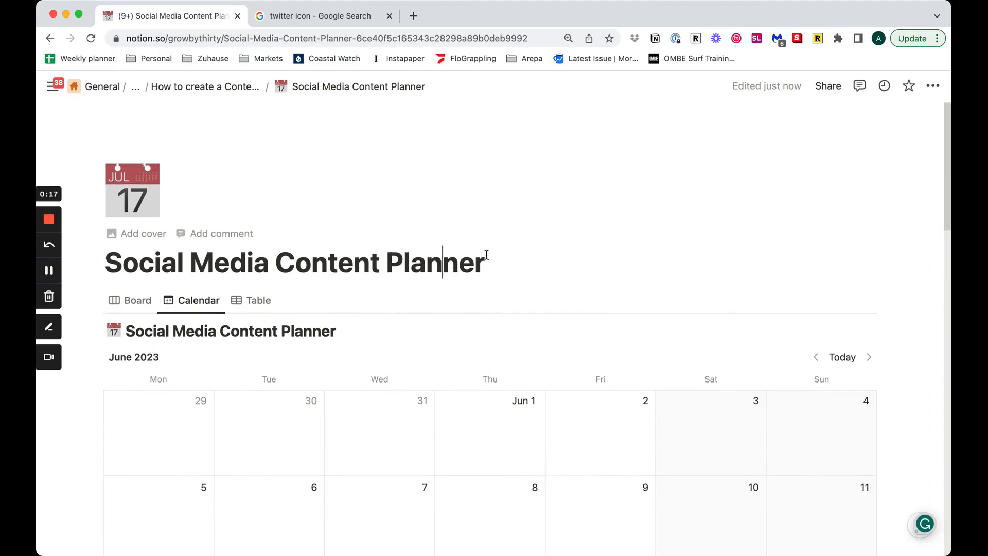
pyautogui.click(350, 192)
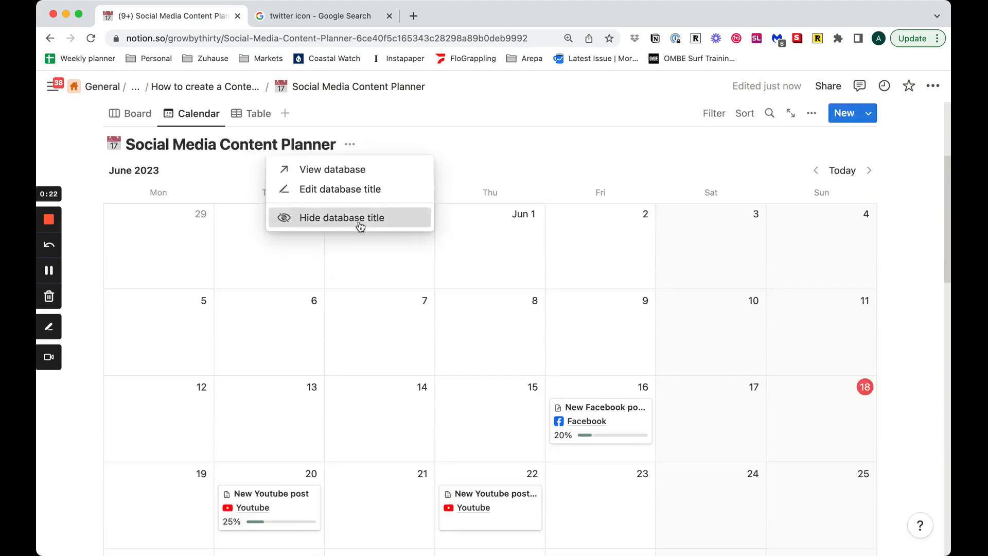
pyautogui.click(359, 221)
# Step: Look through the whole planner page, examining the content calendar, the Social Media Platforms gallery and the Tasks board
pyautogui.scroll(5, 359, 220)
pyautogui.scroll(-2, 359, 220)
pyautogui.scroll(-3, 359, 220)
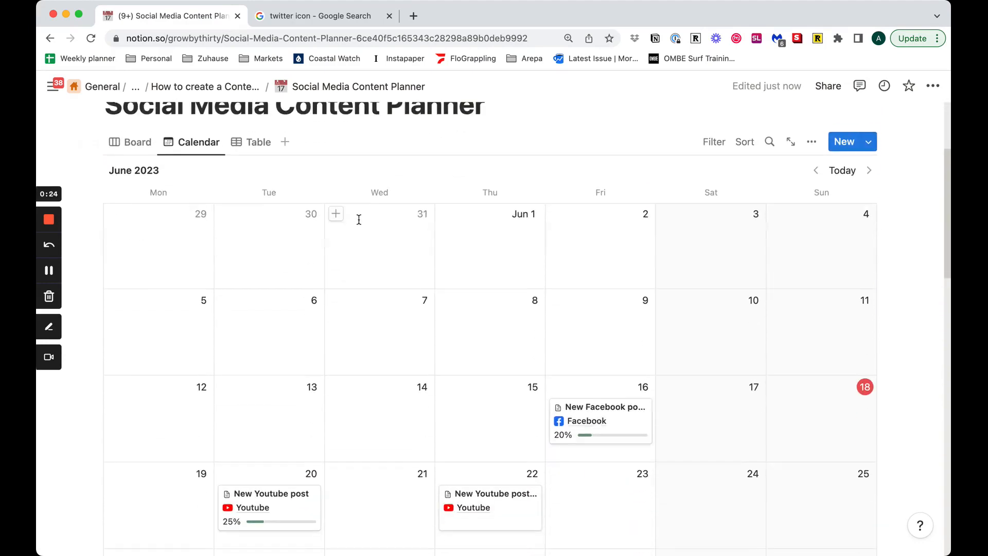
pyautogui.scroll(-2, 359, 218)
pyautogui.scroll(3, 358, 220)
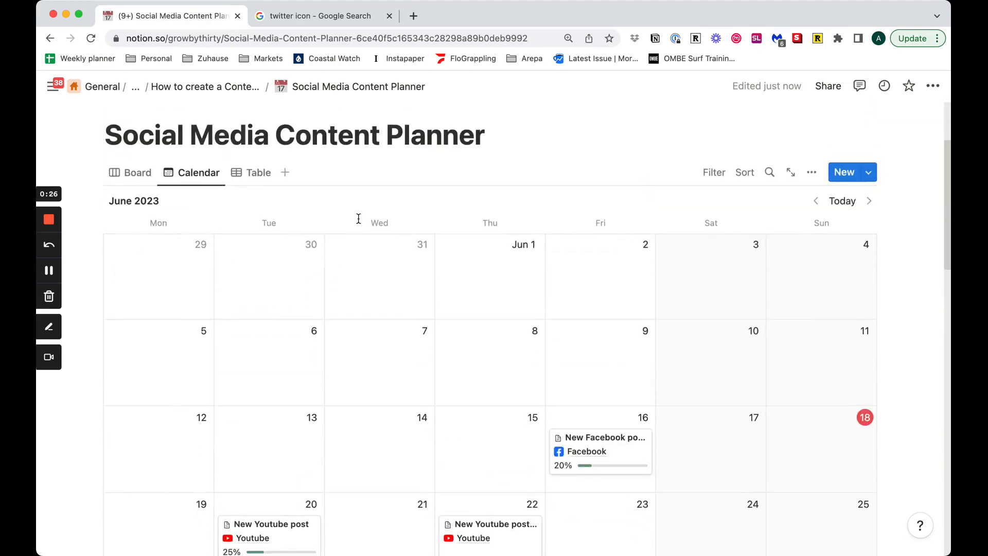
pyautogui.scroll(-3, 358, 218)
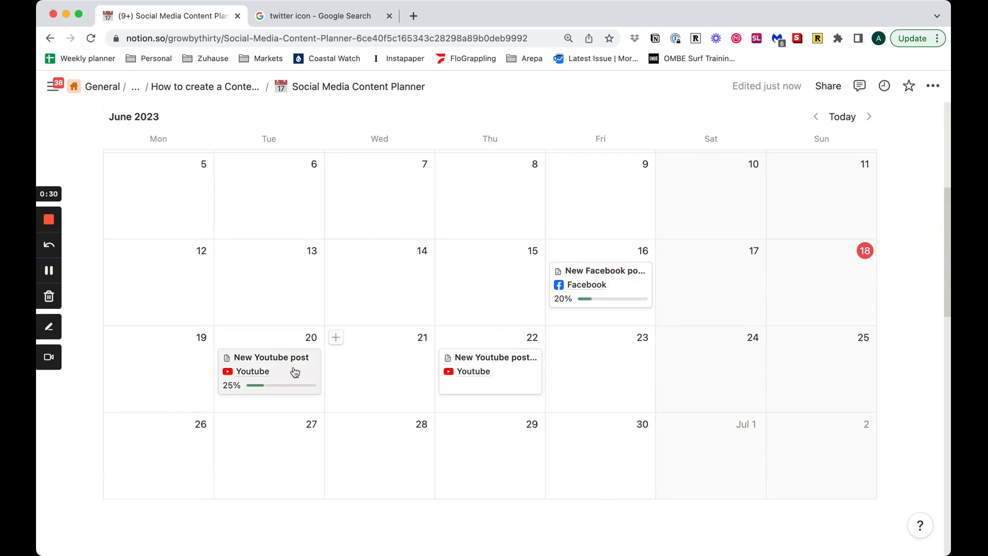
pyautogui.scroll(-1, 515, 272)
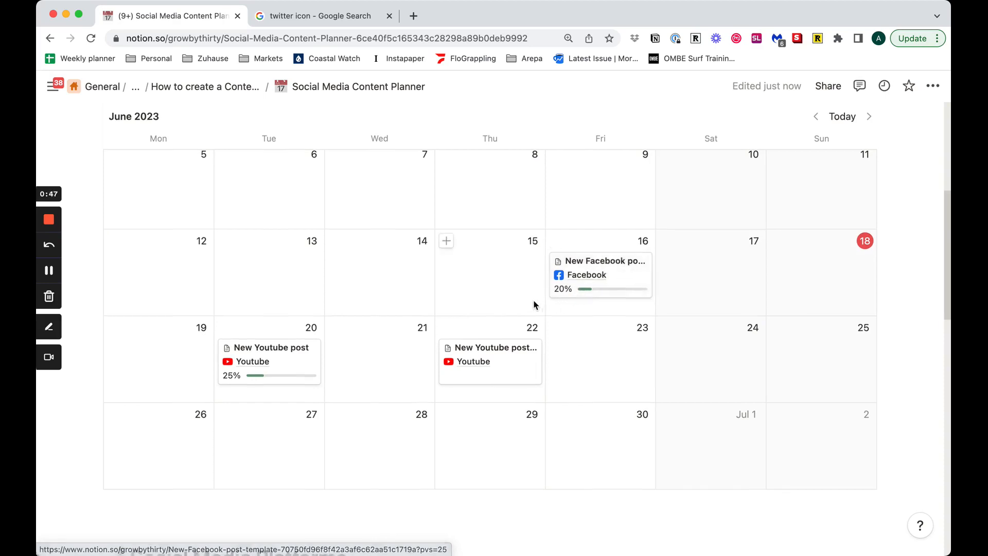
pyautogui.scroll(-5, 534, 303)
pyautogui.scroll(-2, 533, 298)
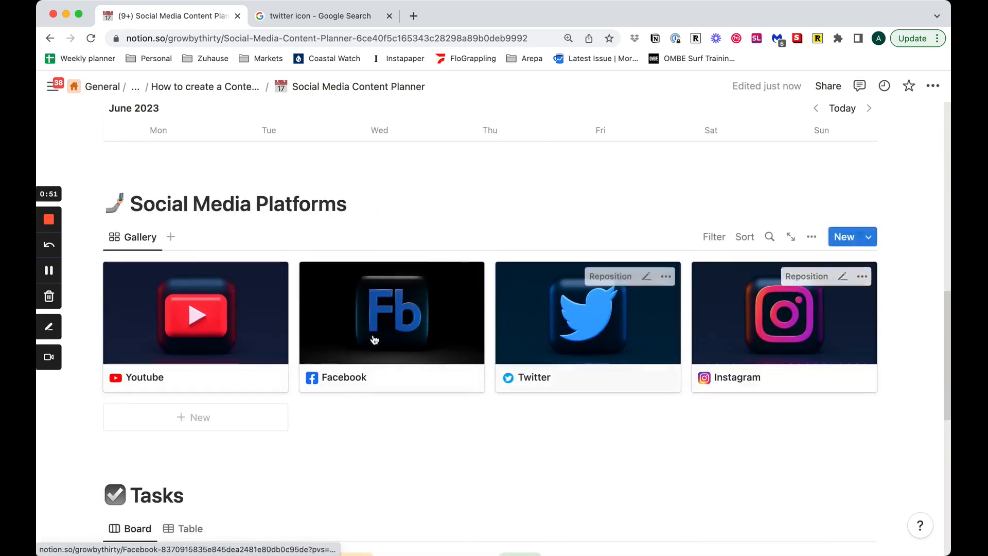
pyautogui.scroll(-5, 330, 329)
pyautogui.scroll(-5, 350, 328)
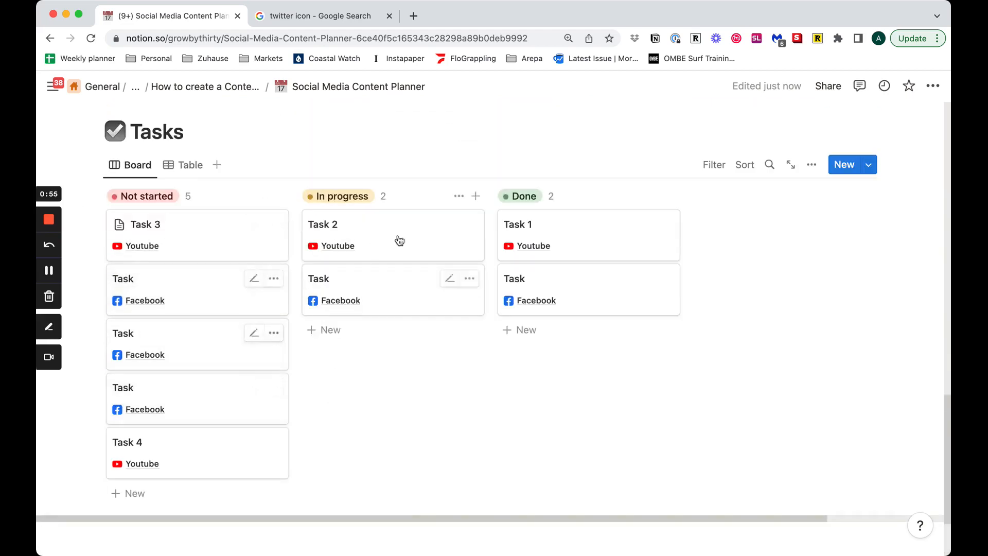
pyautogui.scroll(12, 264, 278)
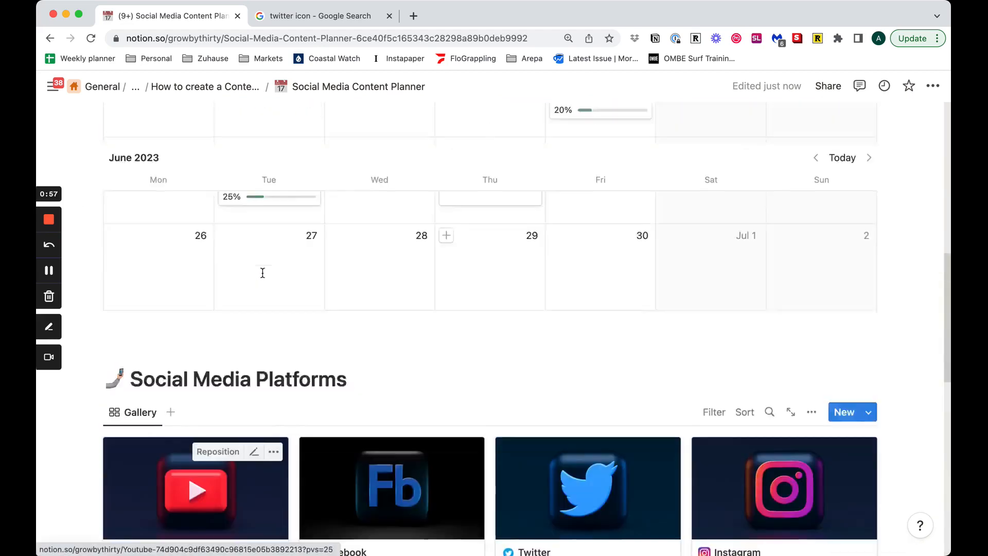
pyautogui.scroll(6, 264, 277)
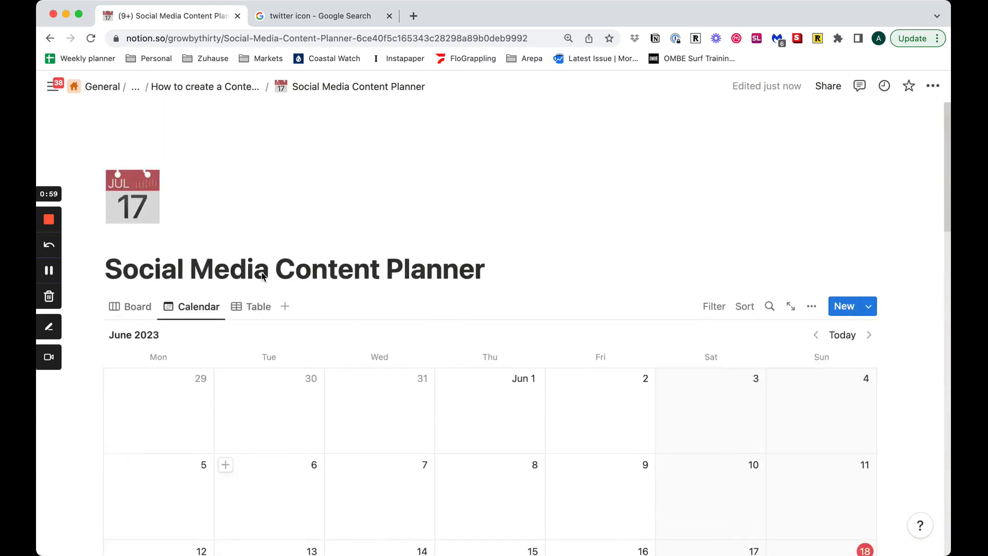
pyautogui.scroll(-2, 257, 278)
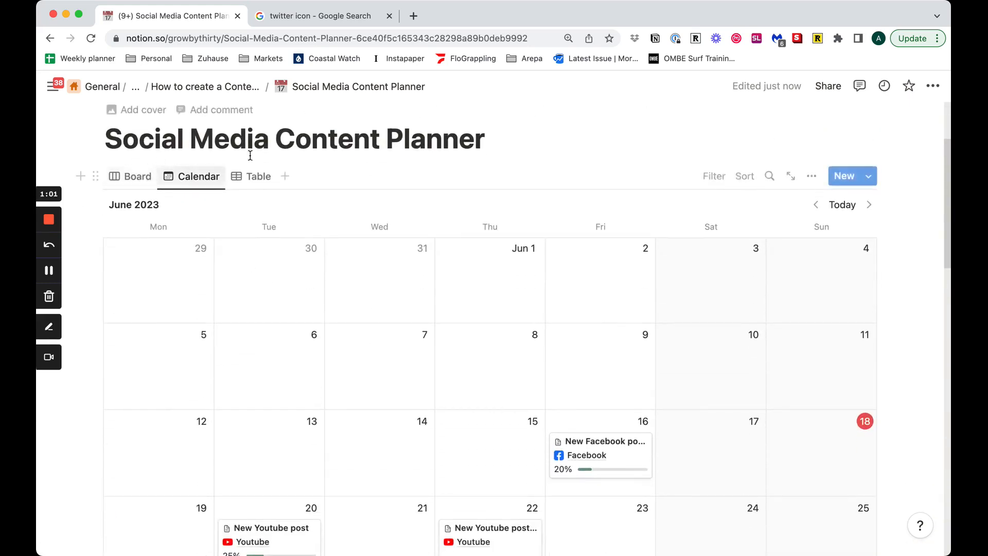
pyautogui.scroll(-1, 335, 185)
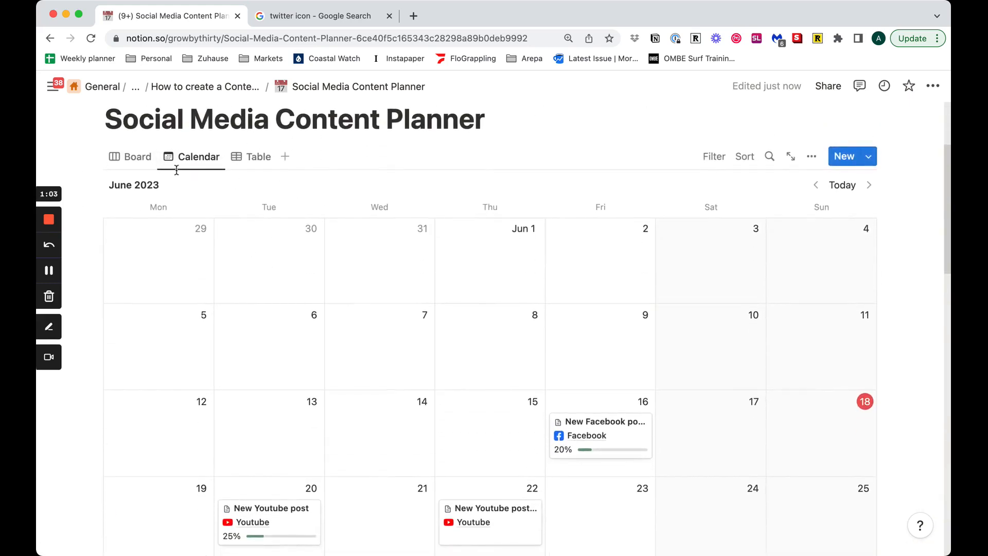
# Step: From the planner's Board view, open the New Youtube post and move its Task 4 from Not started to Done
pyautogui.click(127, 162)
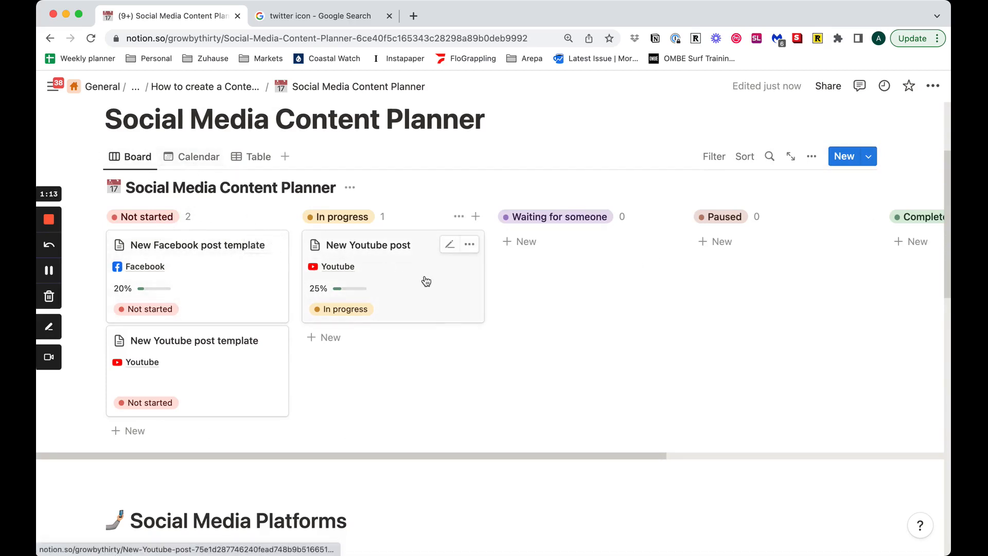
pyautogui.click(461, 273)
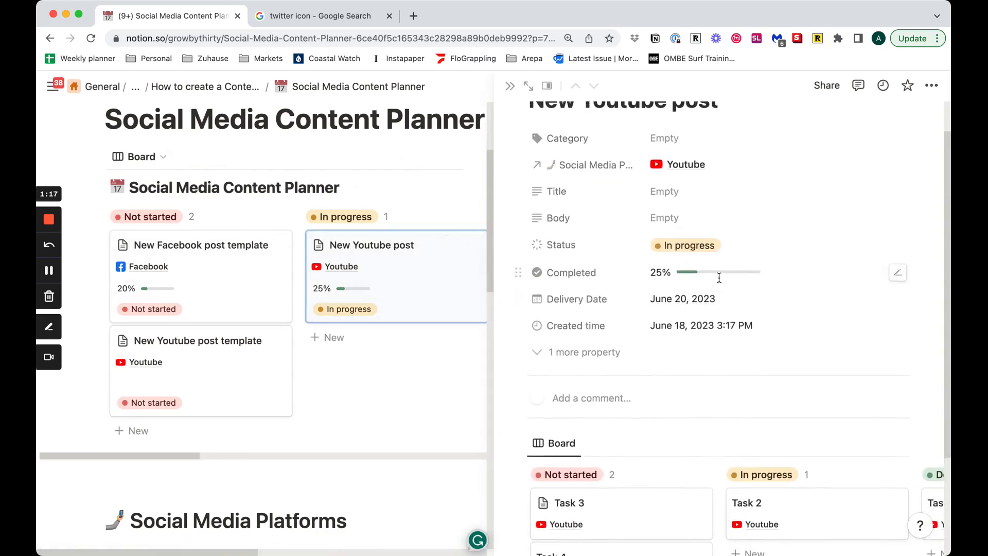
pyautogui.scroll(-5, 623, 293)
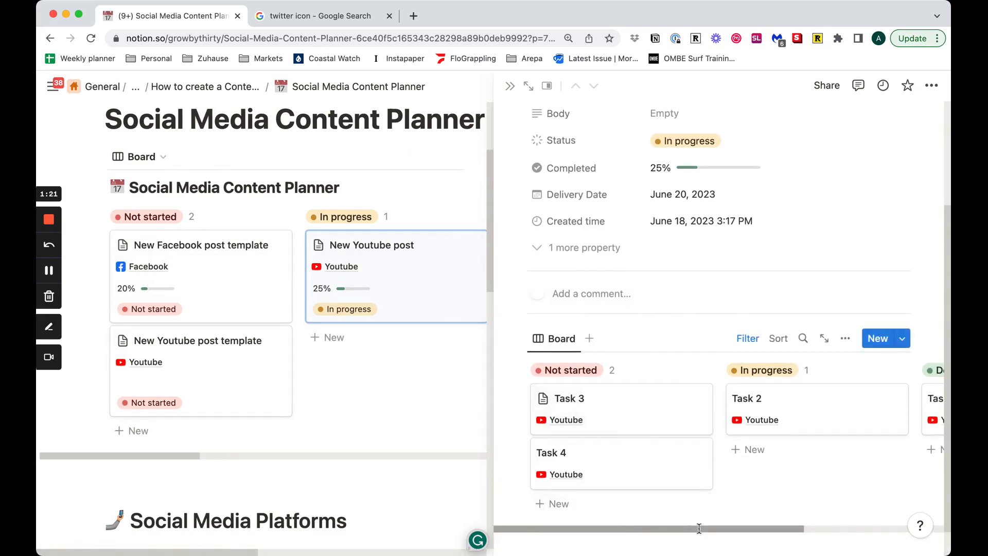
pyautogui.hscroll(4, 654, 529)
pyautogui.hscroll(-4, 611, 529)
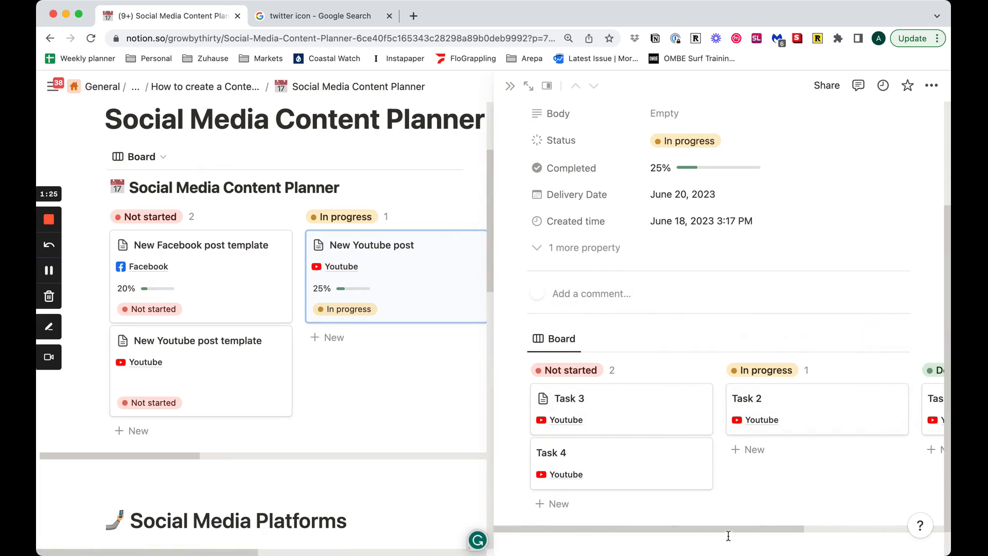
pyautogui.hscroll(2, 750, 527)
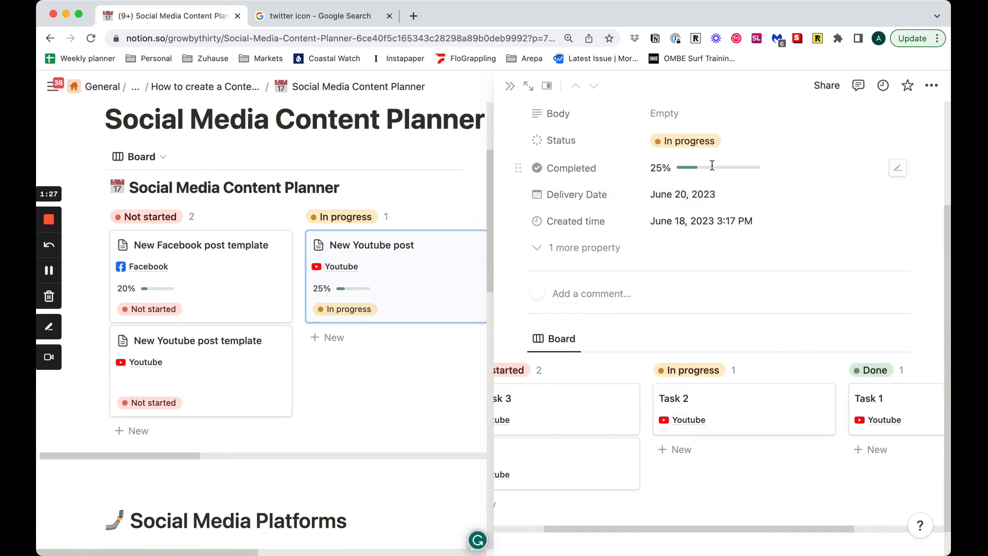
pyautogui.moveTo(588, 474); pyautogui.dragTo(869, 458)
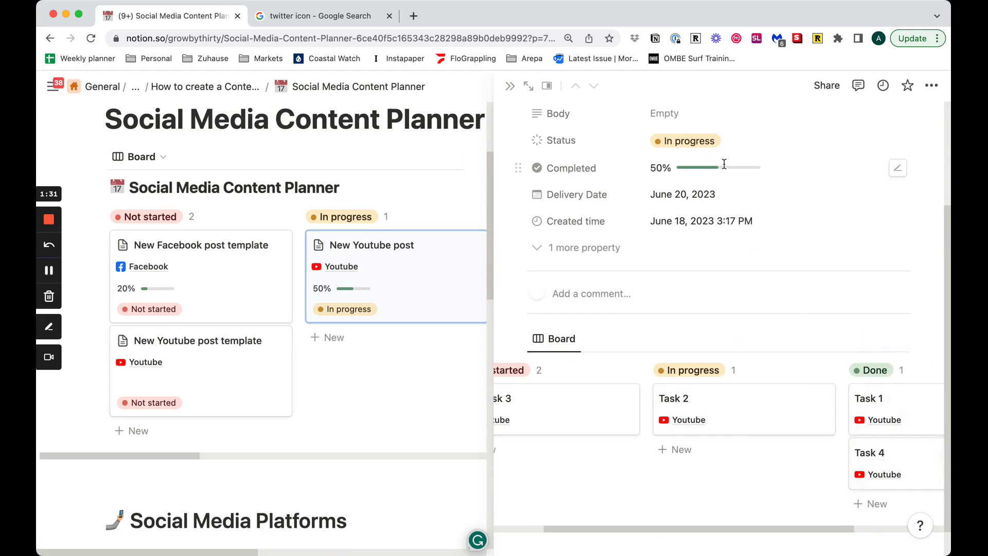
# Step: View the New Youtube post as a full page, check its task board, and return to the planner board
pyautogui.scroll(2, 591, 155)
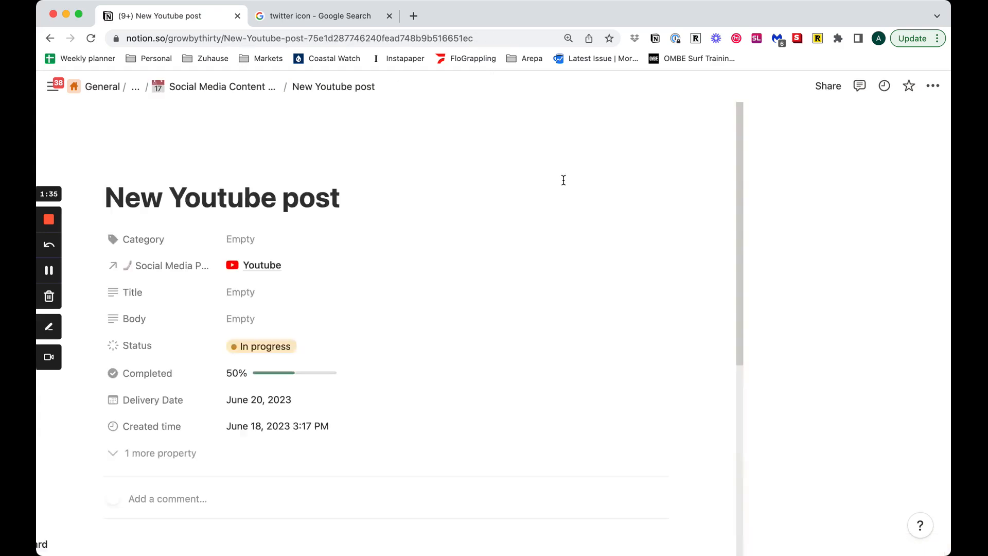
pyautogui.scroll(-5, 557, 269)
pyautogui.scroll(-3, 559, 265)
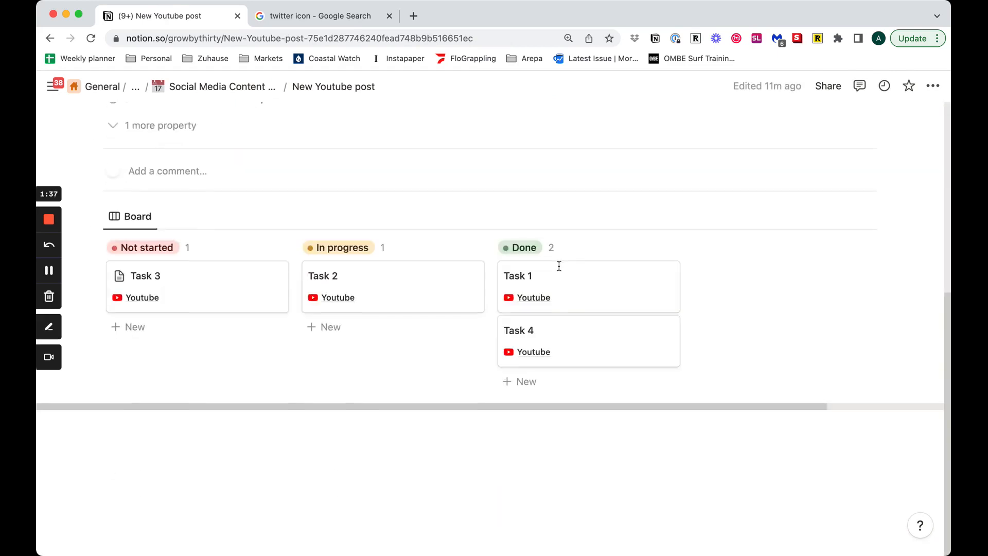
pyautogui.scroll(6, 403, 252)
pyautogui.click(57, 39)
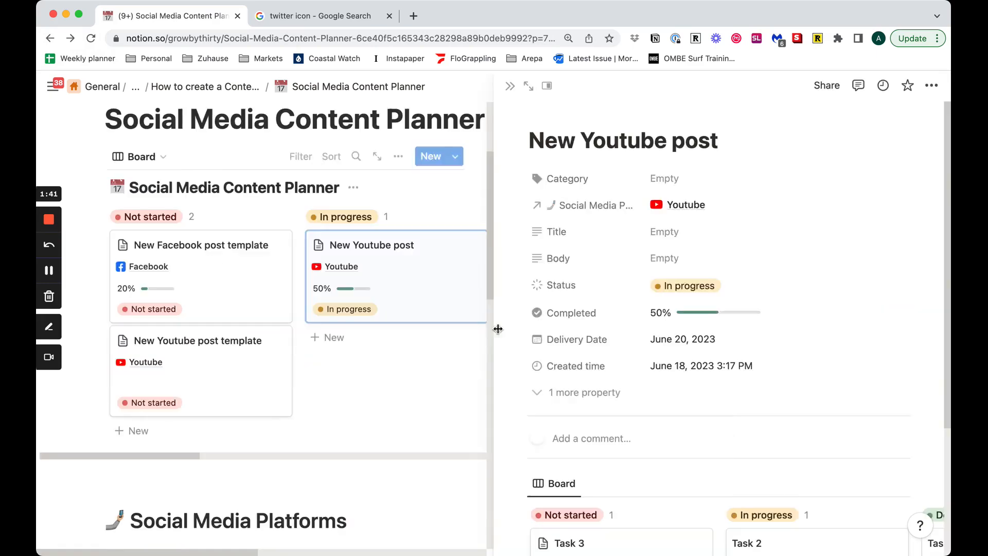
pyautogui.scroll(-5, 566, 348)
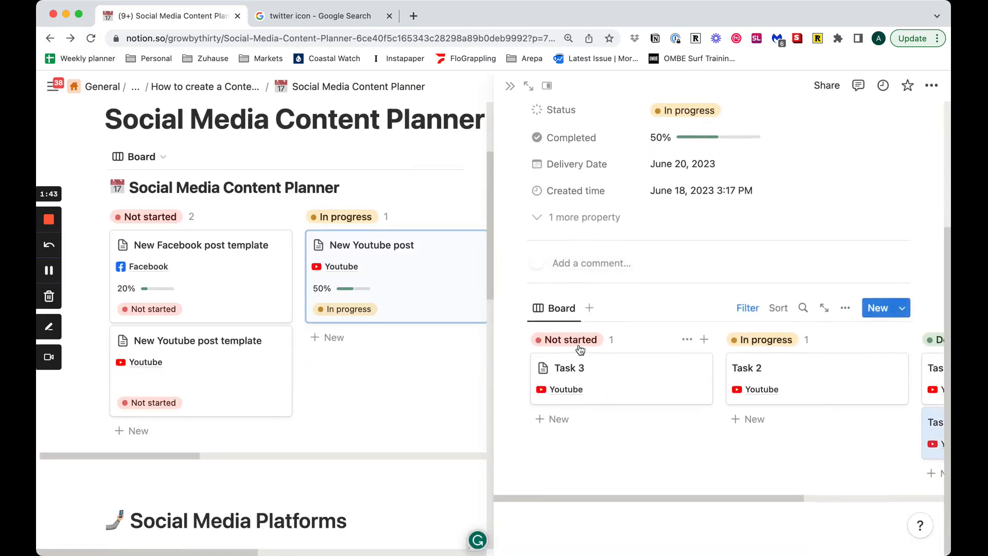
pyautogui.click(509, 85)
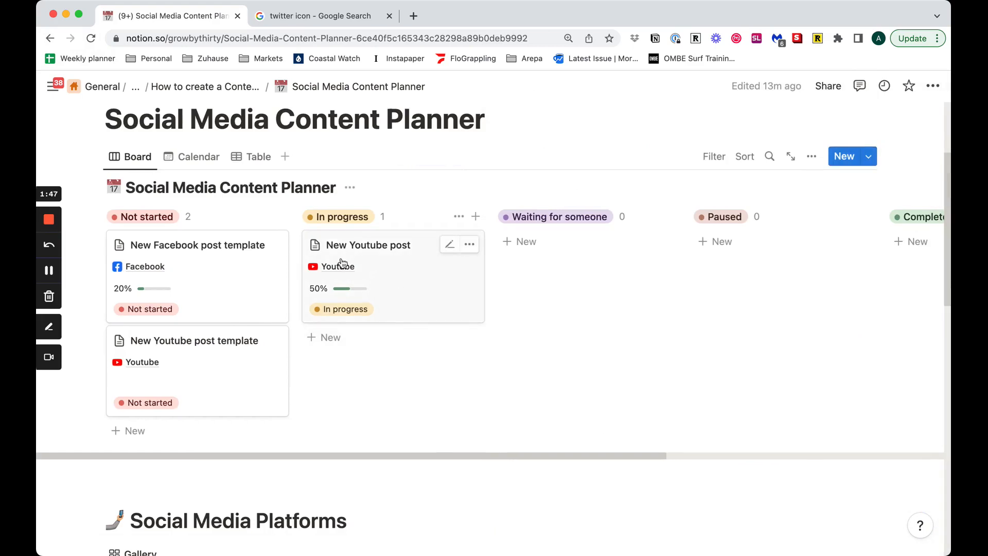
# Step: Compare the tasks inside the New Youtube post with the main Tasks board further down the planner page
pyautogui.click(452, 302)
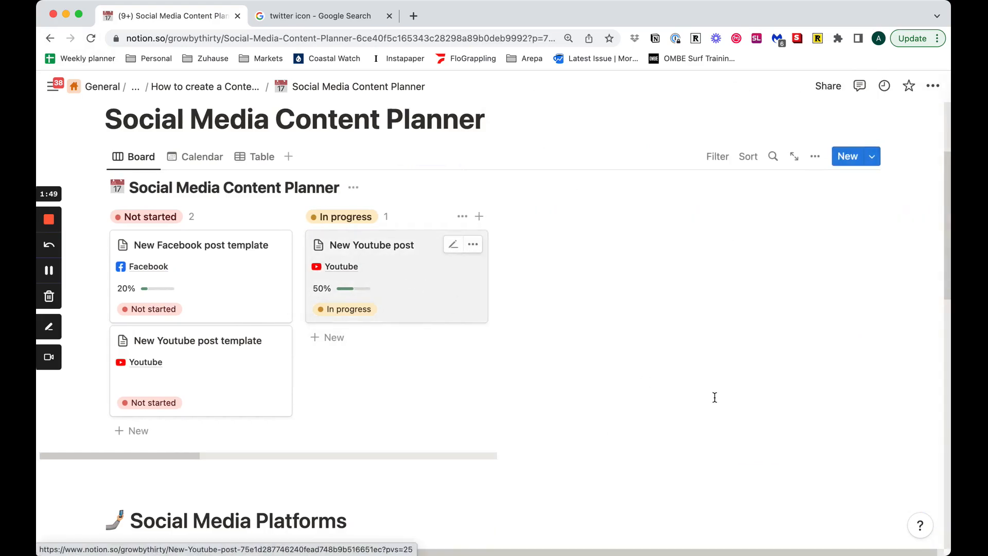
pyautogui.scroll(-3, 681, 407)
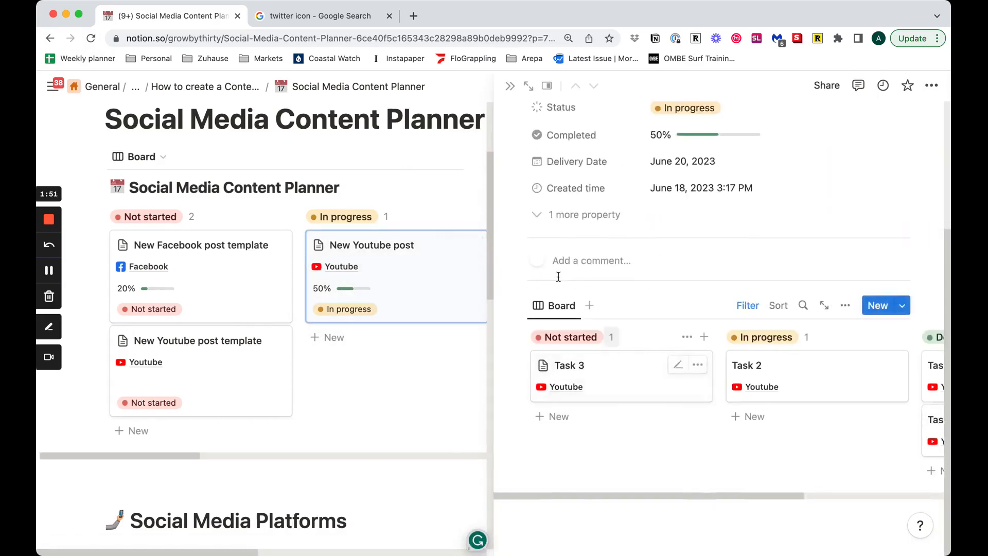
pyautogui.click(509, 88)
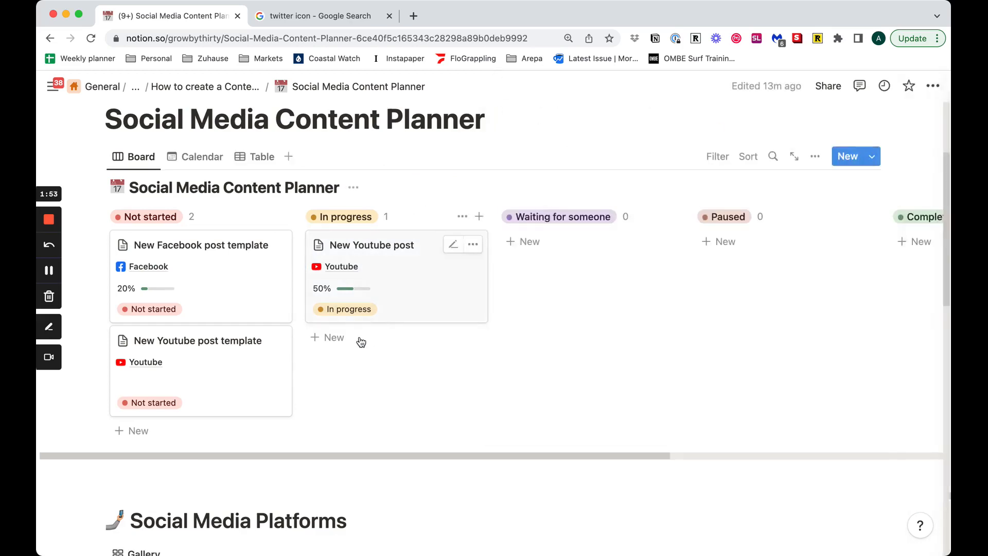
pyautogui.scroll(-5, 359, 340)
pyautogui.scroll(-2, 360, 342)
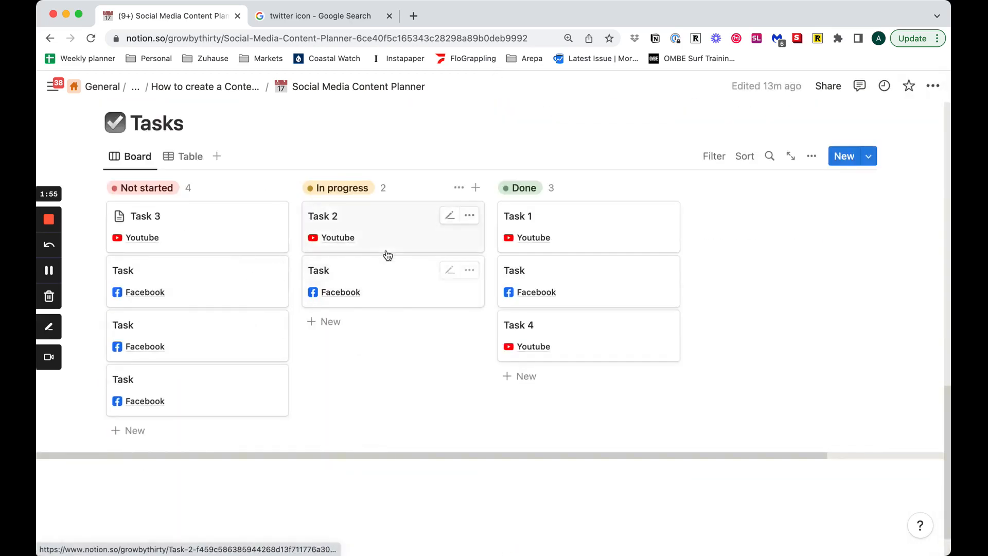
pyautogui.scroll(3, 385, 256)
pyautogui.scroll(10, 385, 252)
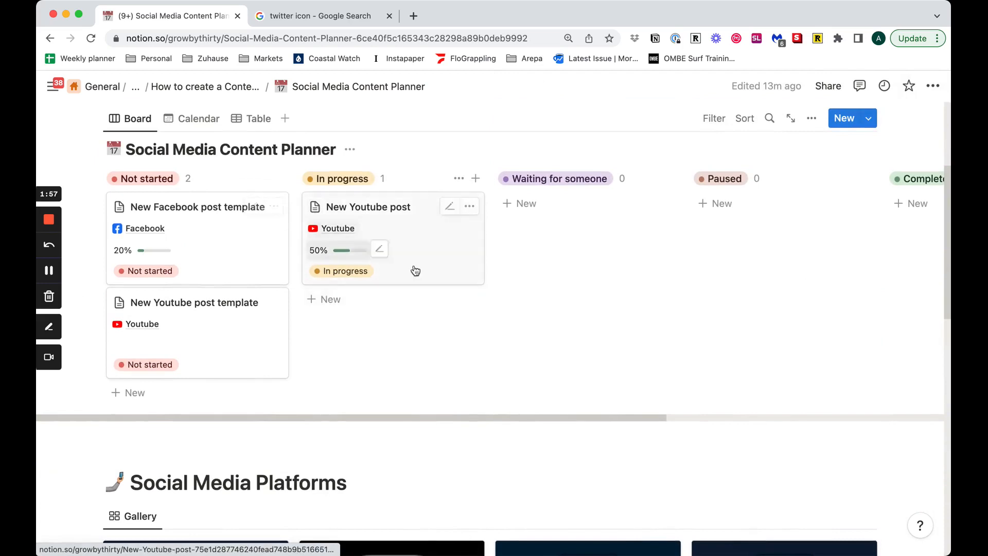
# Step: Create a new planner entry from the New Instagram post template
pyautogui.scroll(2, 360, 257)
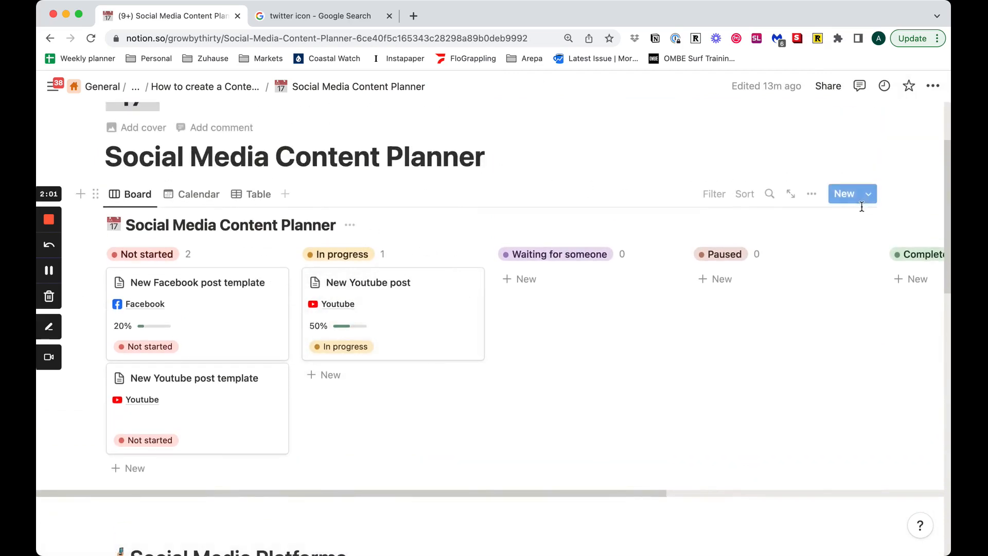
pyautogui.click(875, 193)
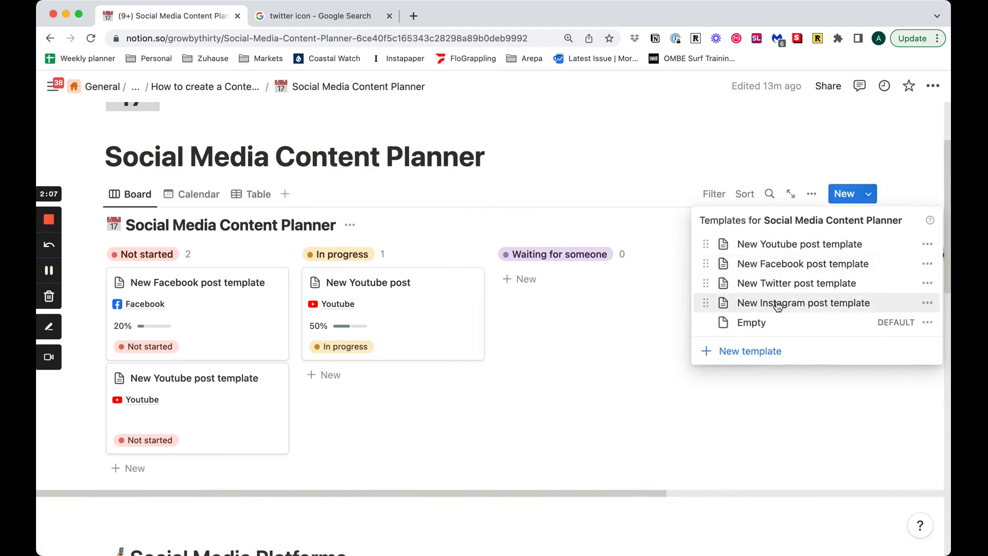
pyautogui.click(809, 303)
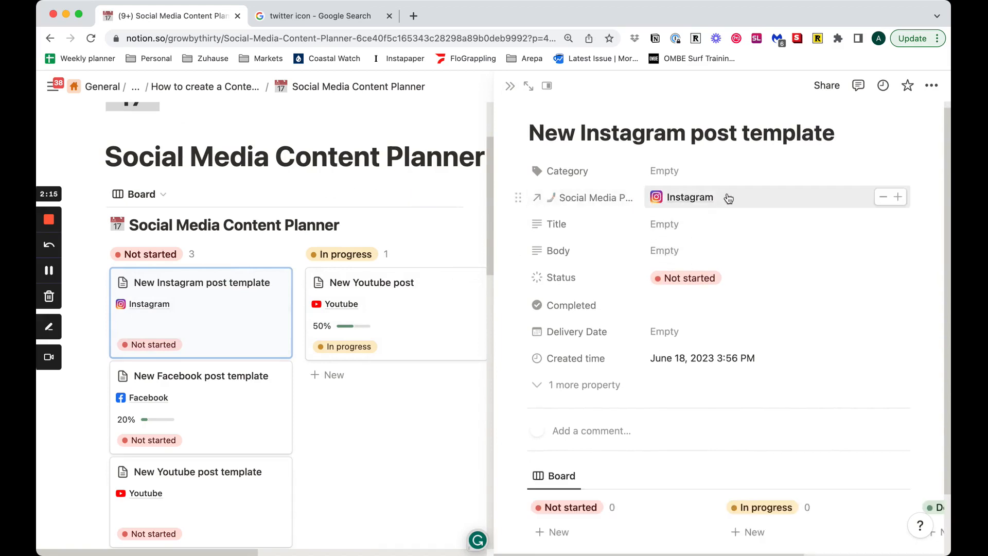
# Step: Add a task named "Task 1" under Not started on the new Instagram post's task board
pyautogui.scroll(-3, 694, 235)
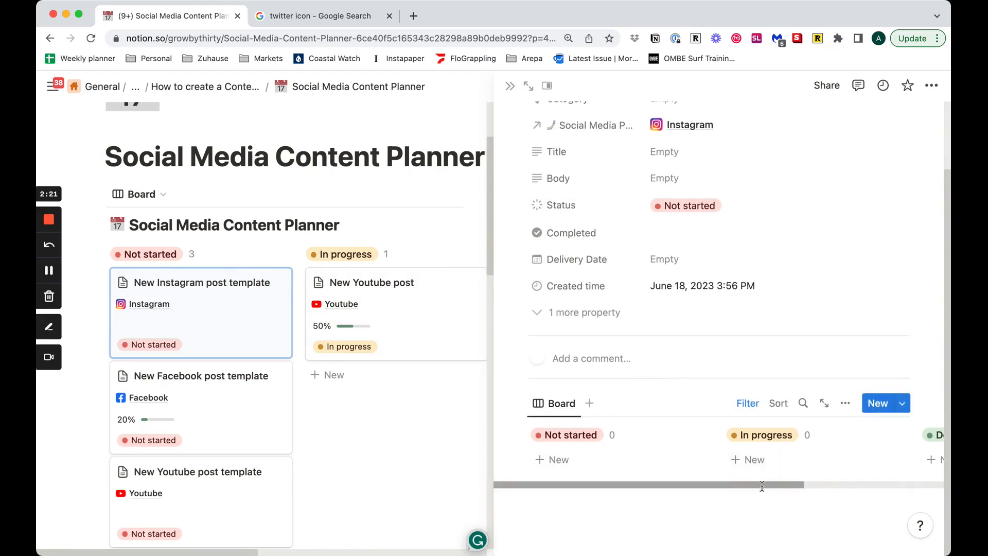
pyautogui.moveTo(730, 485)
pyautogui.mouseDown()
pyautogui.moveTo(841, 484)
pyautogui.moveTo(720, 491)
pyautogui.mouseUp()
pyautogui.click(598, 467)
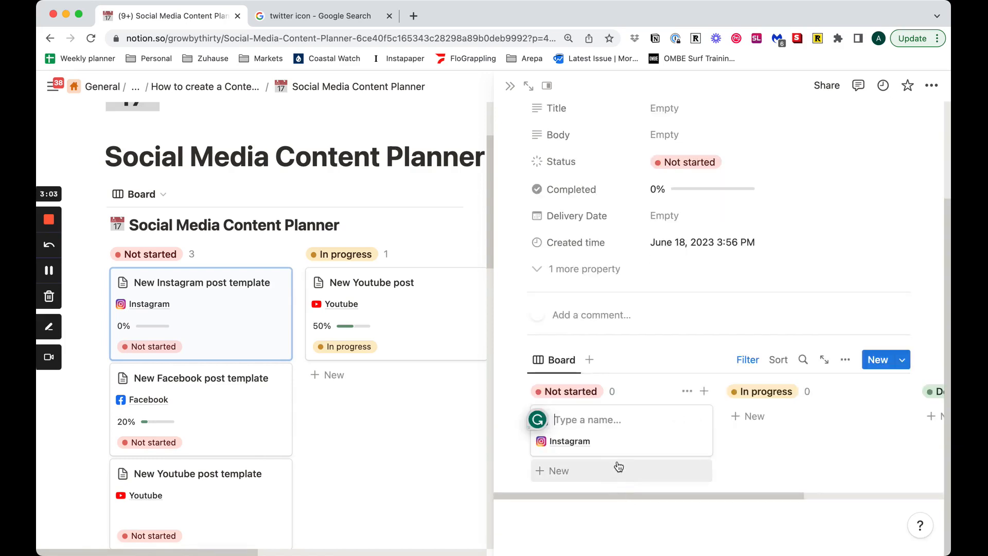
pyautogui.write('Task 1')
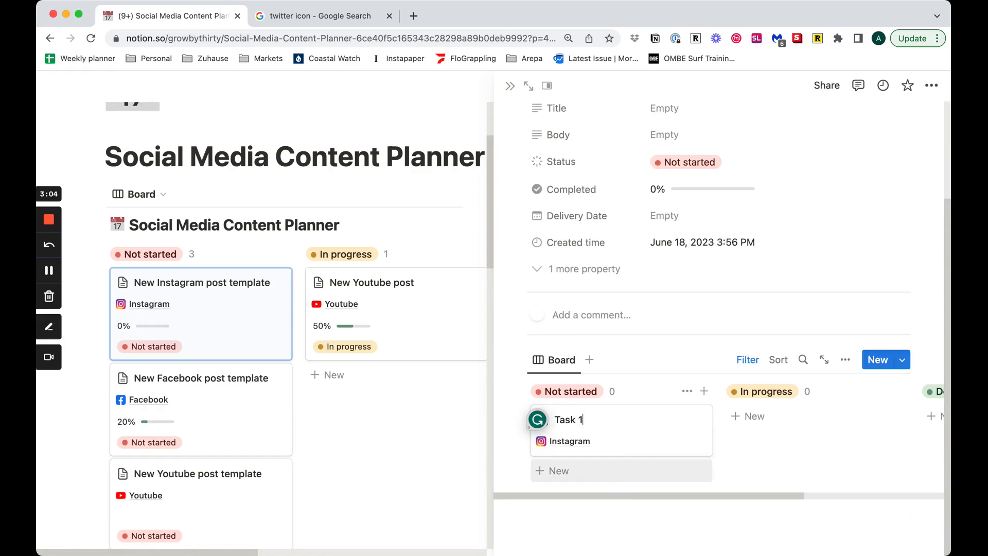
pyautogui.press('Escape')
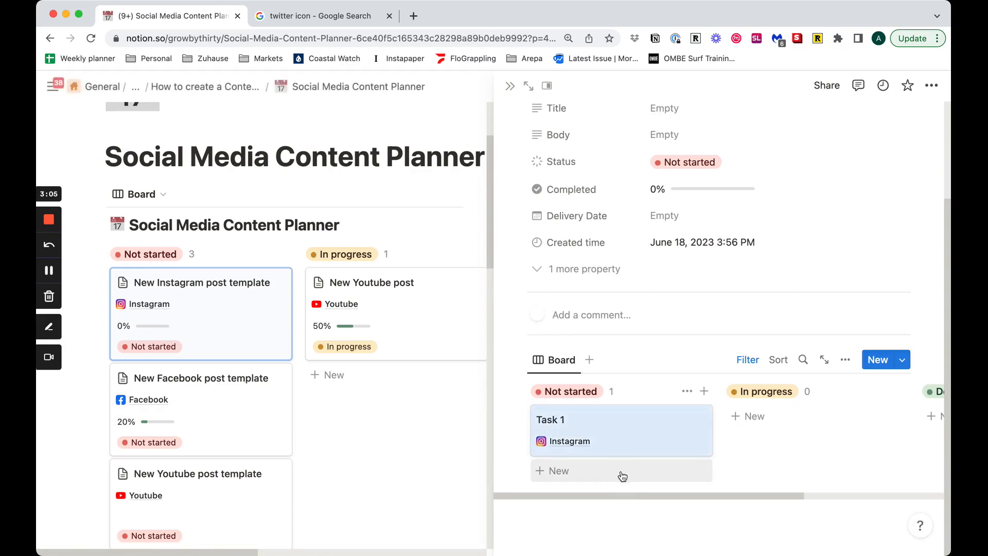
# Step: Add a second task named "Task 2" under Not started on the new Instagram post's task board
pyautogui.click(619, 471)
pyautogui.write('Task 2')
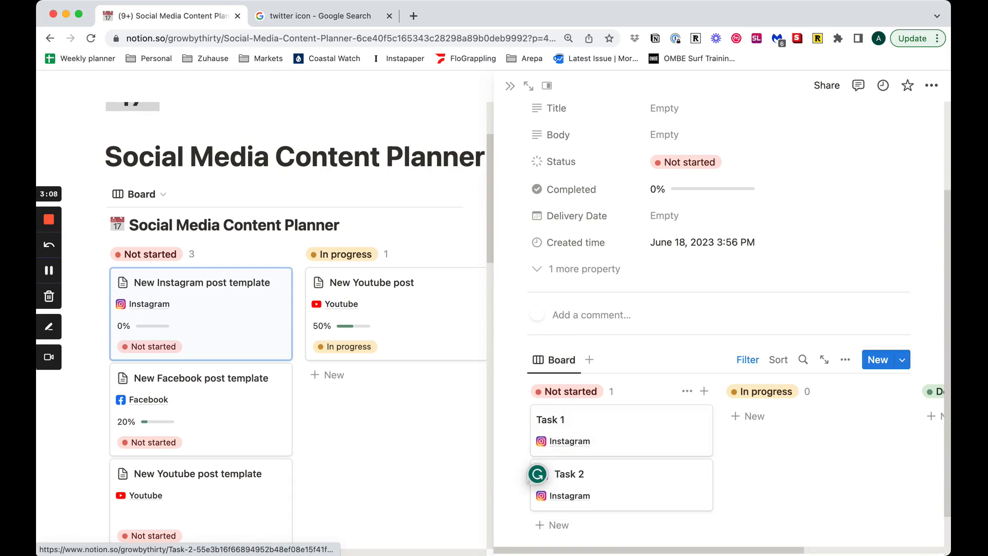
pyautogui.press('Escape')
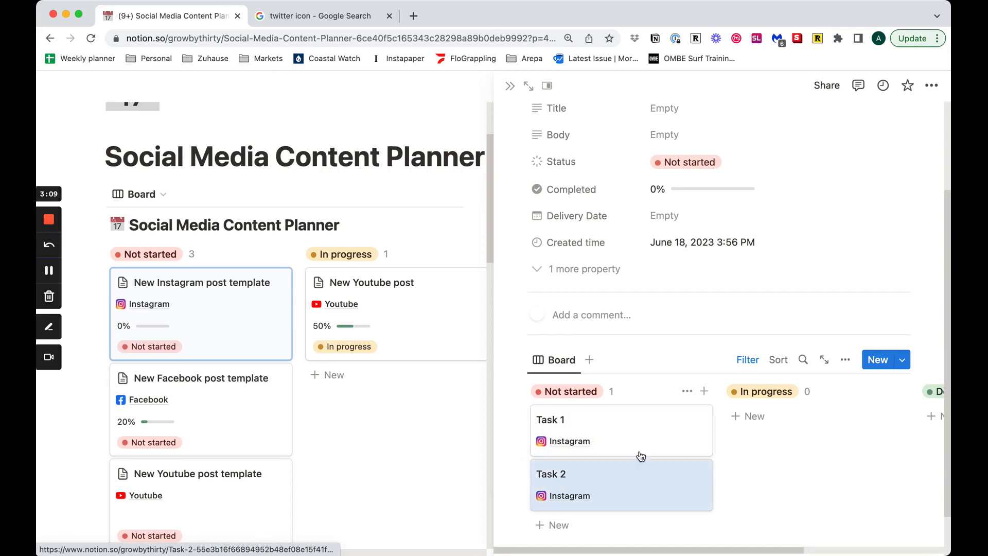
pyautogui.scroll(-1, 611, 316)
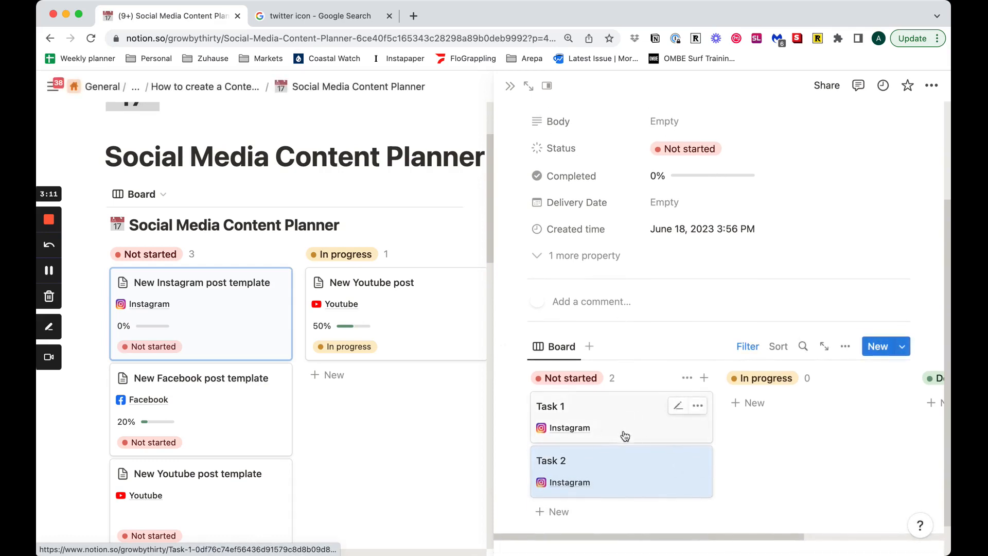
# Step: Close the Instagram post and check its tasks on the main Tasks board further down the planner page
pyautogui.click(510, 86)
pyautogui.scroll(-15, 286, 333)
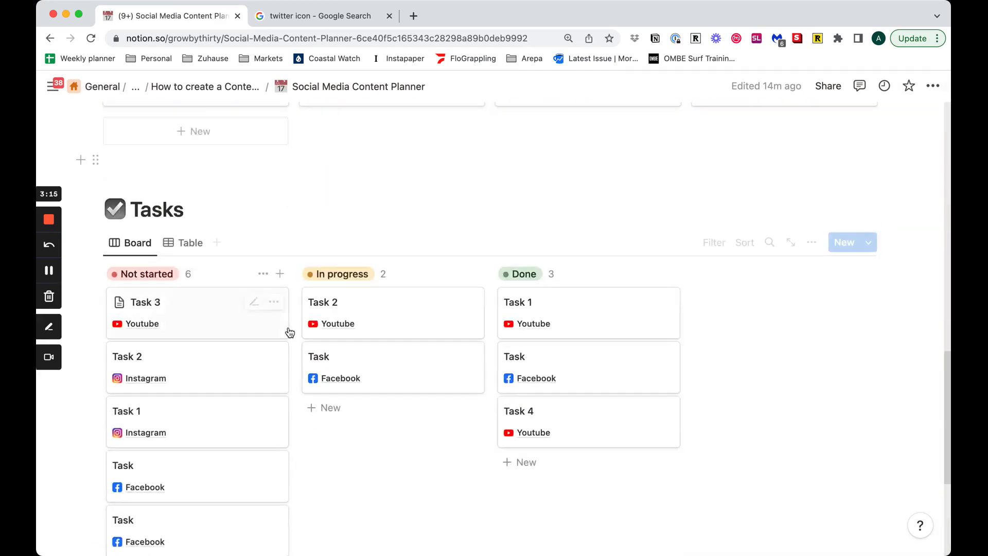
pyautogui.scroll(2, 290, 332)
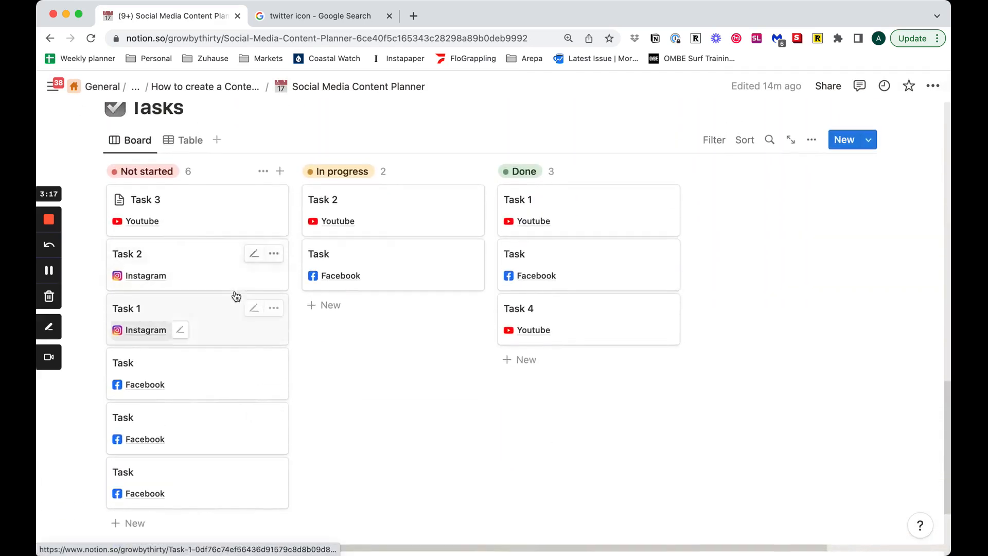
pyautogui.scroll(1, 309, 314)
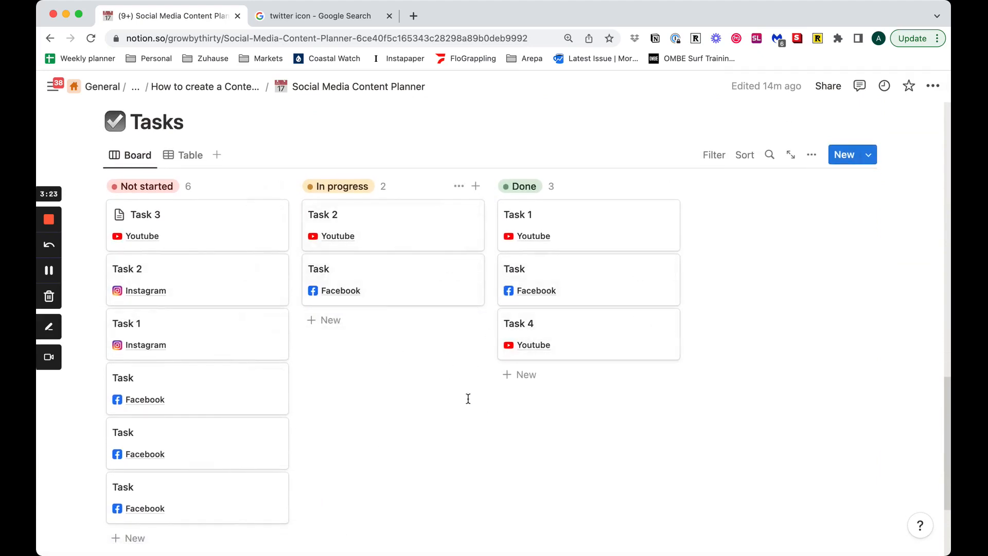
pyautogui.scroll(15, 452, 386)
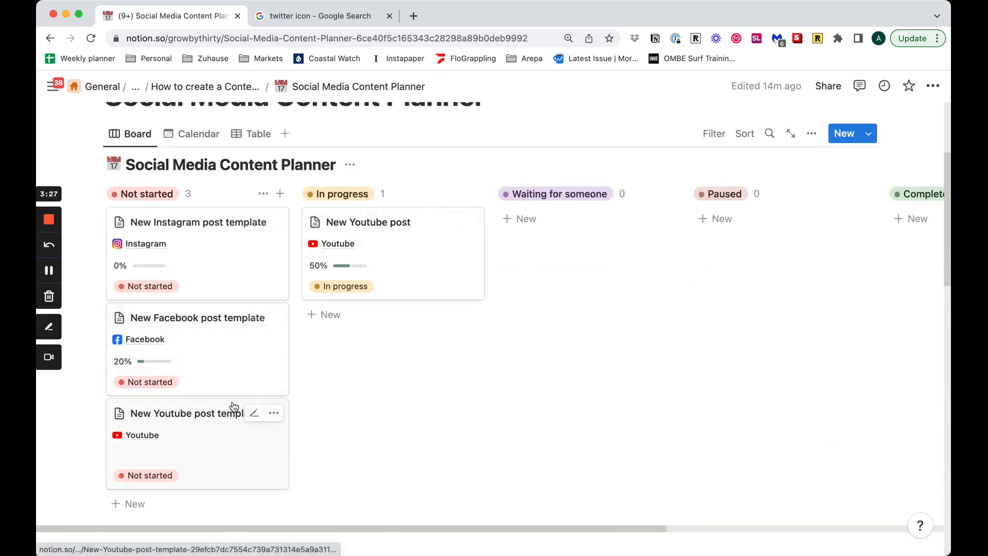
# Step: Open the New Instagram post template entry from the planner board, review its properties and task board, and close it
pyautogui.click(240, 282)
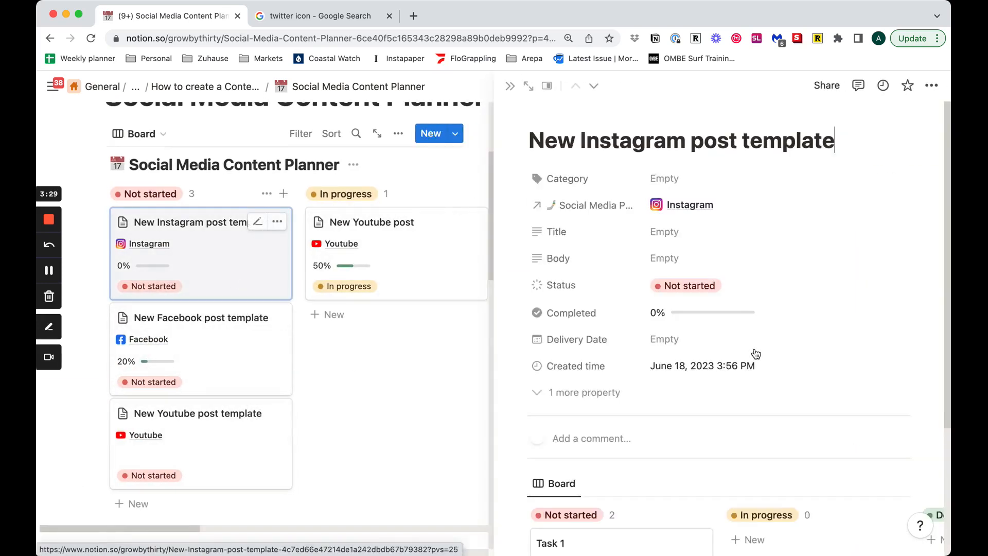
pyautogui.scroll(-5, 731, 360)
pyautogui.scroll(3, 684, 368)
pyautogui.scroll(-3, 601, 338)
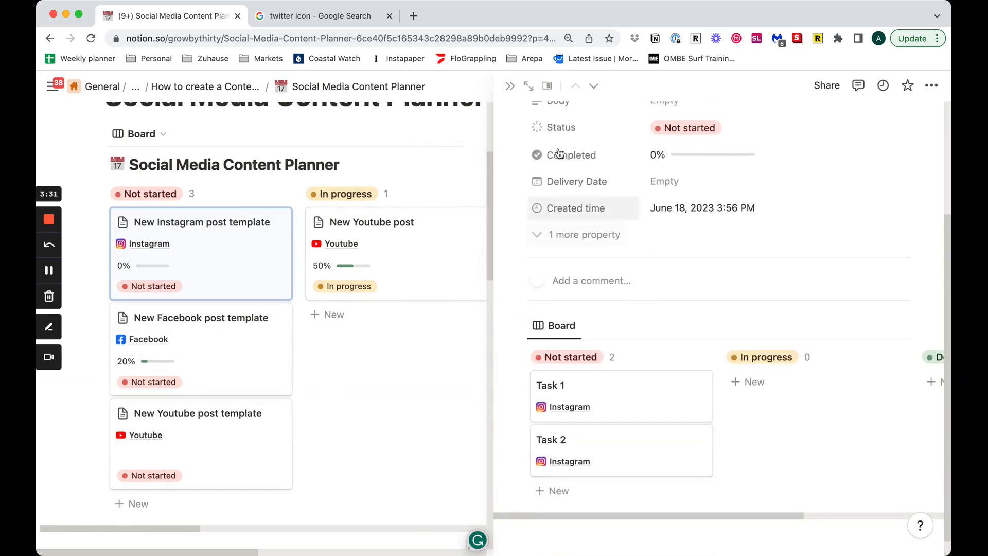
pyautogui.click(509, 88)
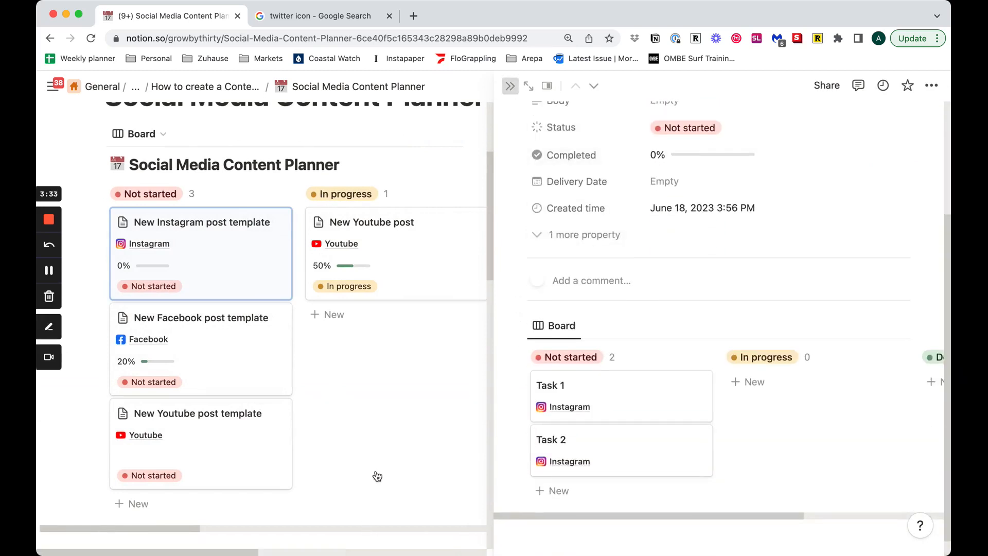
# Step: Switch the content planner to its Calendar view and review the posts scheduled in June 2023
pyautogui.click(197, 201)
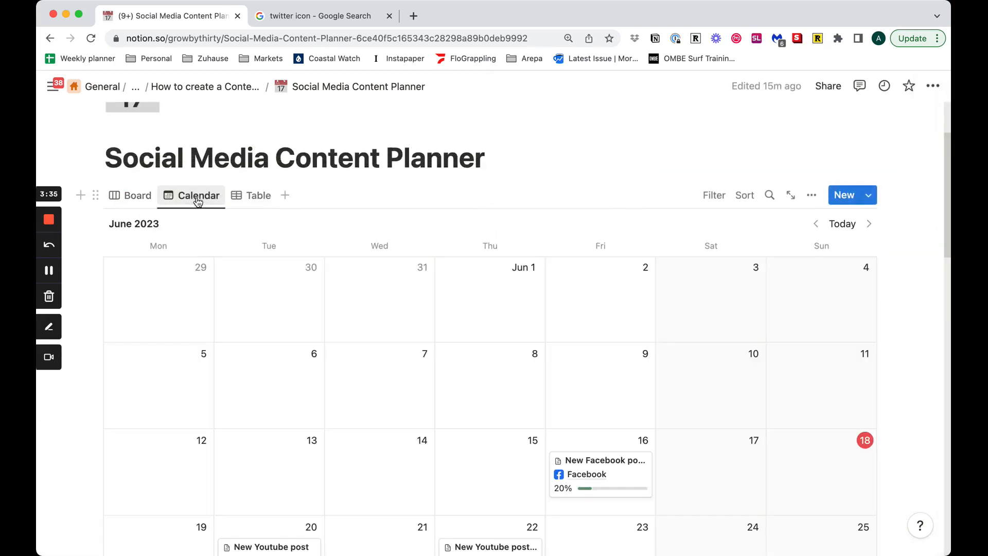
pyautogui.scroll(-10, 391, 367)
pyautogui.scroll(5, 392, 364)
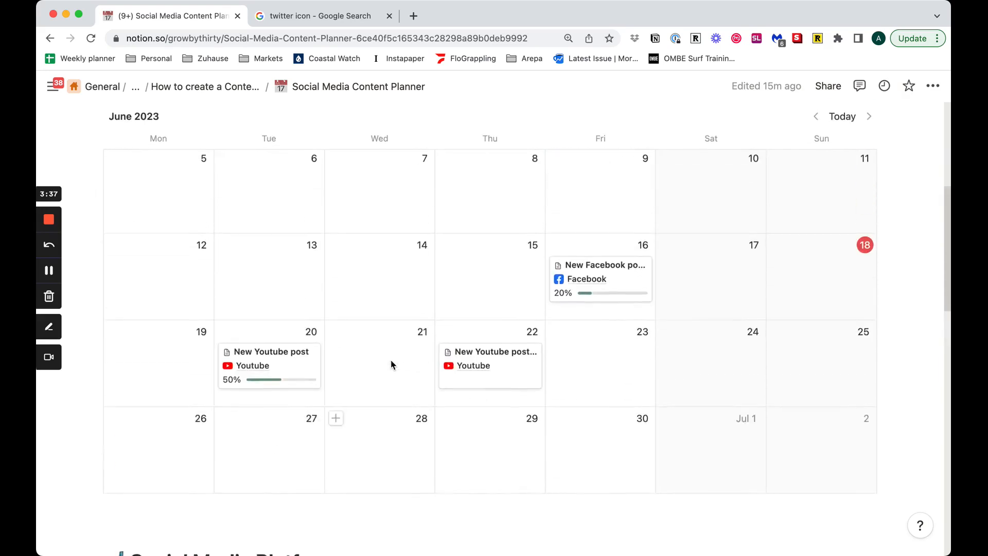
pyautogui.scroll(4, 590, 375)
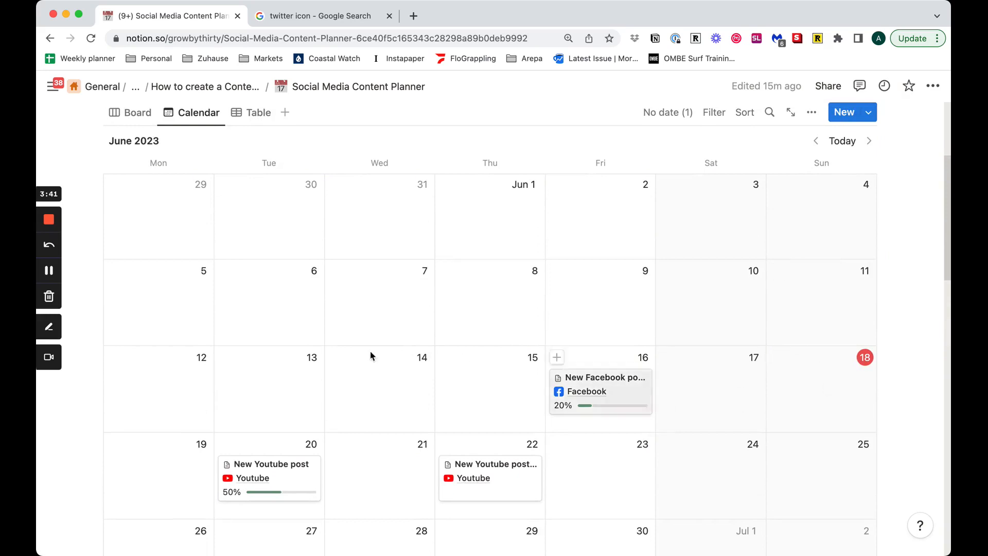
# Step: Open the Youtube page from the Social Media Platforms gallery and look over its properties and linked posts
pyautogui.scroll(-7, 370, 352)
pyautogui.scroll(-5, 355, 354)
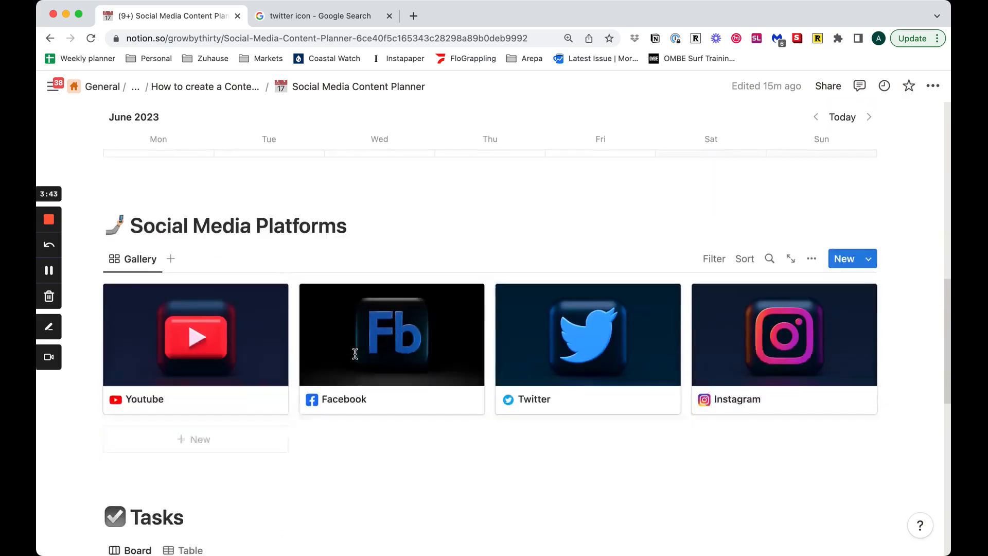
pyautogui.click(227, 320)
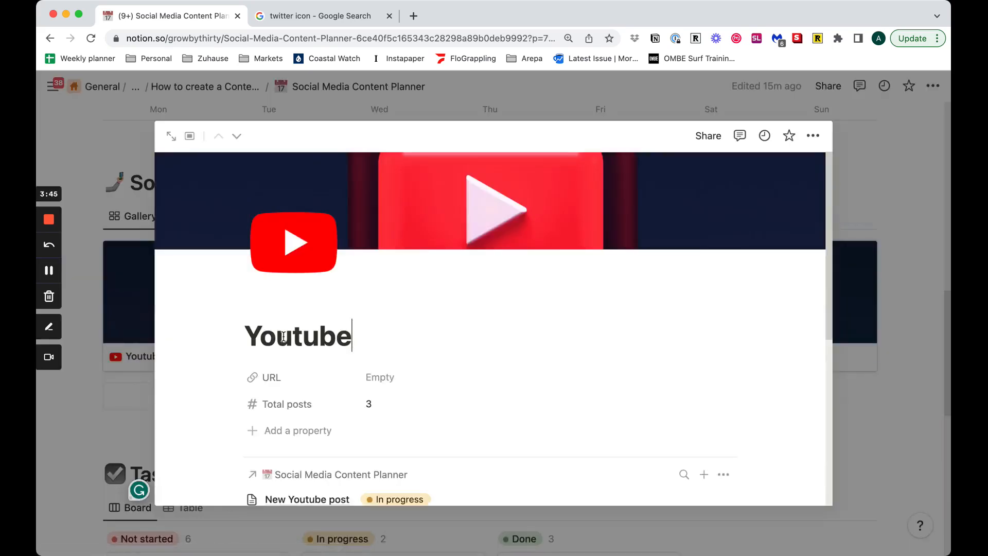
pyautogui.scroll(-3, 469, 281)
pyautogui.scroll(3, 366, 256)
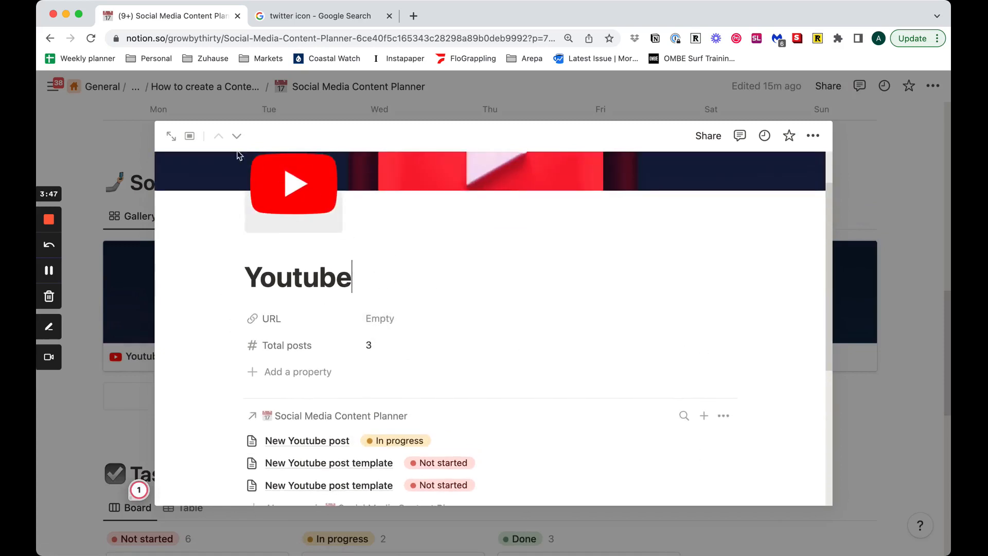
# Step: View the Youtube platform as a full page, examine its total posts and linked planner entries, and return to the planner
pyautogui.click(172, 137)
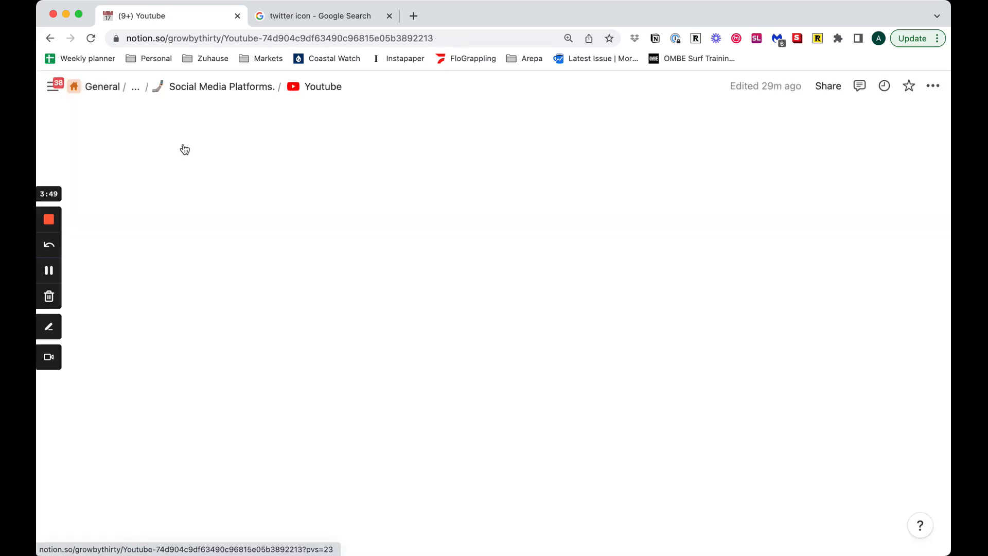
pyautogui.scroll(-4, 438, 223)
pyautogui.scroll(4, 436, 227)
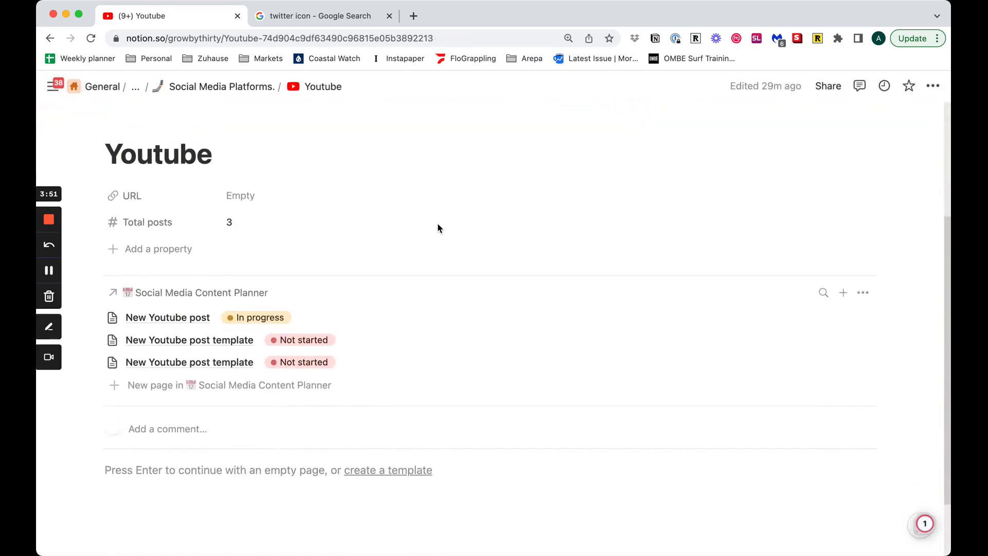
pyautogui.scroll(-4, 436, 225)
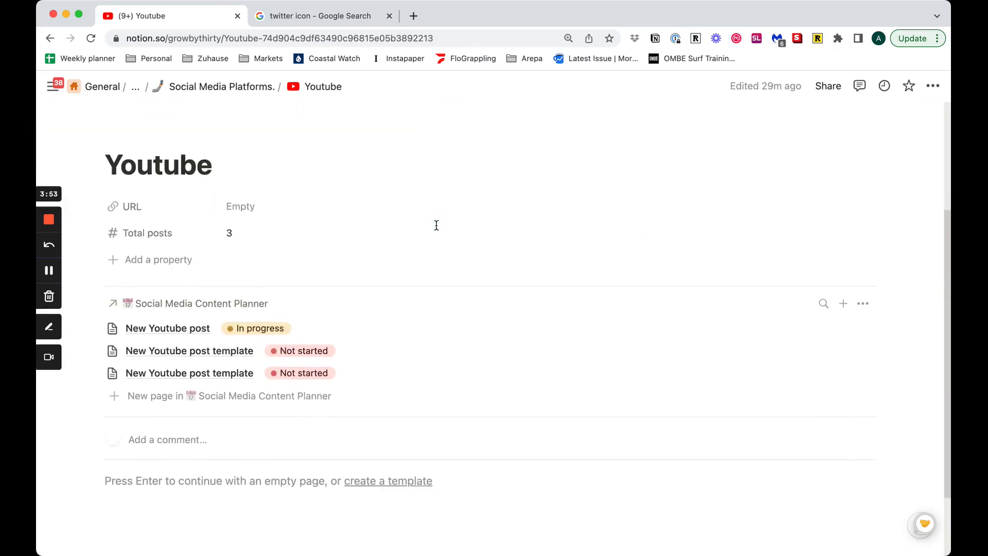
pyautogui.scroll(3, 437, 225)
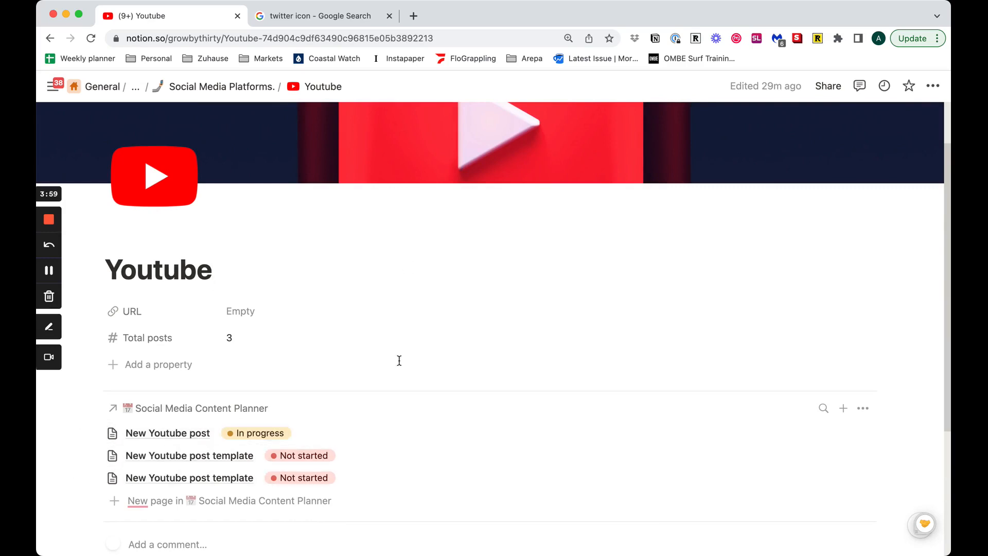
pyautogui.scroll(2, 526, 268)
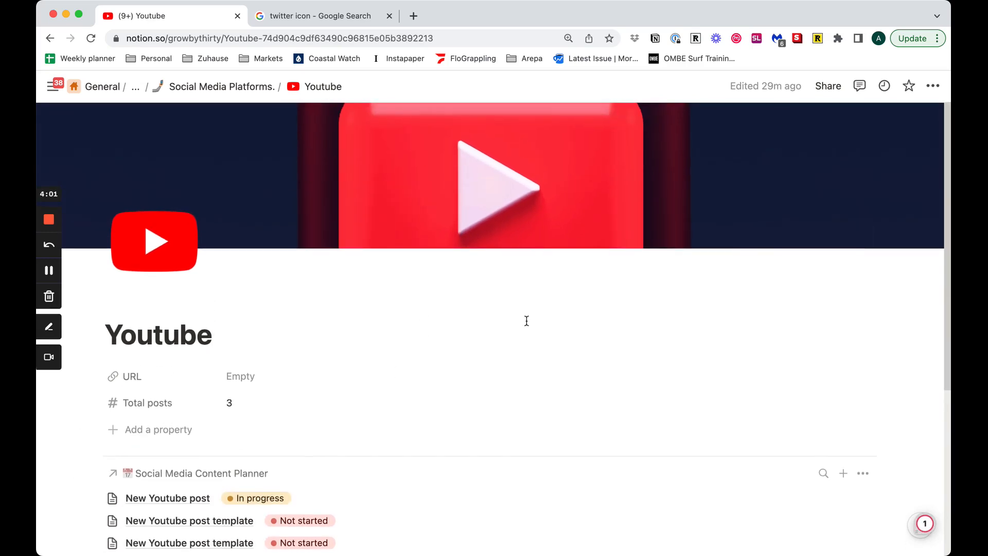
pyautogui.scroll(-5, 510, 341)
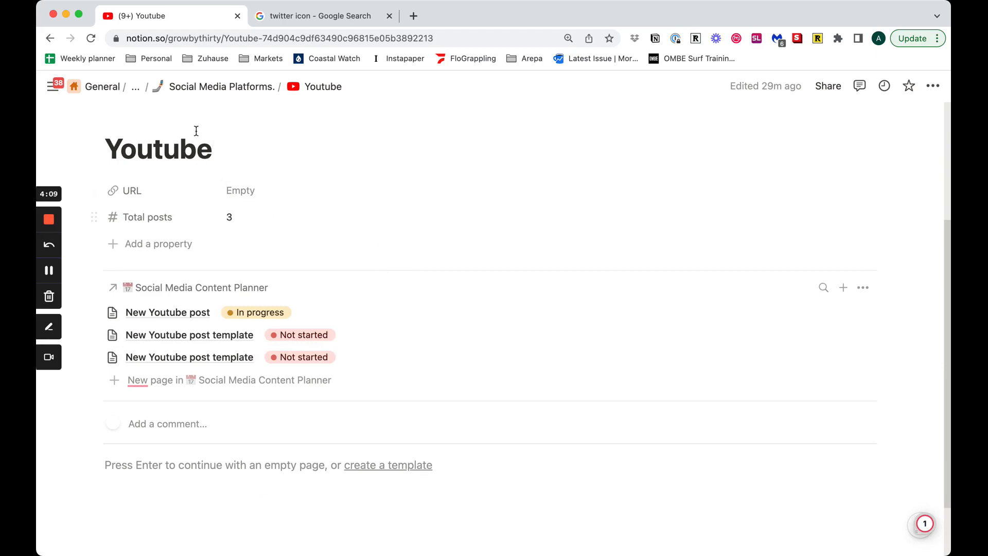
pyautogui.click(50, 38)
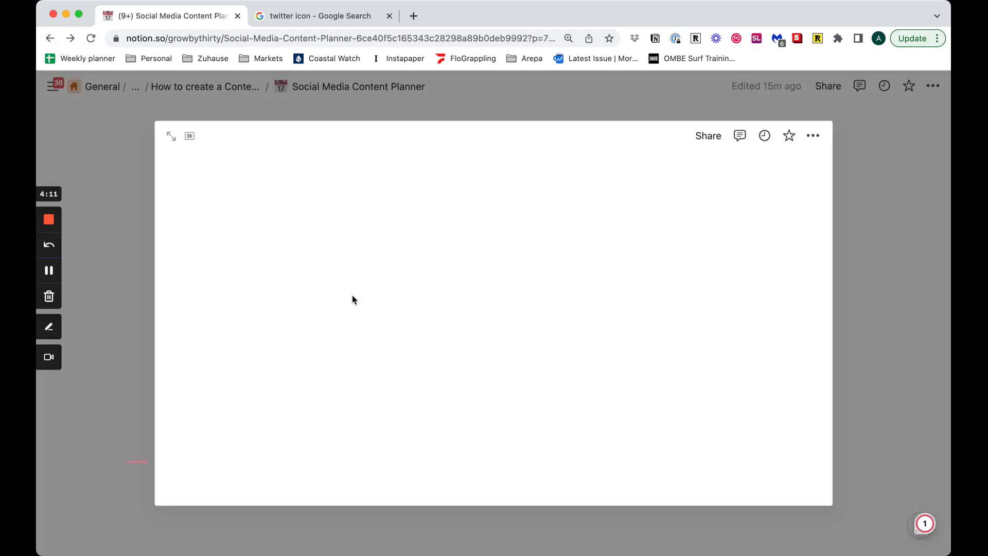
pyautogui.click(119, 135)
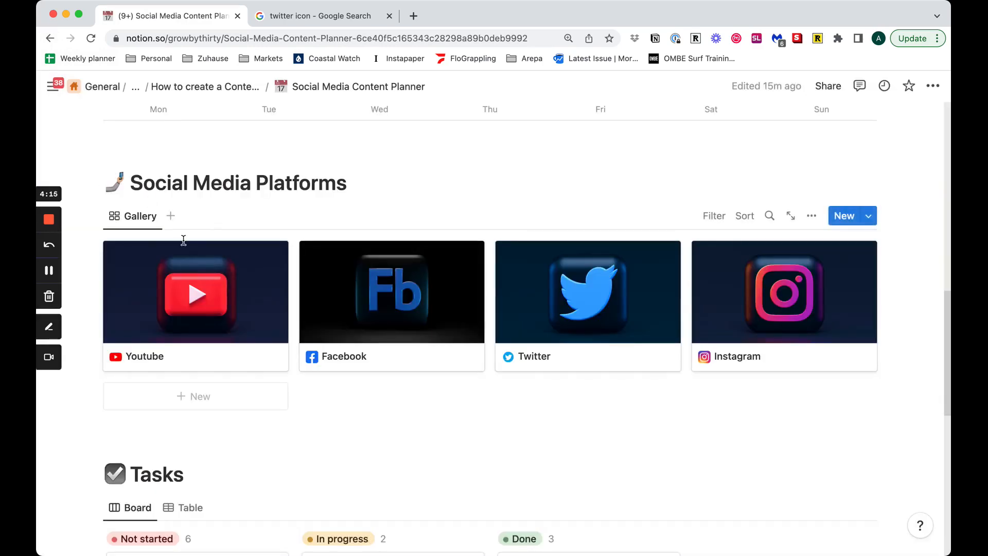
# Step: Look over the Social Media Platforms gallery and the Tasks board's status columns on the planner page
pyautogui.scroll(-5, 191, 244)
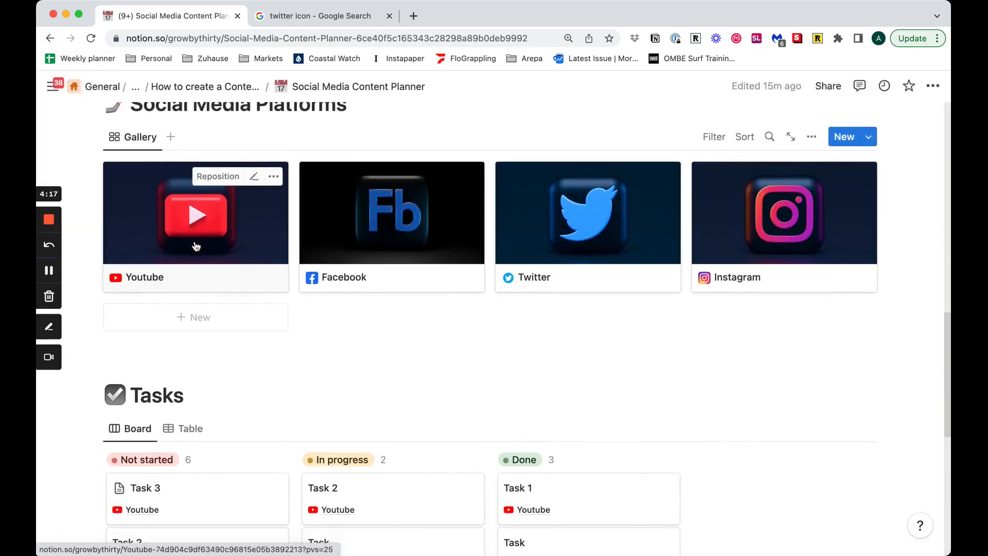
pyautogui.scroll(-10, 294, 272)
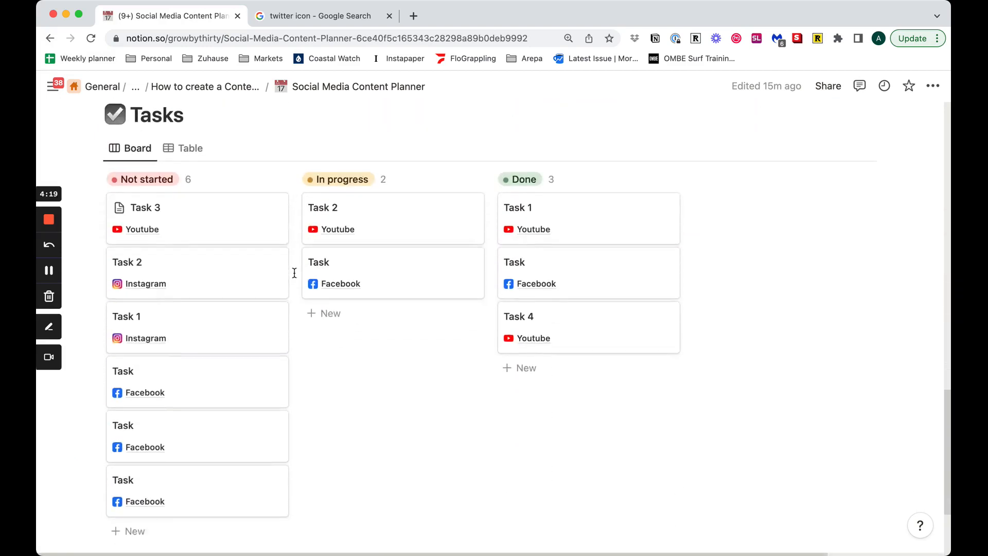
pyautogui.scroll(4, 294, 273)
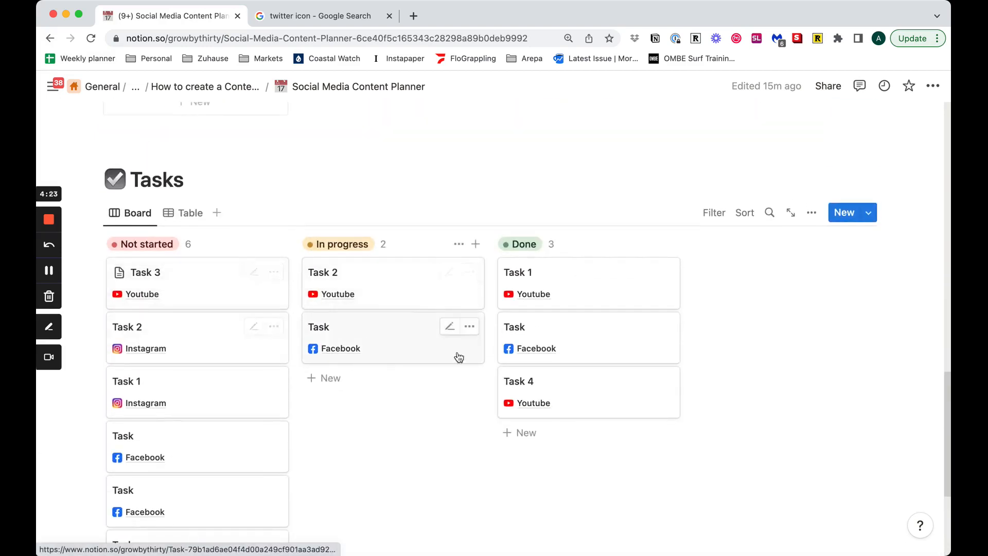
pyautogui.scroll(7, 386, 335)
pyautogui.scroll(5, 390, 333)
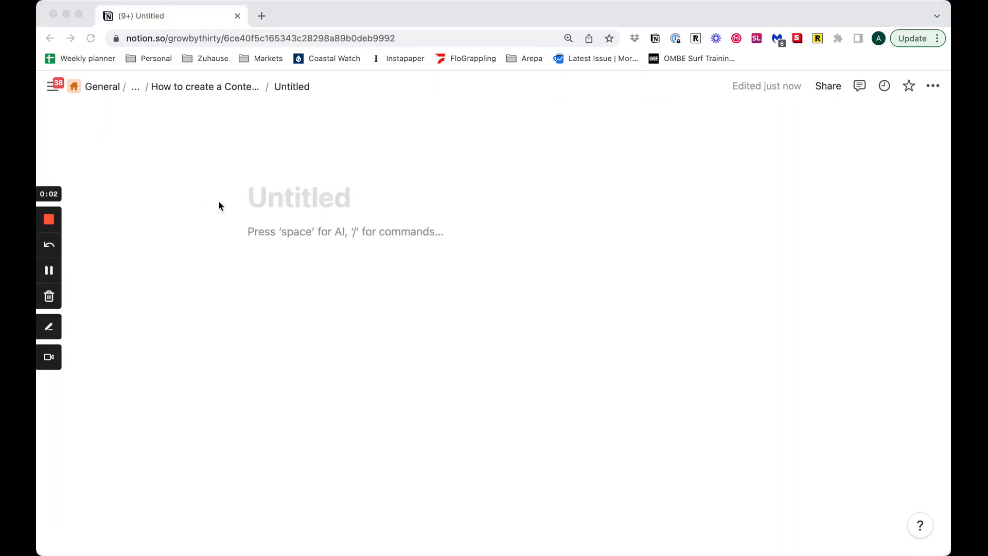
# Step: Title the new untitled page "Social Media Content Planner"
pyautogui.click(291, 200)
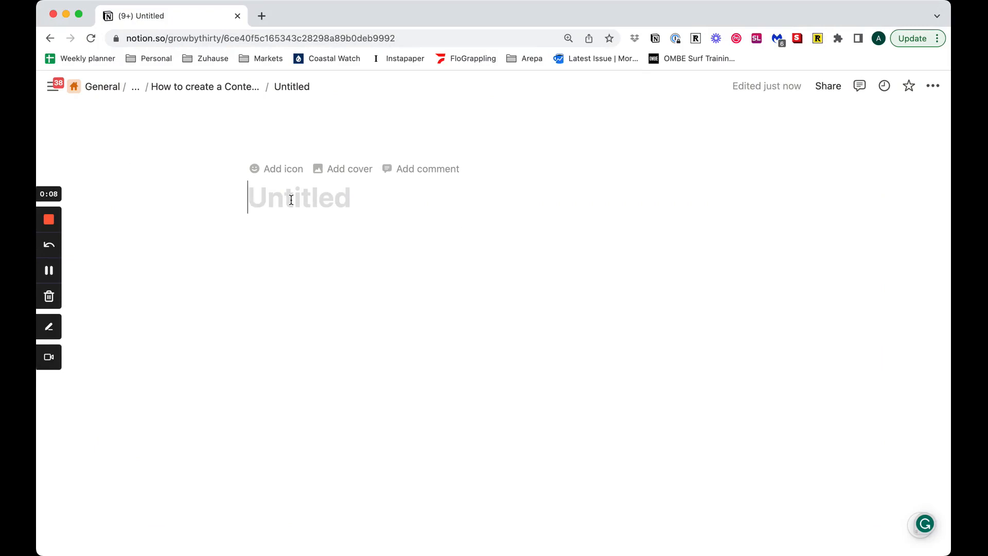
pyautogui.write('Social M')
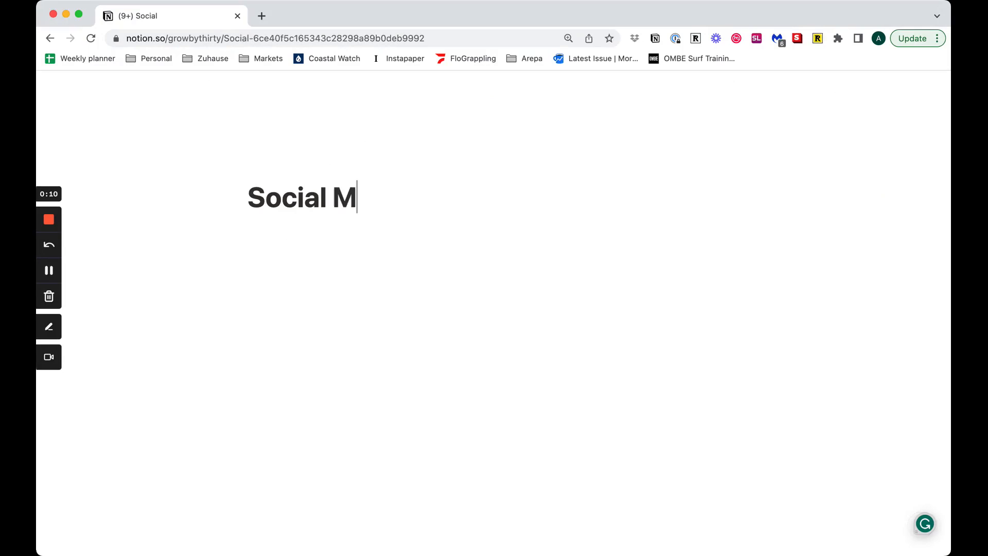
pyautogui.write('edia ')
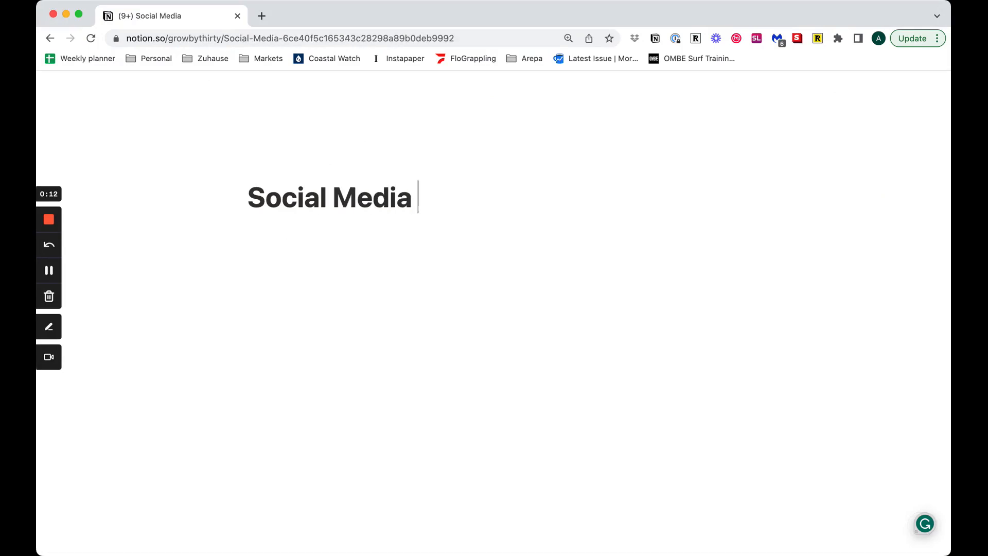
pyautogui.write('Content Planner')
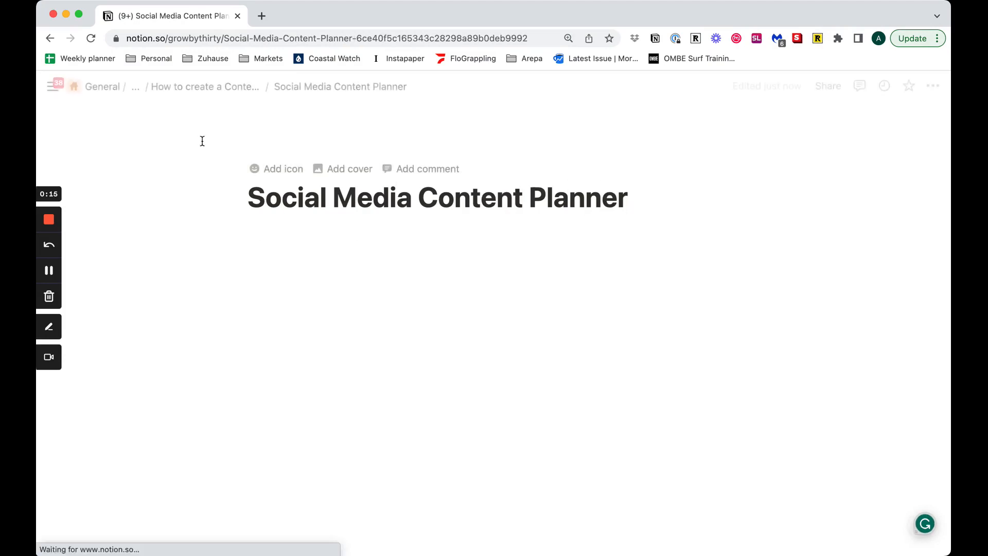
# Step: Add a page icon and set it to the calendar emoji found by filtering for "cal"
pyautogui.click(283, 170)
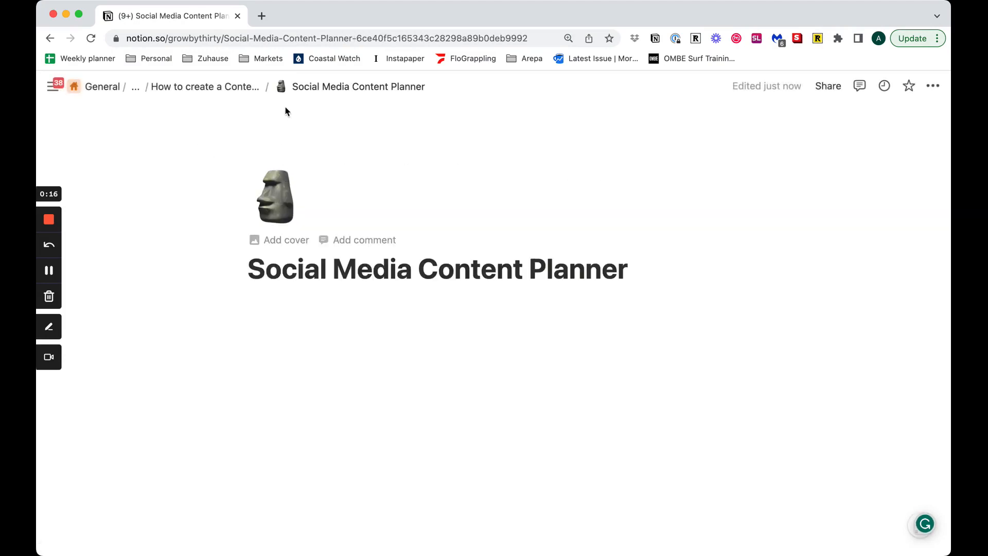
pyautogui.click(289, 193)
pyautogui.click(288, 193)
pyautogui.click(275, 214)
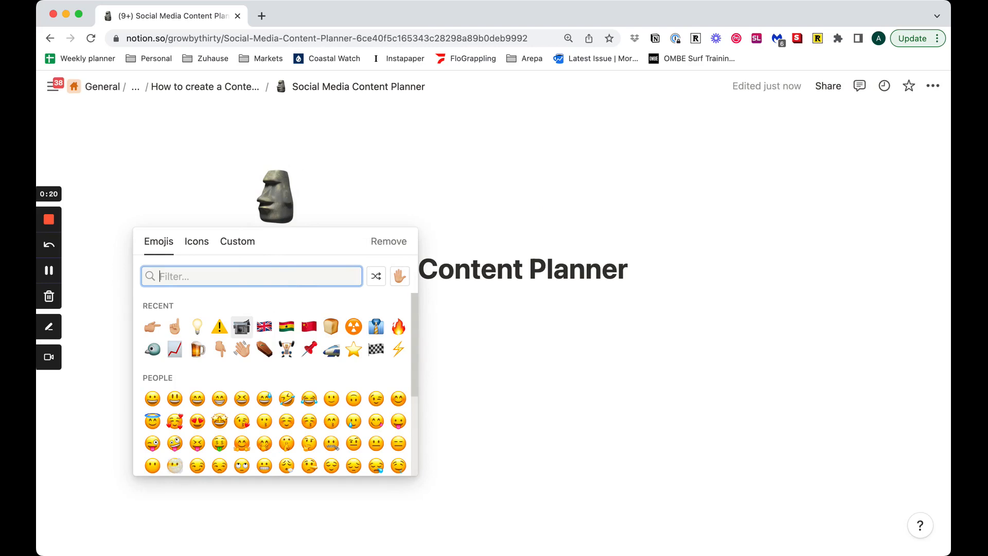
pyautogui.write('cal')
pyautogui.press('Return')
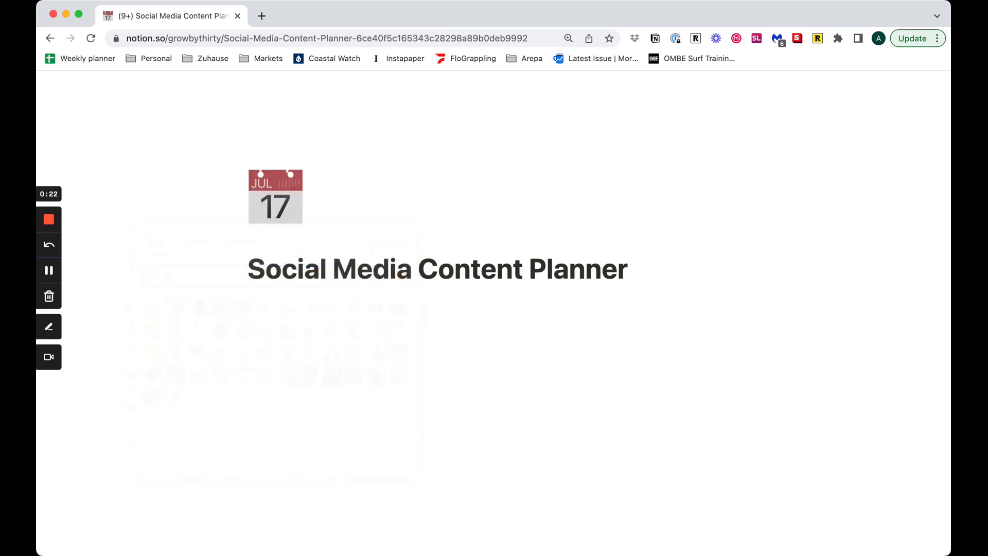
# Step: Set the planner page to full width
pyautogui.click(932, 86)
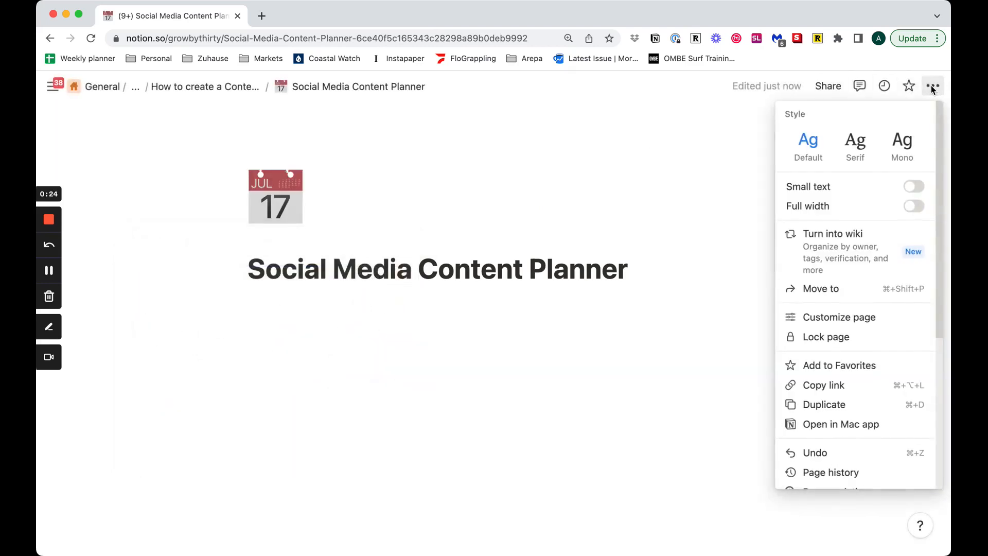
pyautogui.click(912, 207)
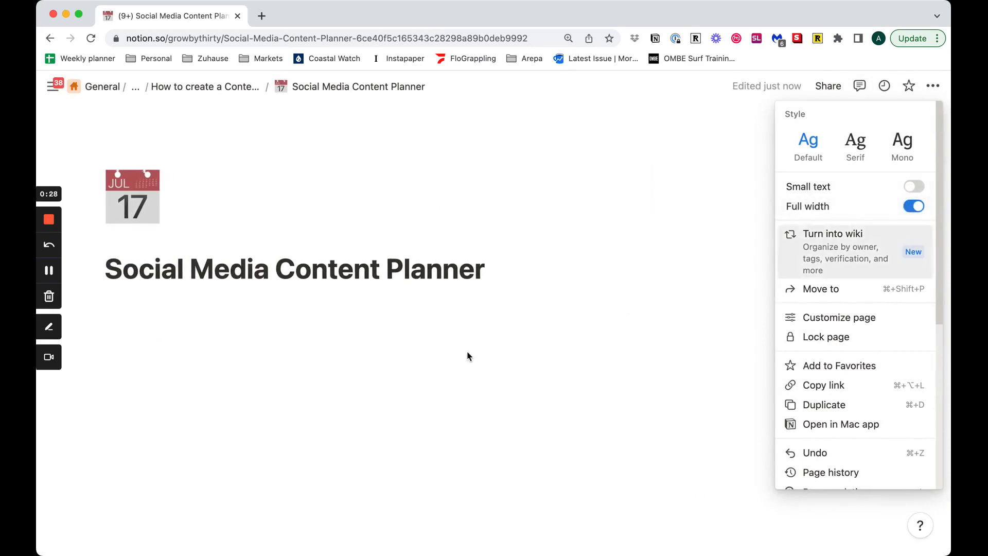
pyautogui.click(296, 312)
# Step: Insert a table view beneath the page title, using a new database as its data source
pyautogui.click(233, 301)
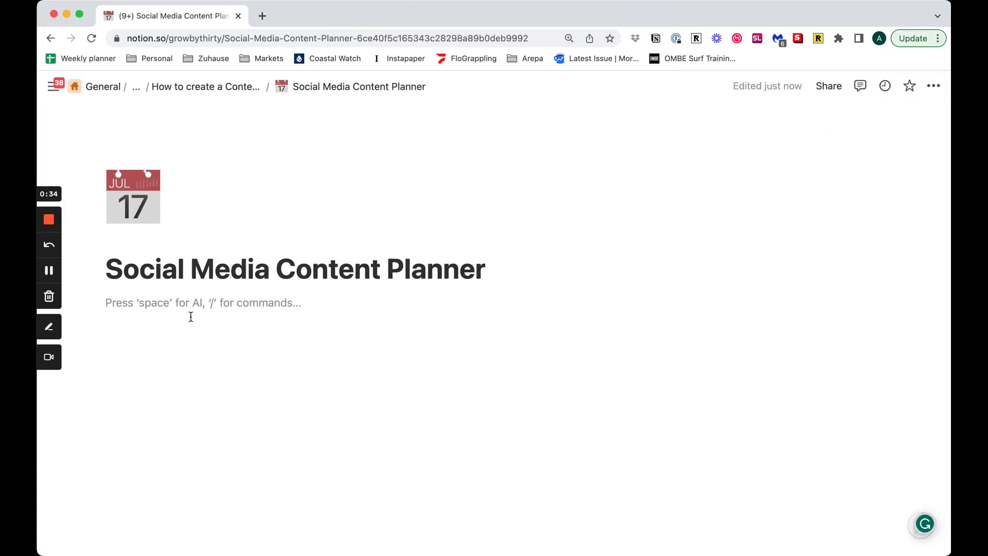
pyautogui.write('/')
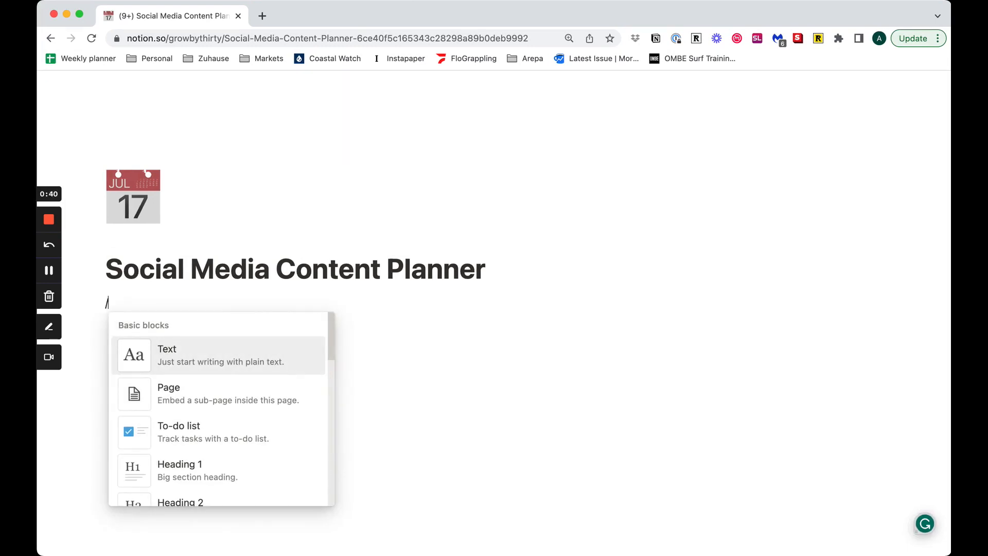
pyautogui.write('tabl')
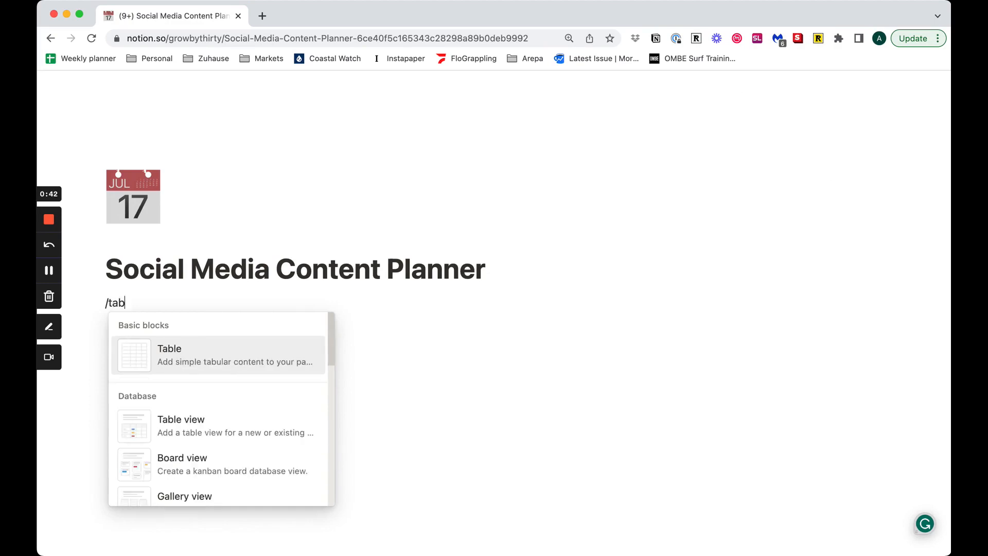
pyautogui.press('Down')
pyautogui.press('Down')
pyautogui.press('Up')
pyautogui.press('Return')
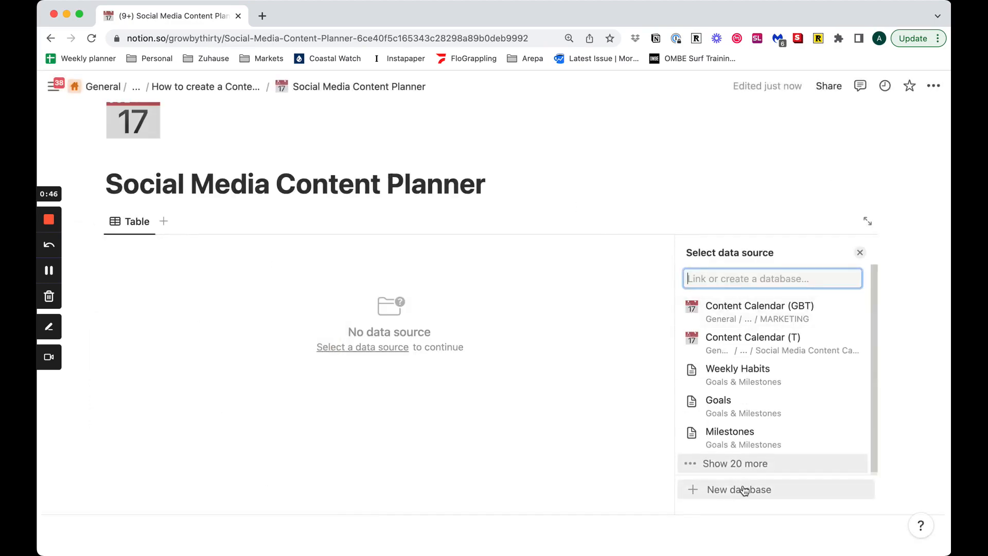
pyautogui.click(740, 489)
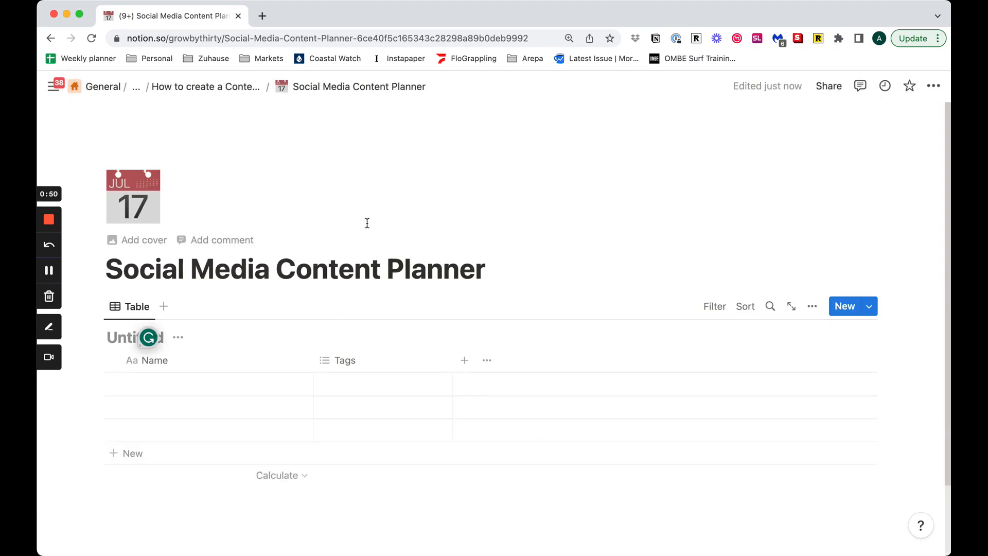
# Step: Title the untitled database "Social Media Content Planner" by copying the page's title into it
pyautogui.click(128, 343)
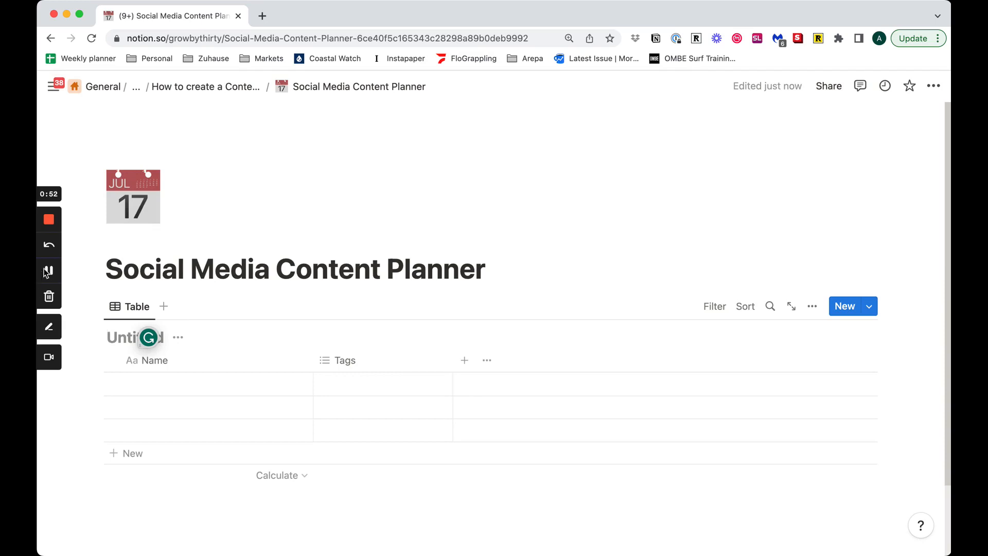
pyautogui.click(133, 338)
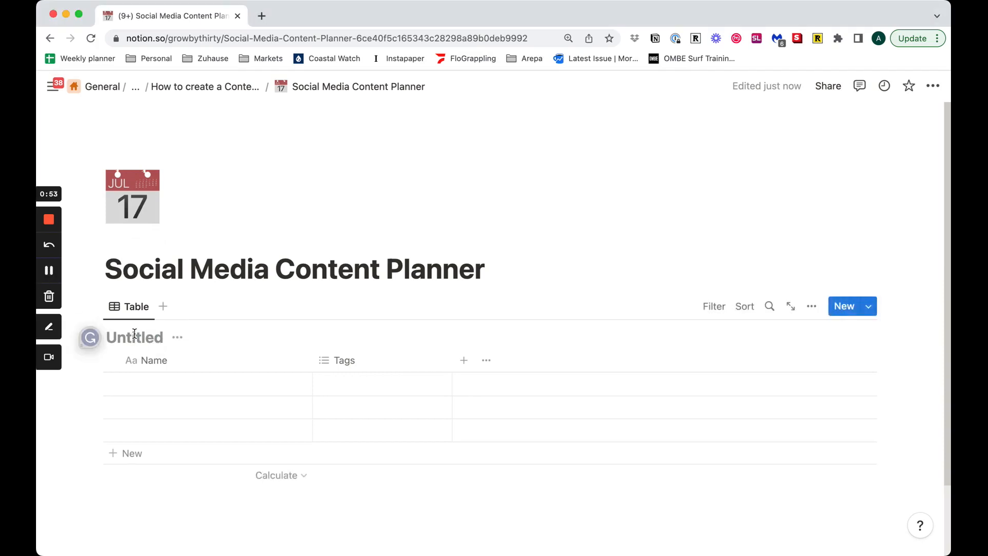
pyautogui.tripleClick(187, 266)
pyautogui.press('super+c')
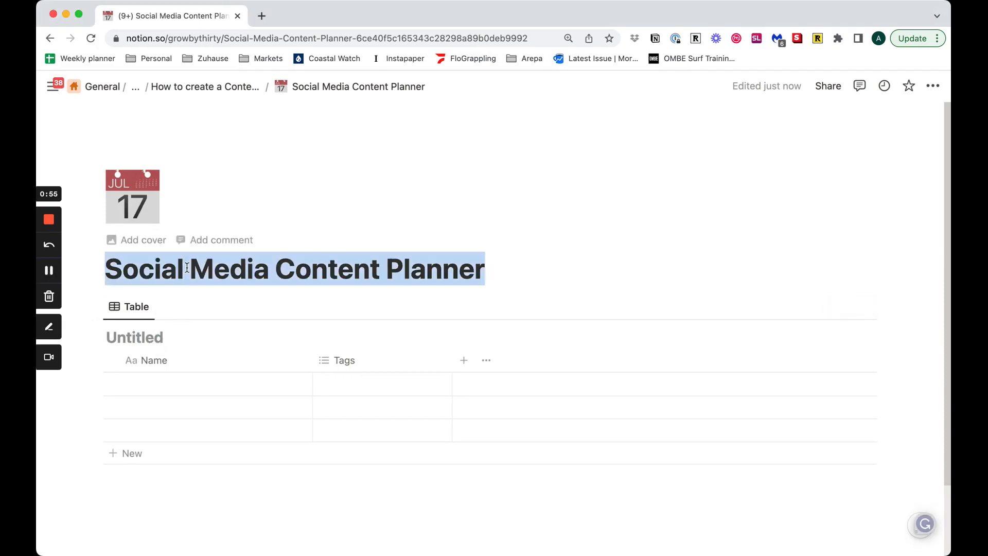
pyautogui.click(133, 343)
pyautogui.press('super+v')
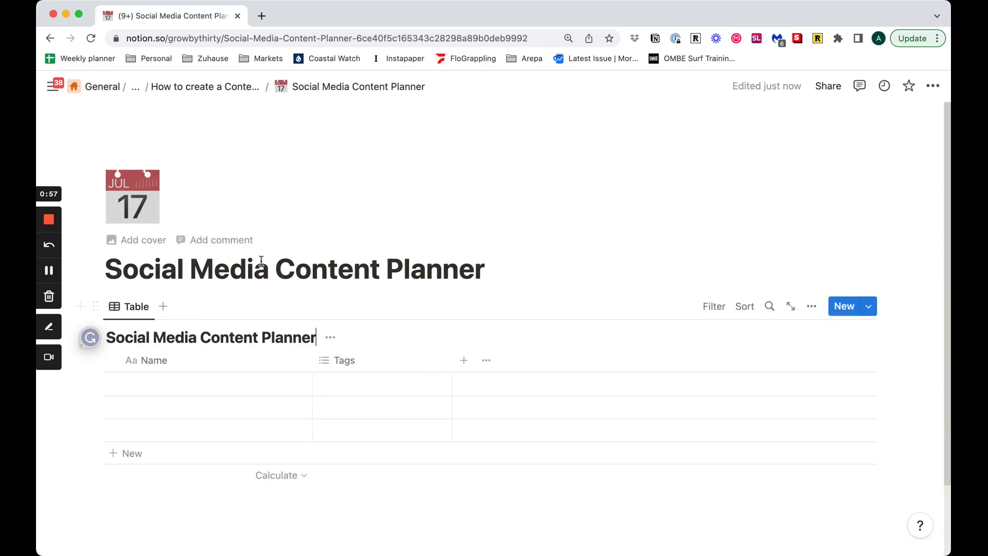
# Step: Give the database the calendar emoji icon in its full-page view, and hide its title back on the planner page
pyautogui.click(329, 337)
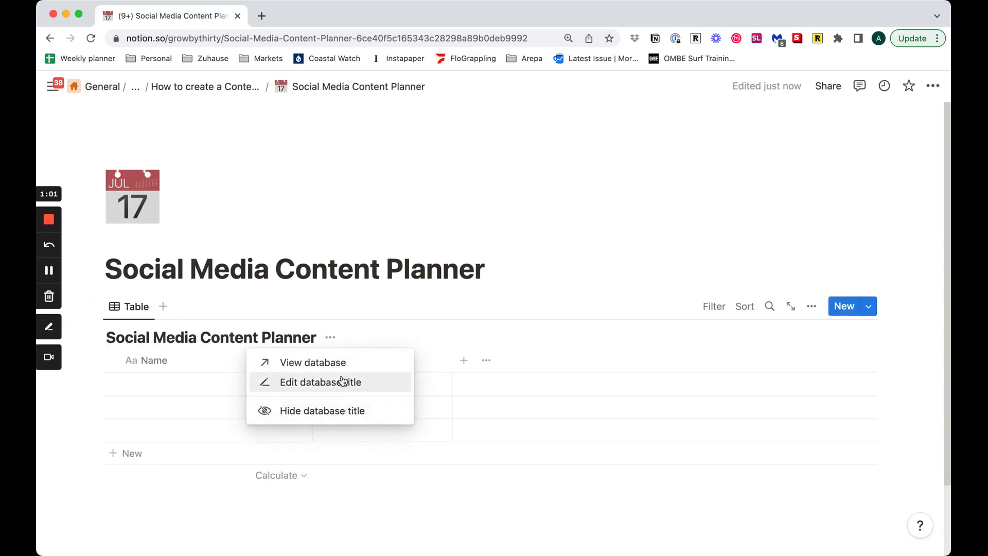
pyautogui.click(329, 362)
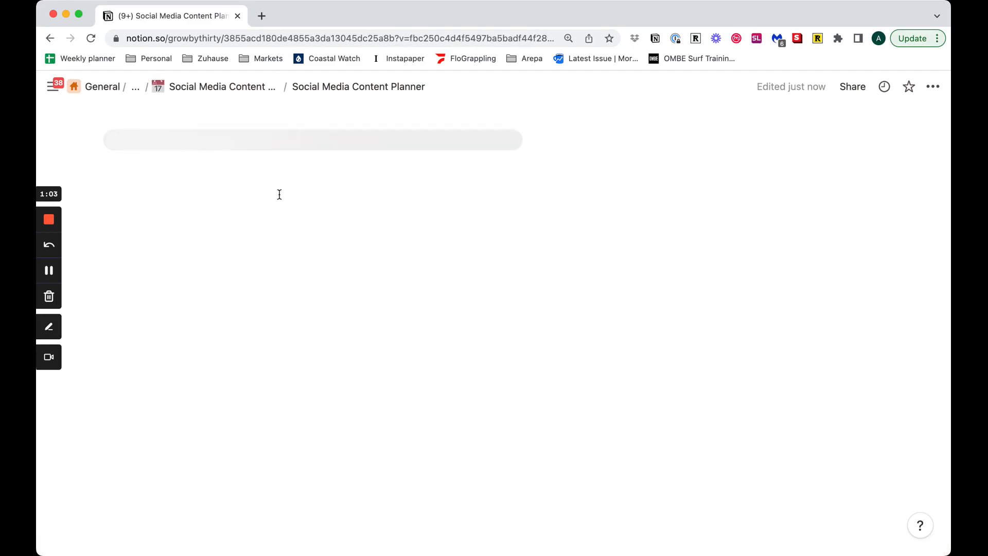
pyautogui.click(132, 116)
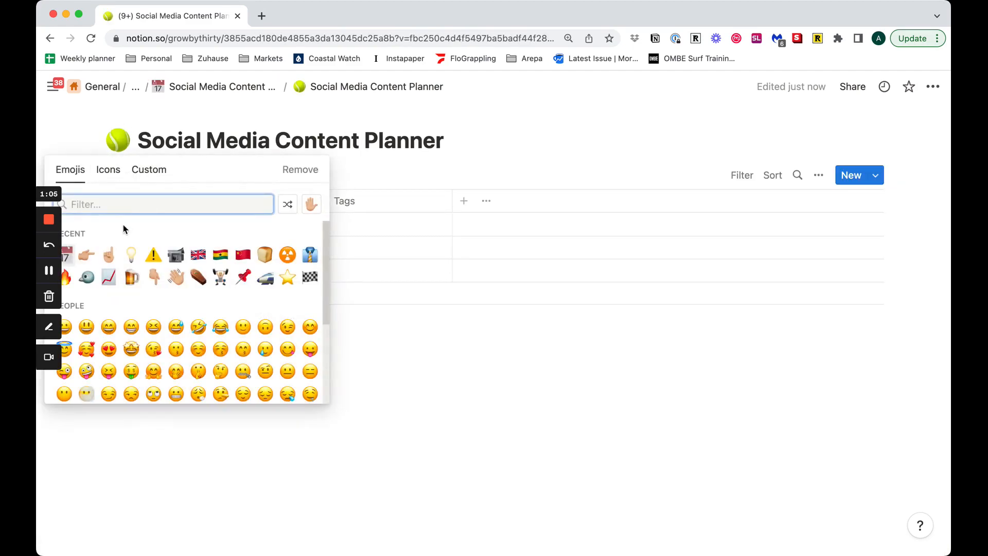
pyautogui.click(67, 254)
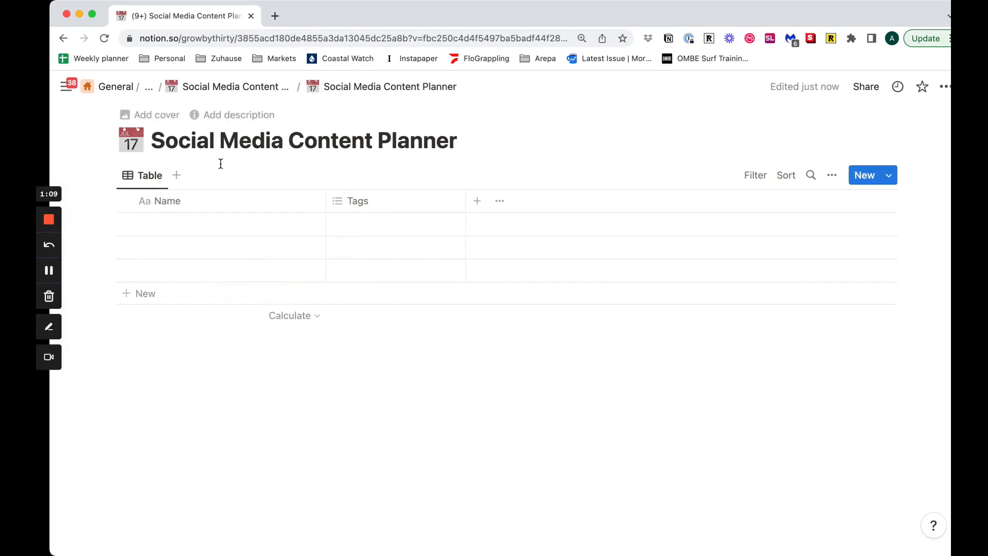
pyautogui.click(231, 87)
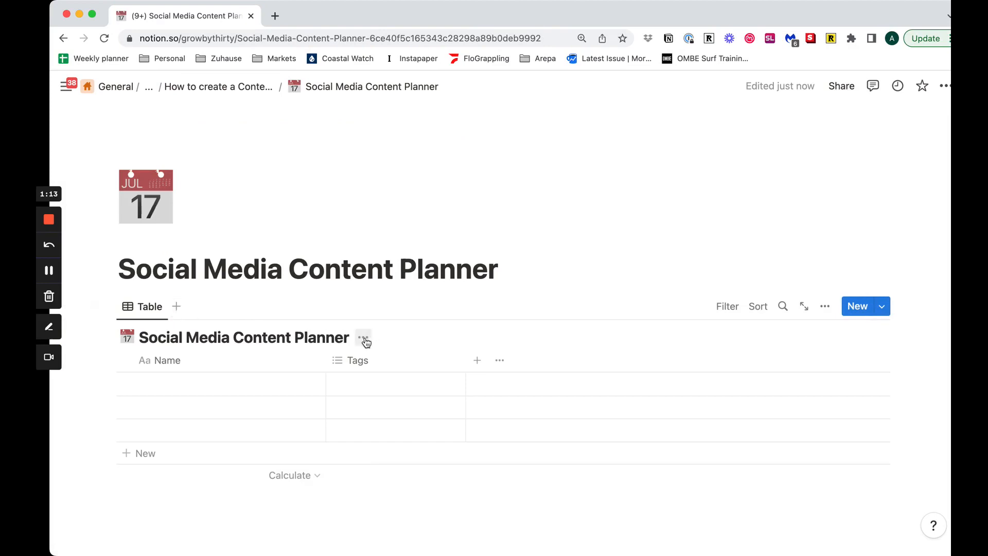
pyautogui.click(364, 339)
pyautogui.click(370, 412)
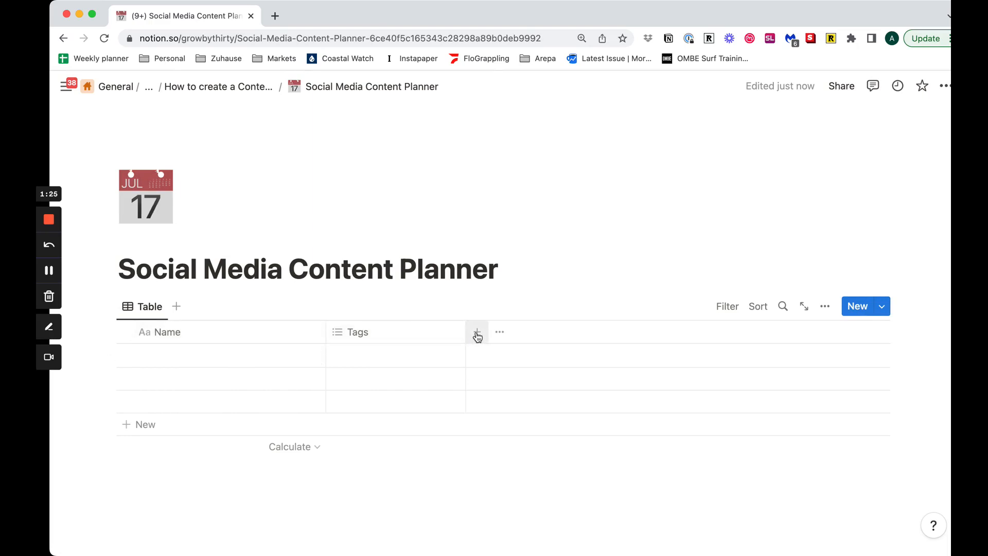
# Step: Change the Tags property's icon to the tag symbol found by filtering for "tag"
pyautogui.click(346, 332)
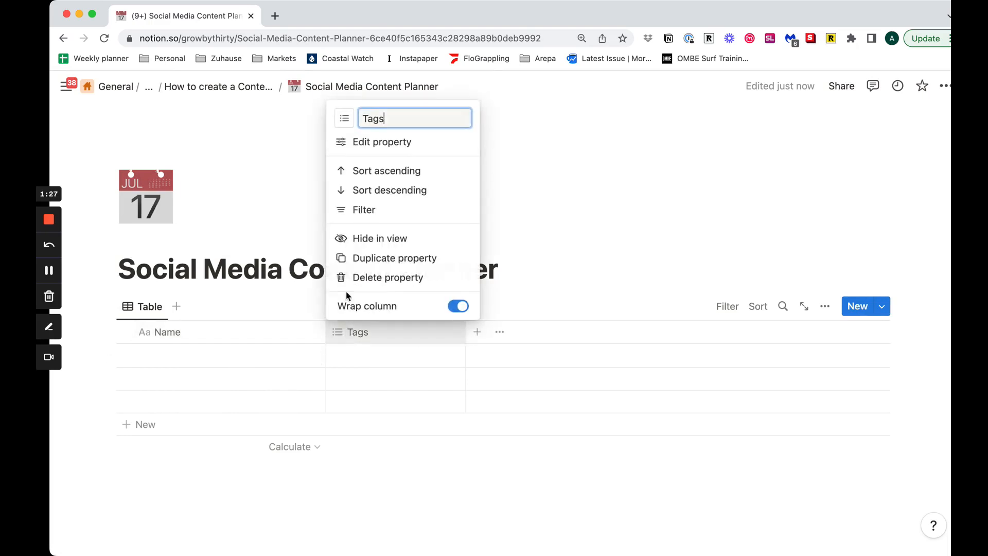
pyautogui.click(345, 119)
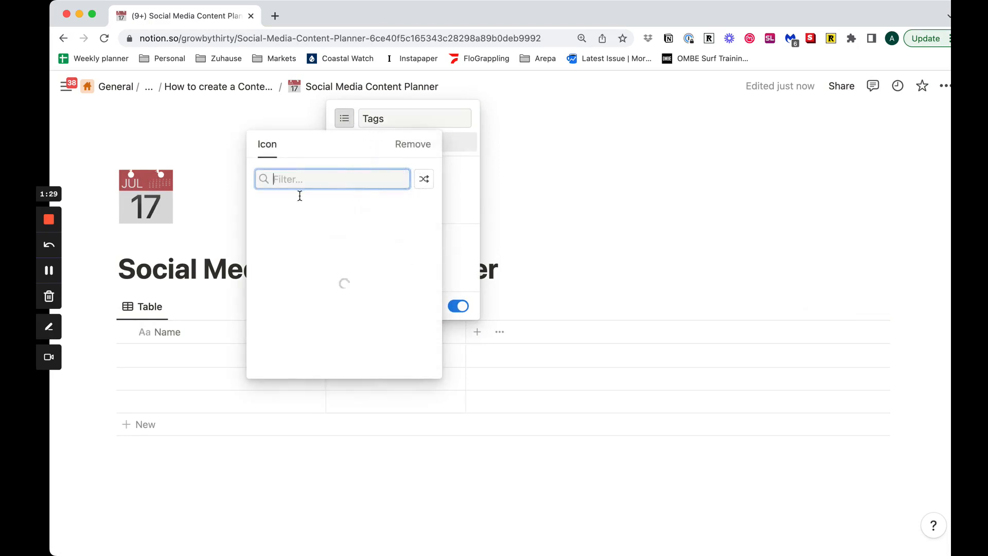
pyautogui.write('tag')
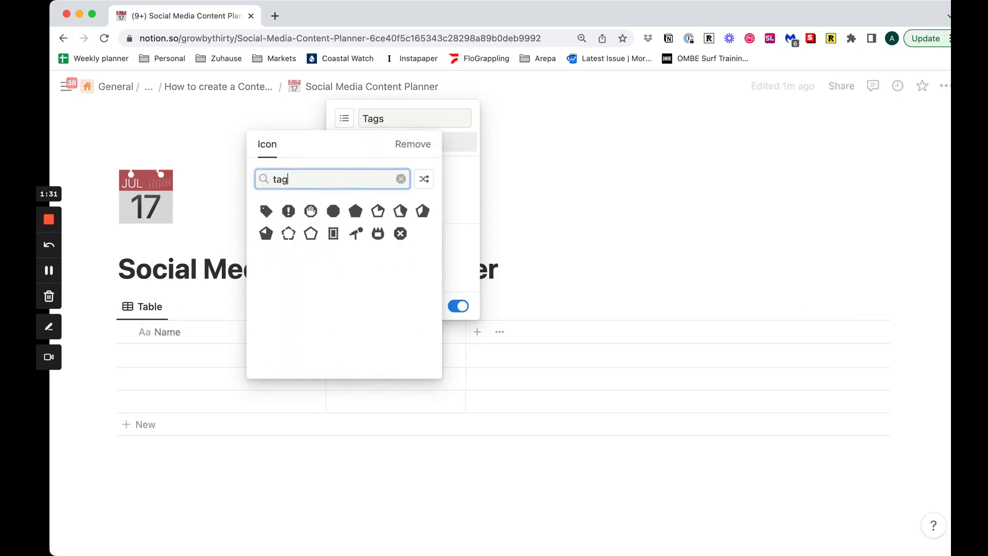
pyautogui.click(266, 210)
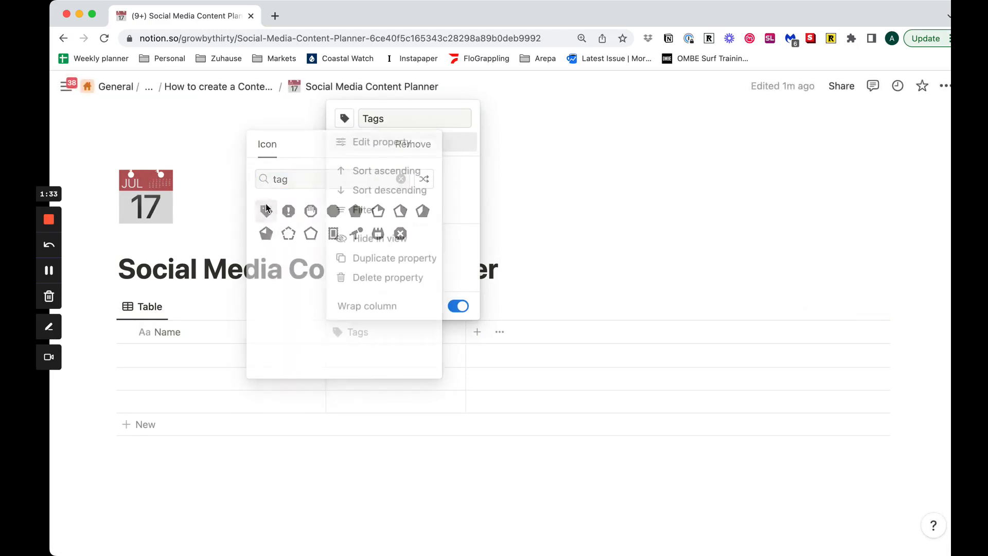
pyautogui.click(591, 243)
# Step: Create the options "Blog post", "Story", "Video" and "Short" in the first row's Tags cell
pyautogui.click(374, 358)
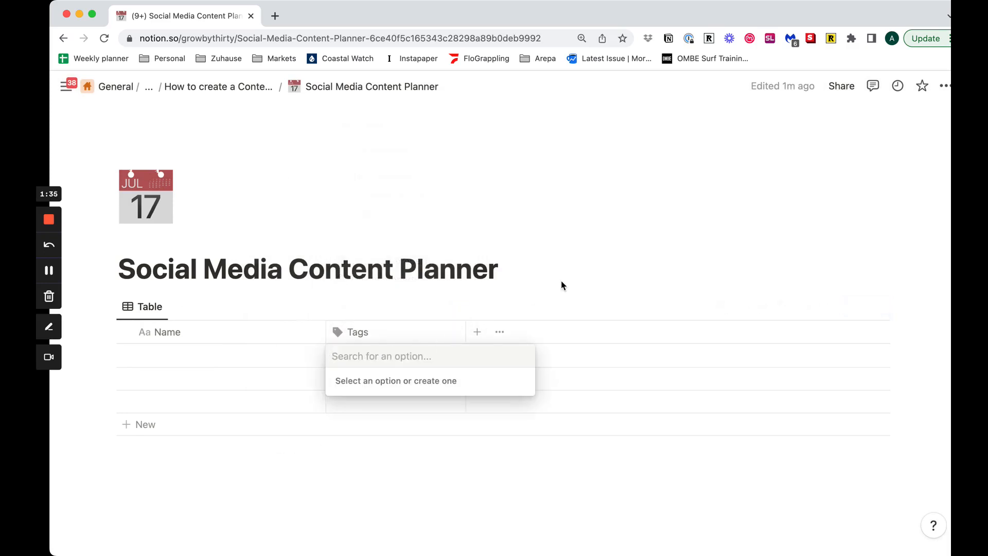
pyautogui.write('Blog')
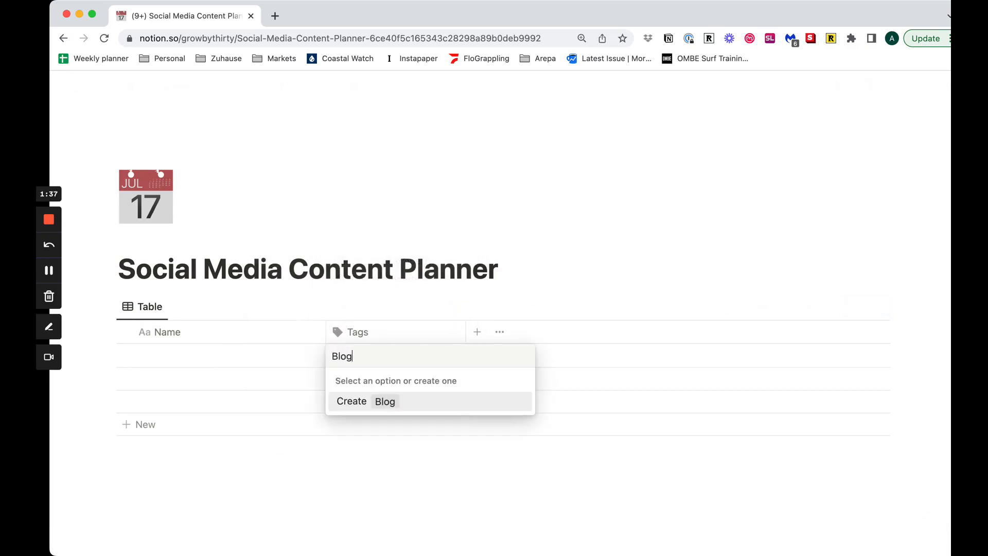
pyautogui.write(' post')
pyautogui.press('Return')
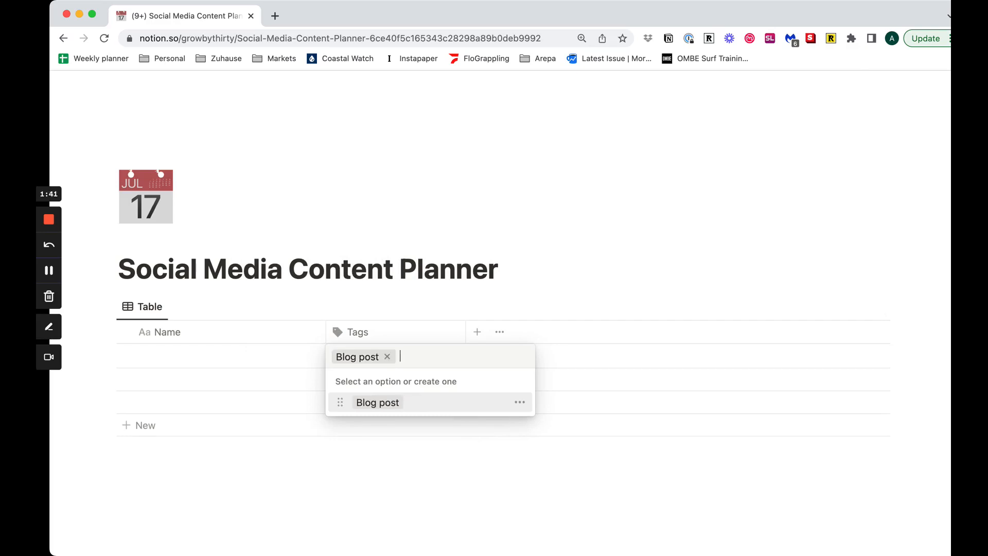
pyautogui.write('Sto')
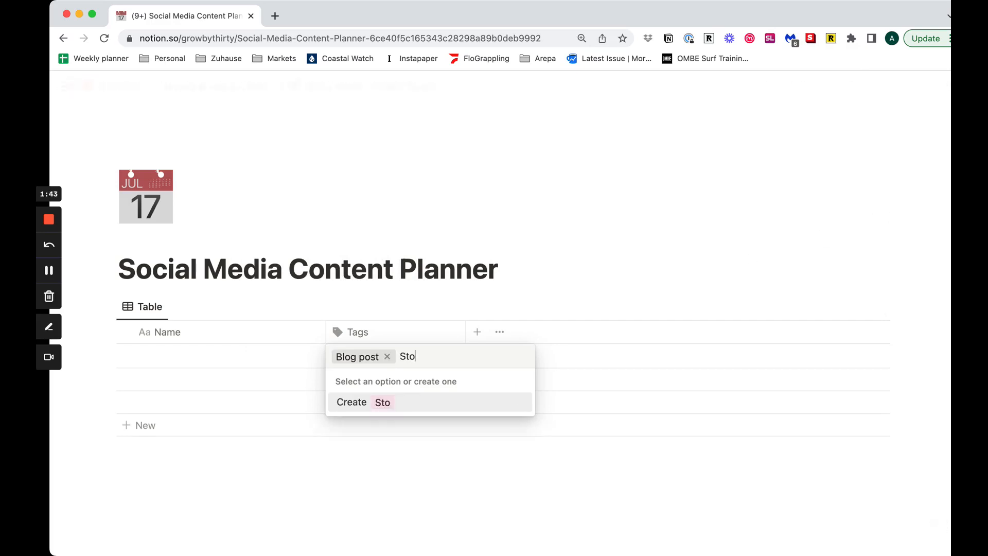
pyautogui.write('ry')
pyautogui.press('Return')
pyautogui.write('Vide')
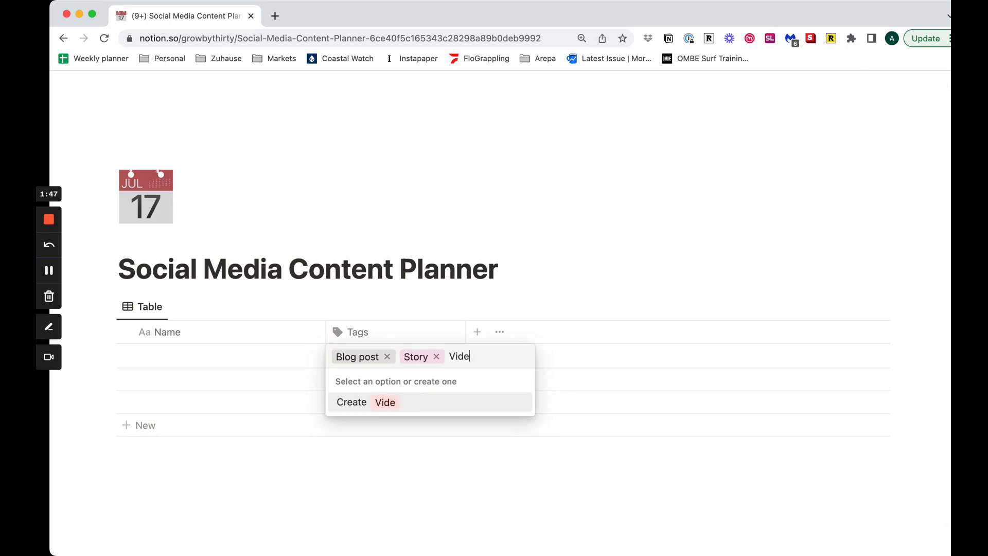
pyautogui.write('o')
pyautogui.press('Return')
pyautogui.write('Short')
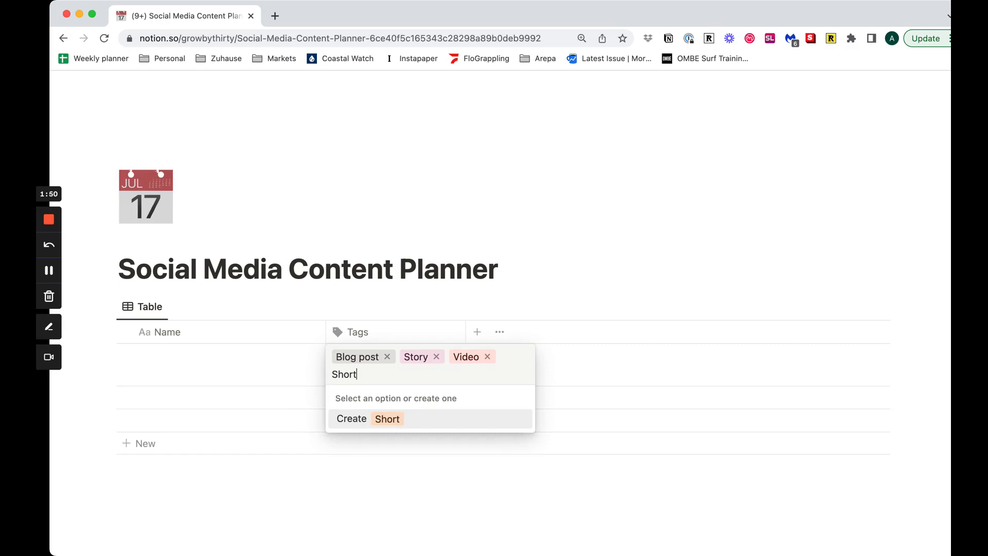
pyautogui.press('Return')
pyautogui.press('Escape')
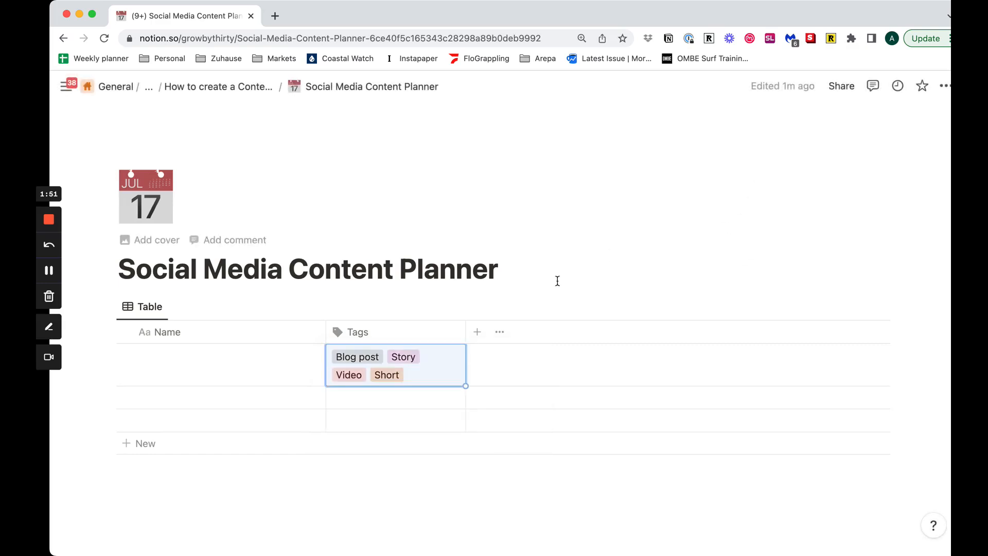
pyautogui.click(540, 282)
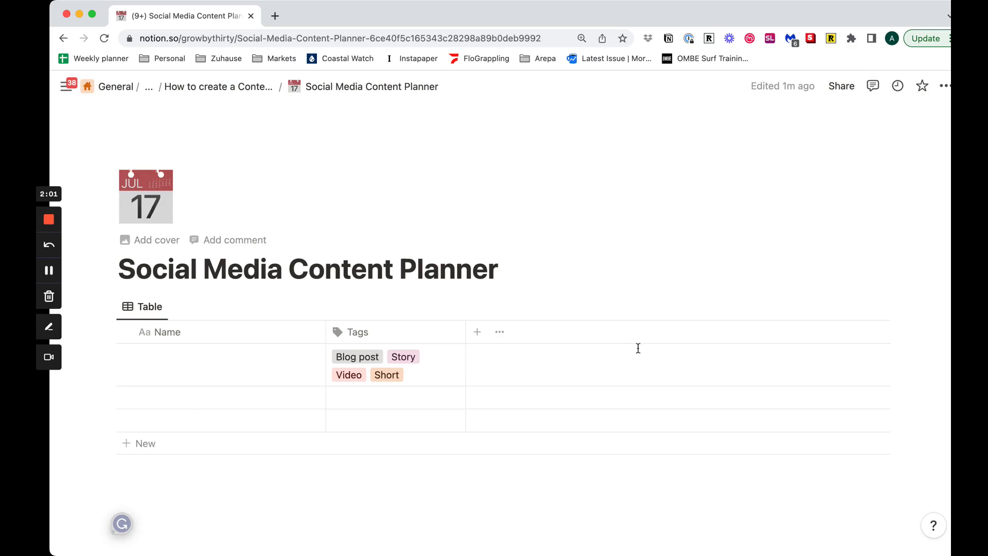
pyautogui.click(420, 369)
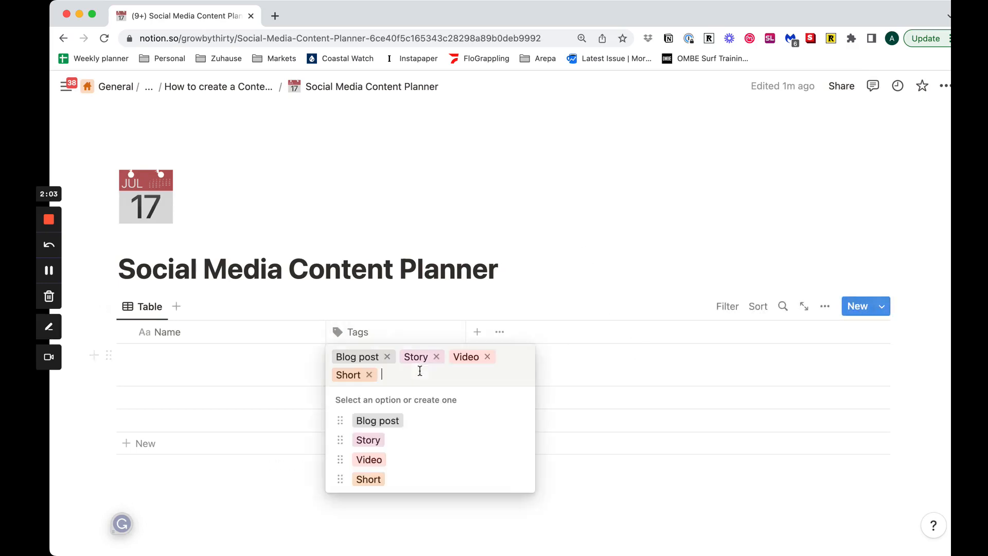
pyautogui.press('Escape')
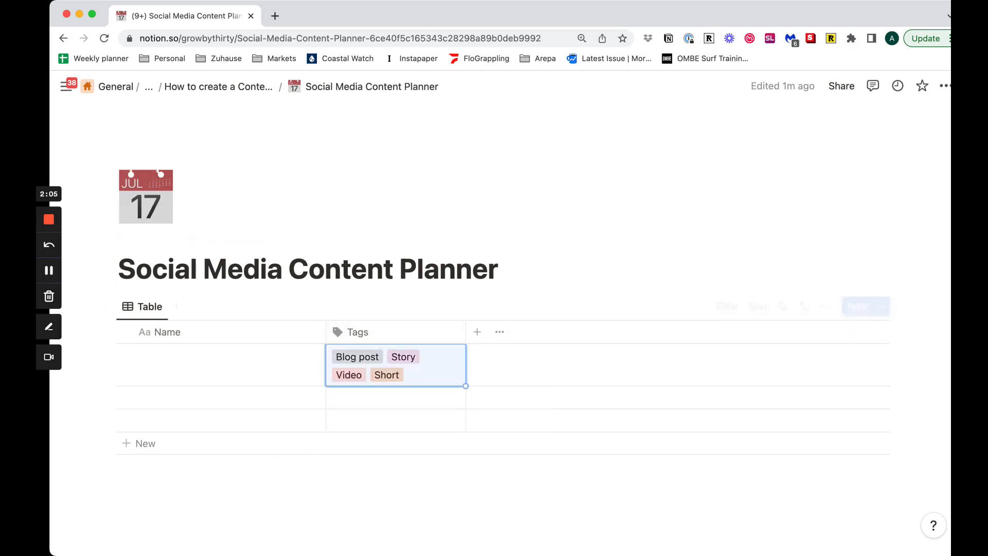
# Step: Add a Status property to the database, found by searching the property types for "stat"
pyautogui.click(476, 331)
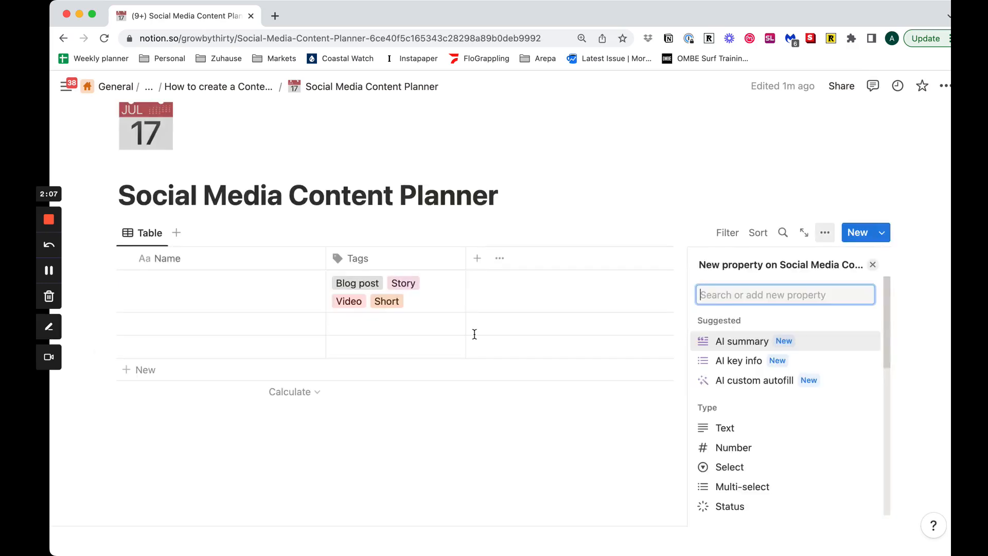
pyautogui.write('stat')
pyautogui.press('Down')
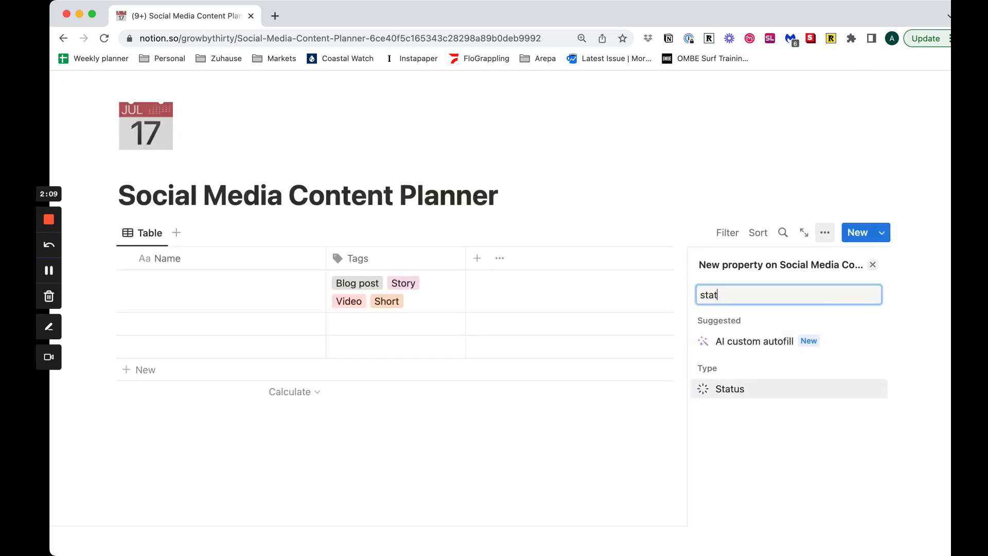
pyautogui.press('Return')
pyautogui.press('Escape')
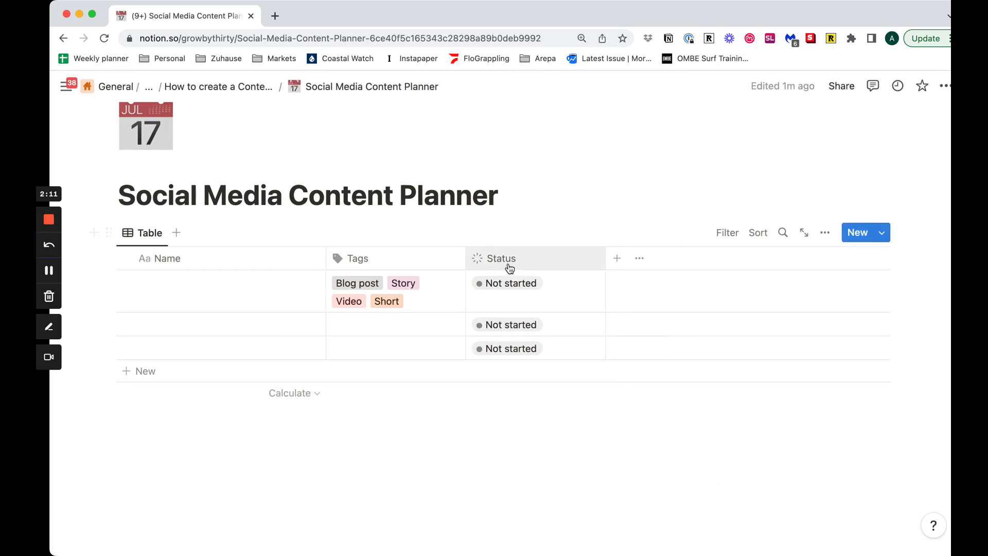
# Step: Open the Status property's settings and set the color of its "Not started" option to red
pyautogui.click(572, 288)
pyautogui.press('Escape')
pyautogui.click(566, 263)
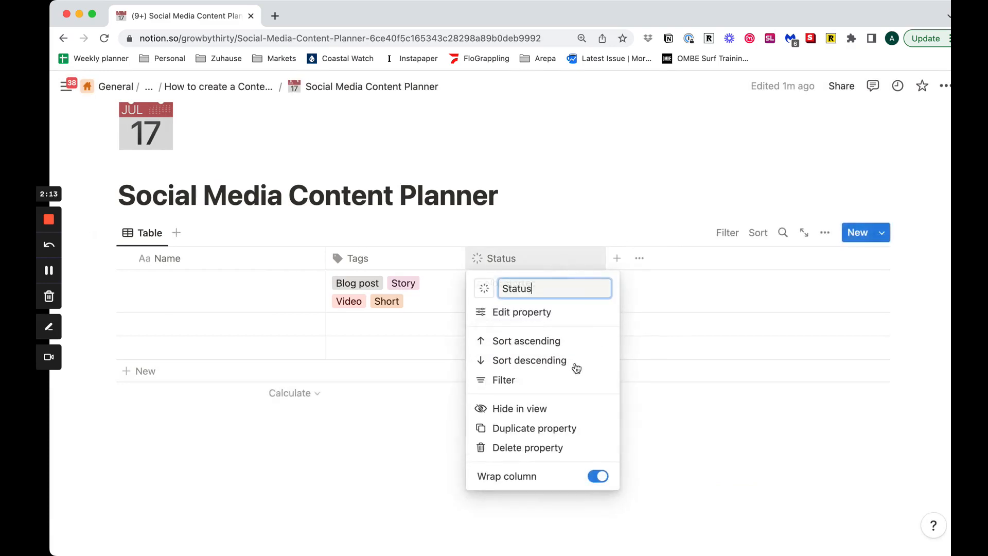
pyautogui.click(552, 320)
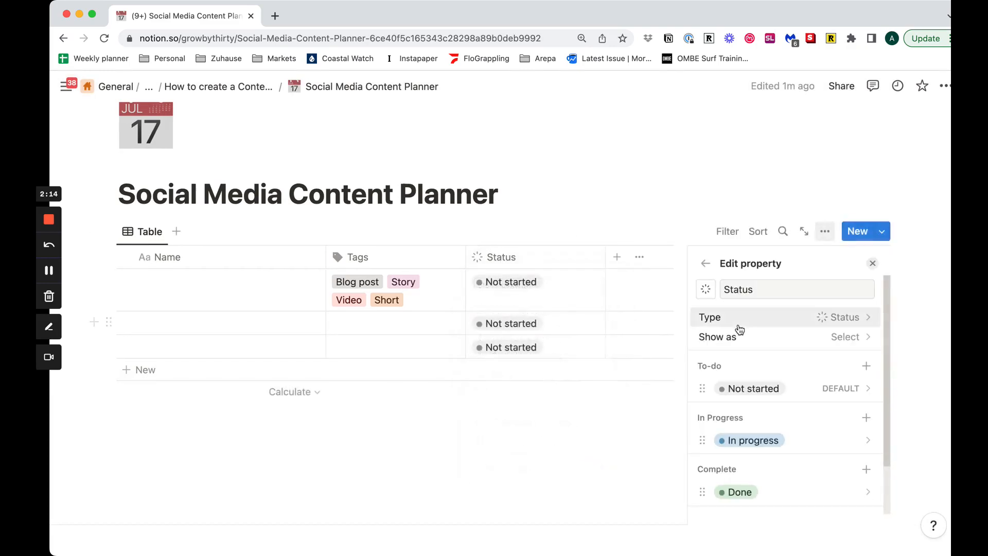
pyautogui.click(856, 398)
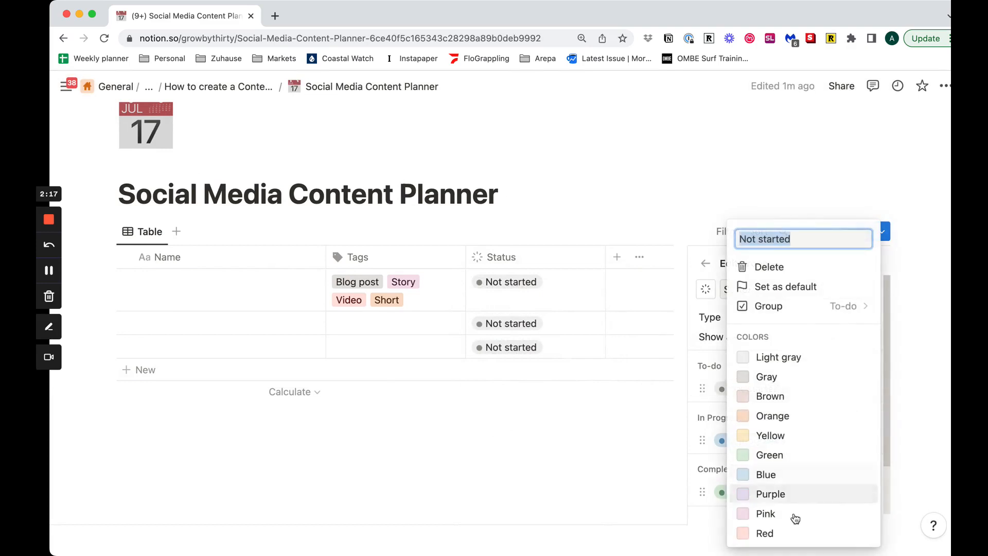
pyautogui.click(790, 534)
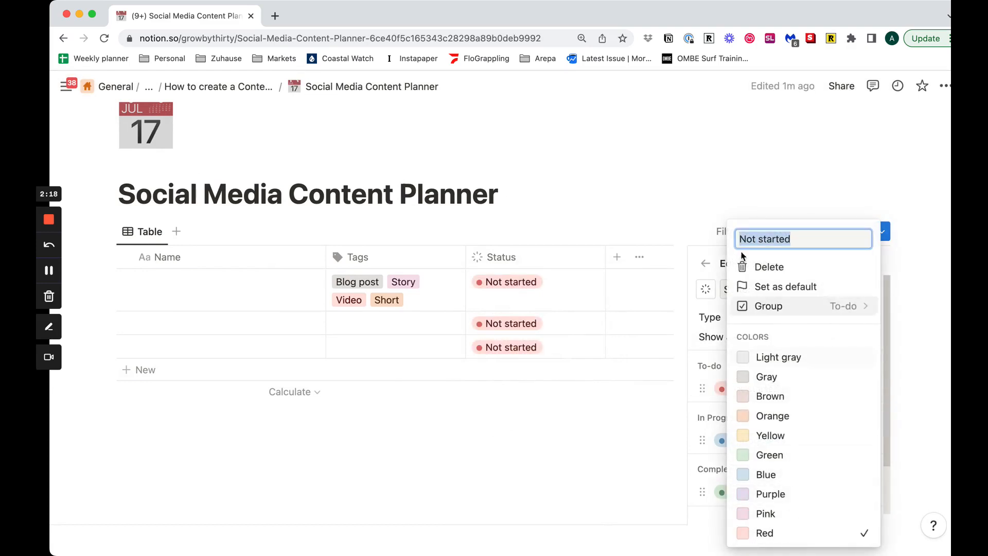
pyautogui.click(770, 206)
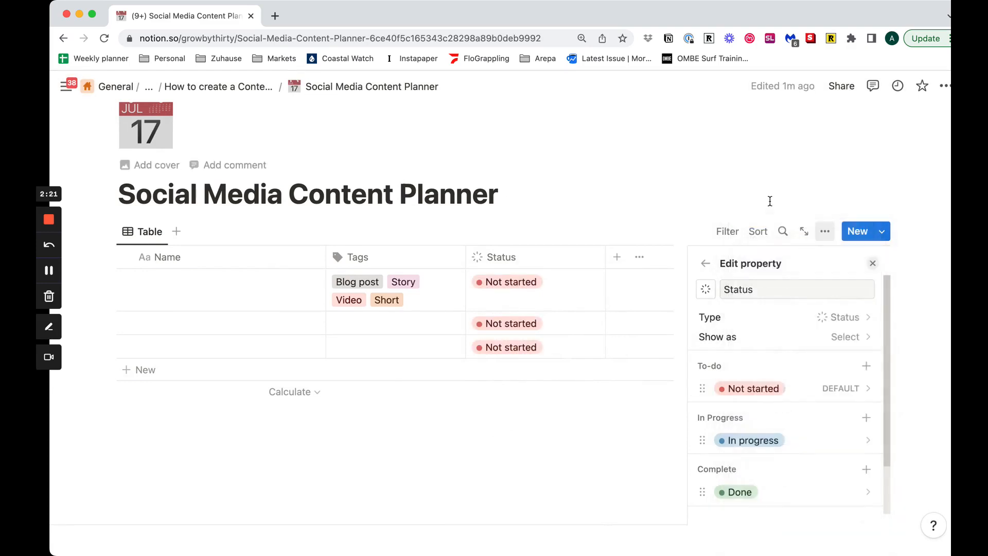
# Step: Set the color of the Status option "In progress" to yellow
pyautogui.click(868, 444)
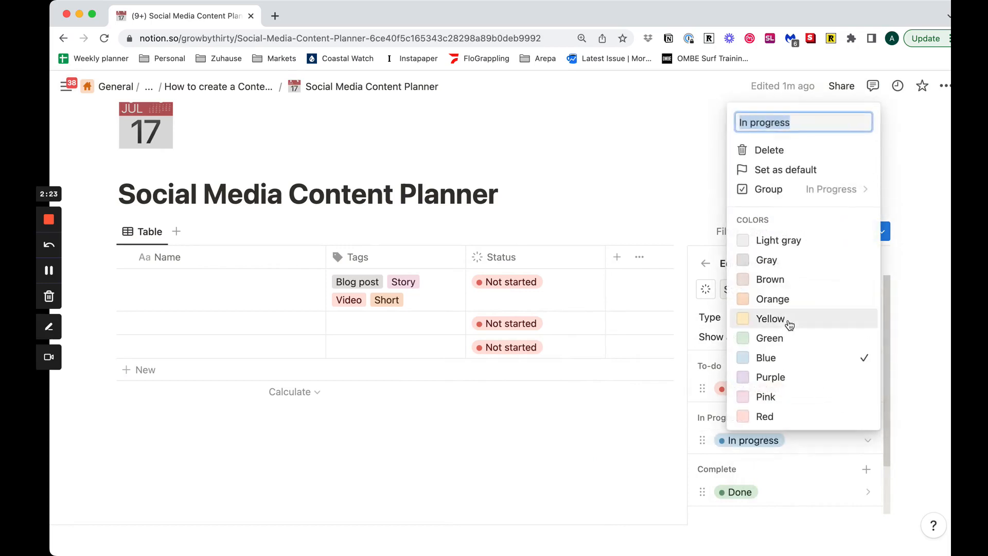
pyautogui.click(788, 318)
pyautogui.click(672, 200)
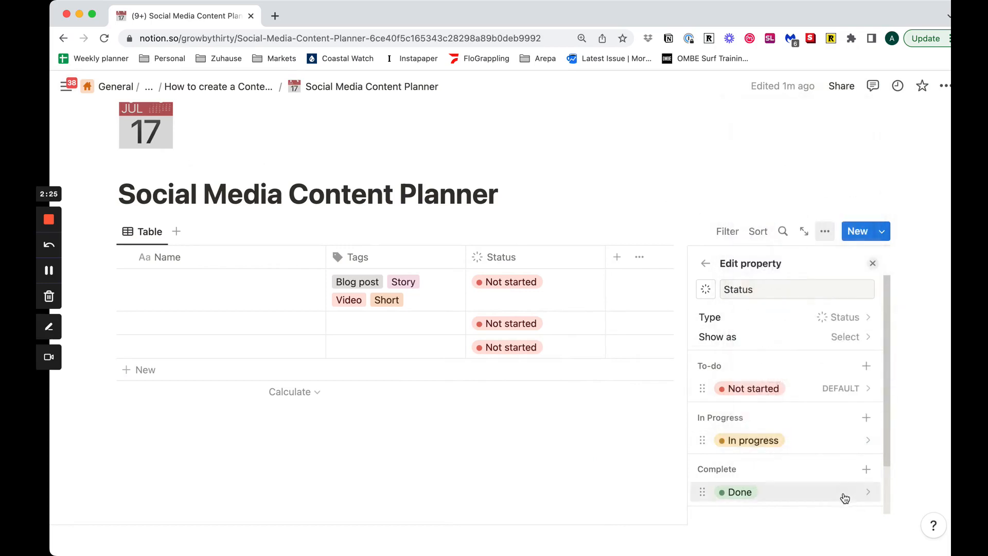
# Step: Add a "Posted" option below "Done" in the Status property's Complete group and color it blue
pyautogui.click(866, 469)
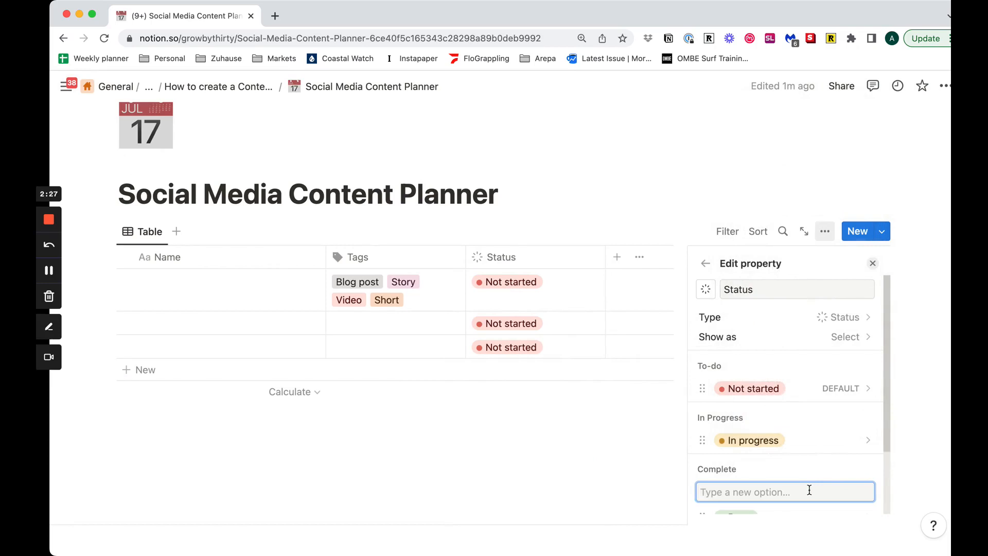
pyautogui.write('Posted')
pyautogui.press('Return')
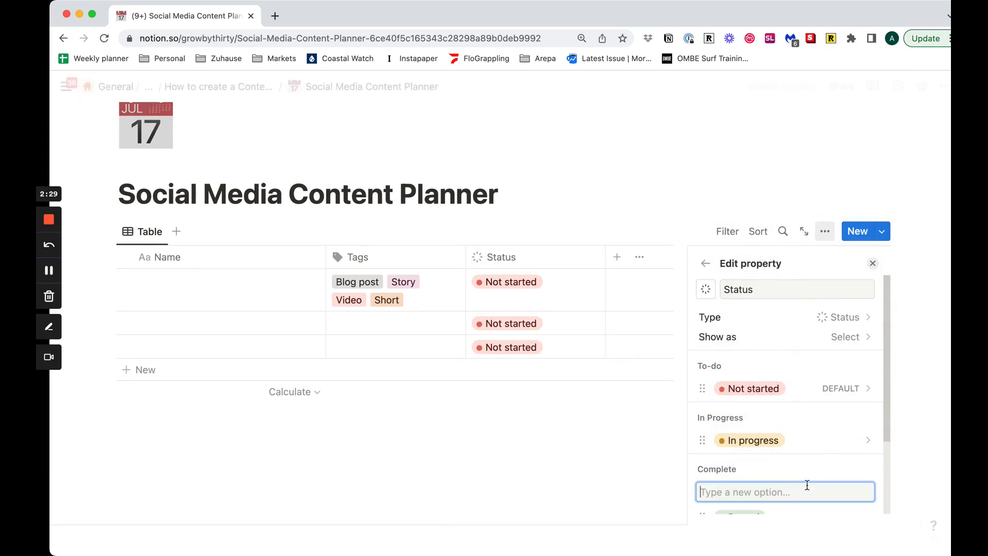
pyautogui.scroll(-3, 807, 484)
pyautogui.moveTo(703, 412); pyautogui.dragTo(703, 432)
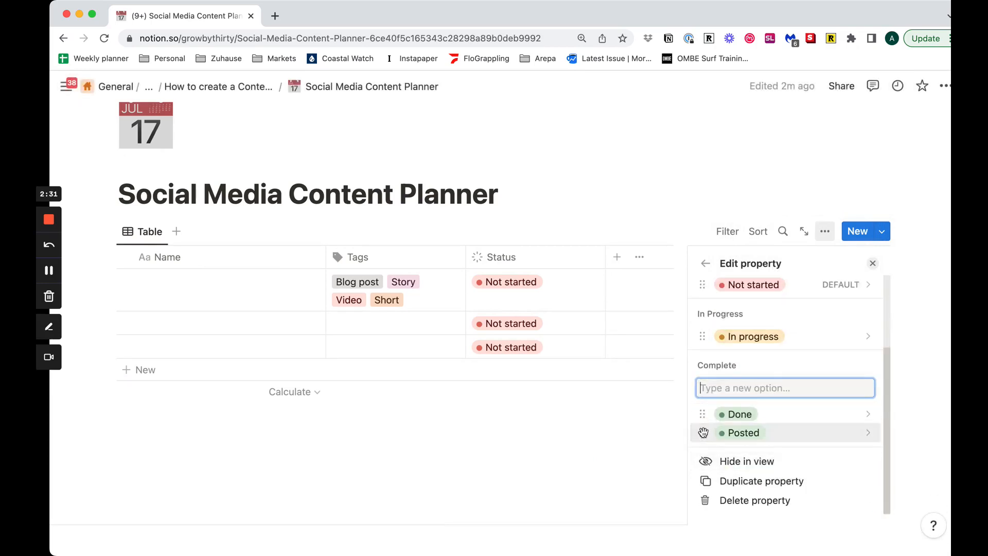
pyautogui.click(747, 436)
pyautogui.click(809, 354)
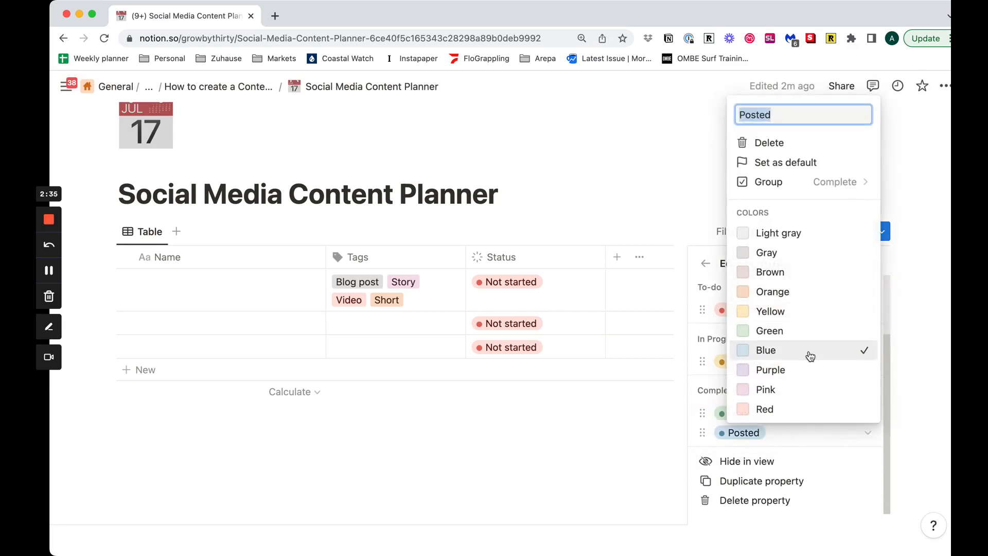
pyautogui.press('Escape')
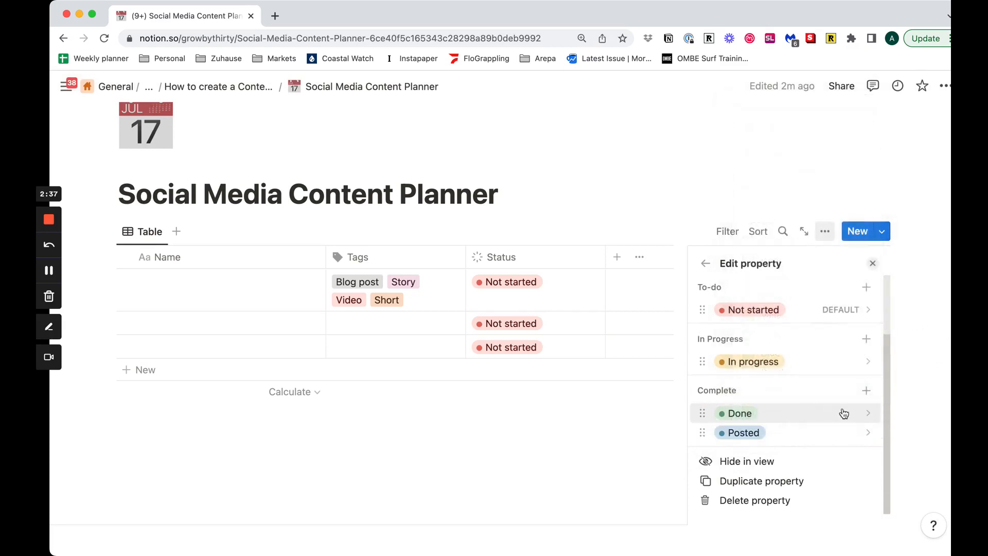
# Step: Rename the "Done" option in the Status property's Complete group to "Completed"
pyautogui.click(866, 419)
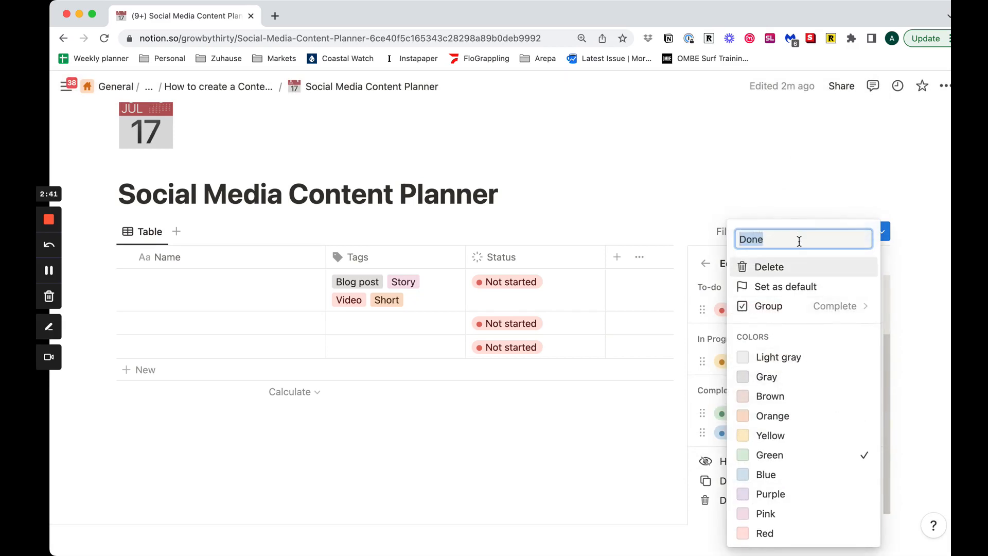
pyautogui.write('Completed')
pyautogui.press('Return')
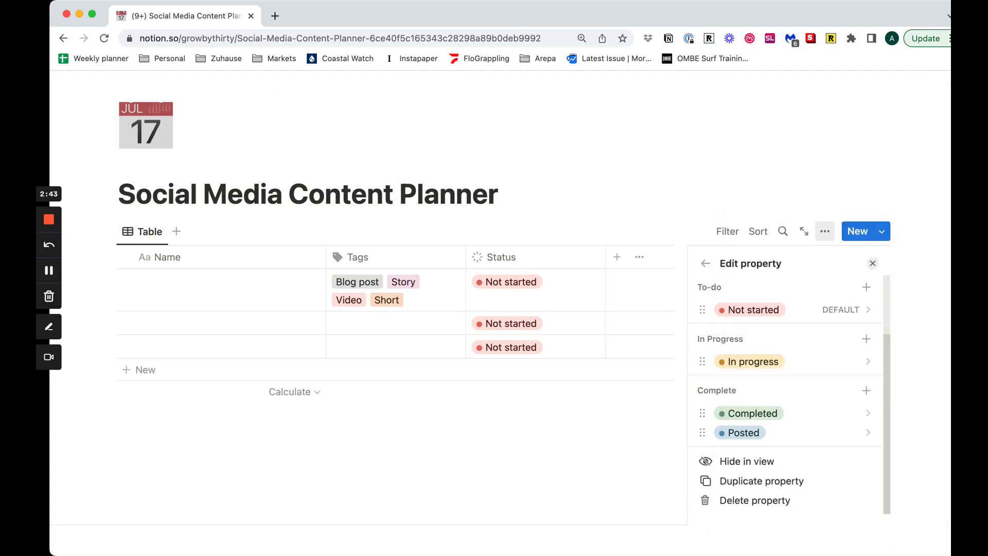
pyautogui.click(48, 274)
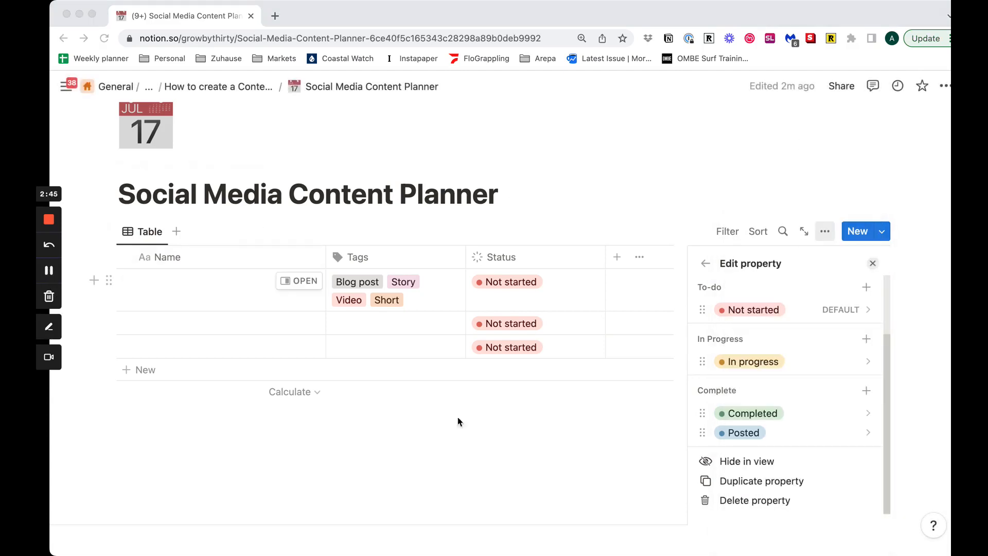
pyautogui.click(718, 173)
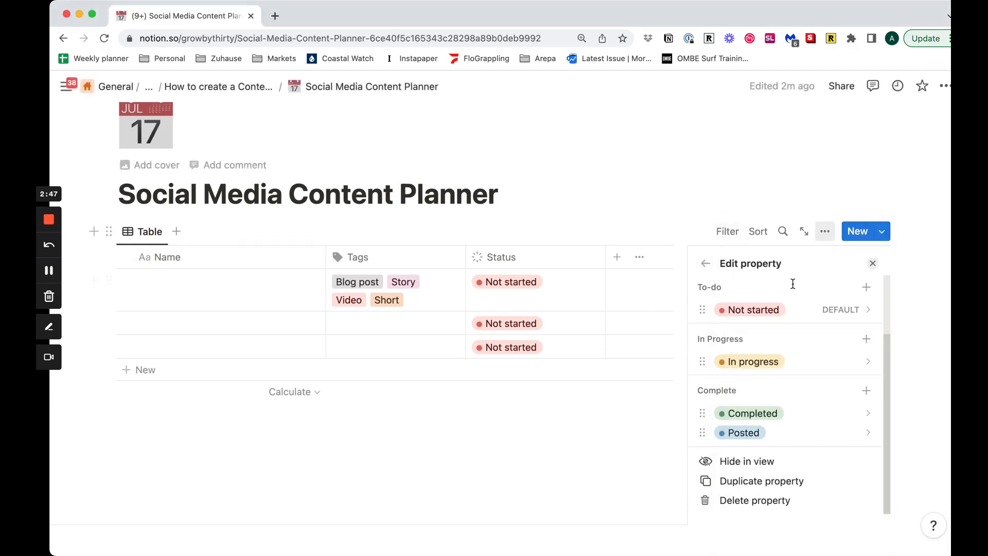
pyautogui.click(557, 288)
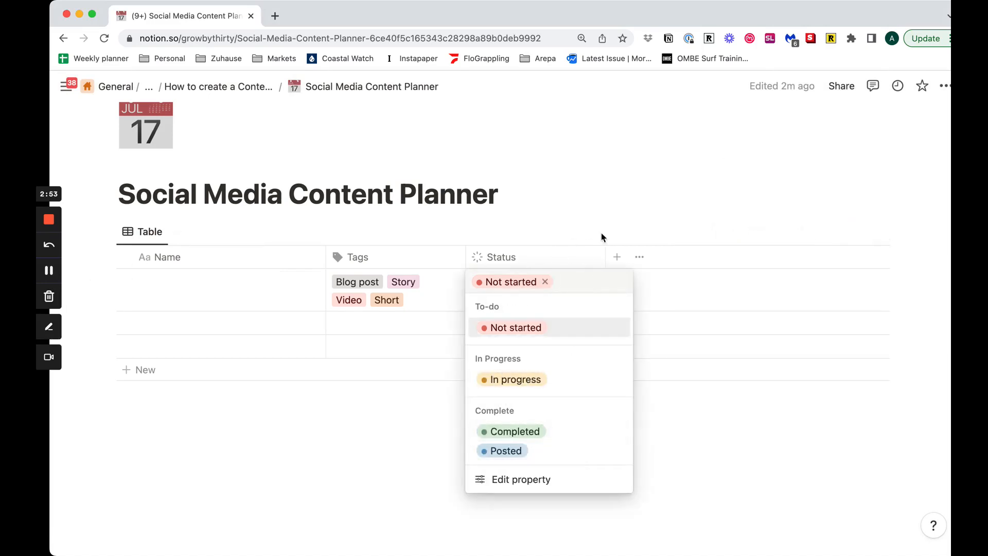
pyautogui.press('Escape')
# Step: Add a "Waiting for someone" option to the Status property's In Progress group and color it purple
pyautogui.click(538, 257)
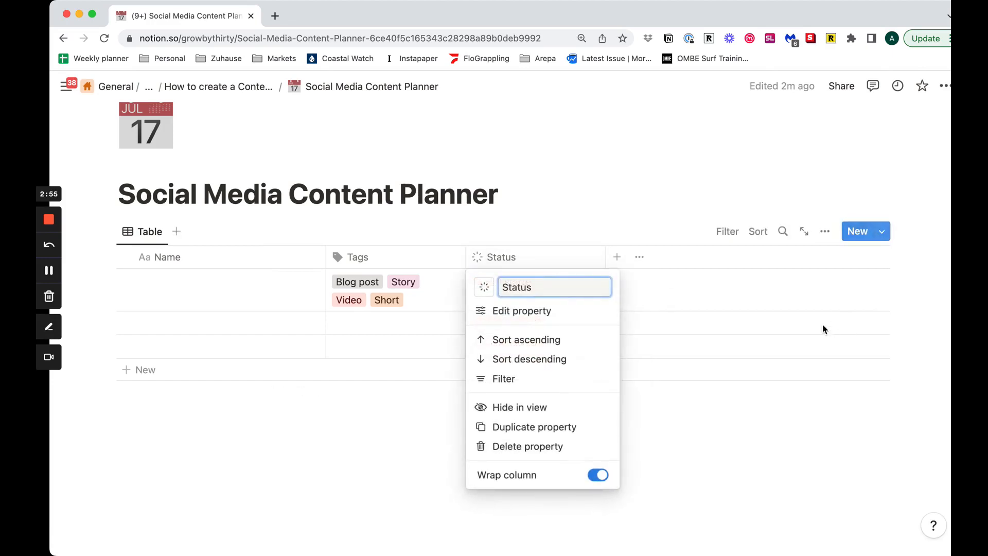
pyautogui.click(561, 318)
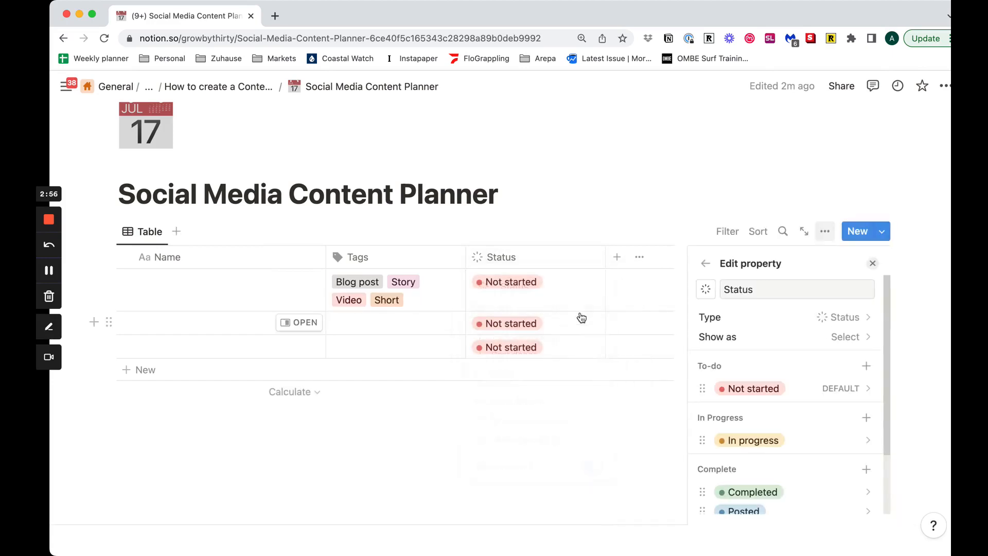
pyautogui.click(867, 418)
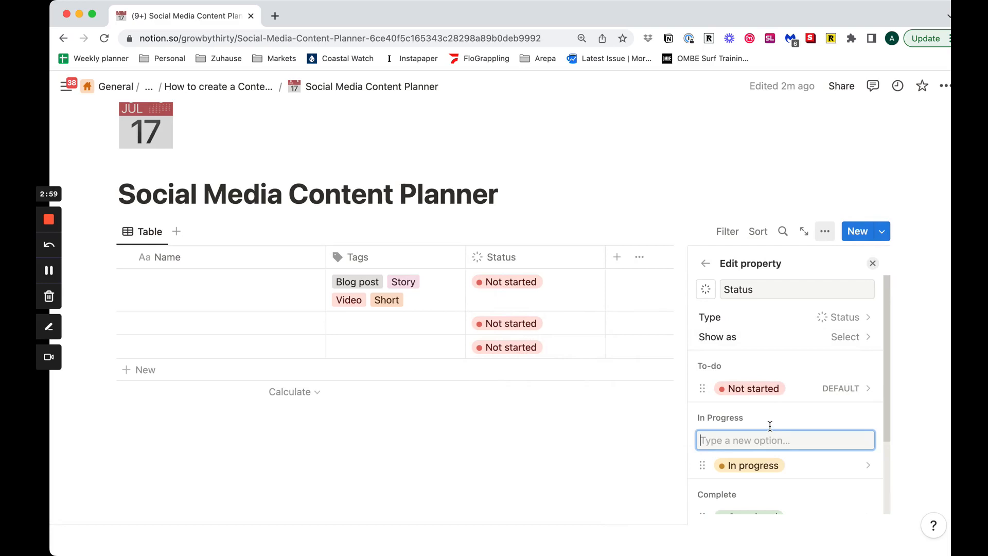
pyautogui.write('Waiting for someone')
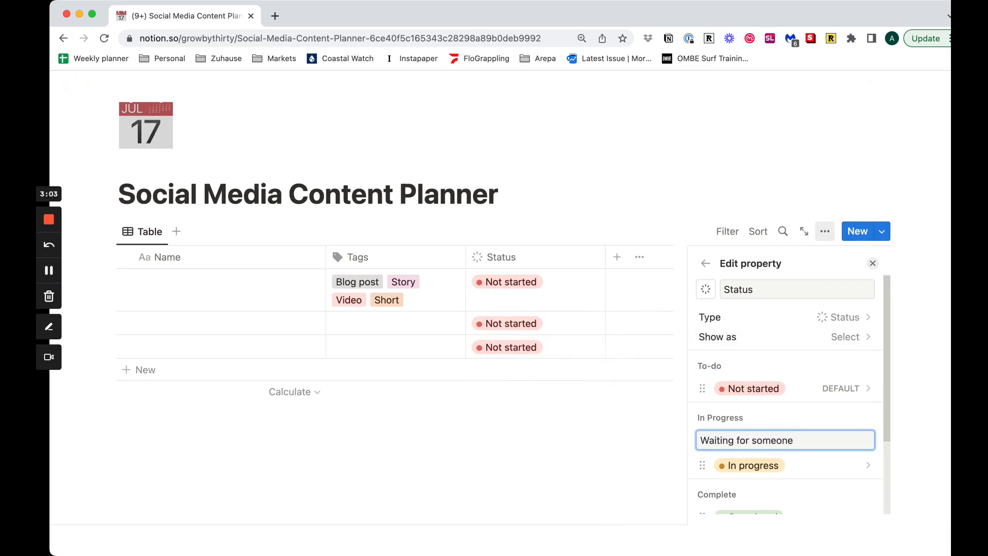
pyautogui.press('Return')
pyautogui.click(867, 466)
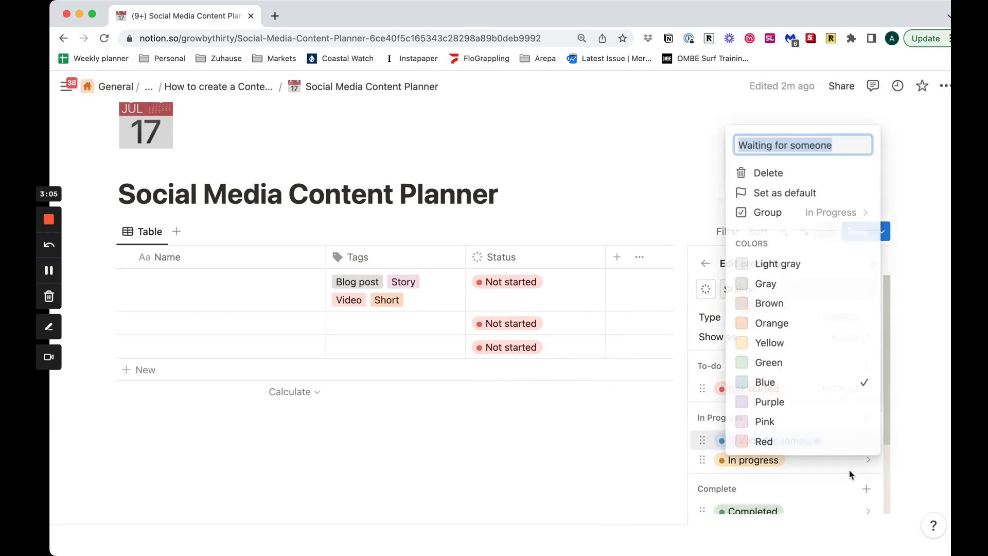
pyautogui.click(736, 406)
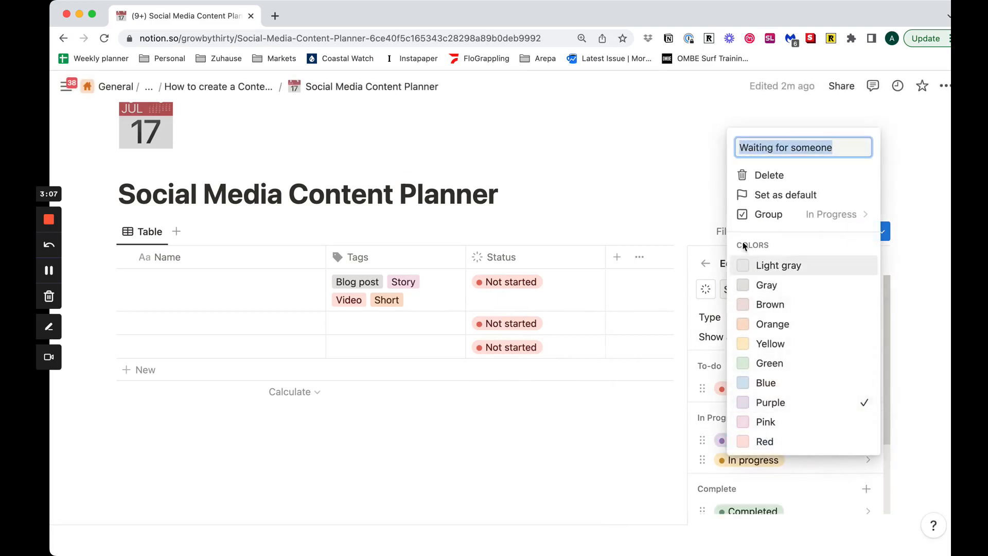
pyautogui.click(703, 210)
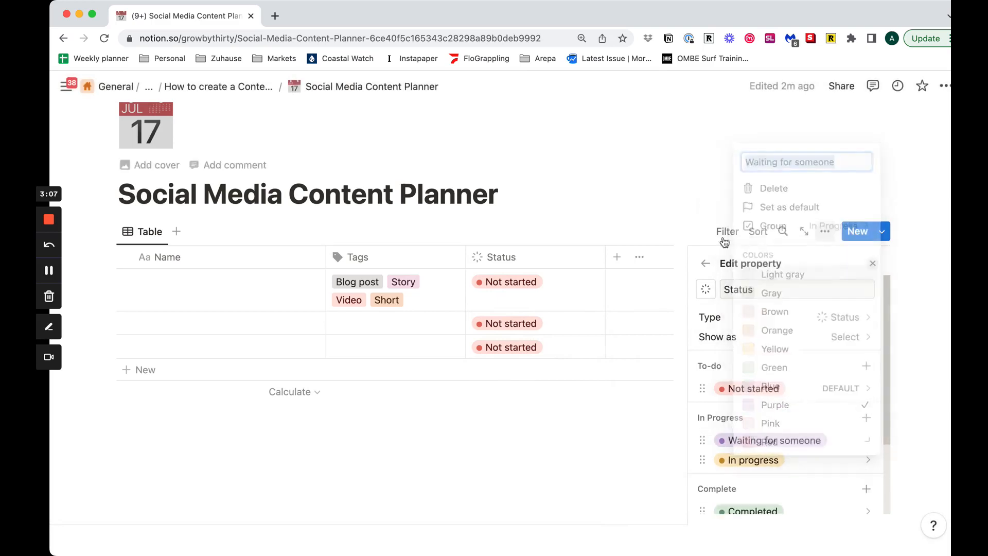
# Step: Add a "Paused" option to the Status property's In Progress group and color it brown
pyautogui.click(866, 418)
pyautogui.write('P')
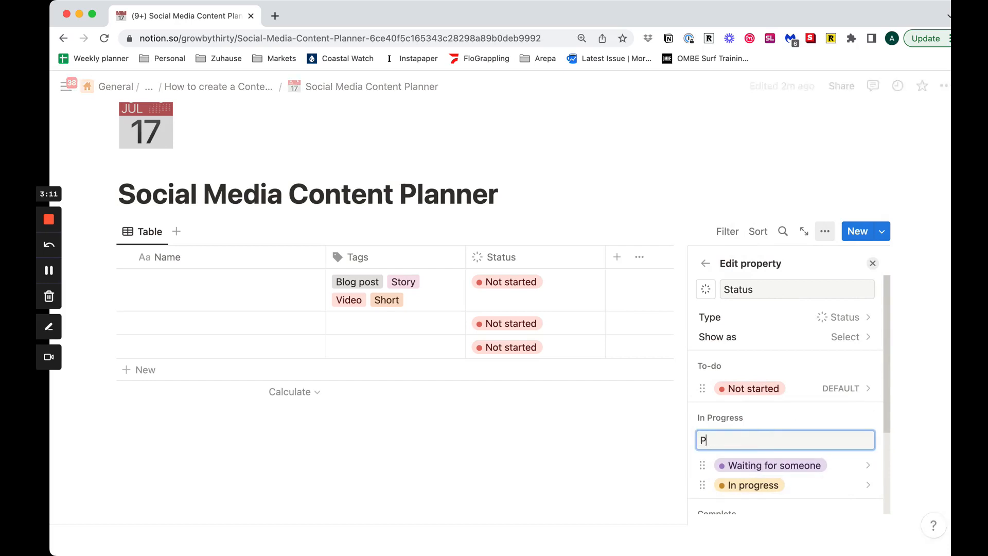
pyautogui.write('auded')
pyautogui.press('Return')
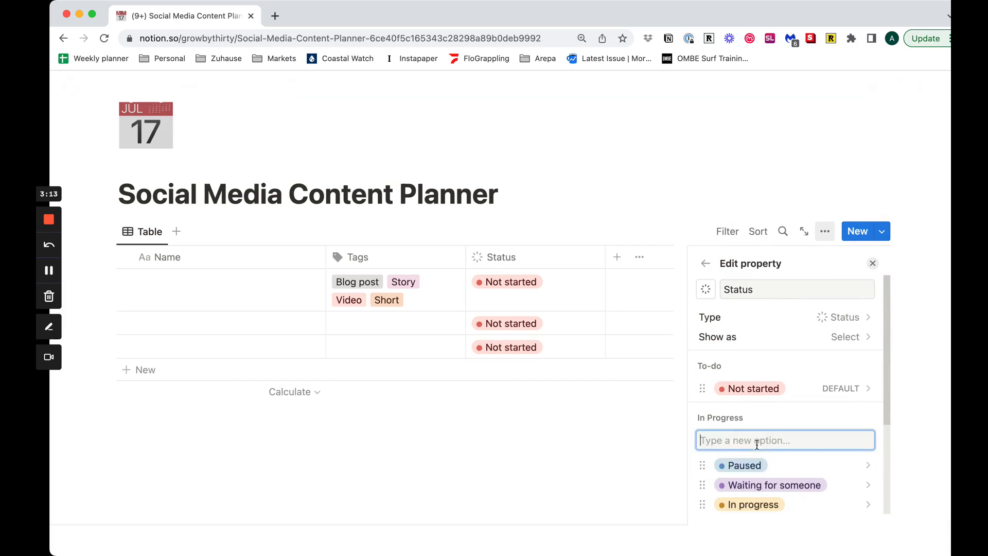
pyautogui.scroll(-2, 865, 388)
pyautogui.click(866, 386)
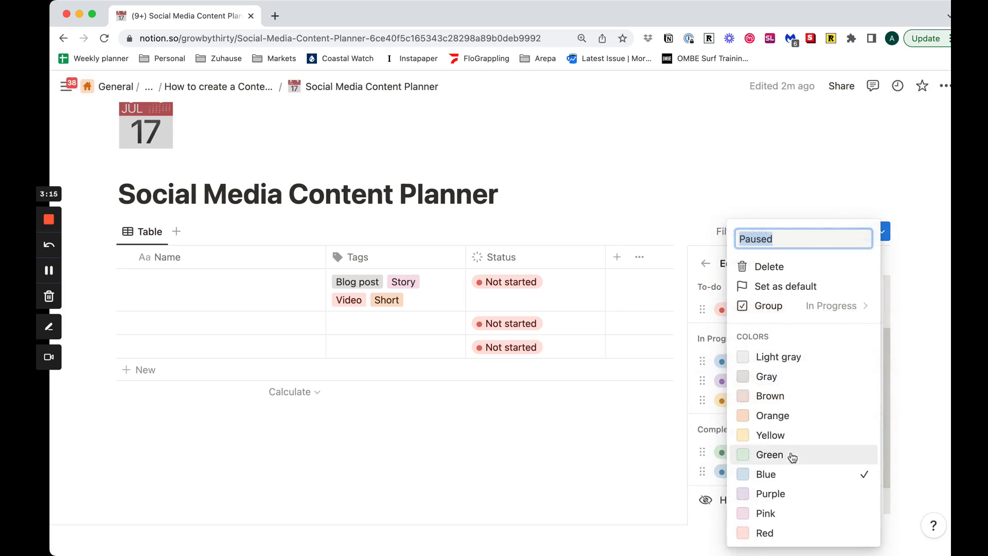
pyautogui.click(797, 397)
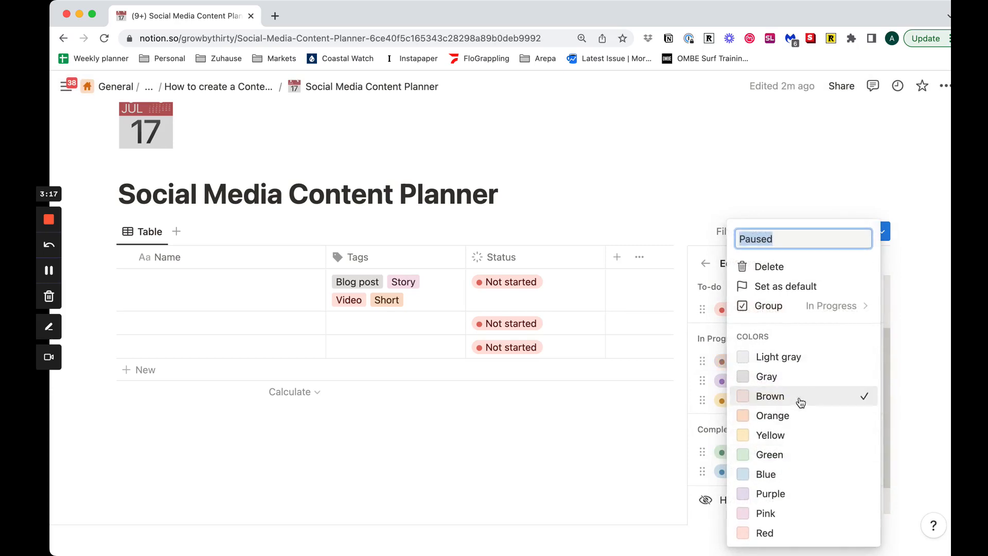
pyautogui.click(791, 195)
# Step: Reorder the In Progress group to "In progress", "Waiting for someone", "Paused", and close the Status property's settings
pyautogui.scroll(-2, 794, 415)
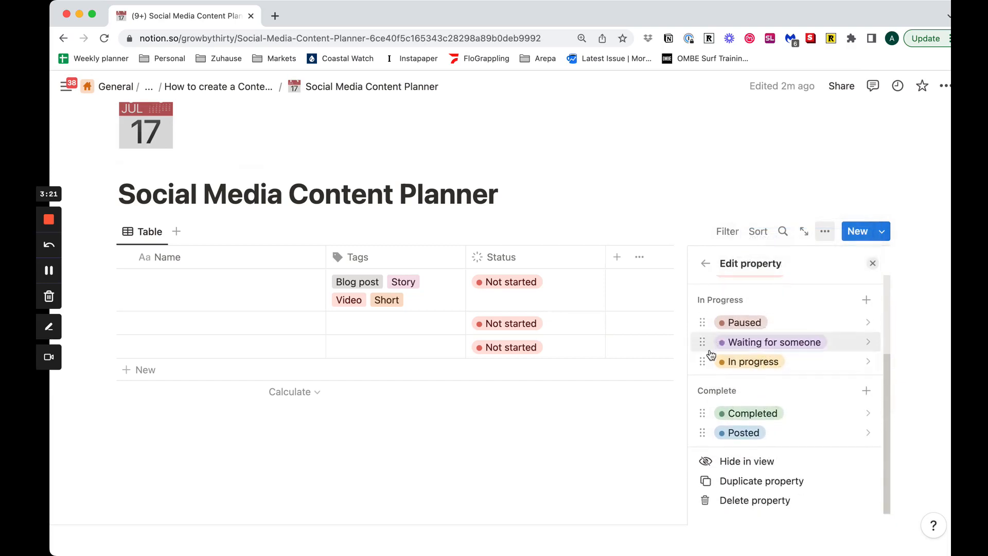
pyautogui.moveTo(705, 345); pyautogui.dragTo(703, 319)
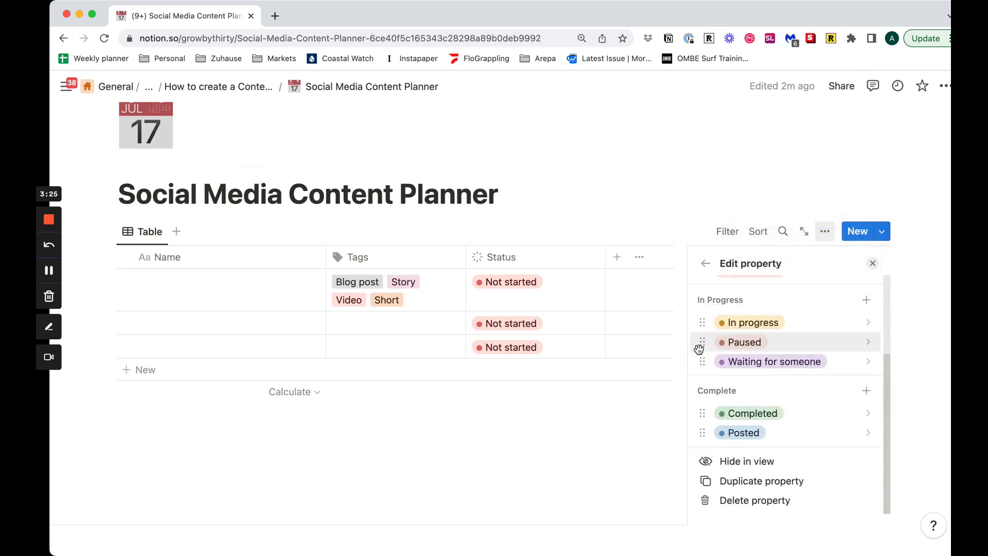
pyautogui.moveTo(702, 347); pyautogui.dragTo(703, 365)
pyautogui.scroll(1, 816, 355)
pyautogui.scroll(3, 785, 357)
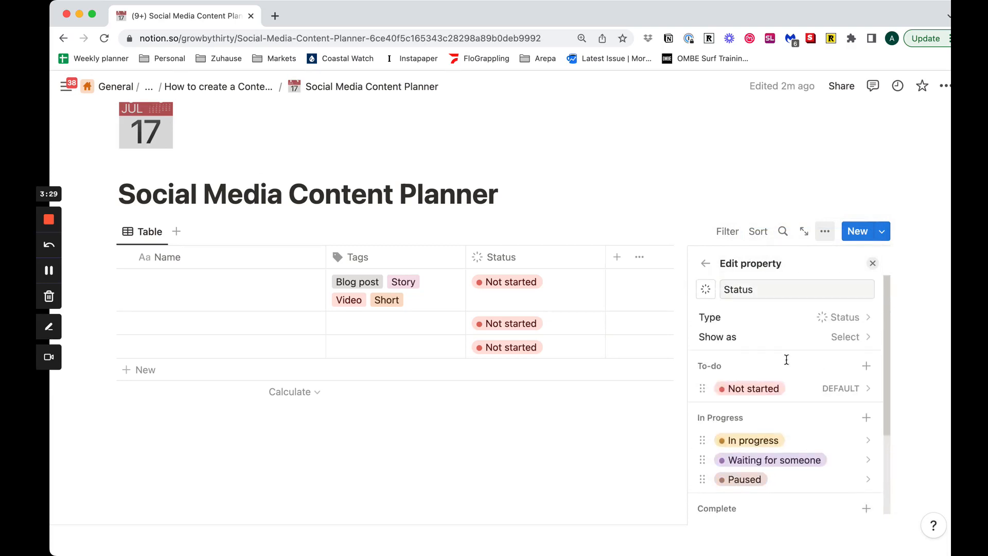
pyautogui.scroll(-3, 785, 357)
pyautogui.click(591, 199)
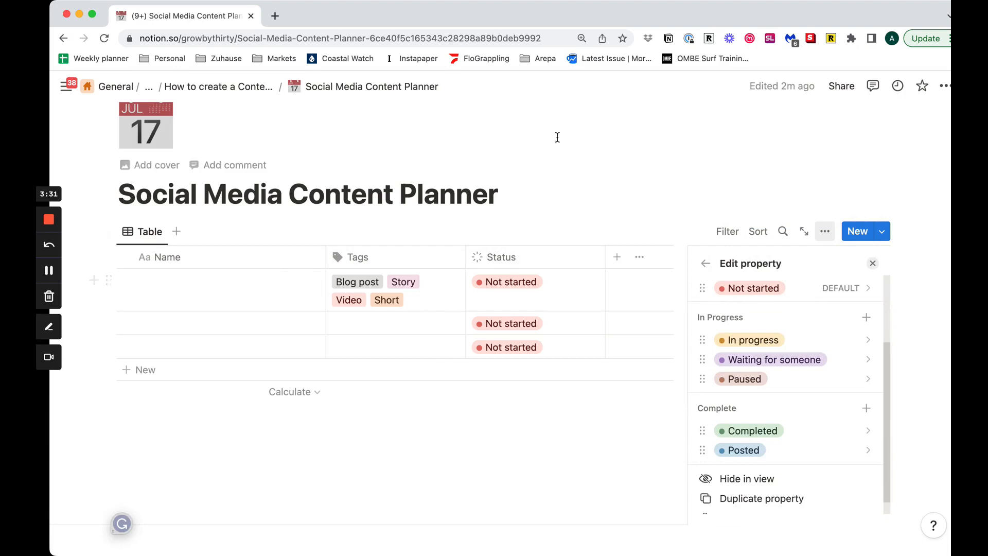
pyautogui.click(872, 263)
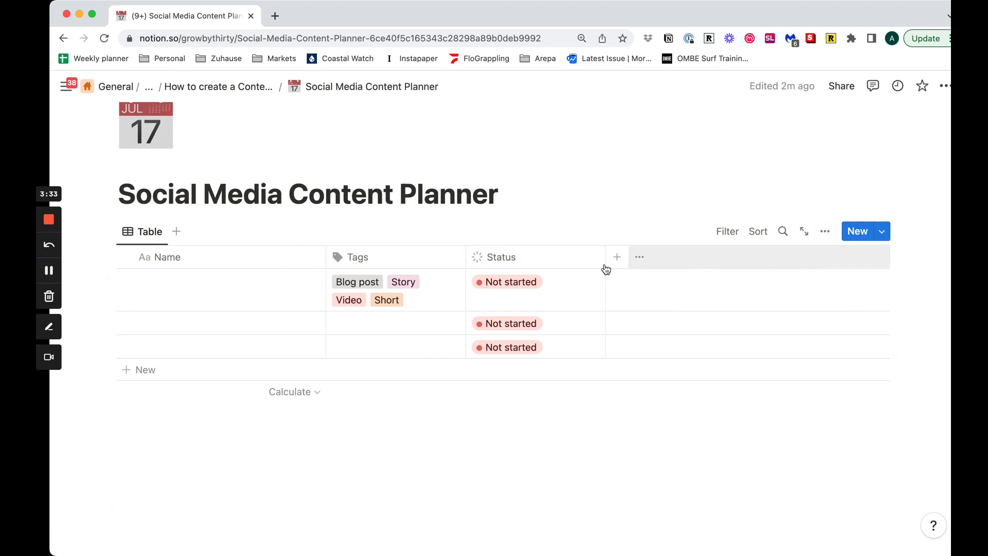
# Step: Add a board view named "Board" to the database, close its options and look across its status columns
pyautogui.click(176, 231)
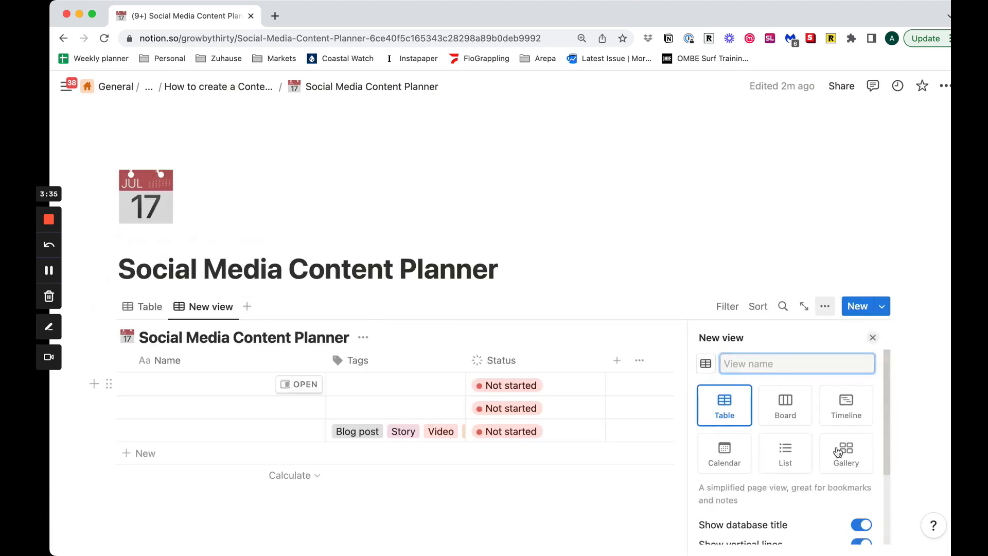
pyautogui.click(788, 420)
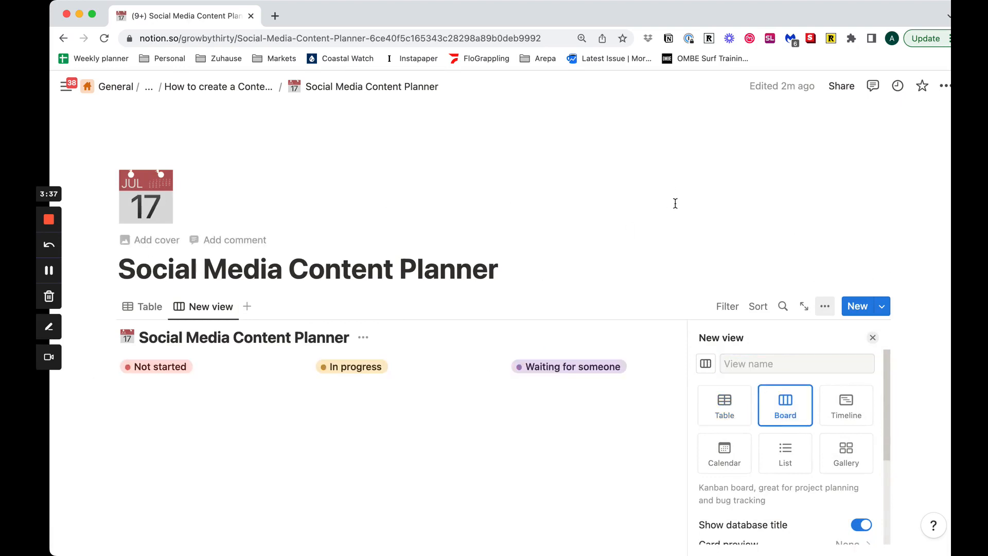
pyautogui.click(803, 364)
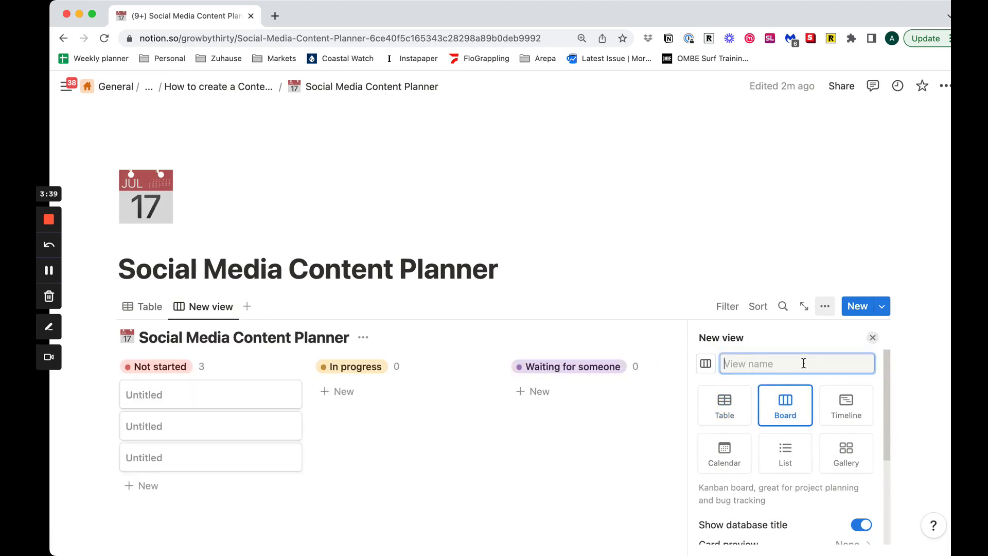
pyautogui.write('Board')
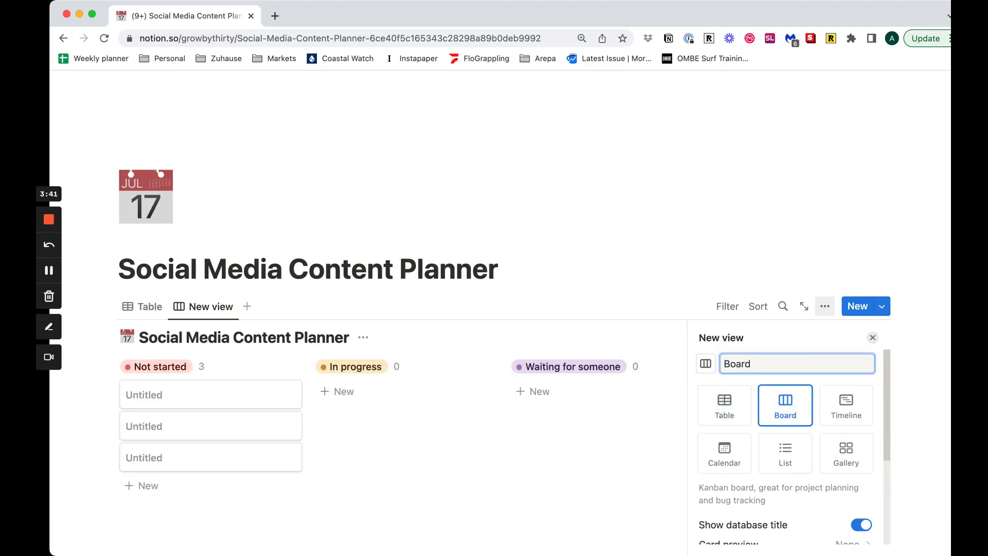
pyautogui.press('Return')
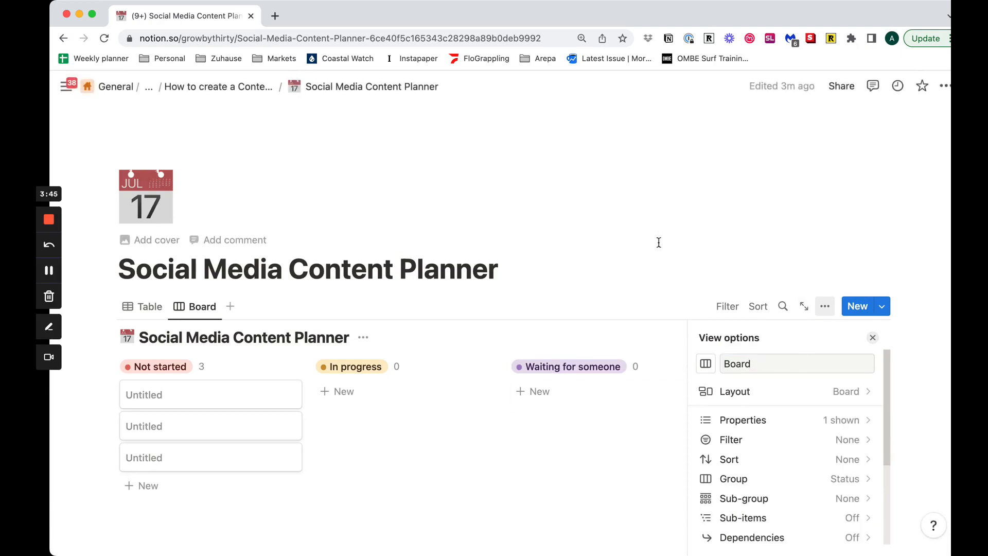
pyautogui.click(872, 337)
pyautogui.scroll(-2, 402, 368)
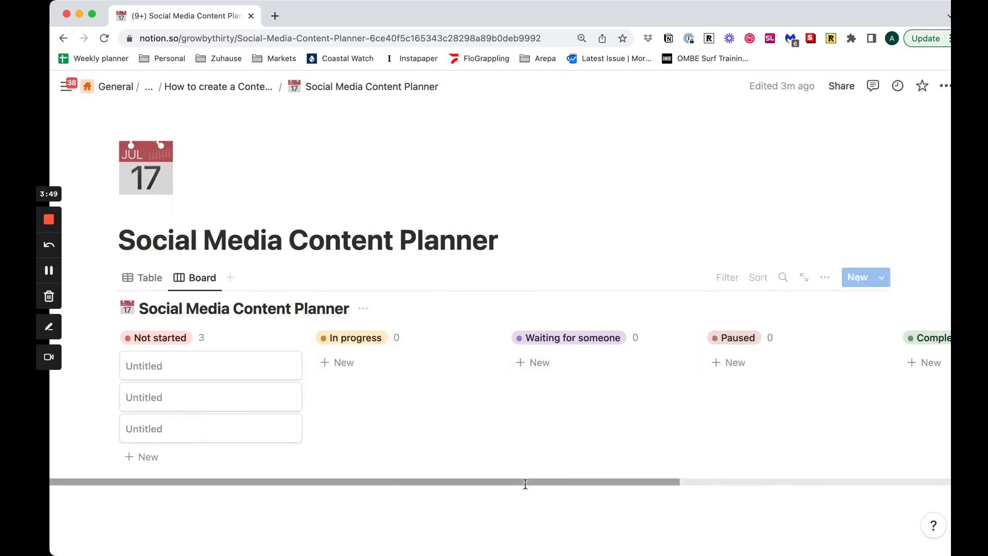
pyautogui.moveTo(525, 481)
pyautogui.mouseDown()
pyautogui.moveTo(797, 480)
pyautogui.moveTo(516, 495)
pyautogui.mouseUp()
pyautogui.hscroll(2, 560, 494)
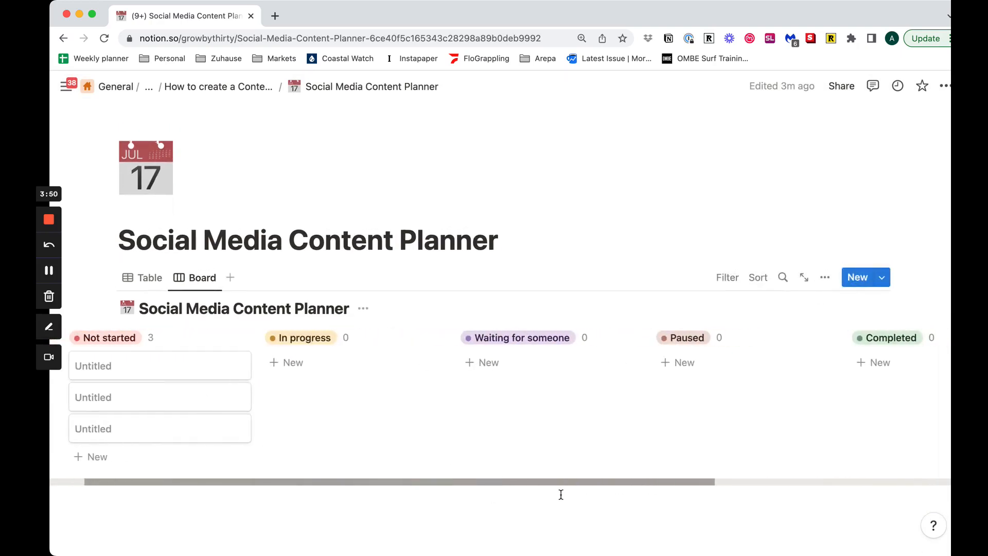
pyautogui.hscroll(2, 498, 481)
pyautogui.hscroll(-4, 558, 484)
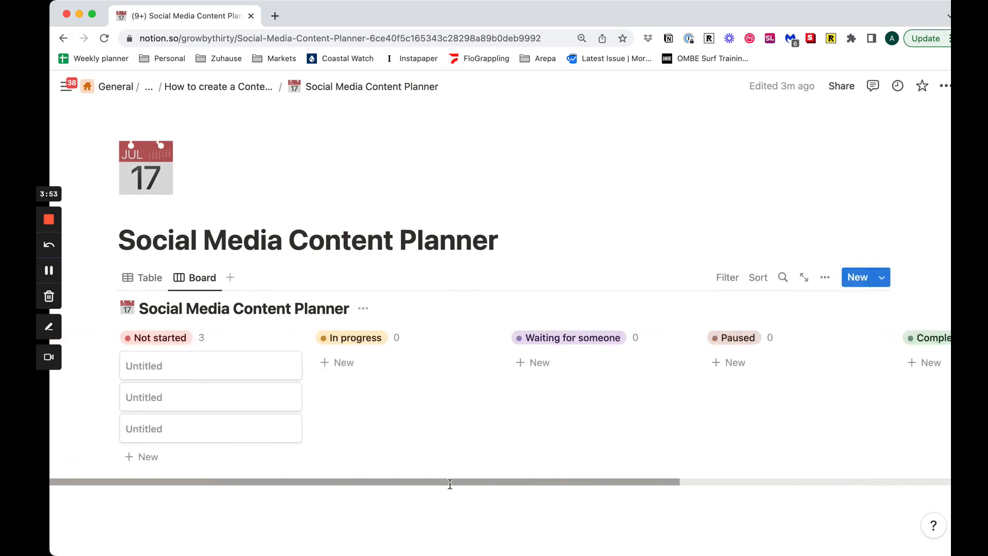
# Step: Add a text property named "Body" in the Table view and close its settings
pyautogui.click(147, 277)
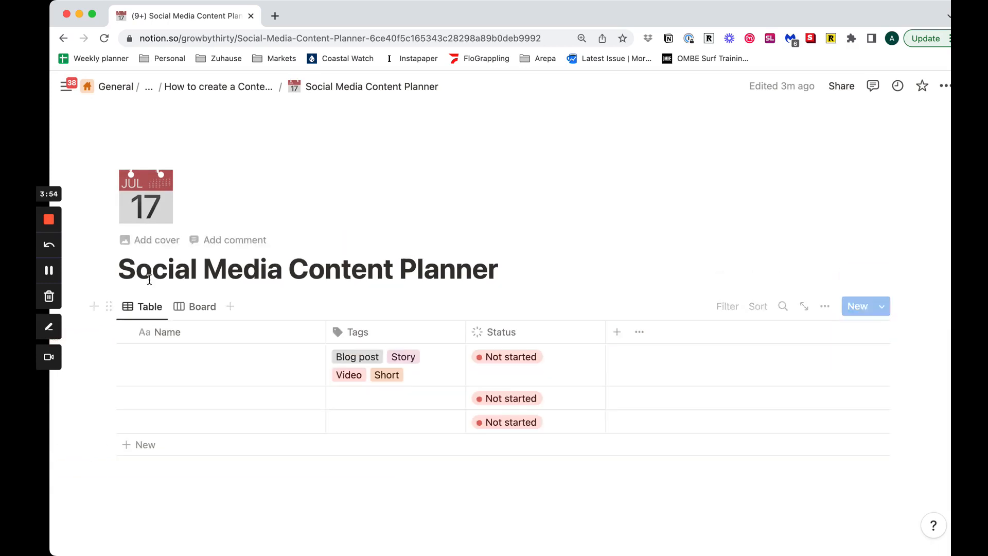
pyautogui.click(616, 331)
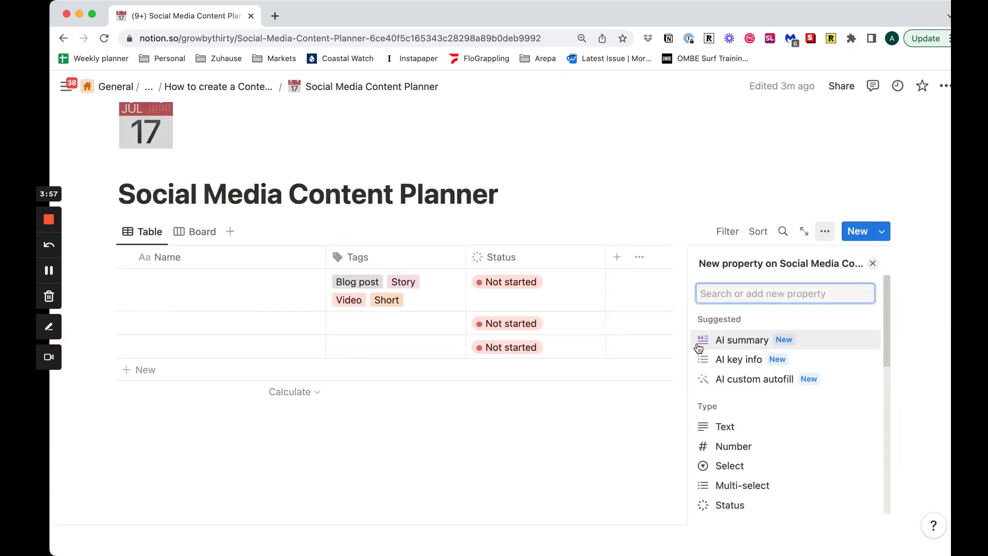
pyautogui.write('text')
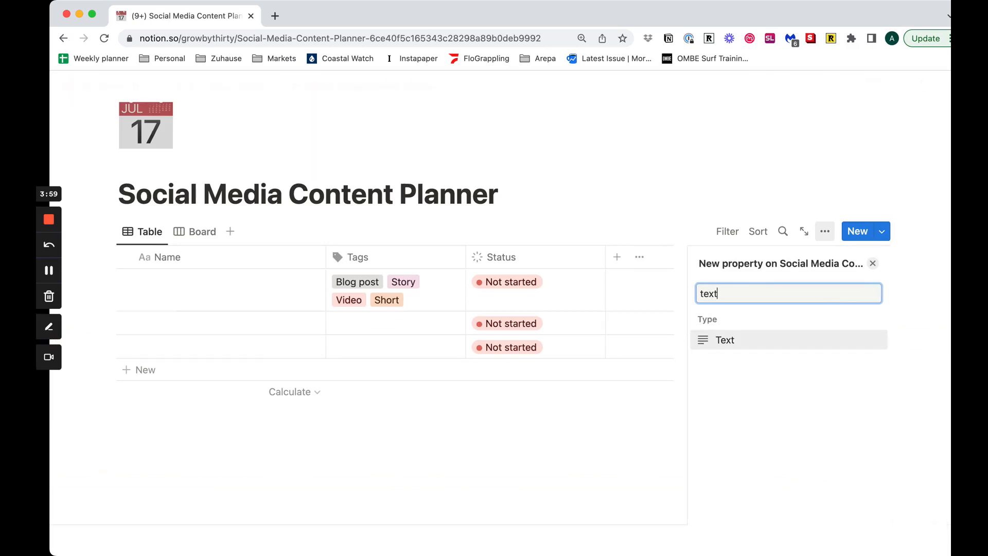
pyautogui.press('Return')
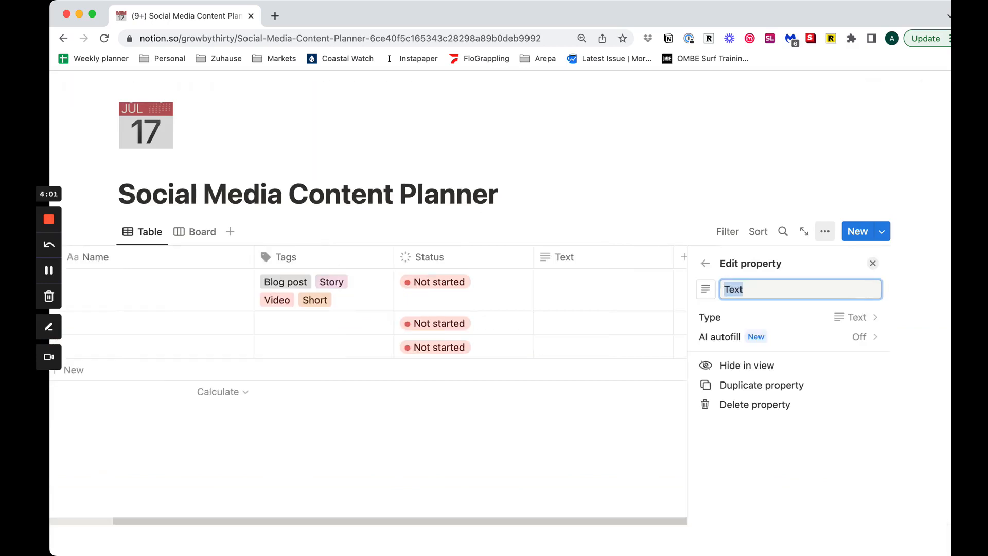
pyautogui.write('Body')
pyautogui.click(656, 194)
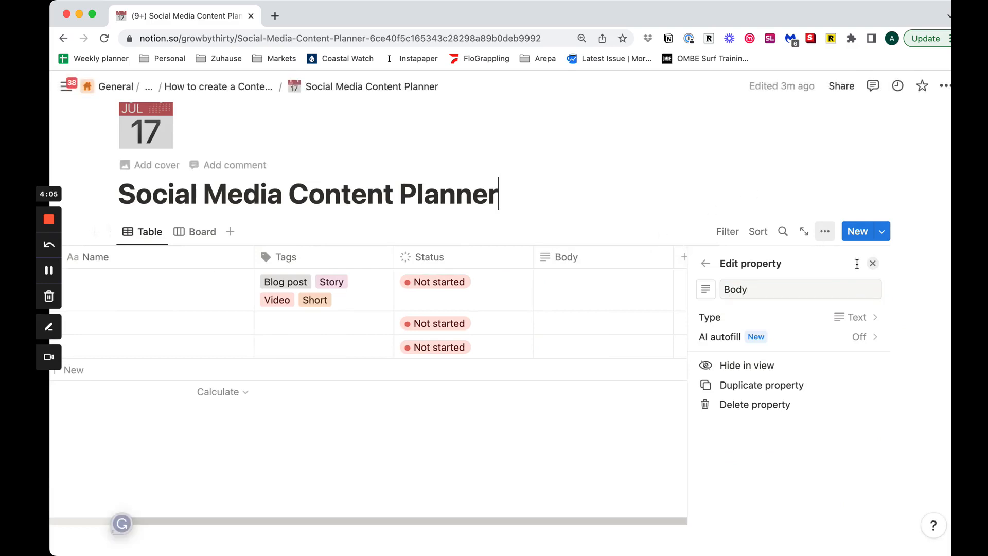
pyautogui.click(872, 263)
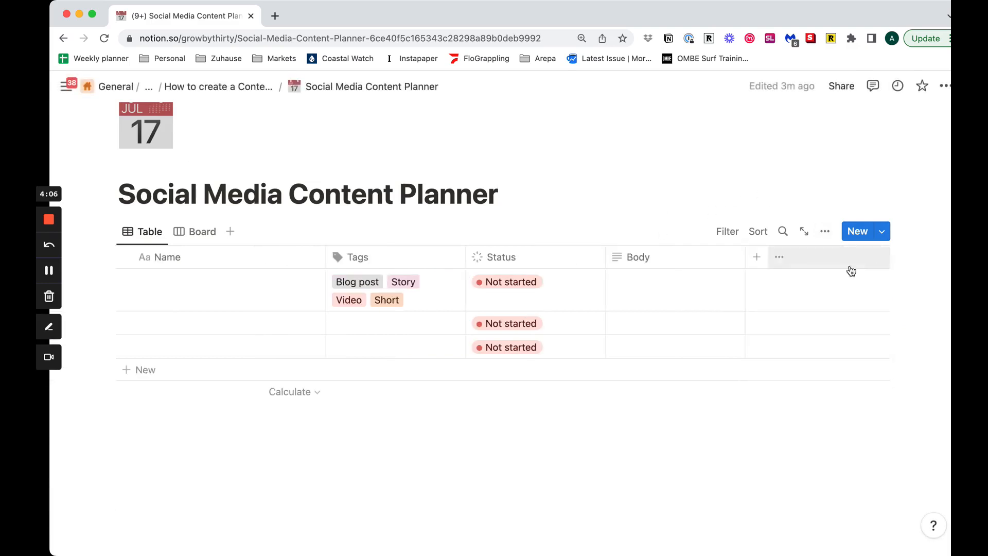
# Step: Add another text property to the table and name it "Title"
pyautogui.click(756, 257)
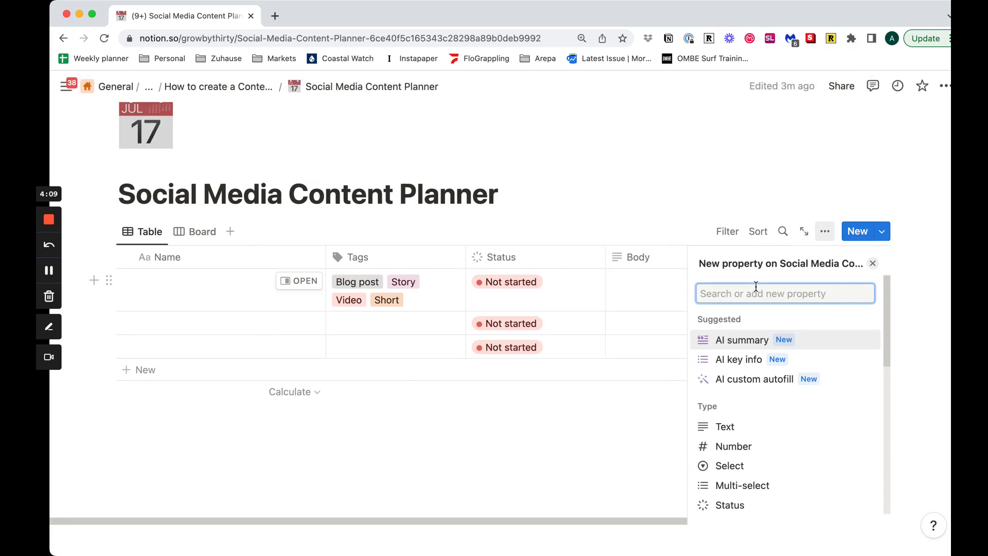
pyautogui.write('text')
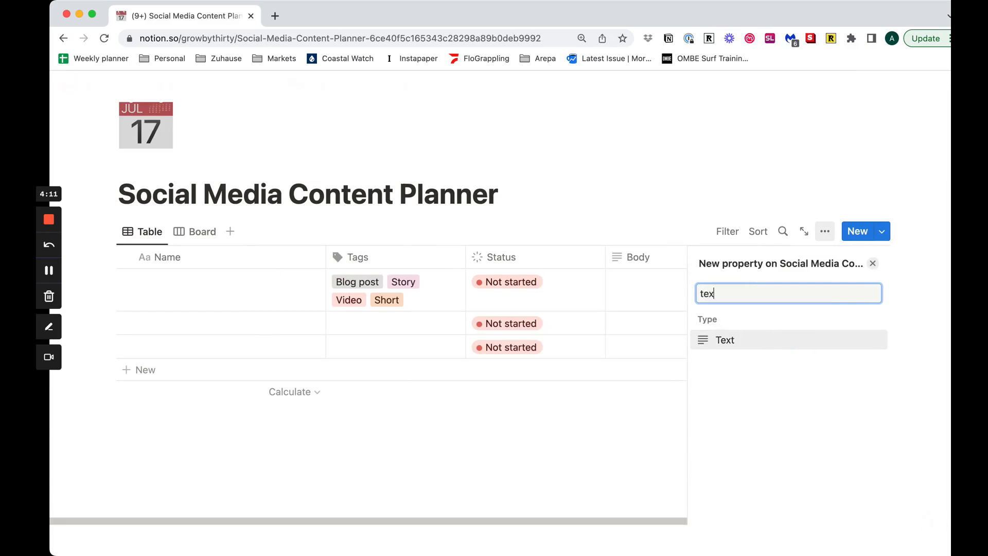
pyautogui.press('Return')
pyautogui.press('BackSpace')
pyautogui.write('Title')
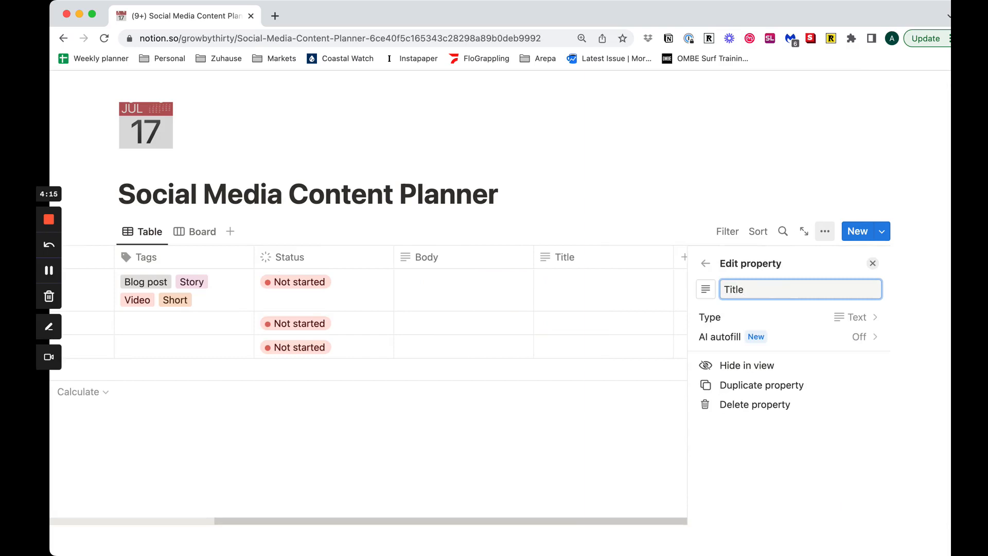
pyautogui.click(745, 181)
pyautogui.click(48, 271)
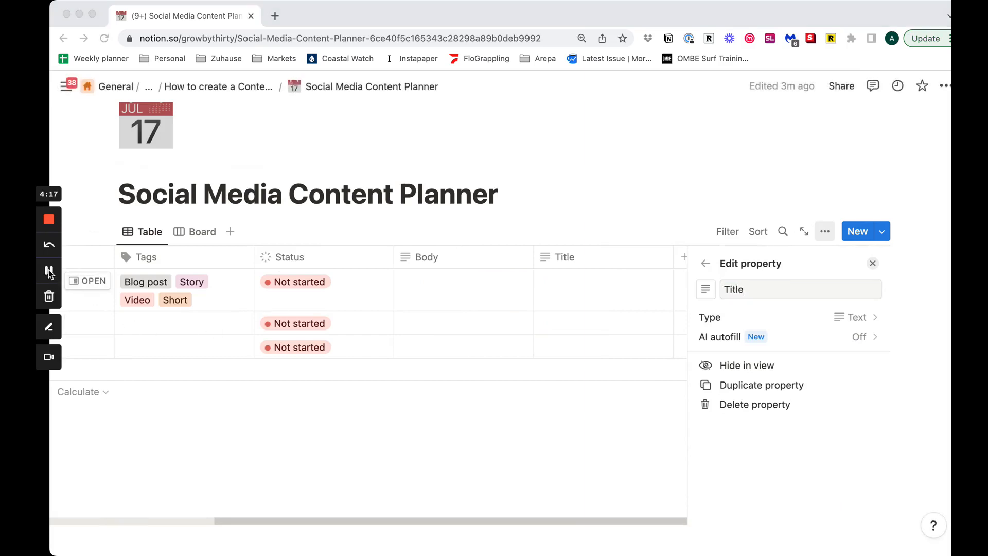
# Step: Rename the Tags property as "Categories"
pyautogui.click(174, 263)
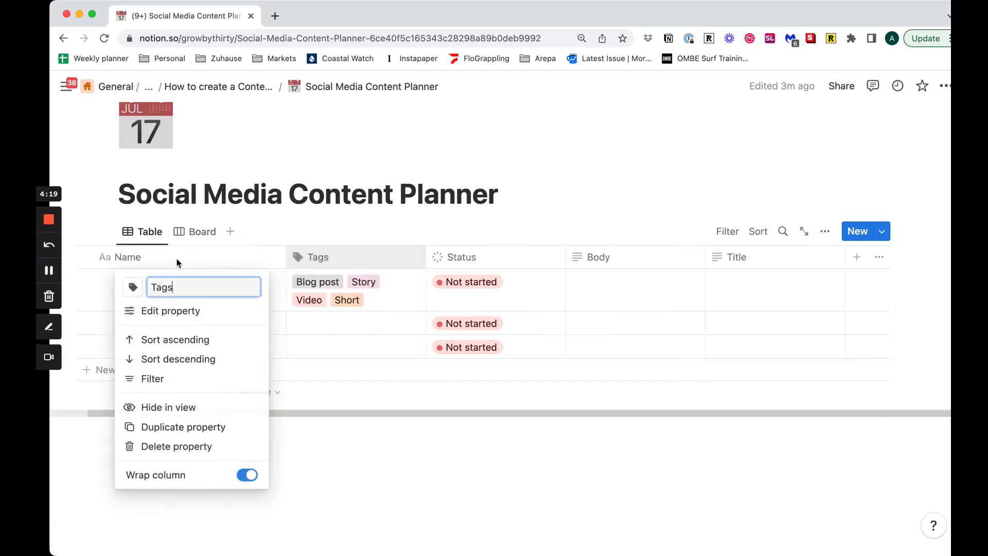
pyautogui.write('Categor')
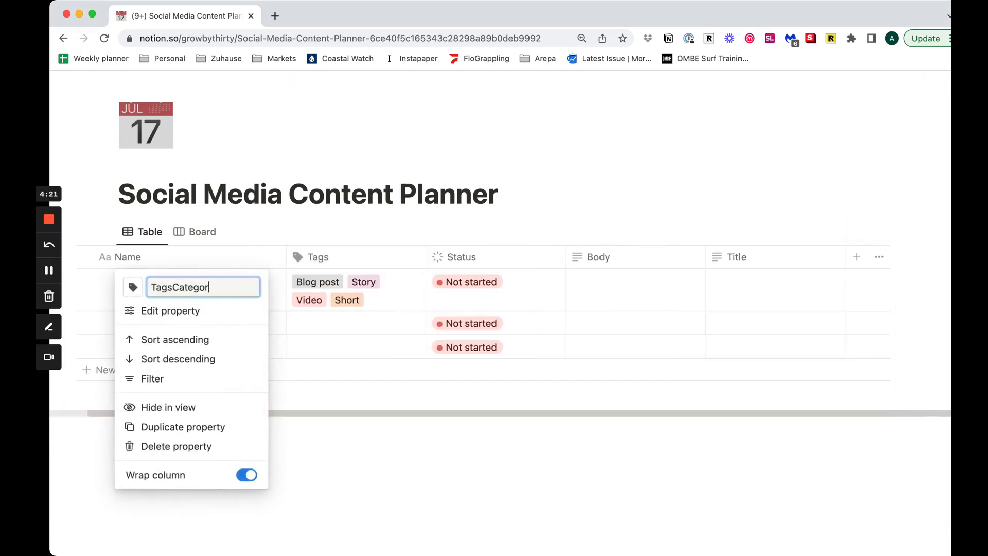
pyautogui.press('super+a')
pyautogui.press('BackSpace')
pyautogui.write('C')
pyautogui.press('Return')
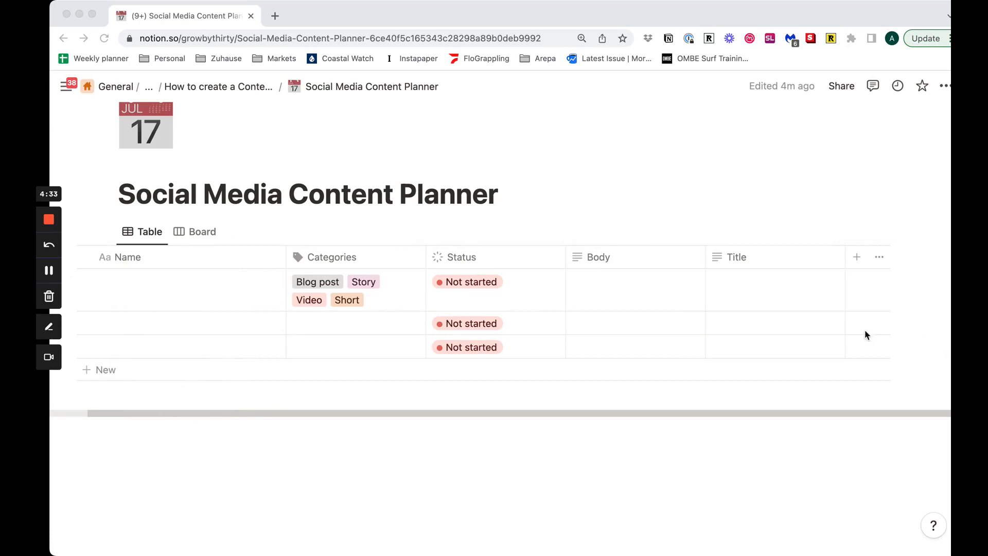
# Step: Add a date property to the table and name it "Delivery Date"
pyautogui.click(853, 254)
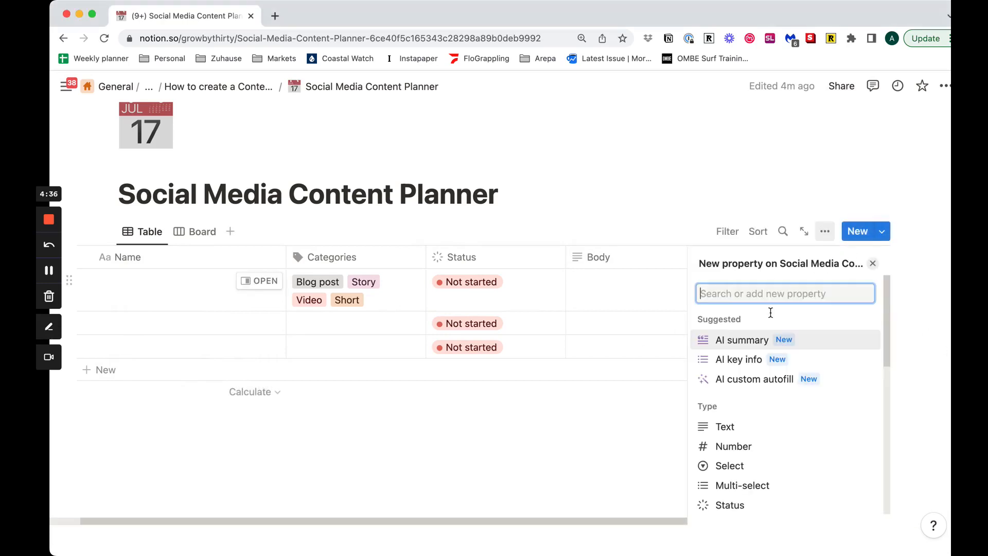
pyautogui.write('date')
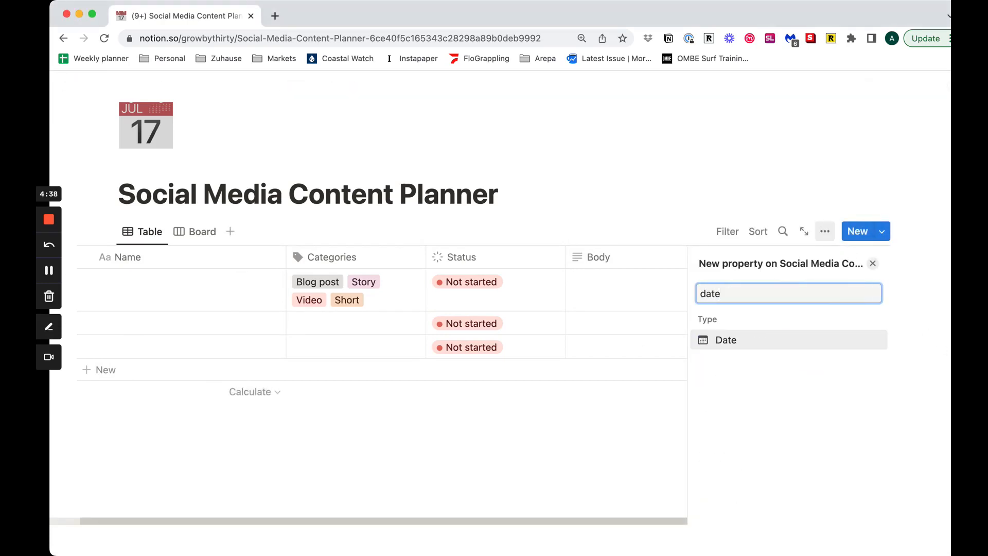
pyautogui.press('Return')
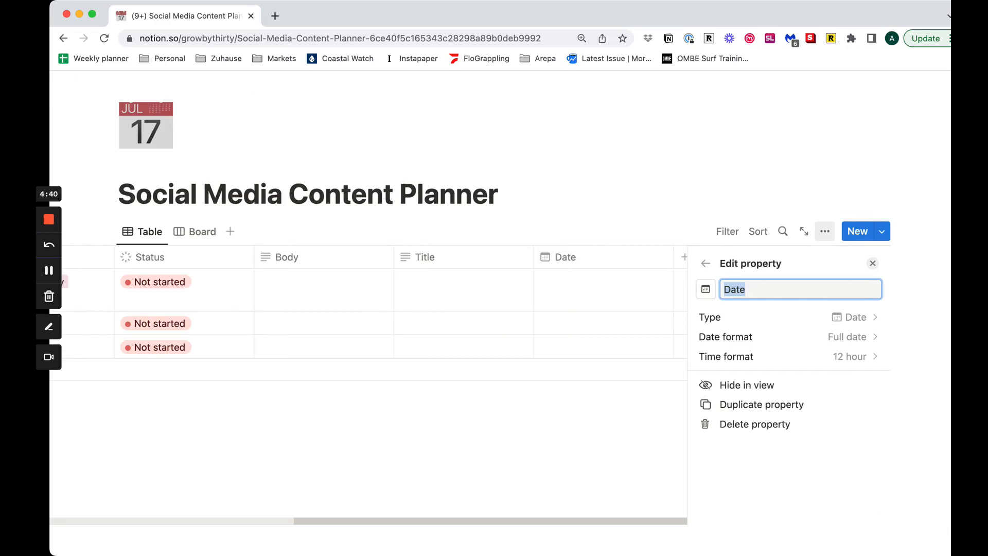
pyautogui.press('Right')
pyautogui.write('Pps')
pyautogui.press('BackSpace')
pyautogui.press('BackSpace')
pyautogui.press('BackSpace')
pyautogui.press('BackSpace')
pyautogui.write('os')
pyautogui.press('BackSpace')
pyautogui.press('BackSpace')
pyautogui.press('BackSpace')
pyautogui.press('BackSpace')
pyautogui.press('BackSpace')
pyautogui.write('Delivery')
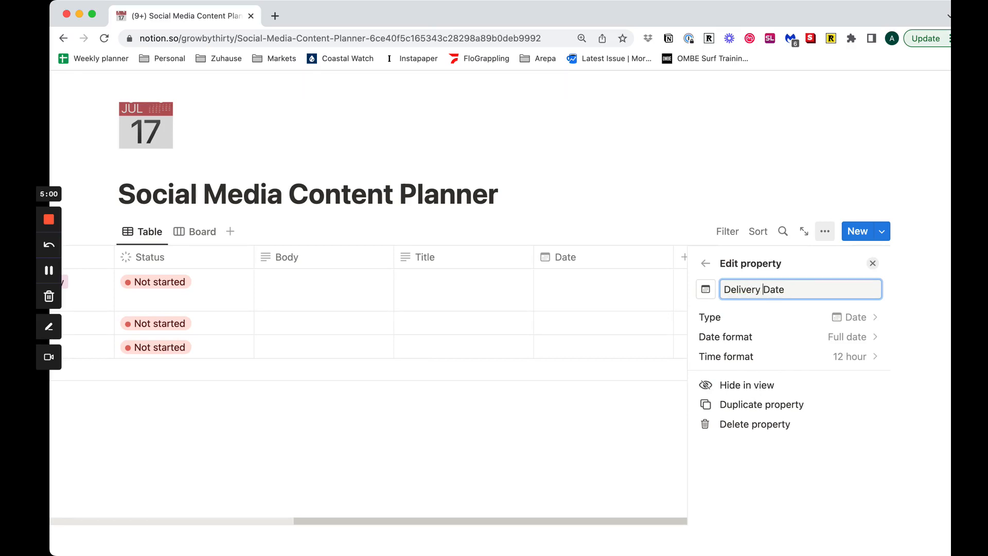
pyautogui.click(700, 193)
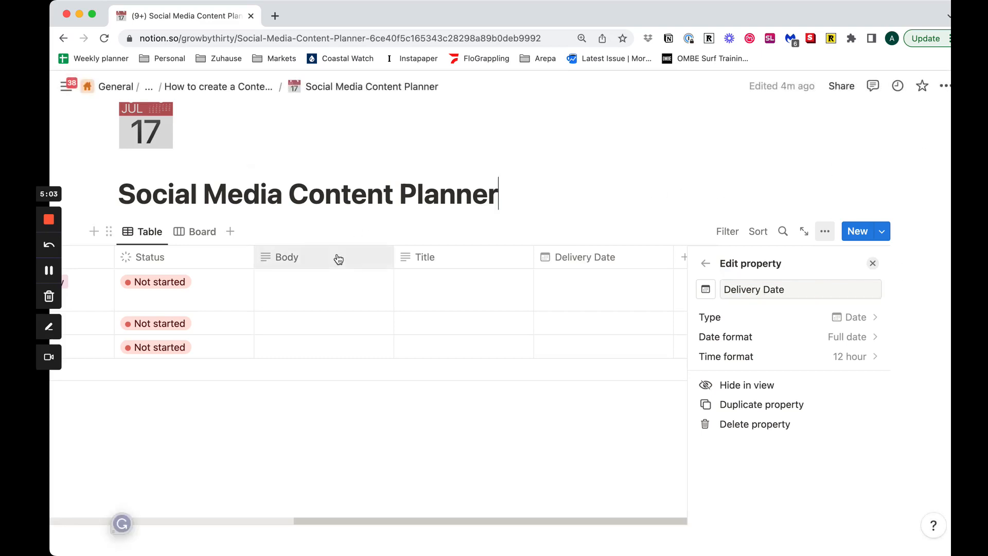
# Step: Add a calendar view named "Calendar" to the database and close its view options
pyautogui.click(229, 232)
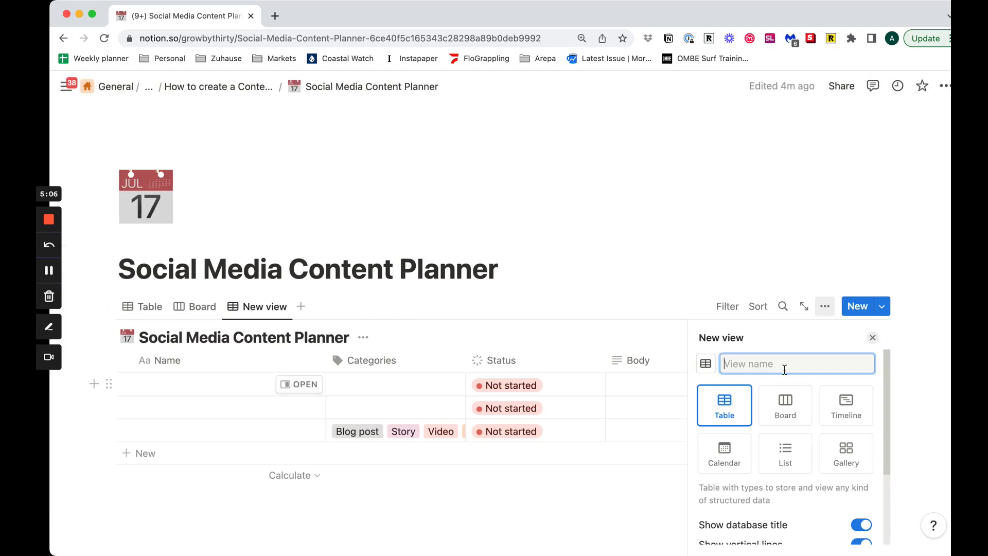
pyautogui.click(724, 459)
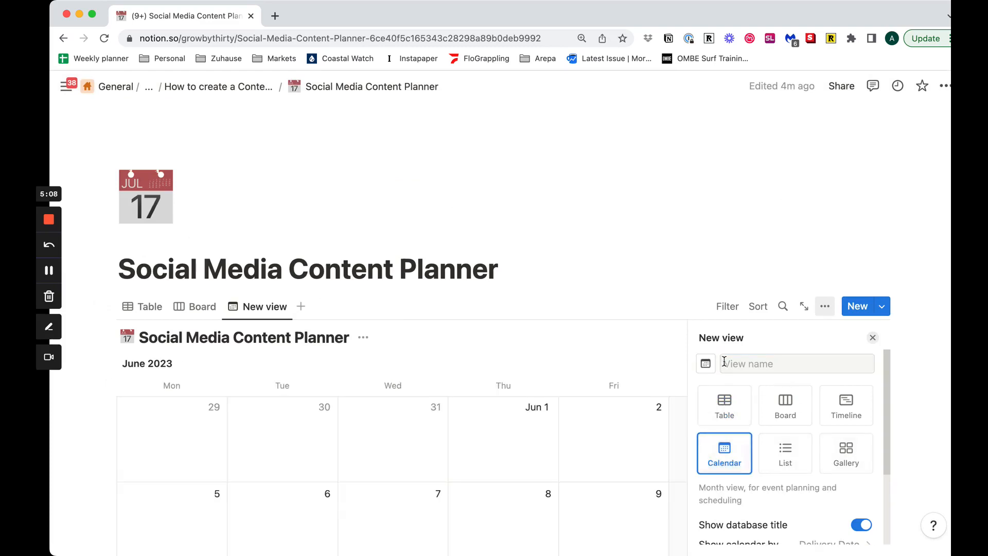
pyautogui.write('Calendar')
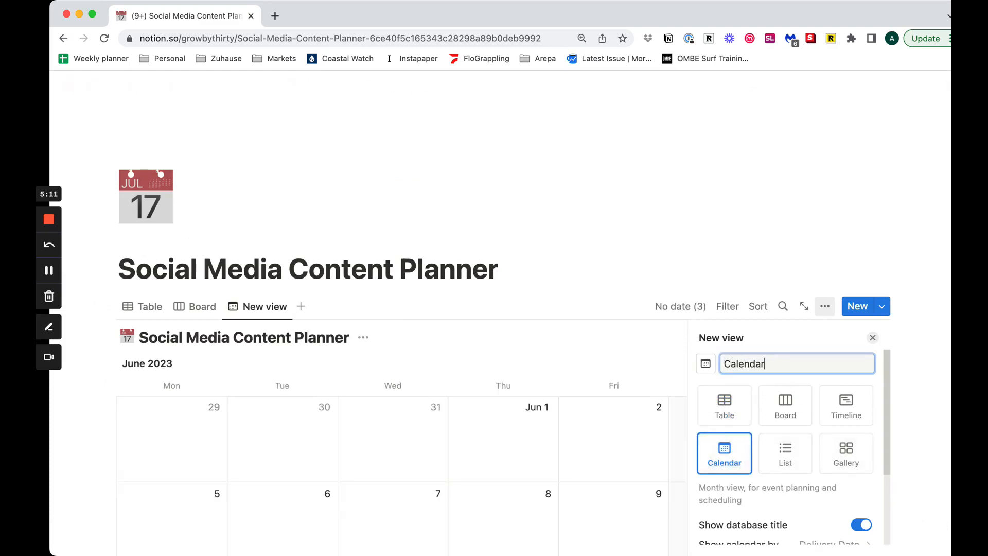
pyautogui.press('Return')
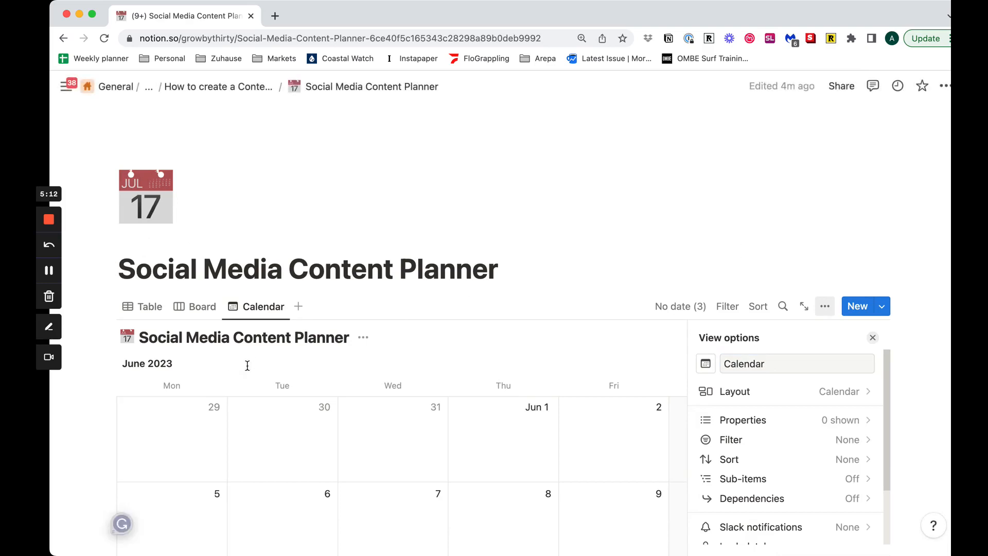
pyautogui.click(872, 337)
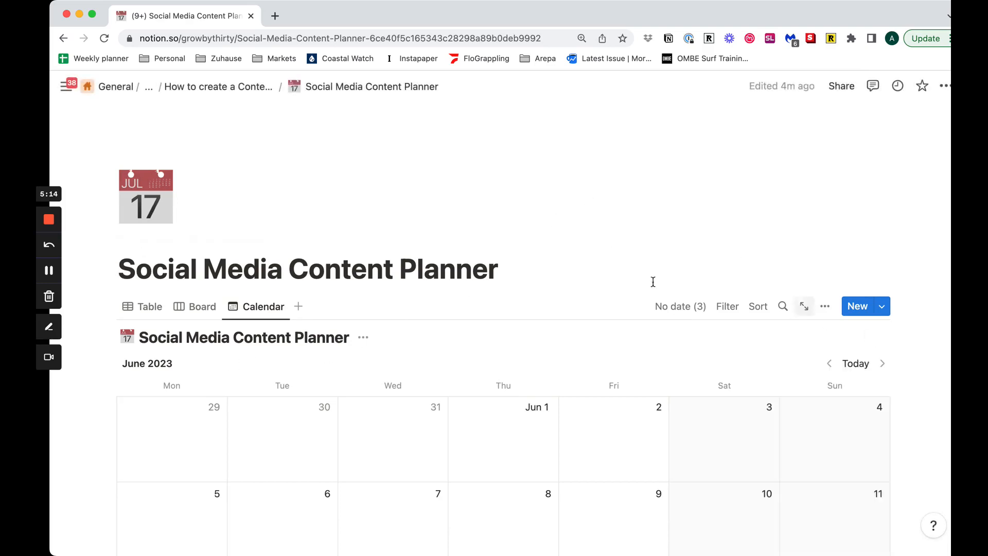
# Step: Look over the Calendar and Board views of the database, and return to the Table view
pyautogui.scroll(-5, 504, 272)
pyautogui.scroll(5, 504, 271)
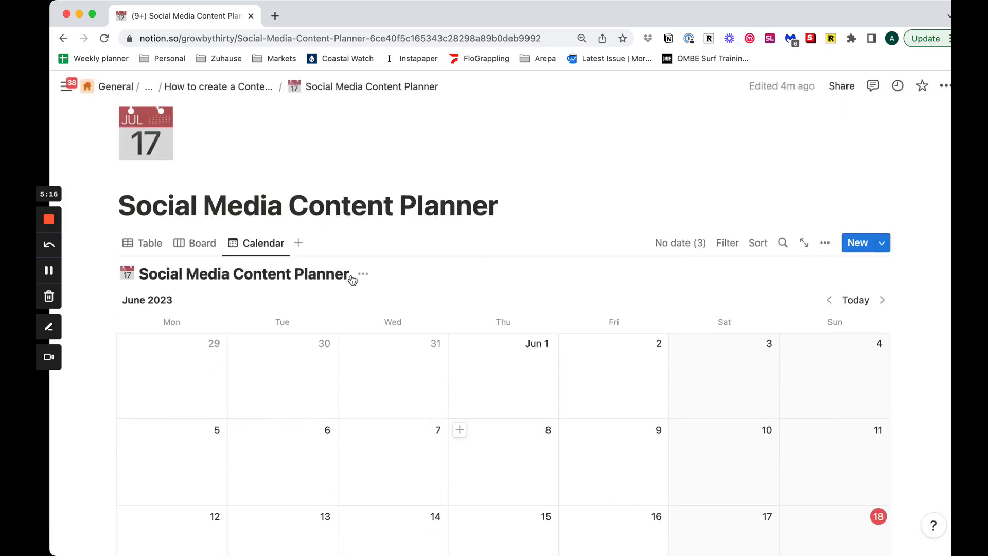
pyautogui.click(199, 240)
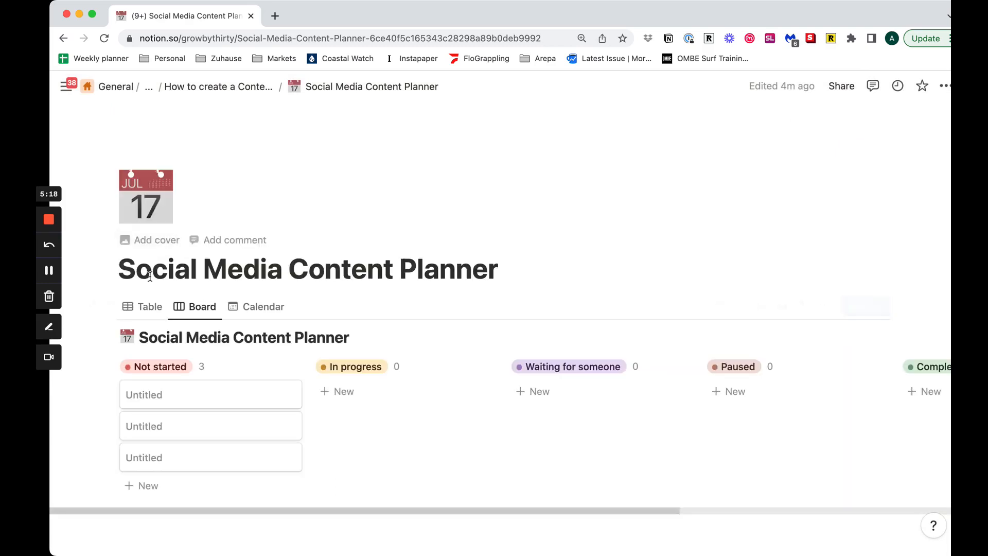
pyautogui.click(138, 306)
pyautogui.click(253, 307)
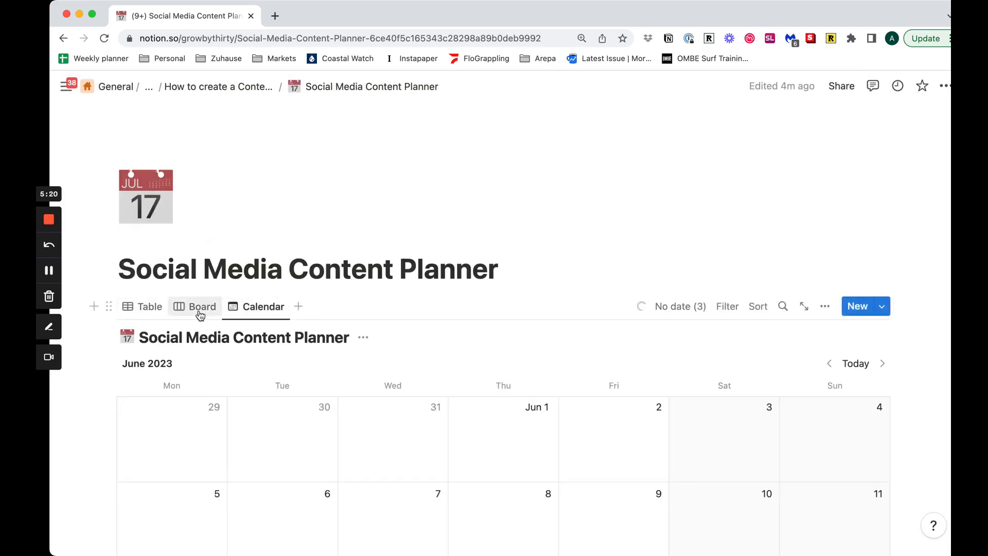
pyautogui.click(147, 307)
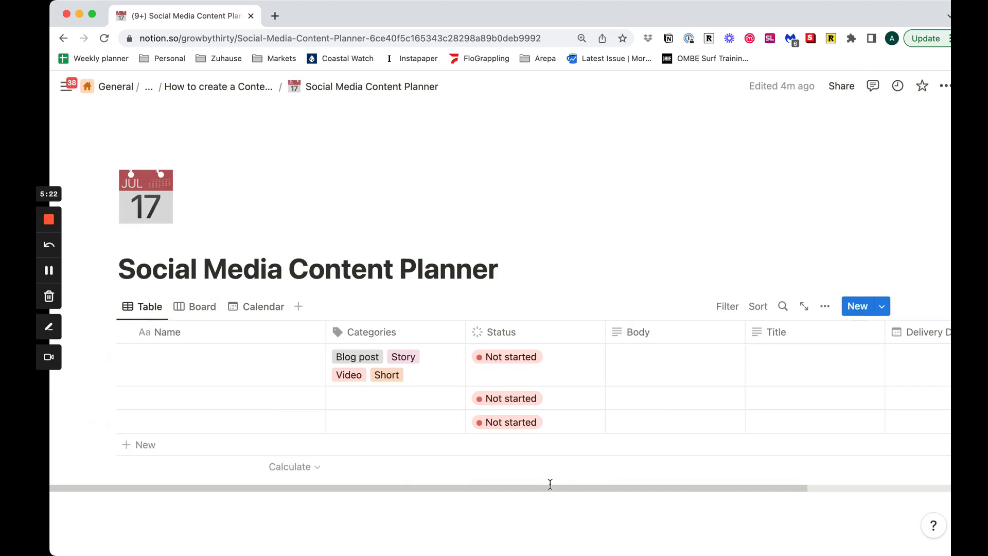
# Step: Add a Created time property after the Delivery Date column of the table and close the property settings
pyautogui.moveTo(559, 489); pyautogui.dragTo(706, 492)
pyautogui.click(857, 332)
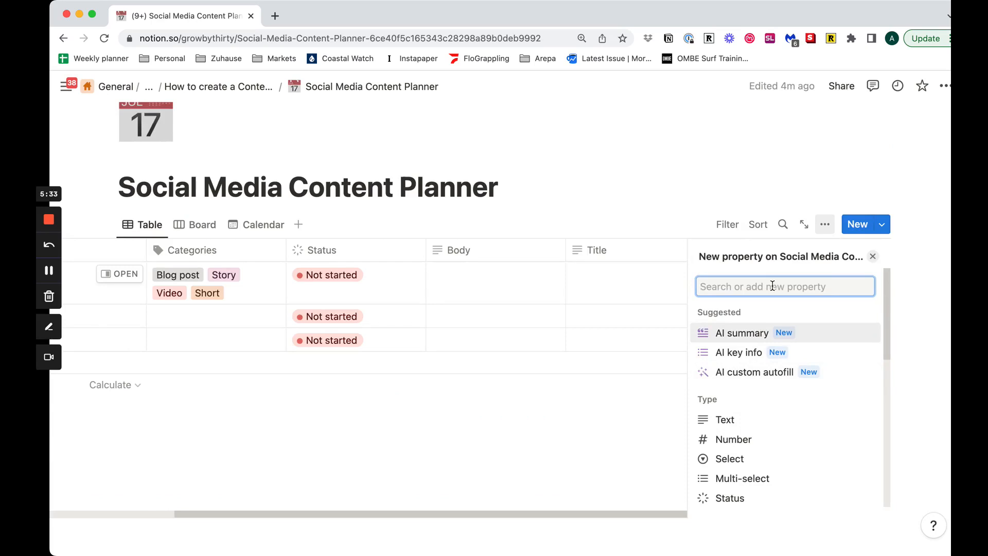
pyautogui.write('date')
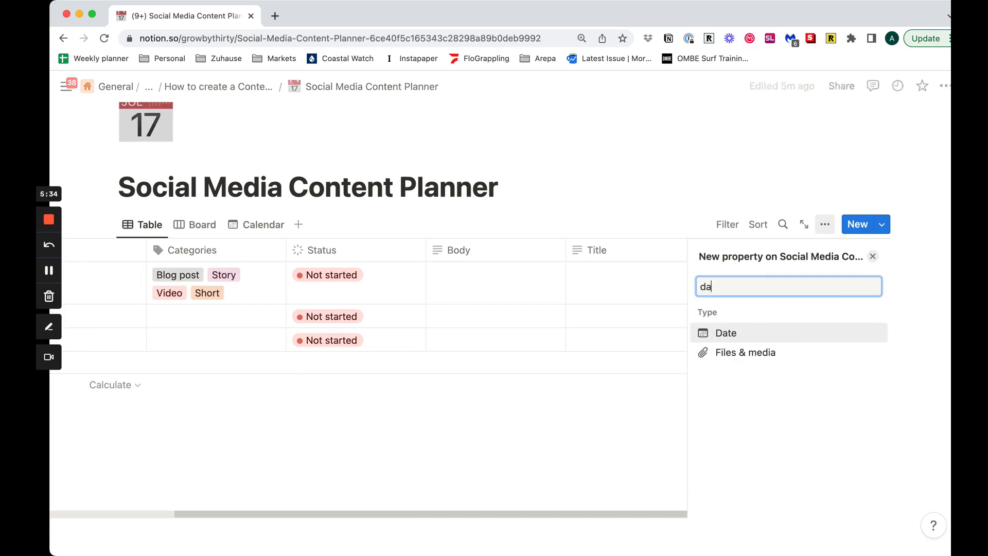
pyautogui.press('BackSpace')
pyautogui.press('BackSpace')
pyautogui.press('BackSpace')
pyautogui.press('BackSpace')
pyautogui.write('cre')
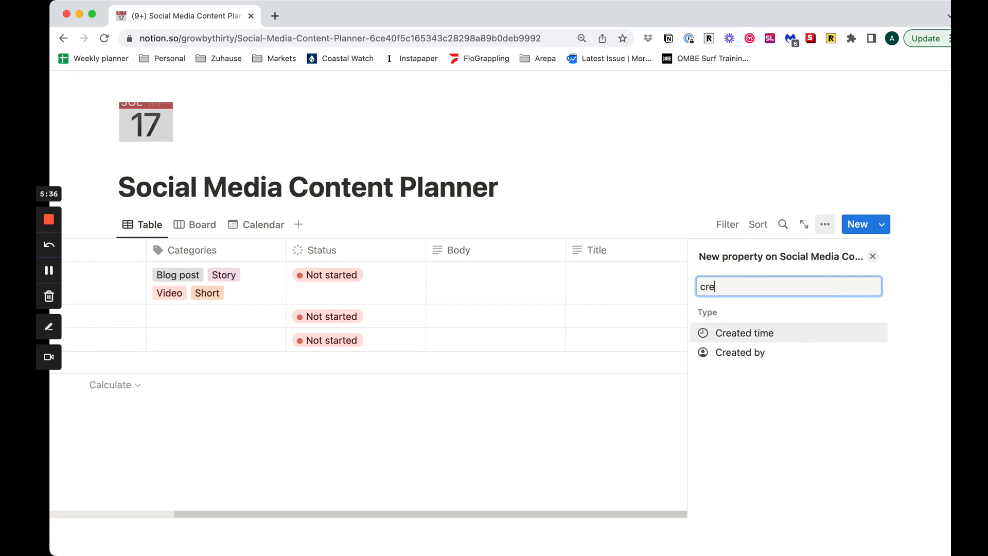
pyautogui.write('at')
pyautogui.press('Return')
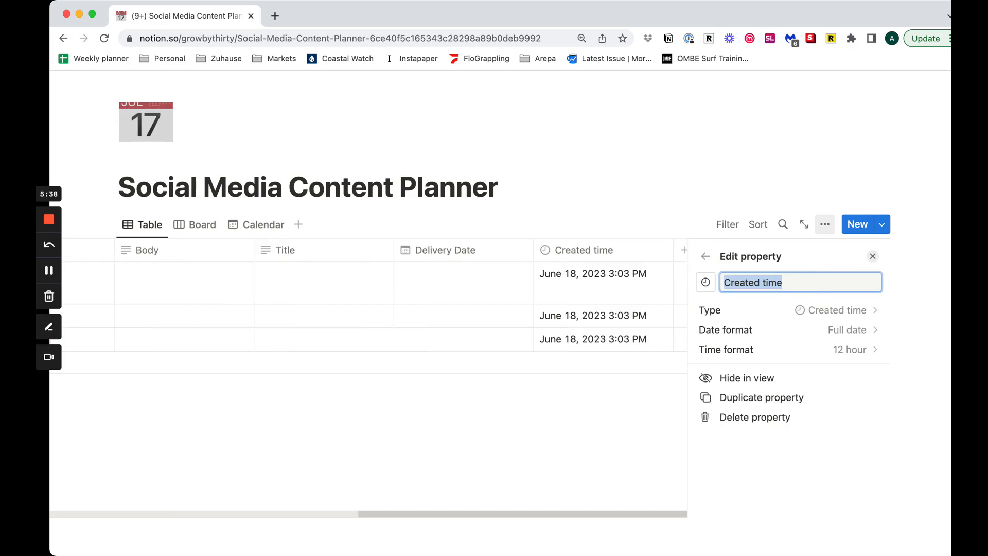
pyautogui.click(711, 186)
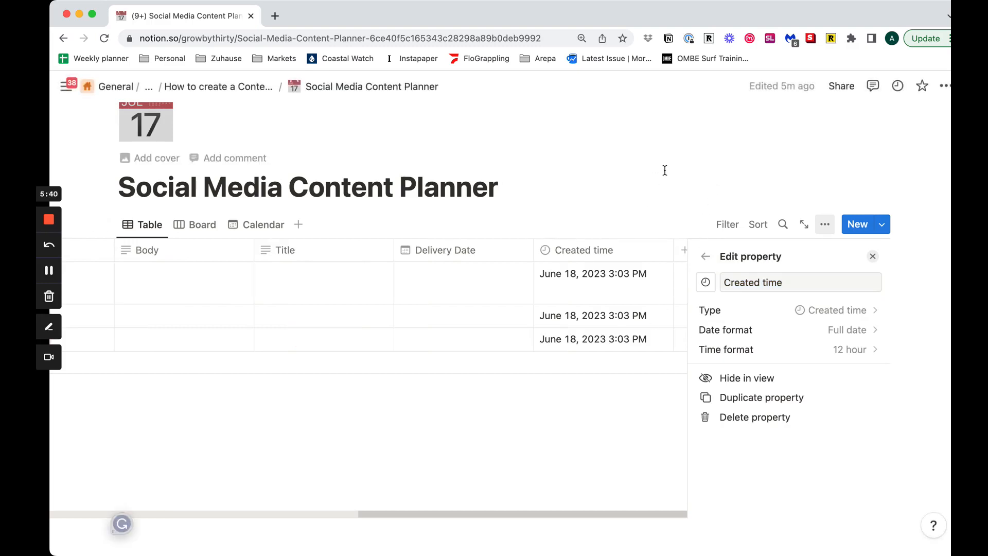
pyautogui.click(873, 256)
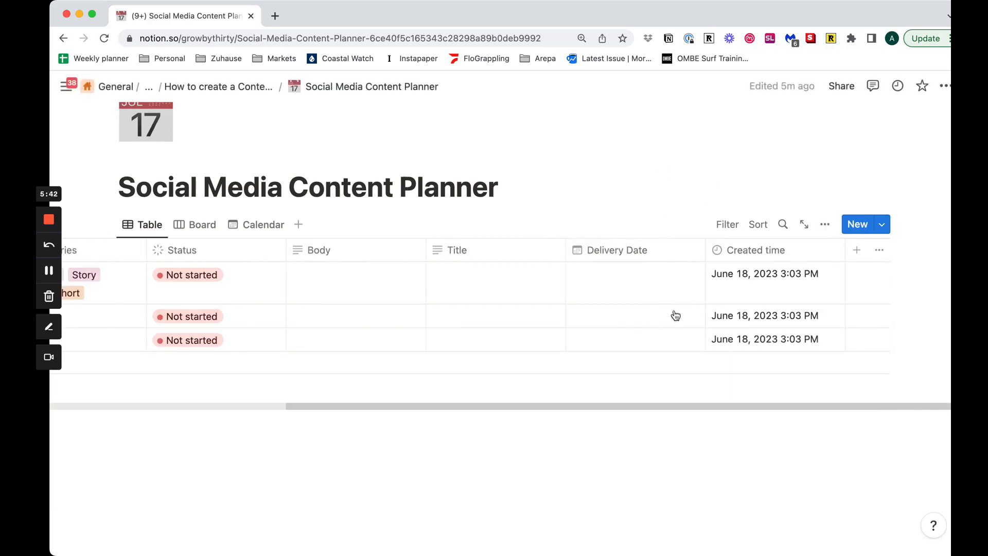
pyautogui.moveTo(679, 406); pyautogui.dragTo(375, 393)
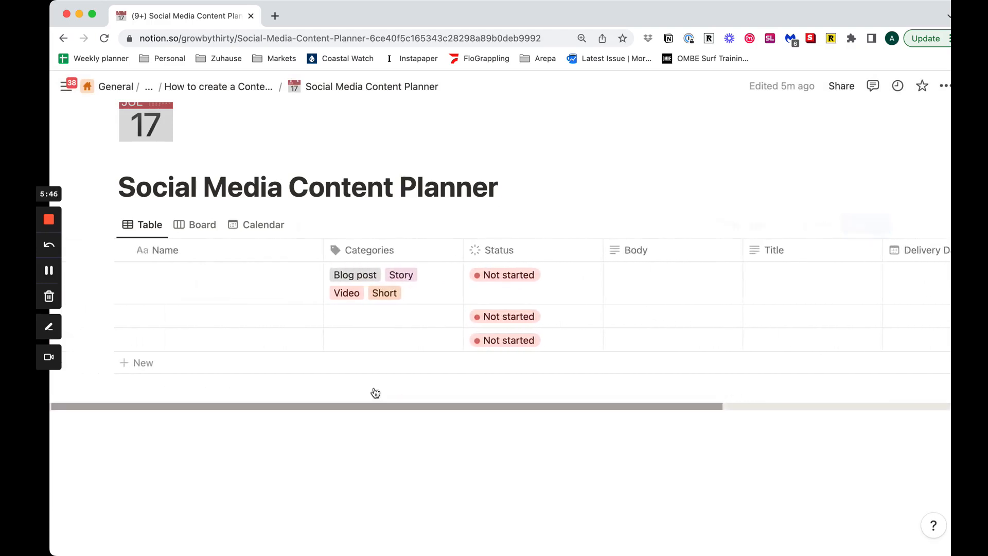
pyautogui.click(49, 271)
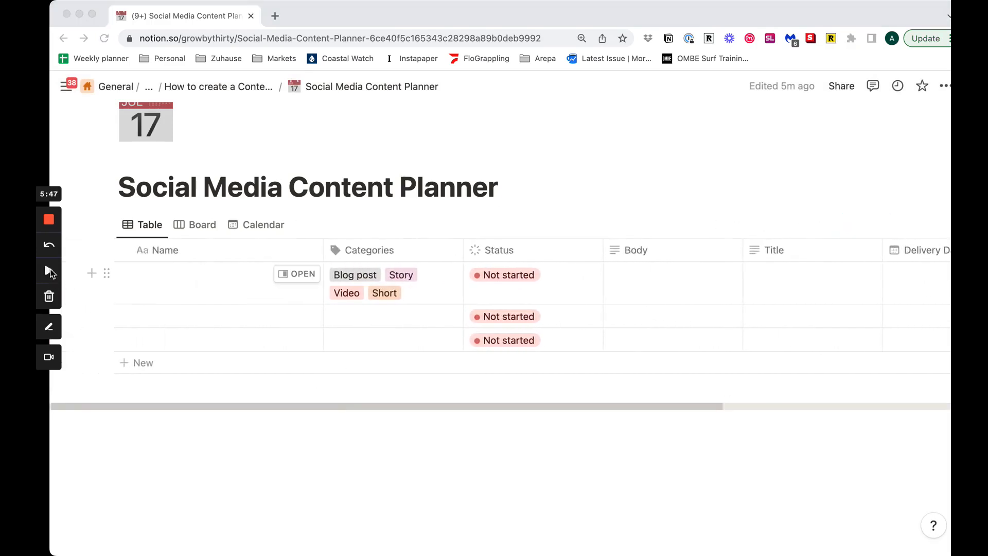
pyautogui.click(315, 409)
pyautogui.click(351, 420)
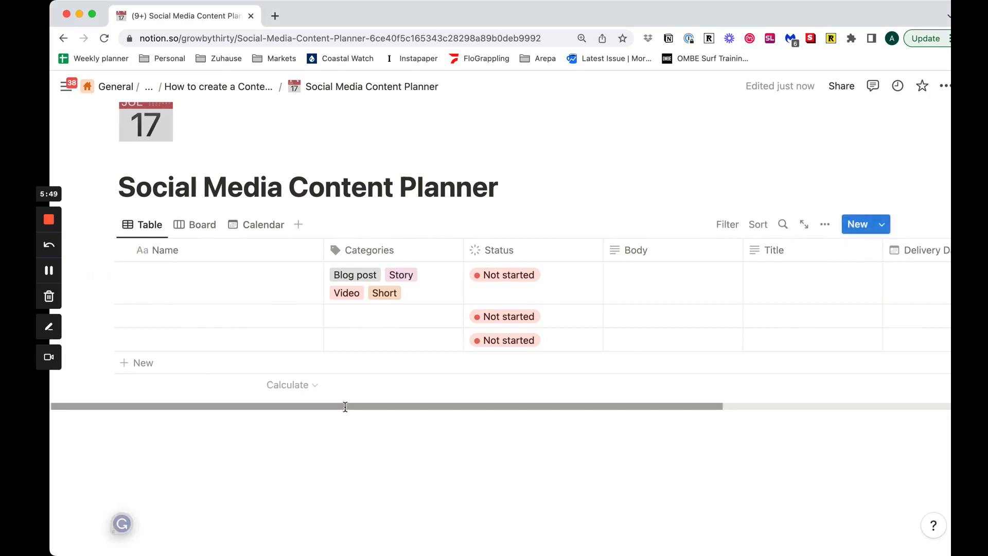
pyautogui.moveTo(344, 408); pyautogui.dragTo(665, 413)
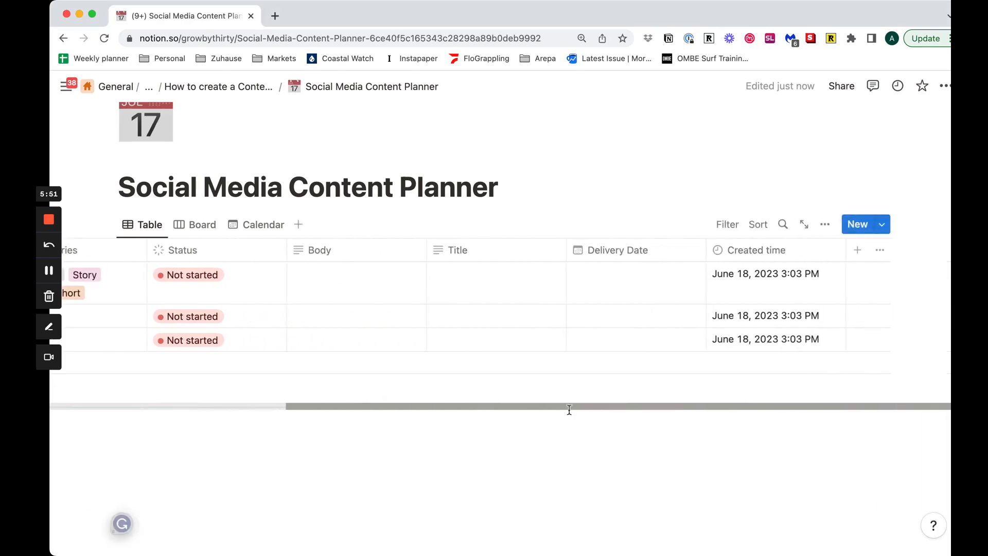
pyautogui.moveTo(566, 407); pyautogui.dragTo(271, 419)
# Step: Insert a gallery view on the page below the planner table, using a new database as its data source
pyautogui.scroll(-1, 211, 453)
pyautogui.click(211, 454)
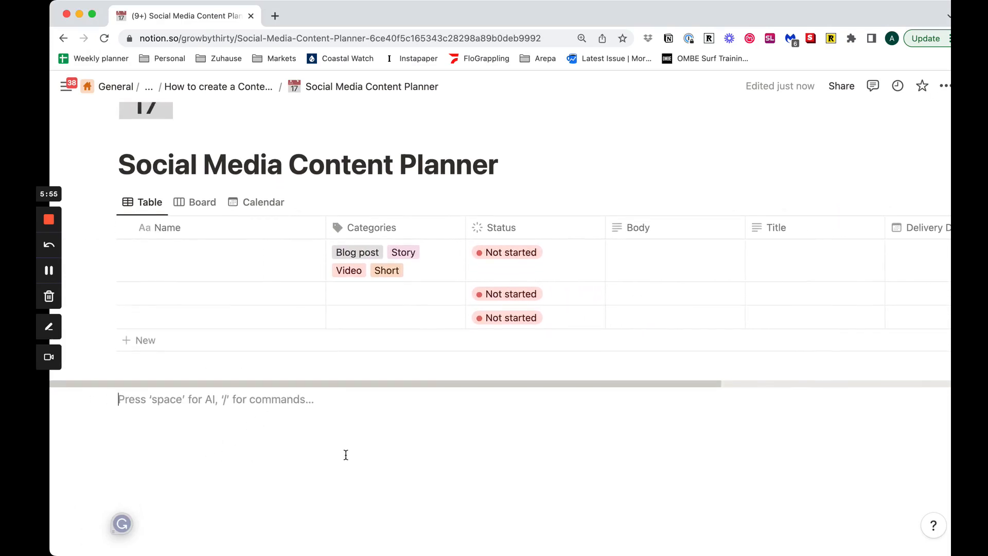
pyautogui.press('Return')
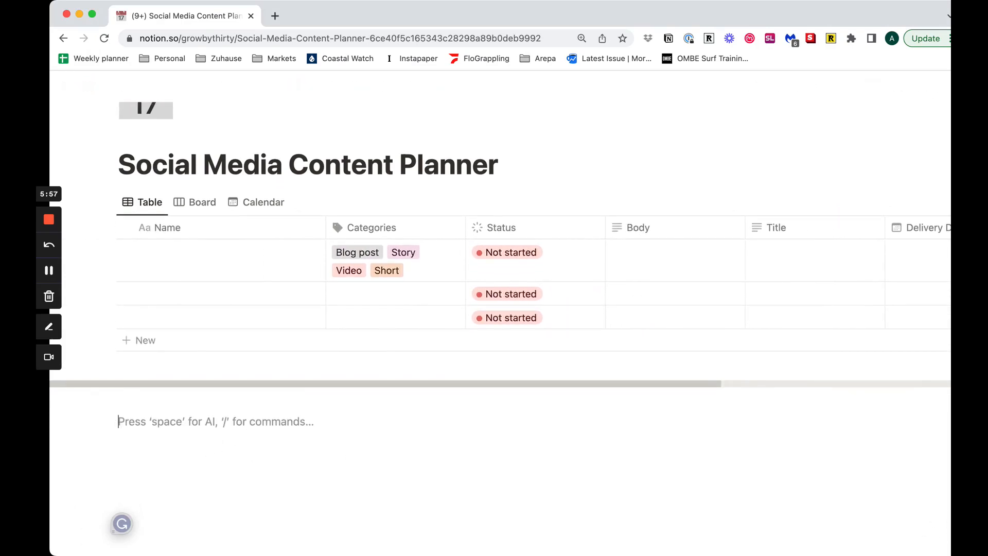
pyautogui.write('/')
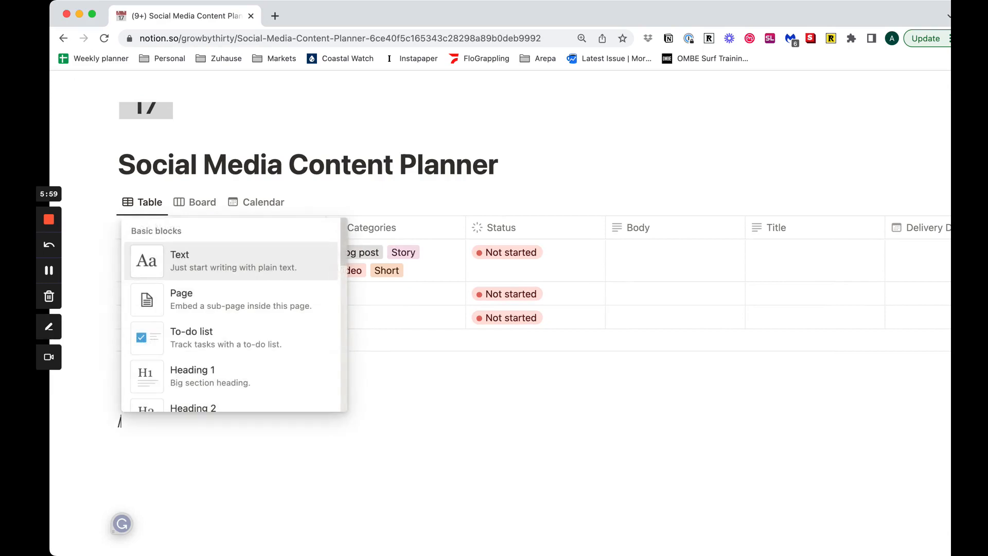
pyautogui.write('tab')
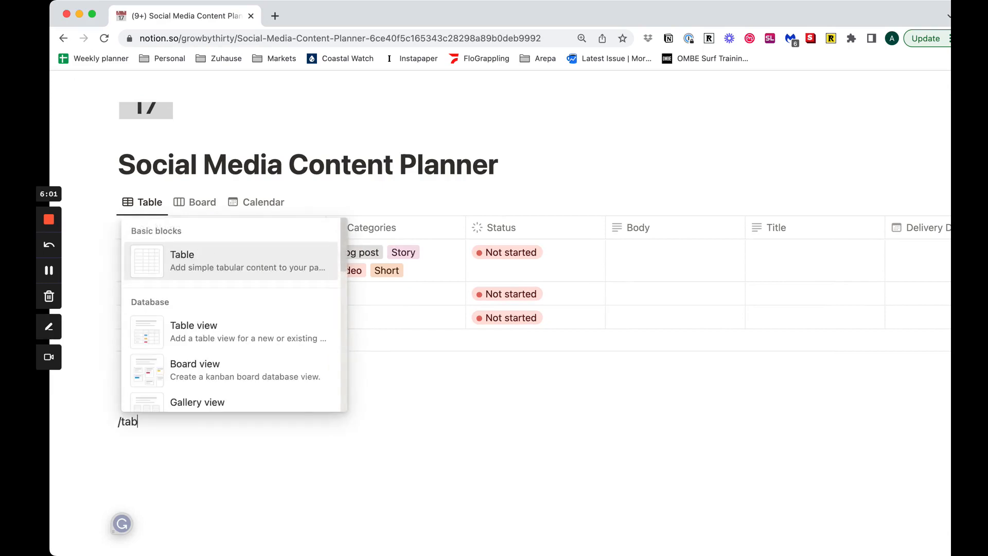
pyautogui.press('BackSpace')
pyautogui.press('BackSpace')
pyautogui.press('BackSpace')
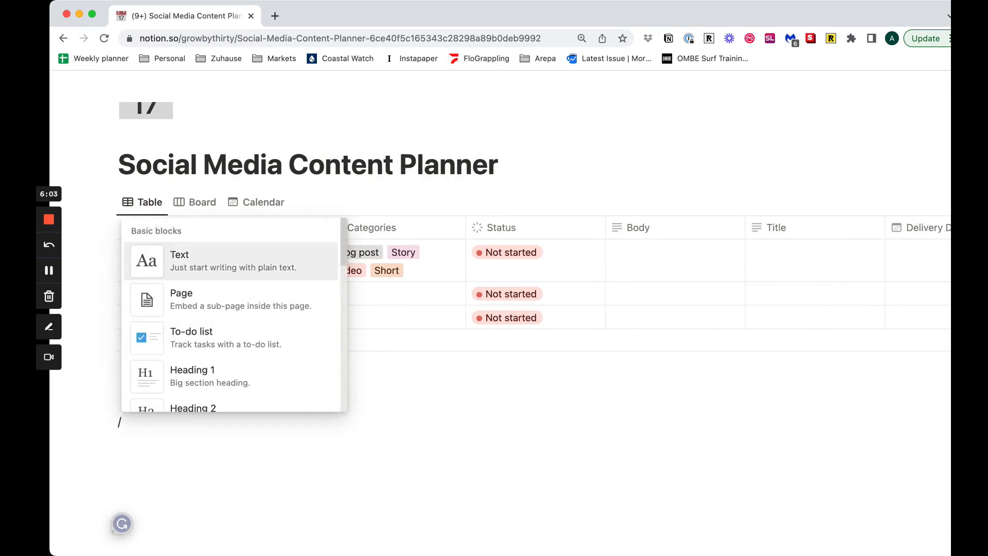
pyautogui.write('galle')
pyautogui.press('Return')
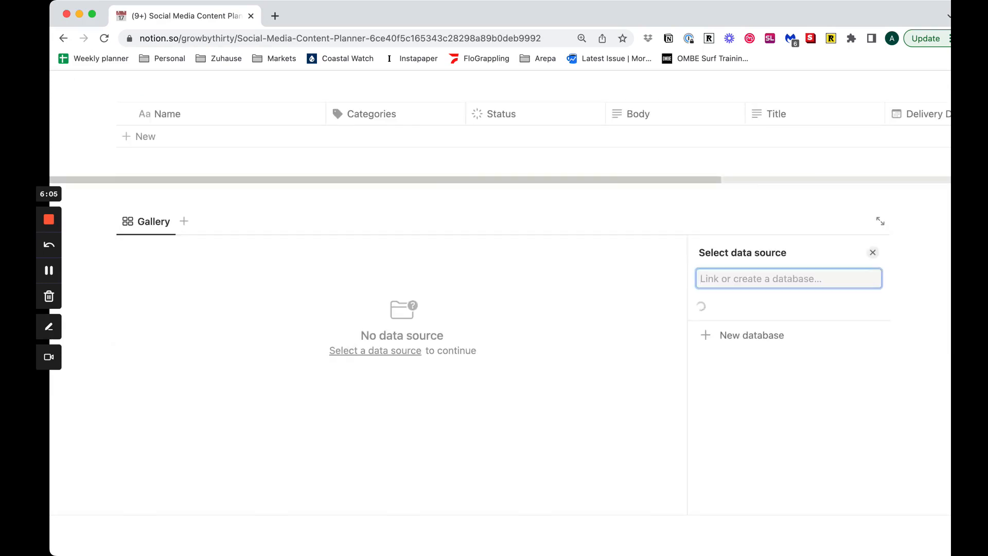
pyautogui.click(767, 497)
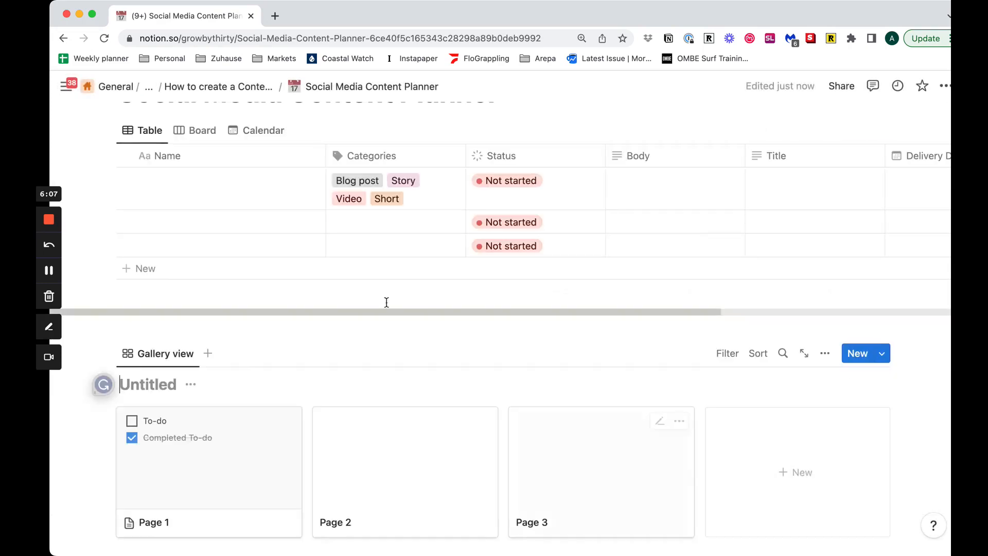
# Step: Title the new gallery database "Social Media Platforms"
pyautogui.click(164, 379)
pyautogui.write('Soia')
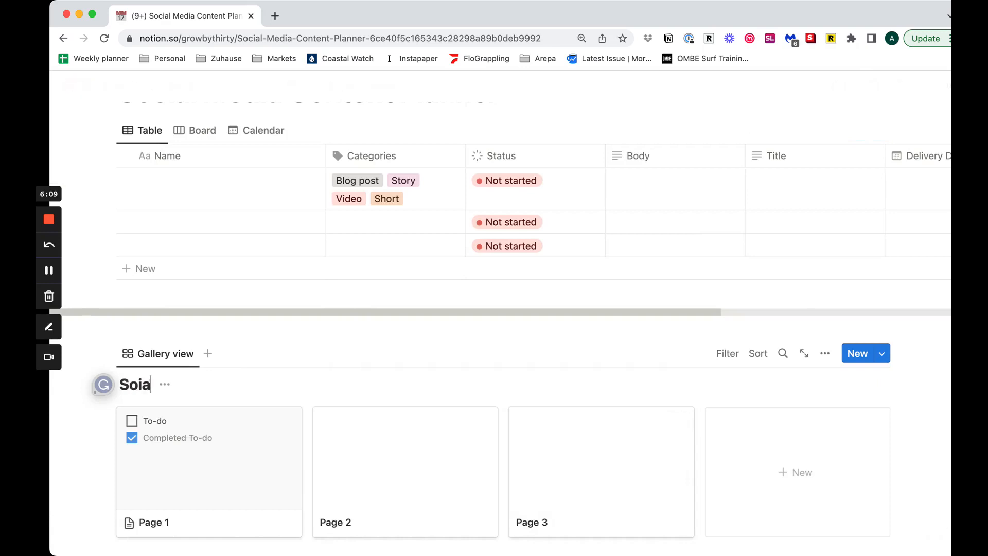
pyautogui.press('BackSpace')
pyautogui.press('BackSpace')
pyautogui.write('cial Media Pl')
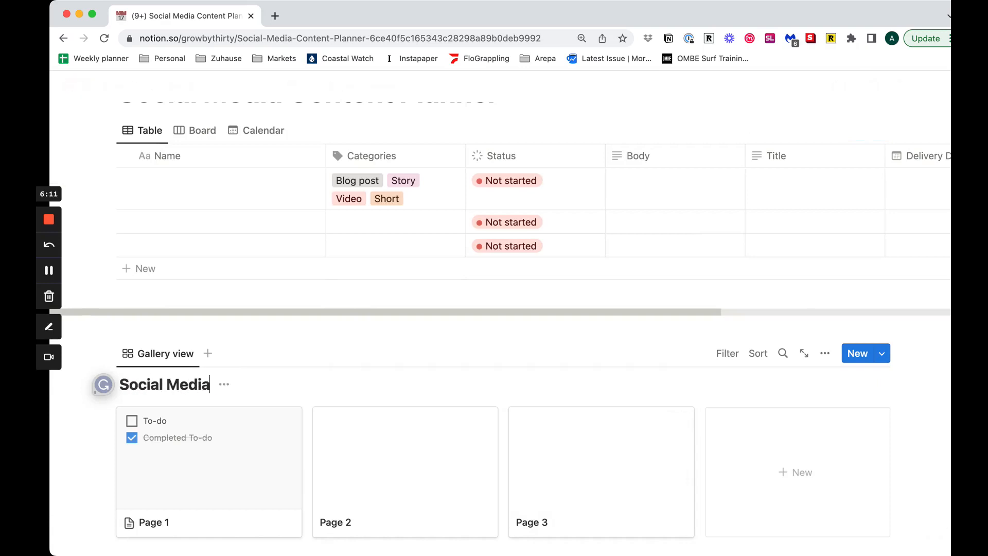
pyautogui.write('atforms')
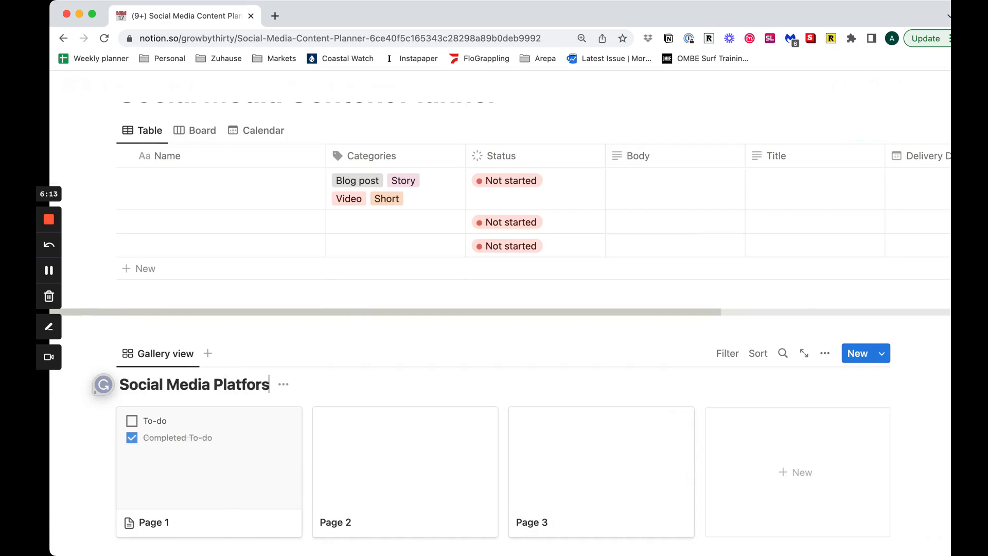
pyautogui.press('BackSpace')
pyautogui.write('ms')
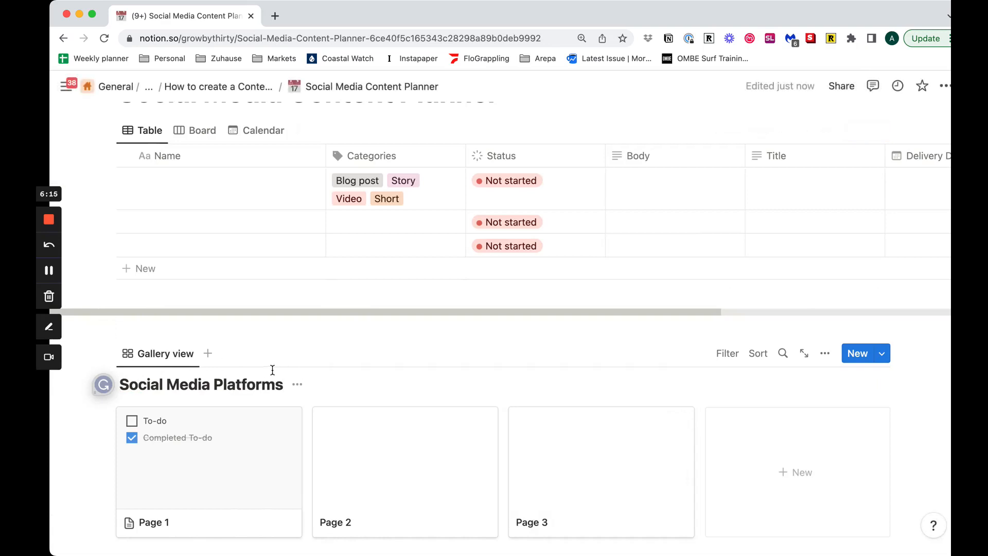
pyautogui.click(291, 349)
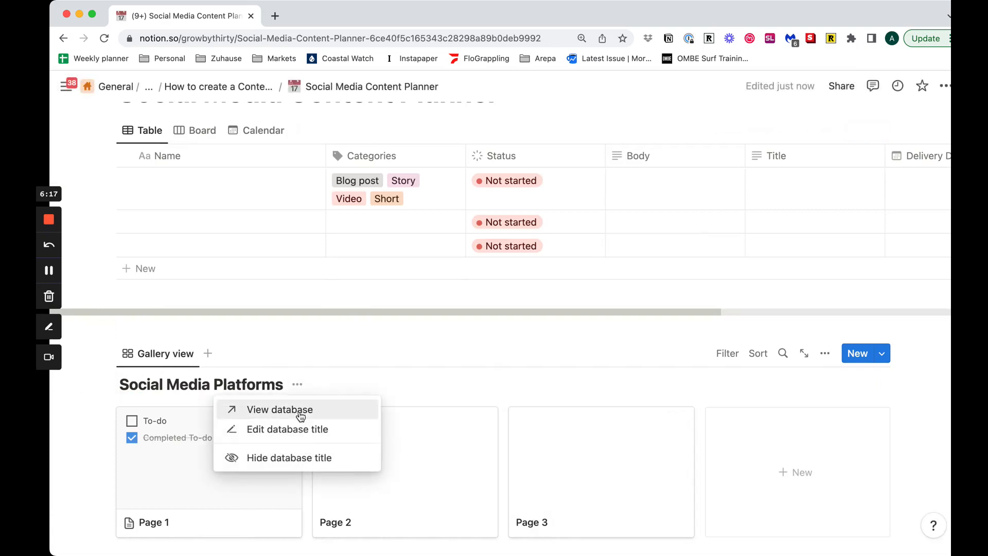
# Step: Open the Social Media Platforms database as a full page and give it the selfie emoji, found by searching for "phone", as its icon
pyautogui.click(309, 412)
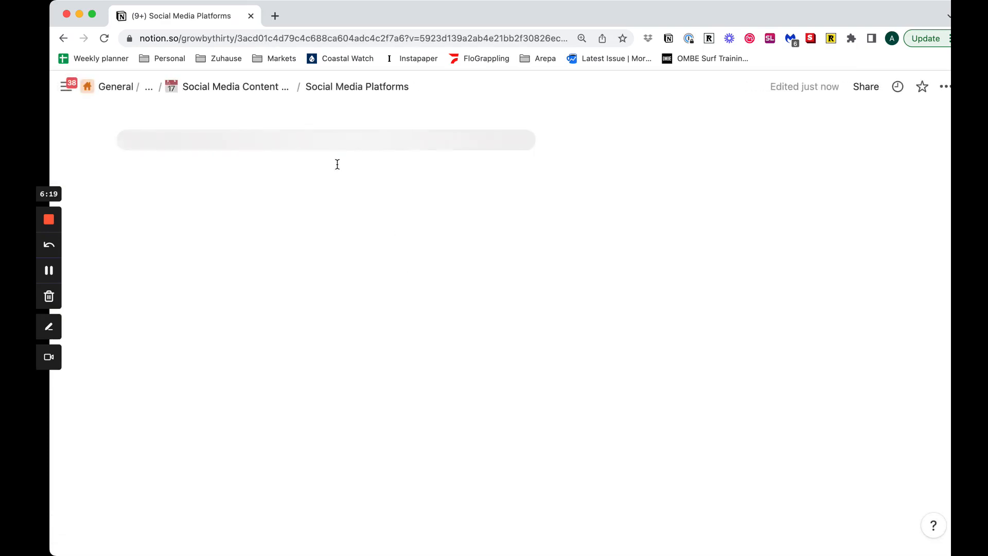
pyautogui.click(138, 113)
pyautogui.click(138, 140)
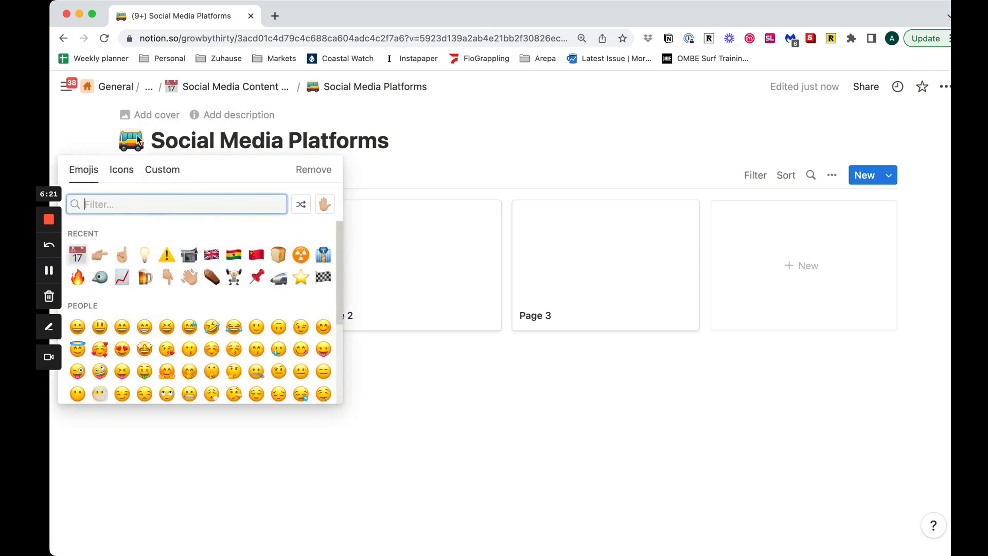
pyautogui.click(138, 140)
pyautogui.click(135, 140)
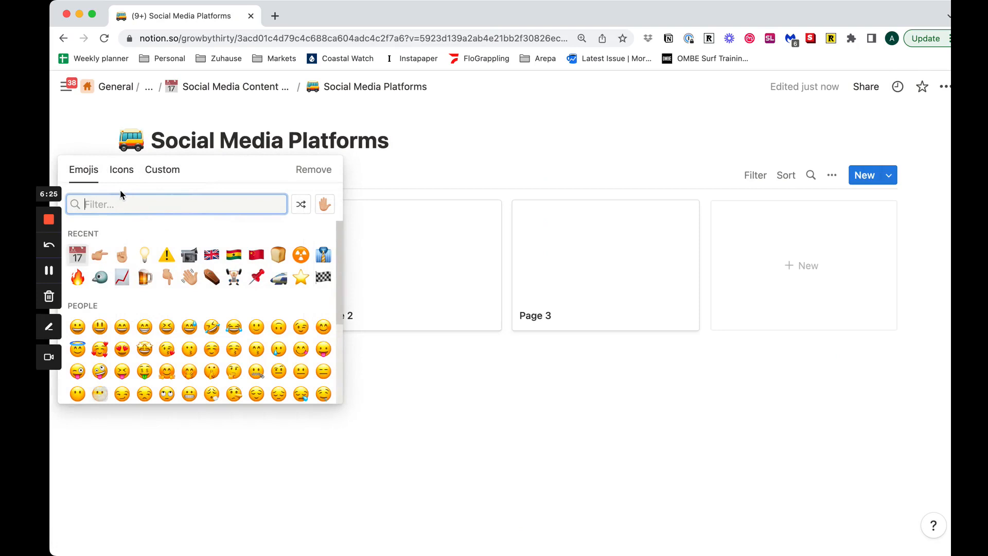
pyautogui.write('phojne')
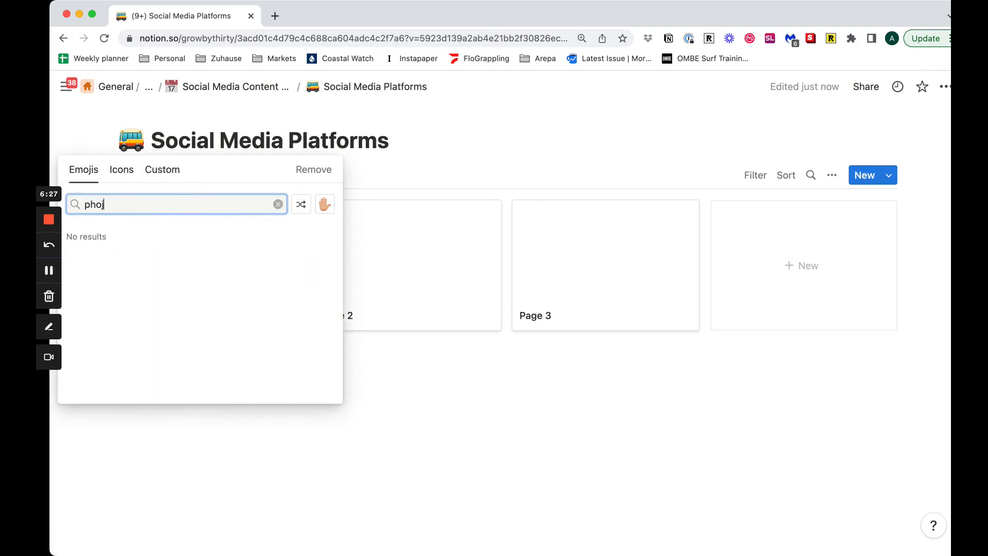
pyautogui.press('BackSpace')
pyautogui.write('ne')
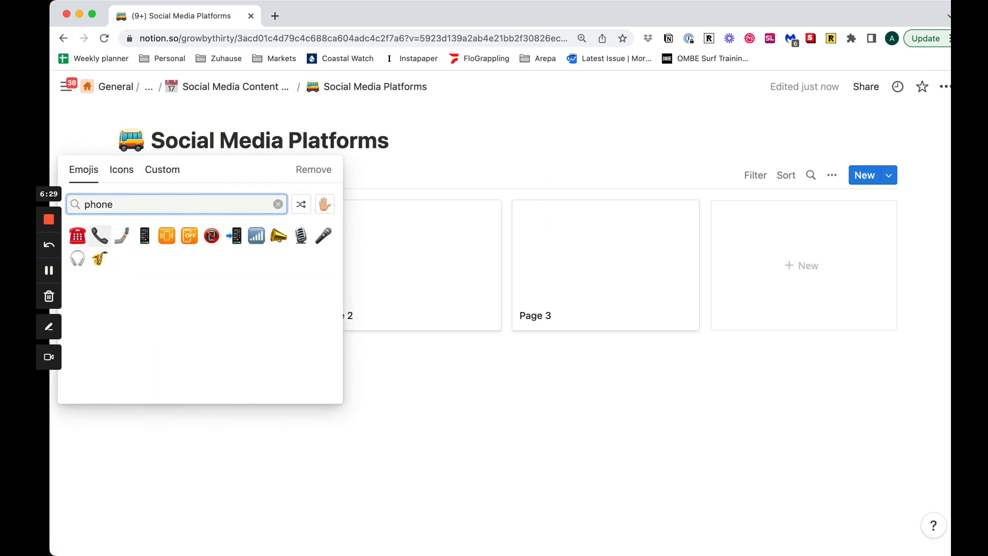
pyautogui.click(122, 236)
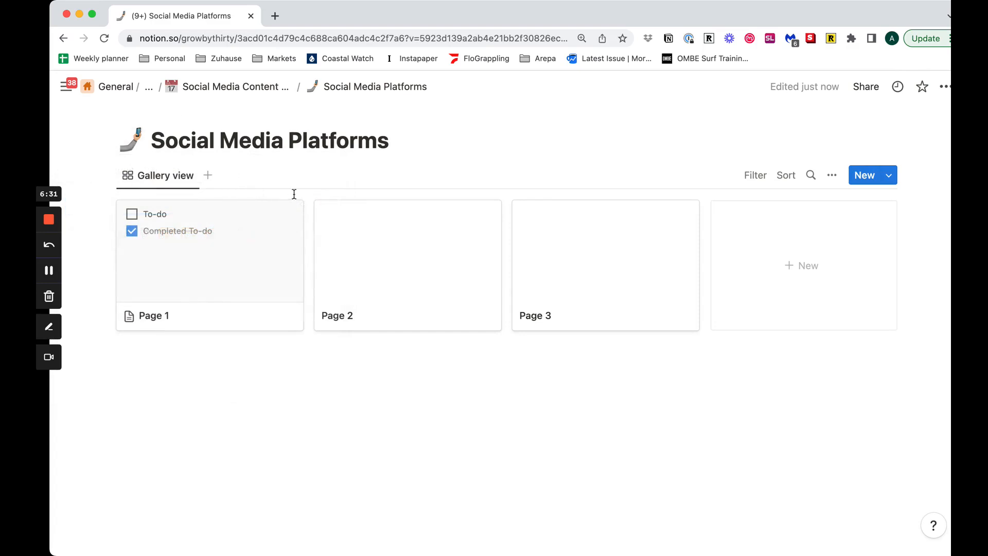
# Step: Set the gallery view's card preview to Page cover, check its list of properties, and close the view options
pyautogui.click(164, 178)
pyautogui.click(177, 229)
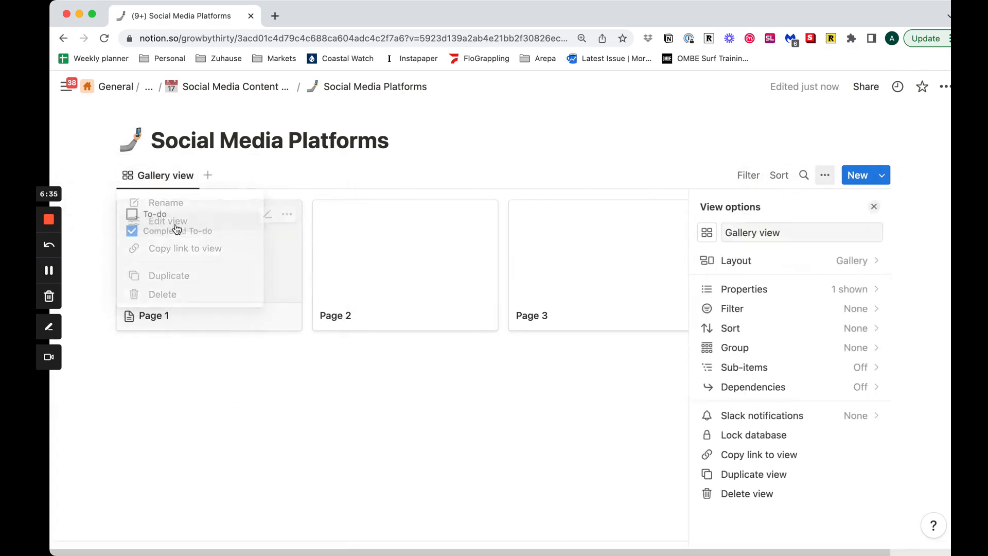
pyautogui.click(815, 265)
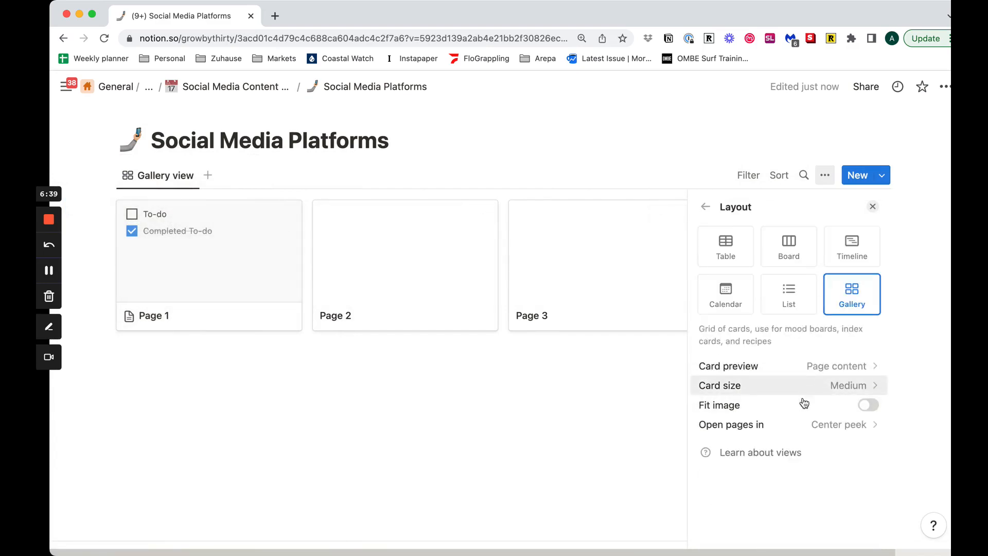
pyautogui.click(857, 370)
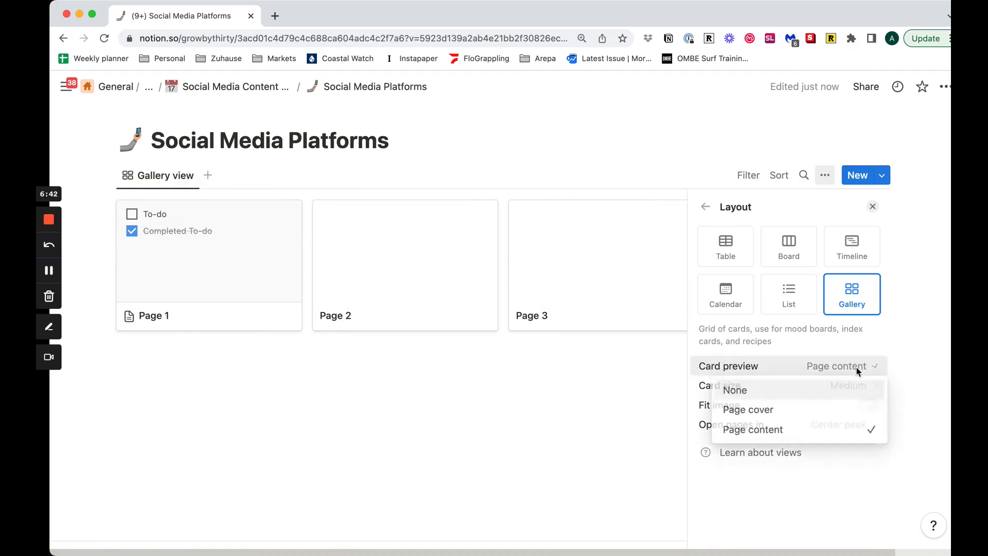
pyautogui.click(781, 416)
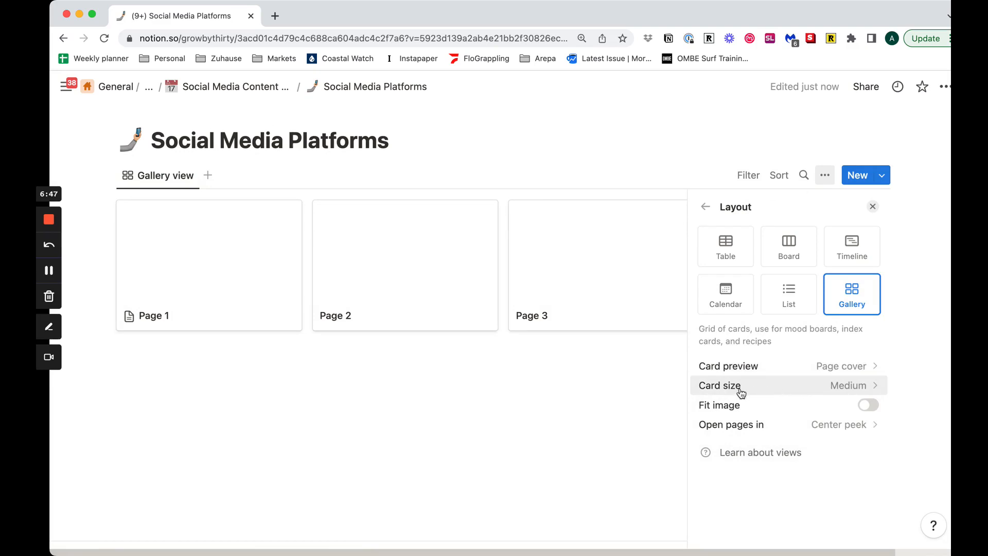
pyautogui.click(705, 206)
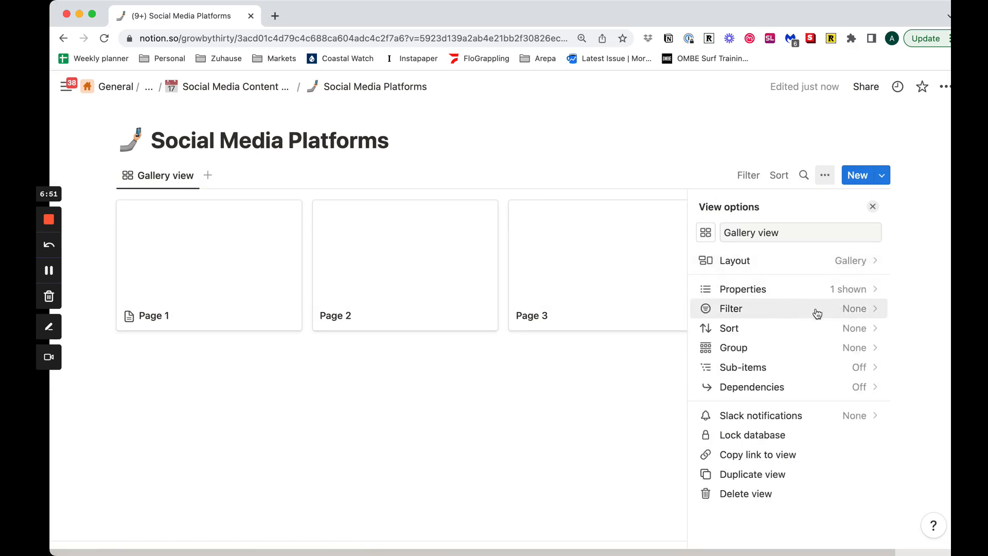
pyautogui.click(816, 290)
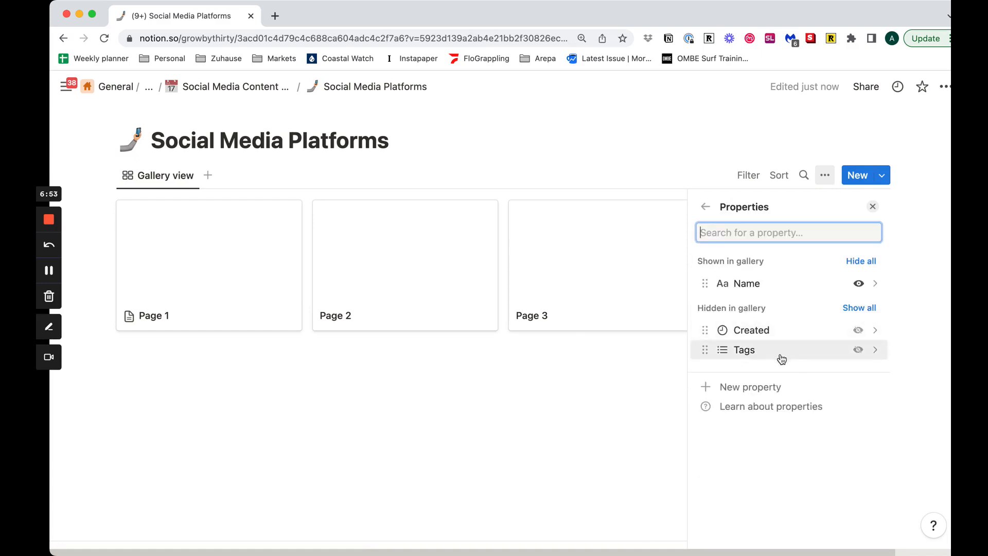
pyautogui.click(642, 381)
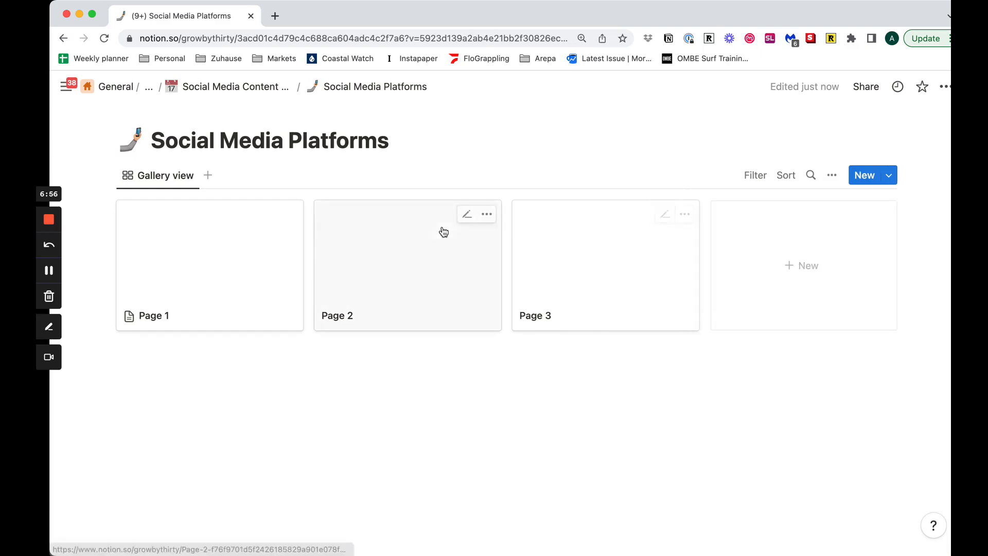
# Step: Return to the Social Media Content Planner page and check the property types offered for a new column in the planner table
pyautogui.click(213, 90)
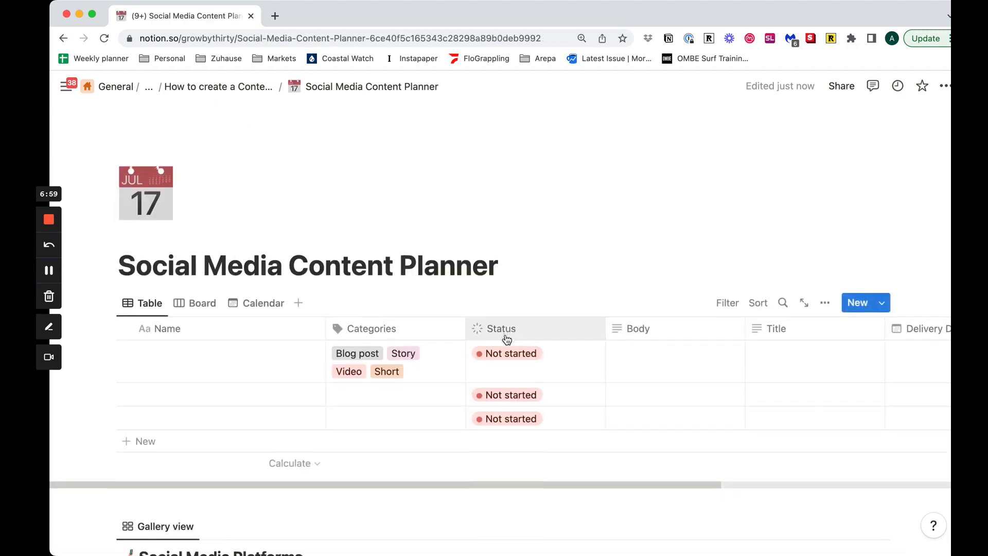
pyautogui.scroll(-1, 484, 421)
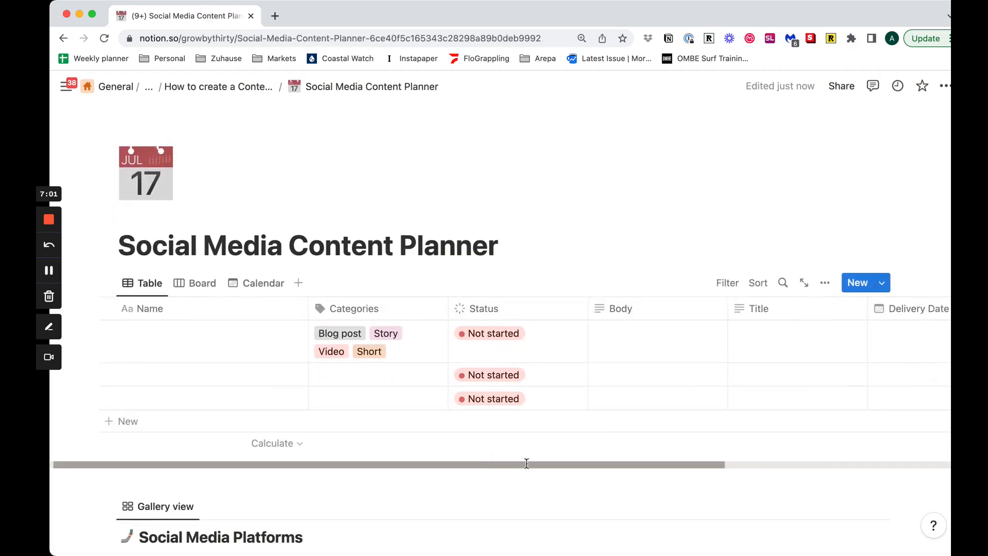
pyautogui.moveTo(524, 461); pyautogui.dragTo(712, 470)
pyautogui.click(855, 310)
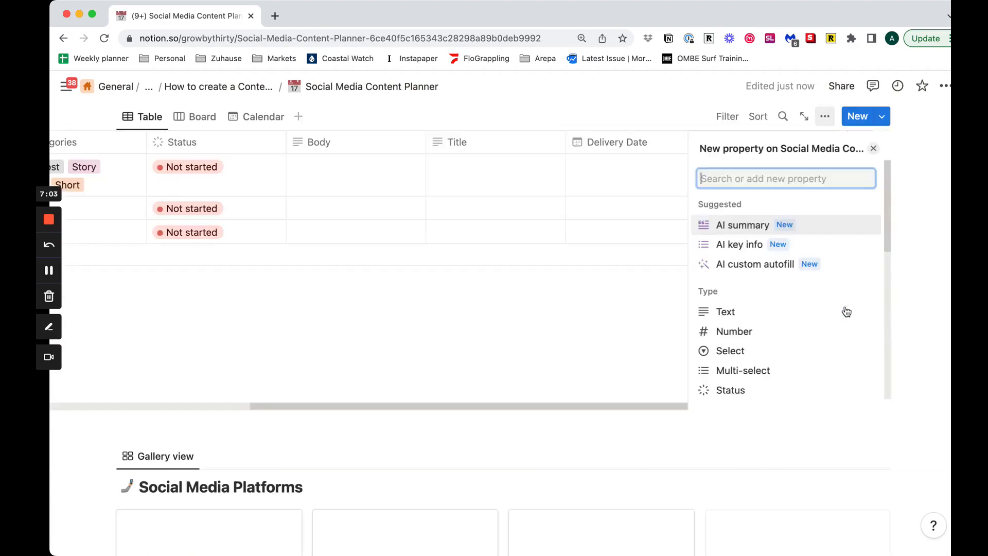
pyautogui.click(873, 148)
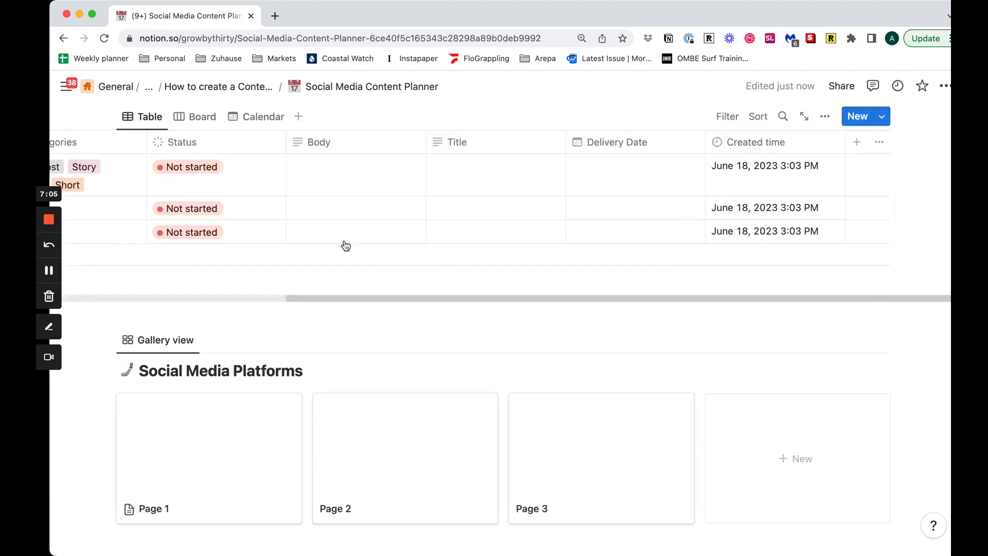
# Step: Copy the gallery database's title into a new level-1 heading, "Social Media Platforms", and place it directly above the gallery
pyautogui.scroll(3, 243, 285)
pyautogui.scroll(-1, 249, 281)
pyautogui.scroll(-5, 249, 281)
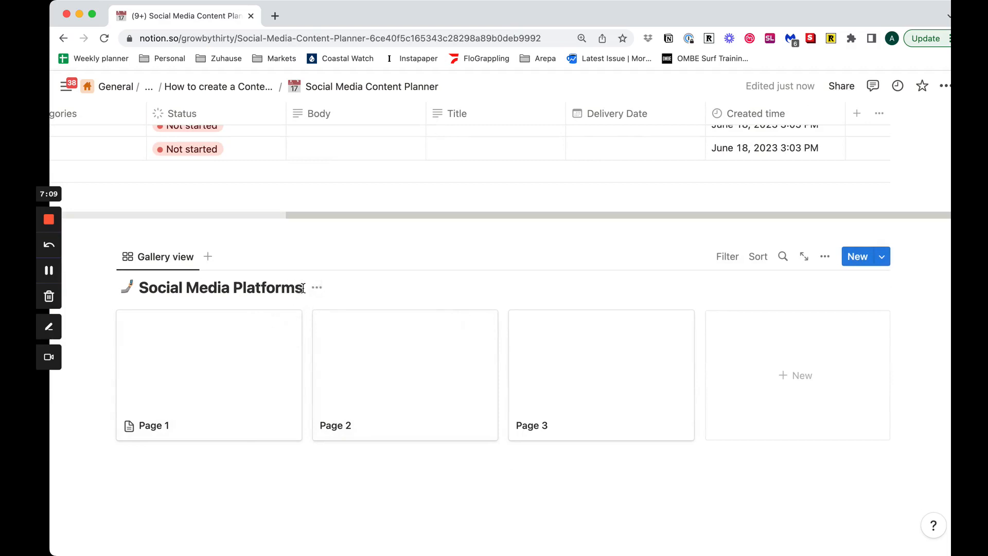
pyautogui.tripleClick(142, 287)
pyautogui.press('super+c')
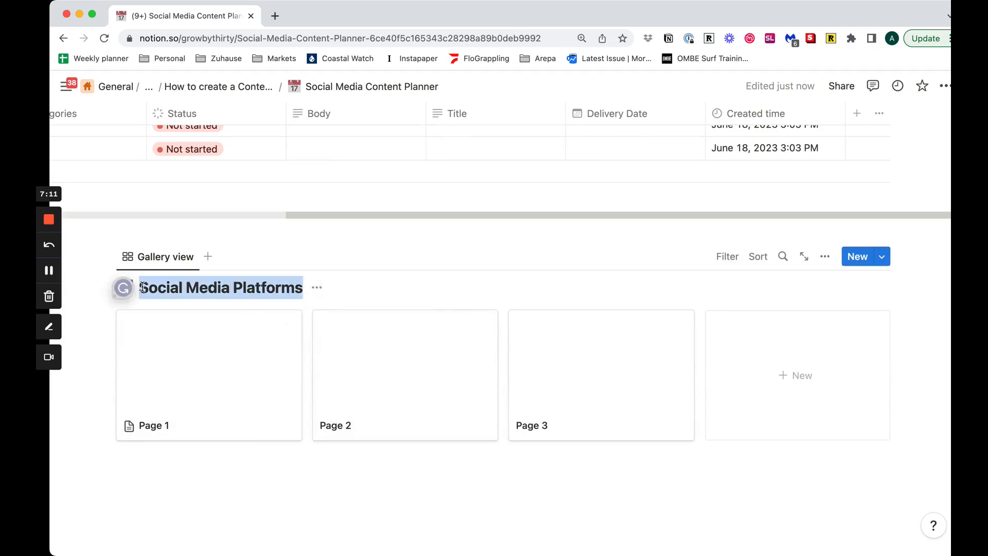
pyautogui.click(187, 463)
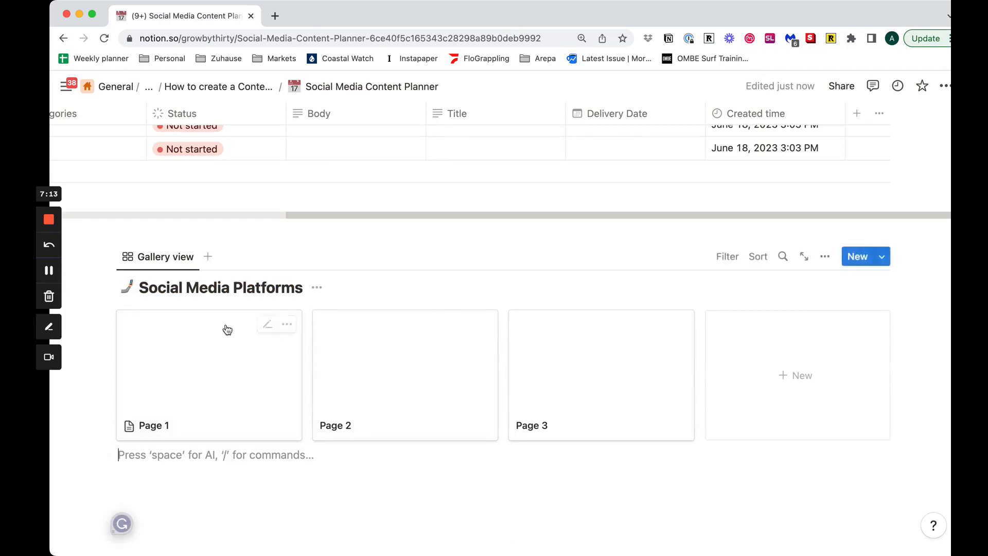
pyautogui.press('Return')
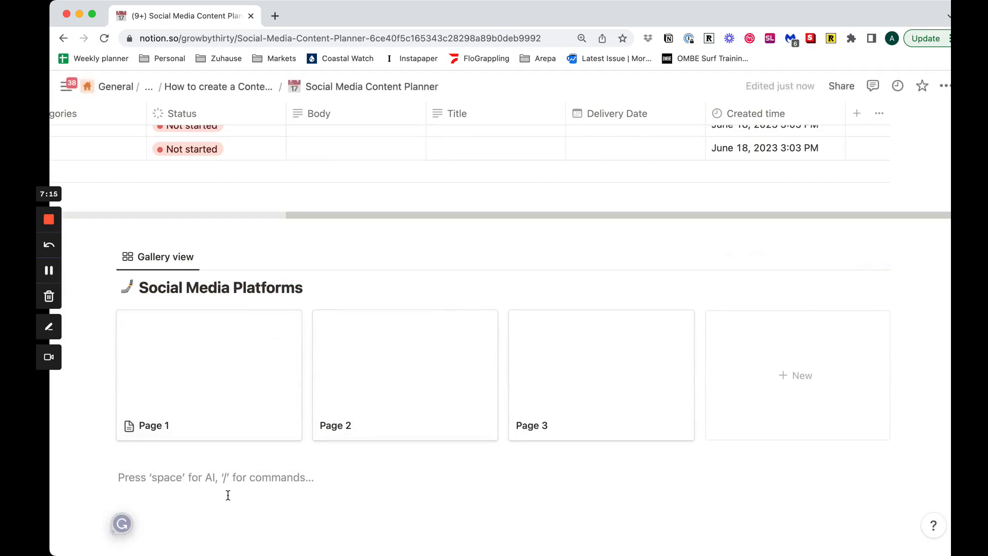
pyautogui.press('super+v')
pyautogui.press('super+alt+1')
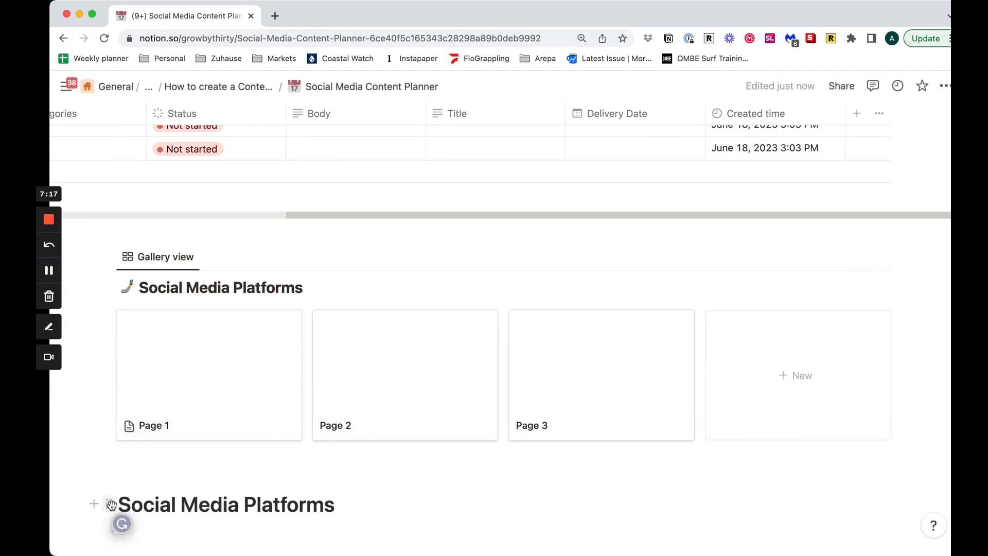
pyautogui.moveTo(110, 504); pyautogui.dragTo(136, 247)
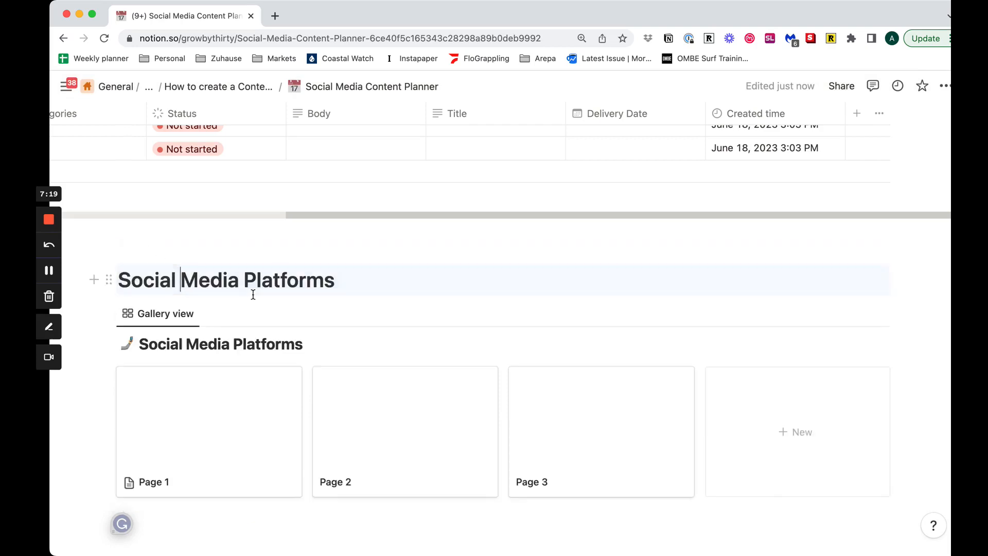
# Step: Insert the selfie emoji, found by searching for "phone", before the heading text and hide the gallery's own database title
pyautogui.write(':phone')
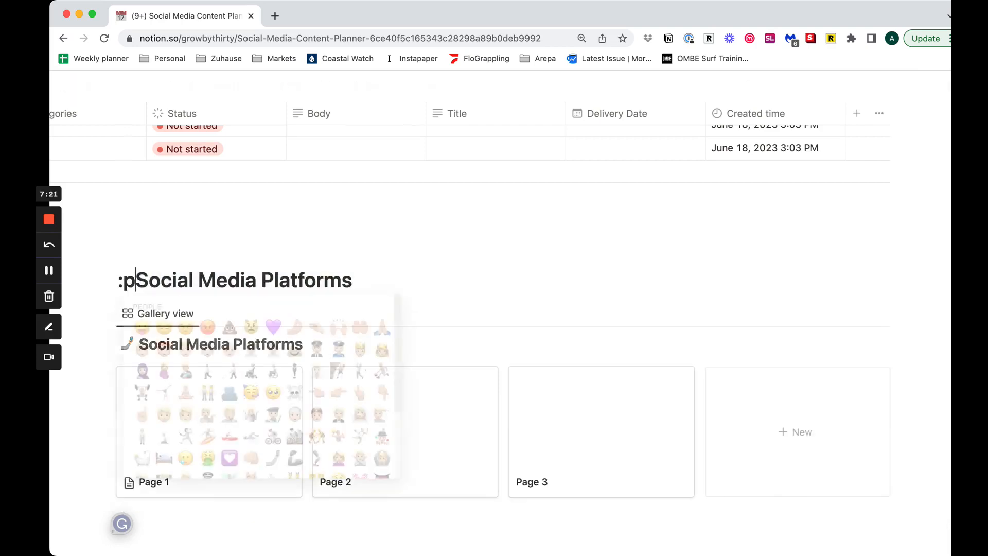
pyautogui.press('Return')
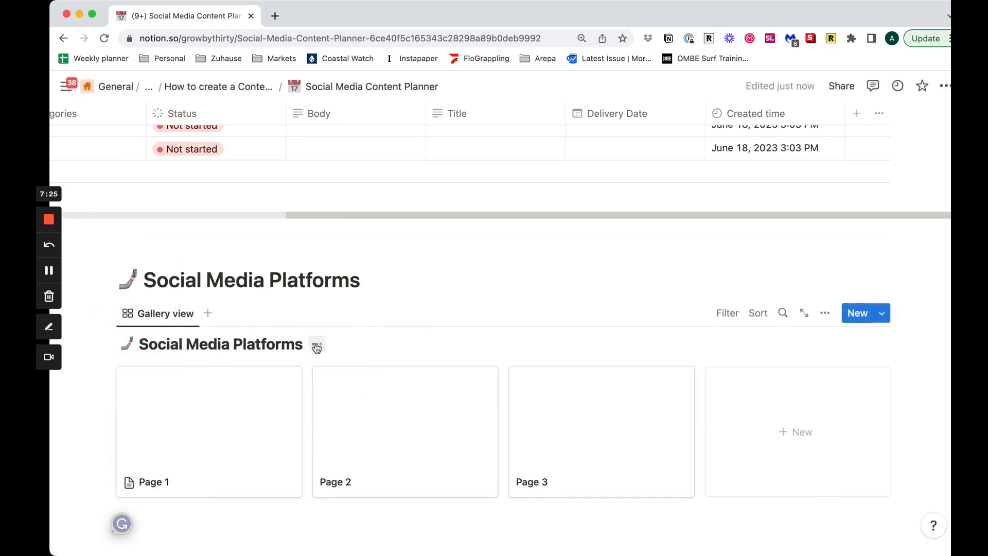
pyautogui.click(317, 348)
pyautogui.click(324, 414)
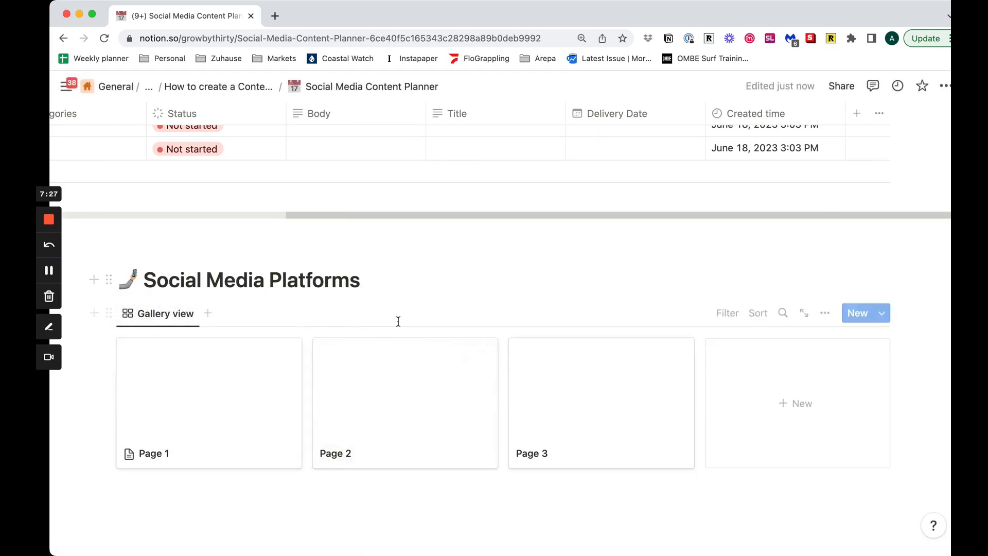
# Step: Rename the gallery card Page 1 to "Twitter"
pyautogui.scroll(-1, 398, 322)
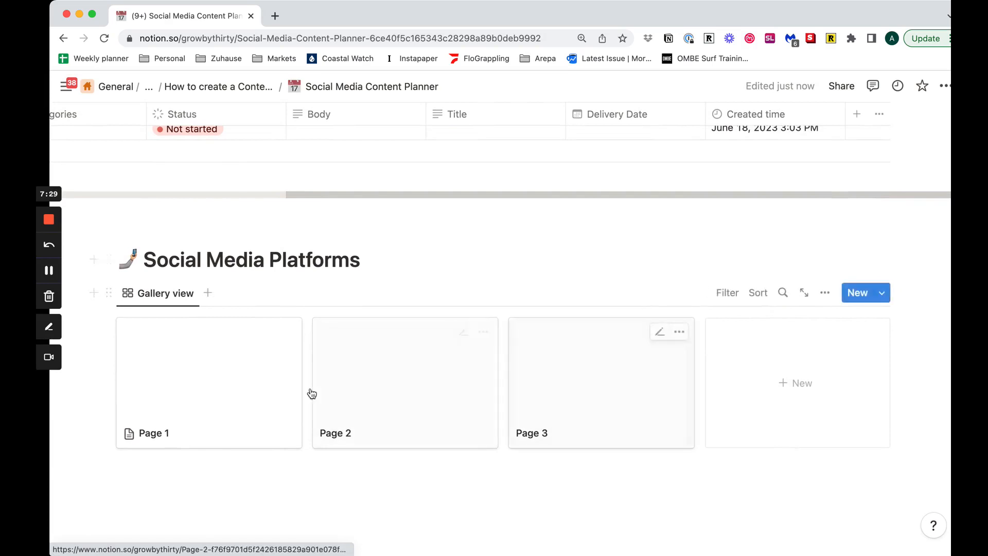
pyautogui.click(272, 338)
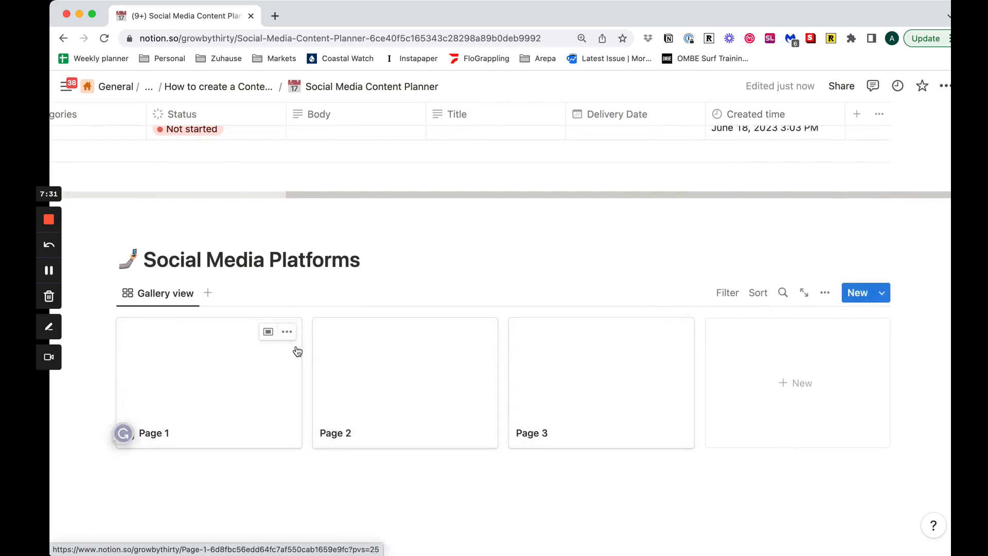
pyautogui.press('BackSpace')
pyautogui.write('Twitter')
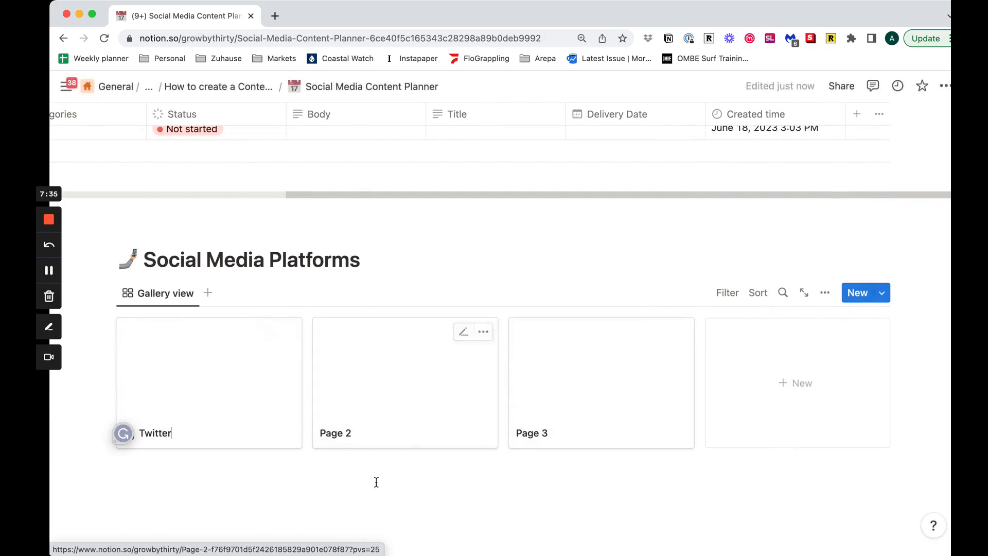
# Step: Rename the gallery card Page 2 to "Youtube"
pyautogui.click(463, 335)
pyautogui.press('BackSpace')
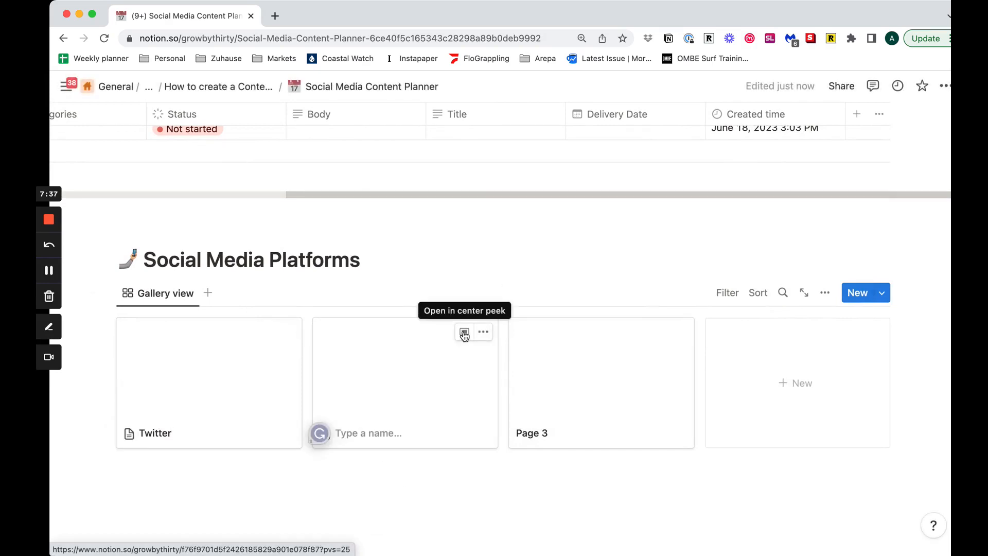
pyautogui.write('Y')
pyautogui.write('o')
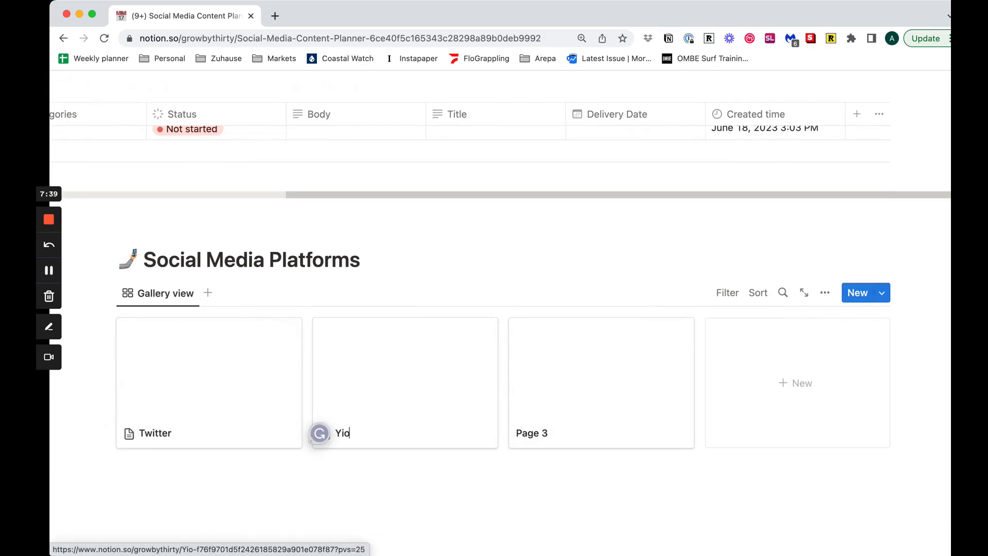
pyautogui.write('utube')
pyautogui.press('BackSpace')
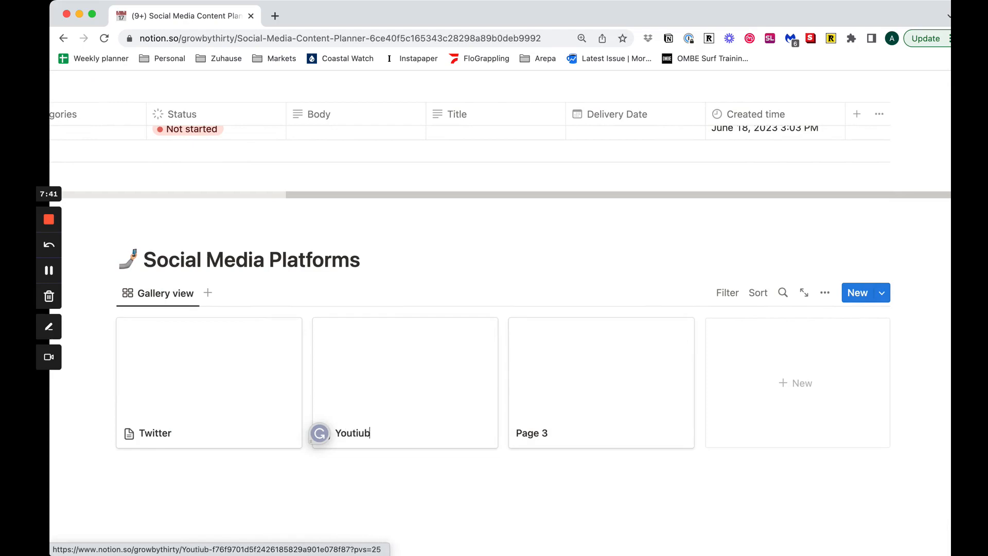
pyautogui.write('e')
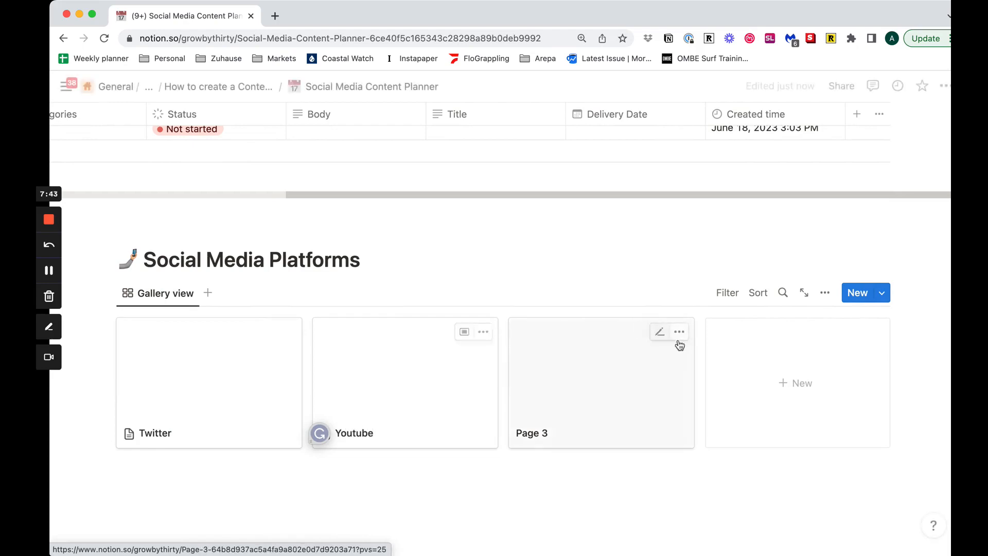
# Step: Rename the gallery card Page 3 to "Instagram"
pyautogui.click(663, 331)
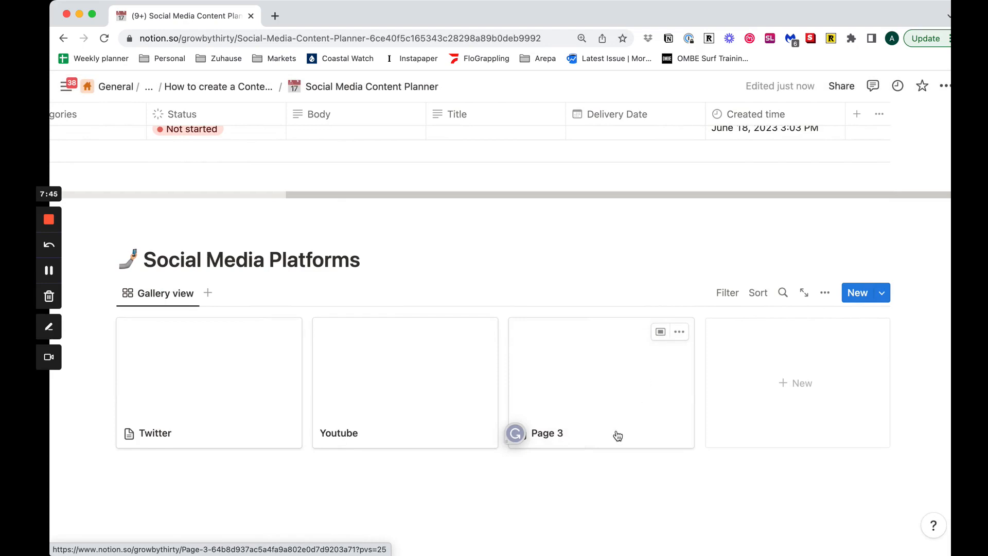
pyautogui.press('BackSpace')
pyautogui.press('BackSpace')
pyautogui.press('BackSpace')
pyautogui.press('BackSpace')
pyautogui.press('BackSpace')
pyautogui.press('BackSpace')
pyautogui.write('Instagram')
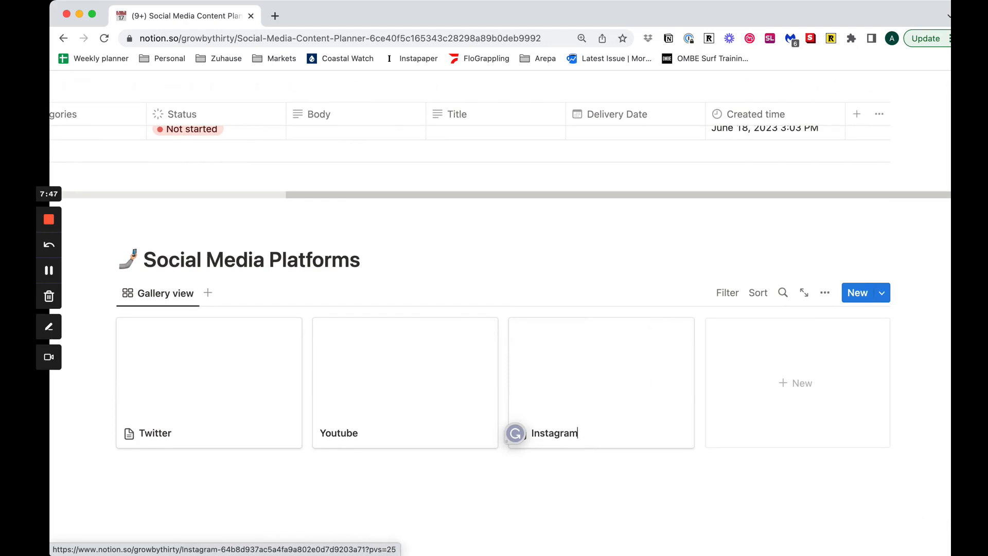
pyautogui.click(649, 209)
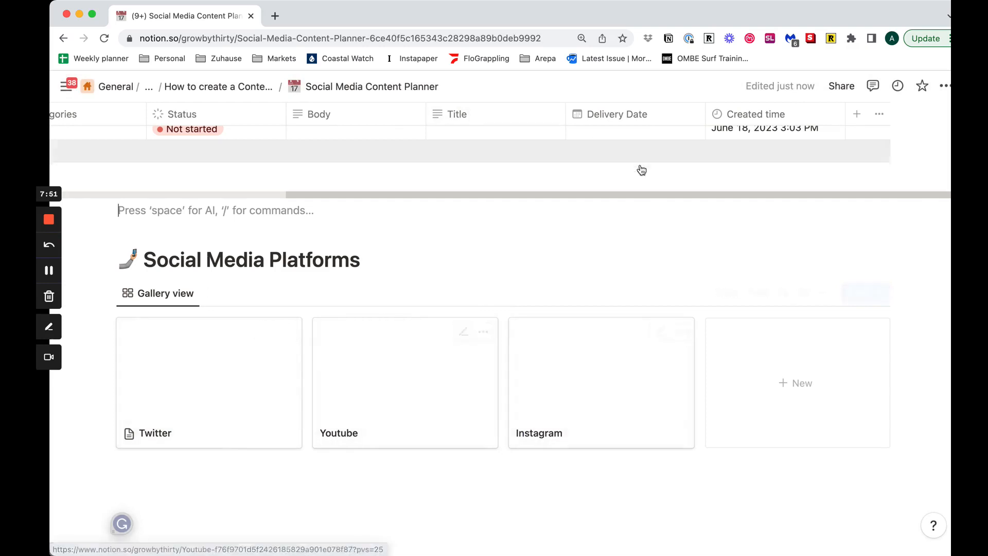
# Step: Add a Relation property linked to the Social Media Platforms database to the planner table, and check which pages its first row can link
pyautogui.scroll(3, 669, 206)
pyautogui.click(854, 138)
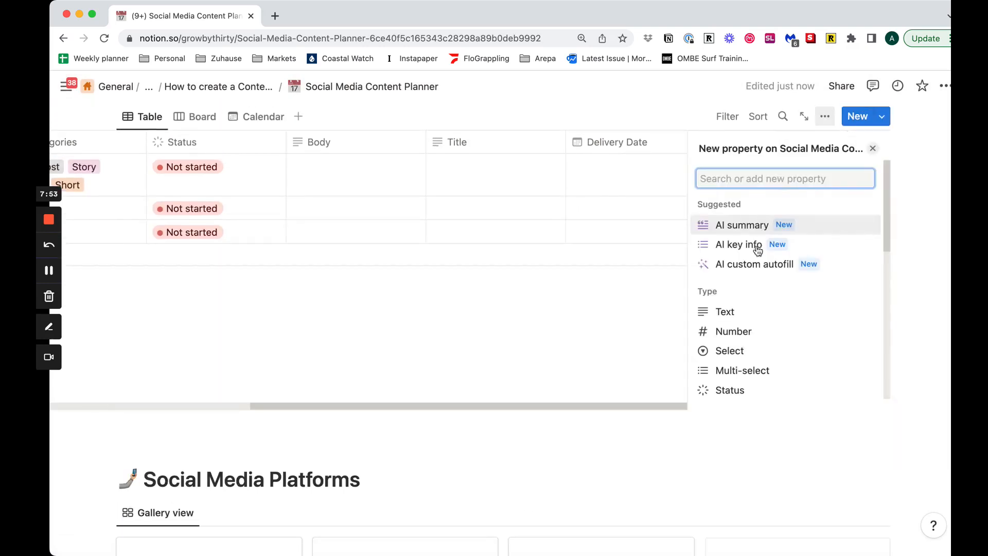
pyautogui.write('rela')
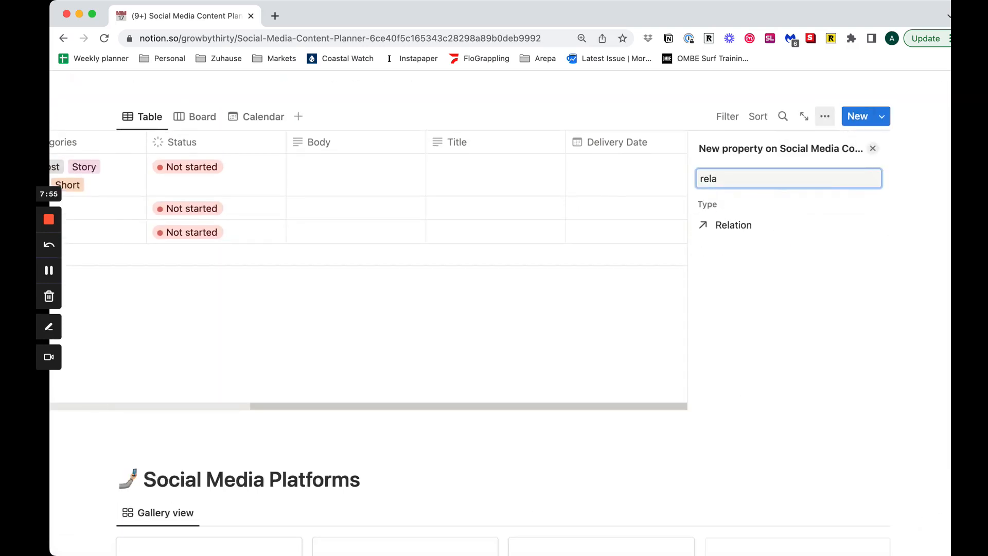
pyautogui.click(736, 226)
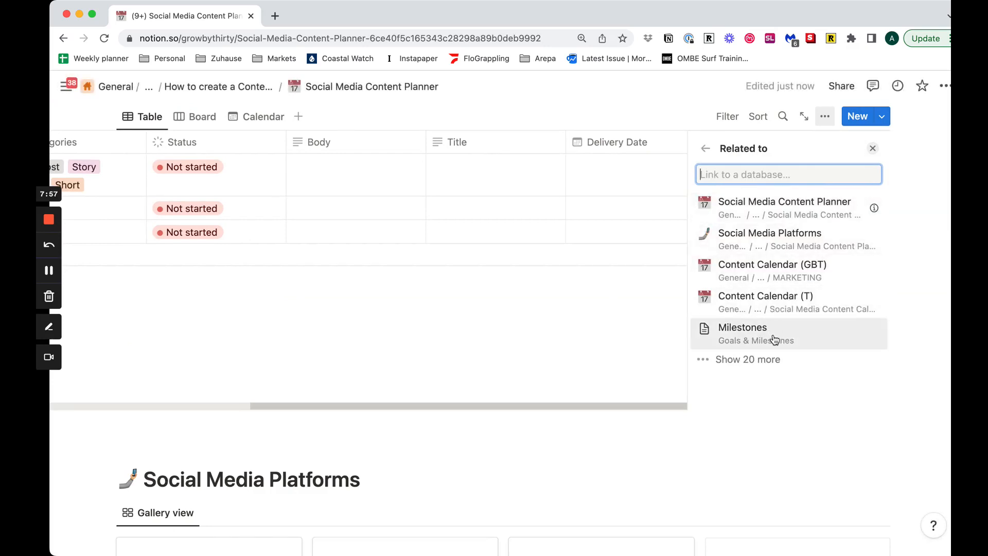
pyautogui.click(771, 240)
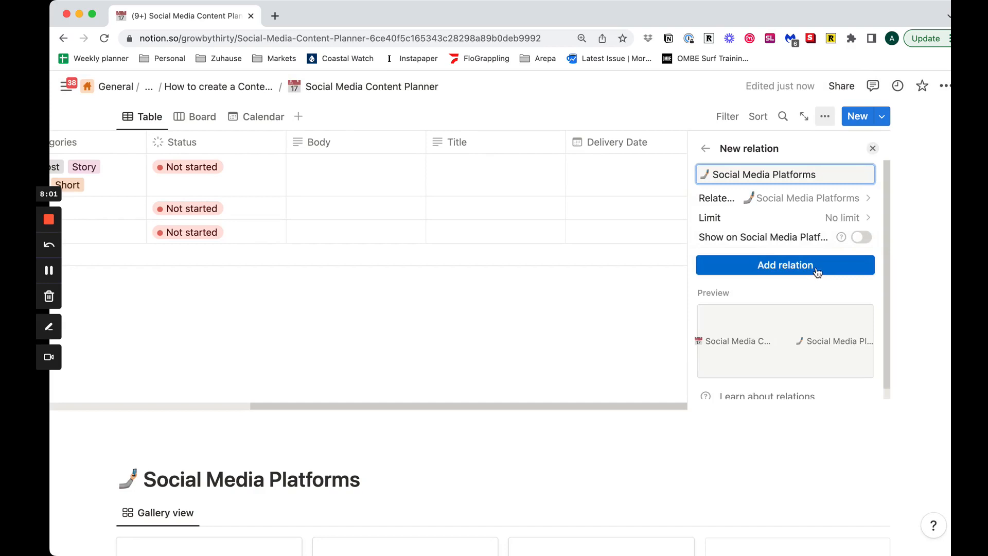
pyautogui.click(818, 272)
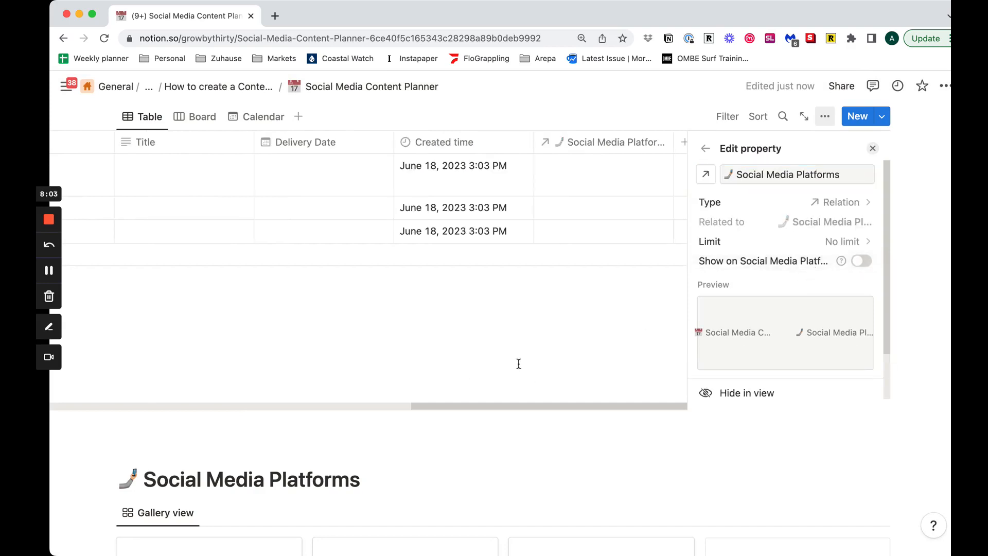
pyautogui.click(519, 363)
pyautogui.click(749, 185)
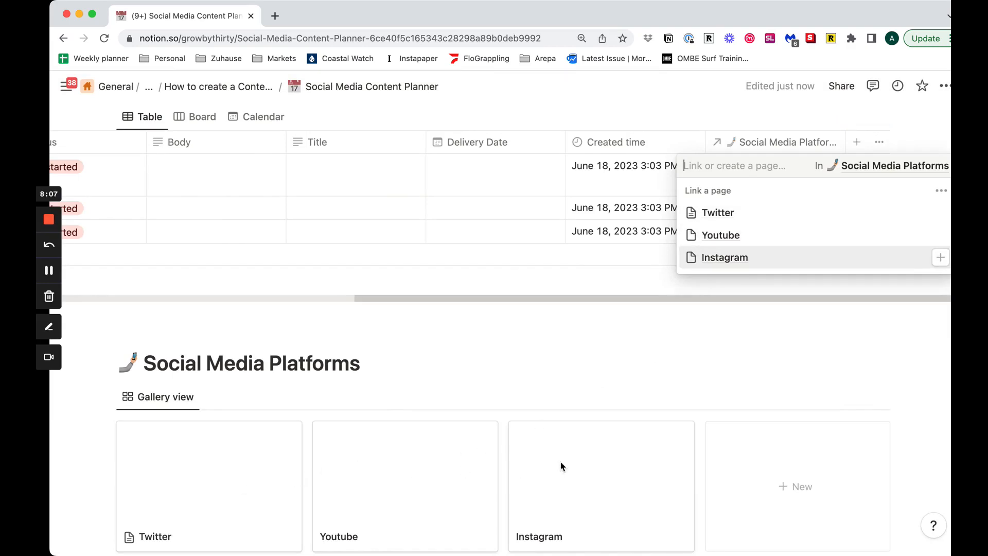
pyautogui.press('Escape')
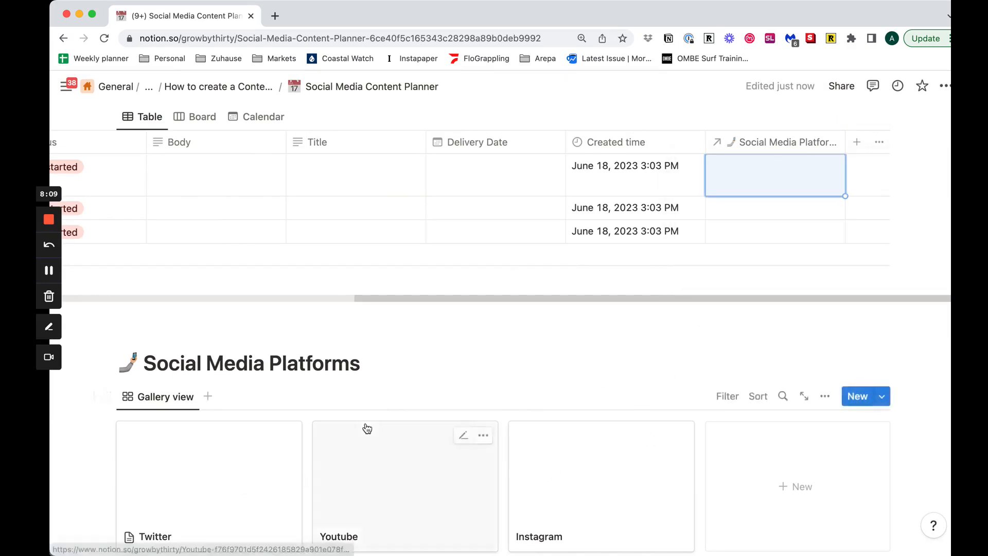
# Step: Open the Twitter page from the gallery and delete the sample to-do items in its body
pyautogui.scroll(-1, 207, 417)
pyautogui.scroll(-1, 215, 437)
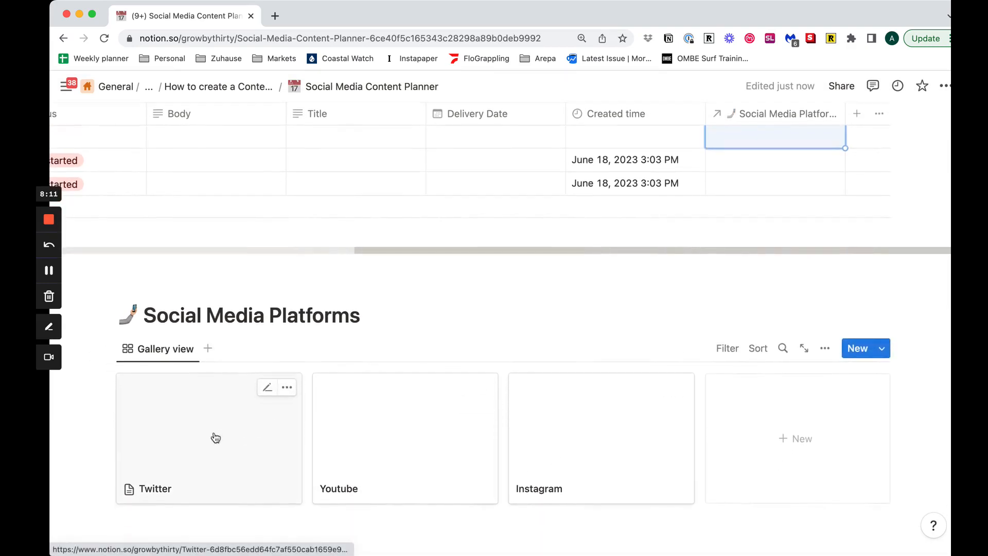
pyautogui.click(204, 420)
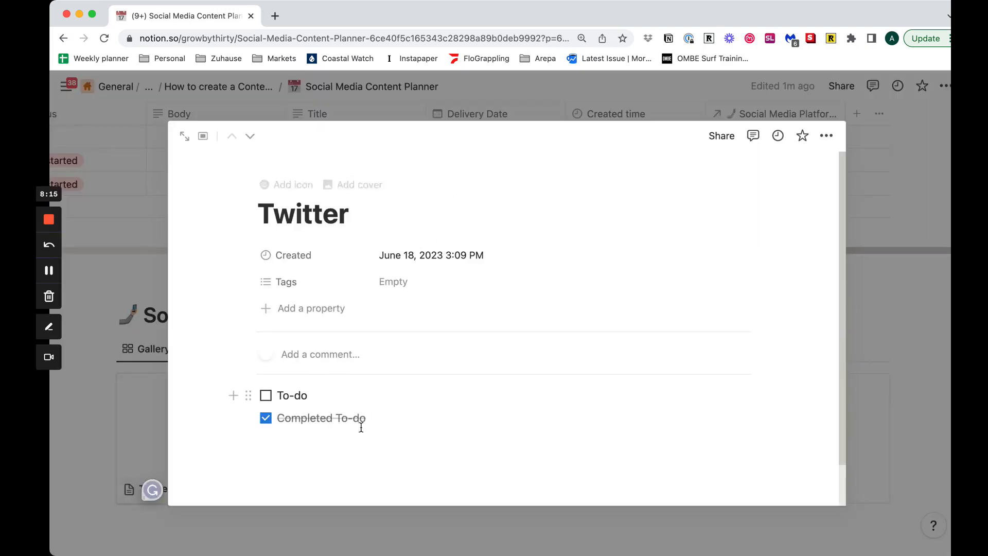
pyautogui.press('super+a')
pyautogui.press('BackSpace')
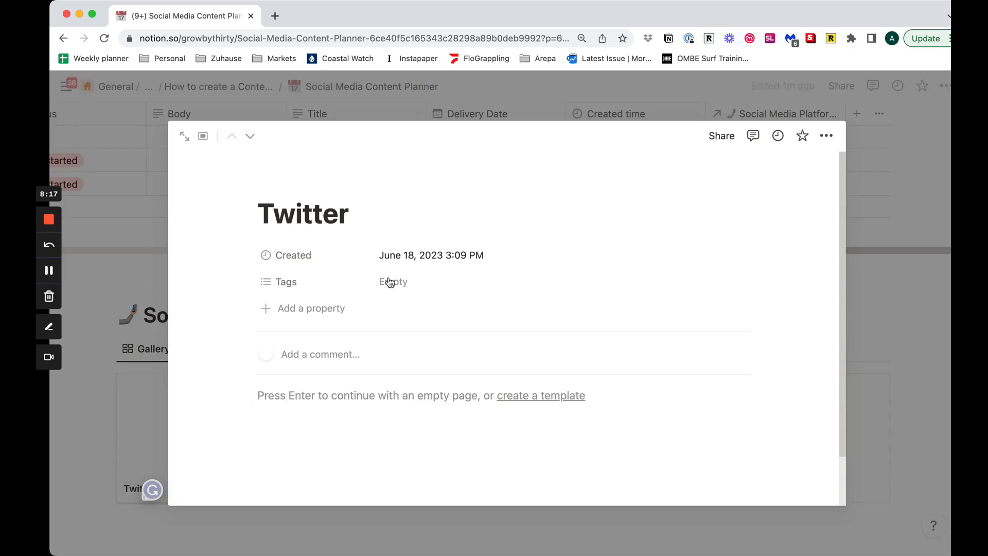
# Step: Delete the Created and Tags properties from the Social Media Platforms database and start an empty body on the Twitter page
pyautogui.click(246, 254)
pyautogui.click(320, 367)
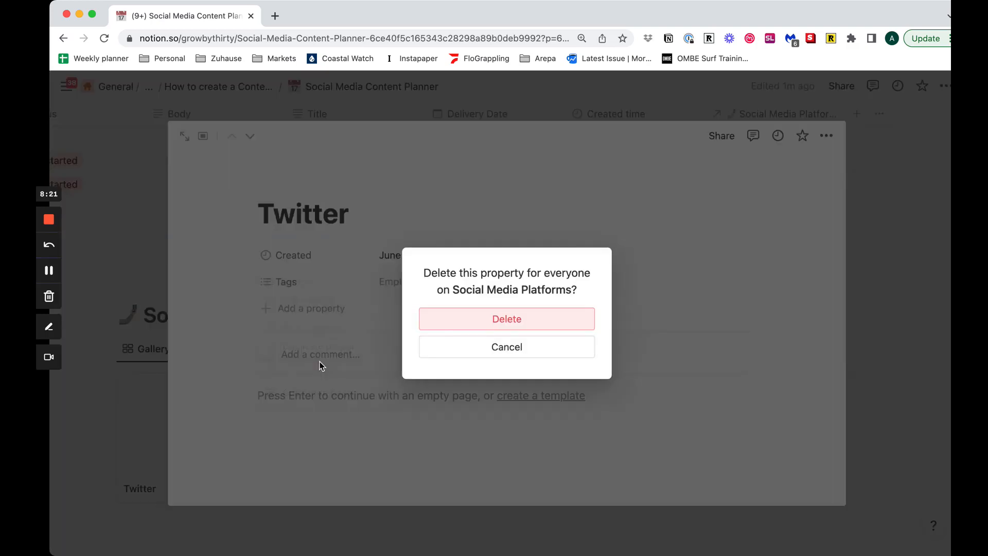
pyautogui.click(455, 319)
pyautogui.click(246, 255)
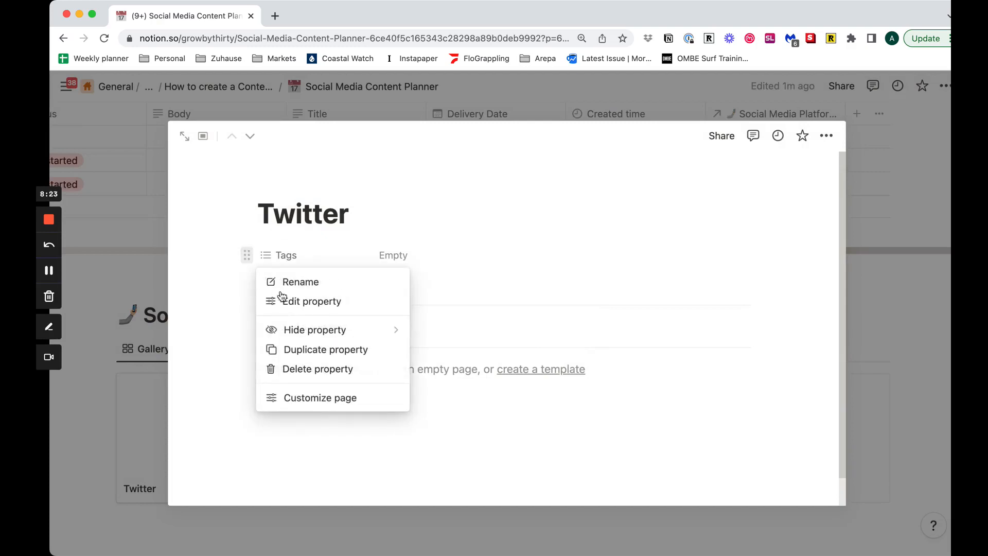
pyautogui.click(304, 368)
pyautogui.click(468, 318)
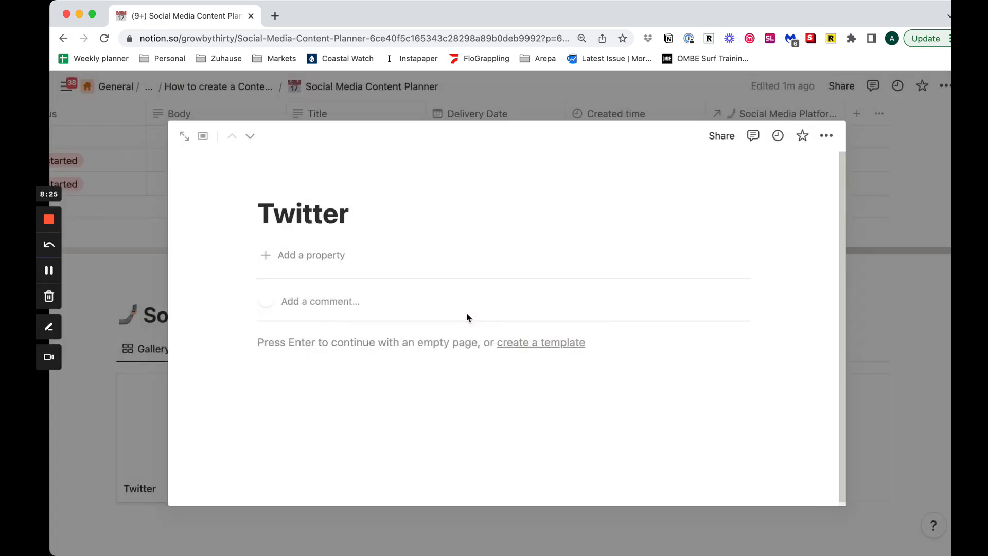
pyautogui.click(368, 392)
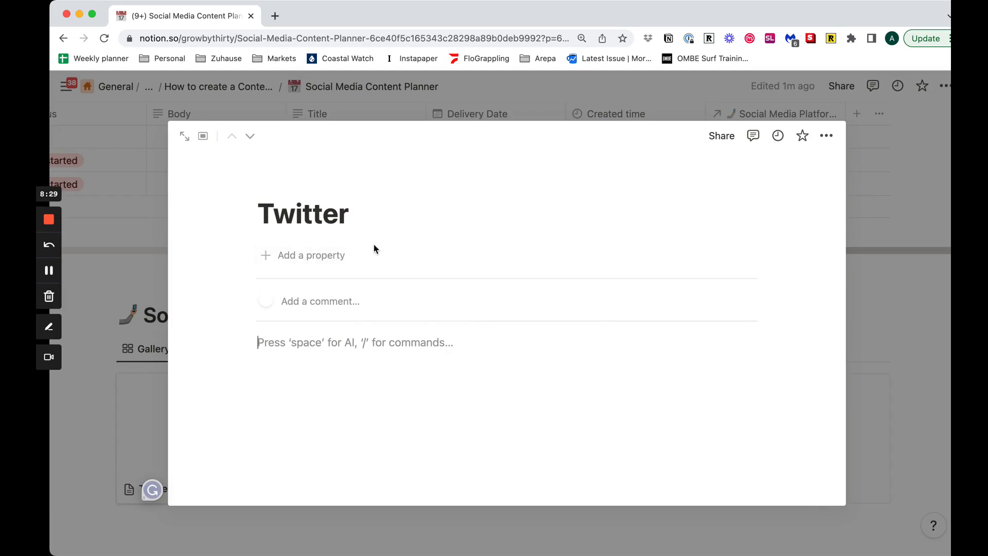
# Step: Add a cover to the Twitter page, using the Unsplash image of a blue bird logo on dark blue found by searching "twitter"
pyautogui.moveTo(316, 199)
pyautogui.click(349, 187)
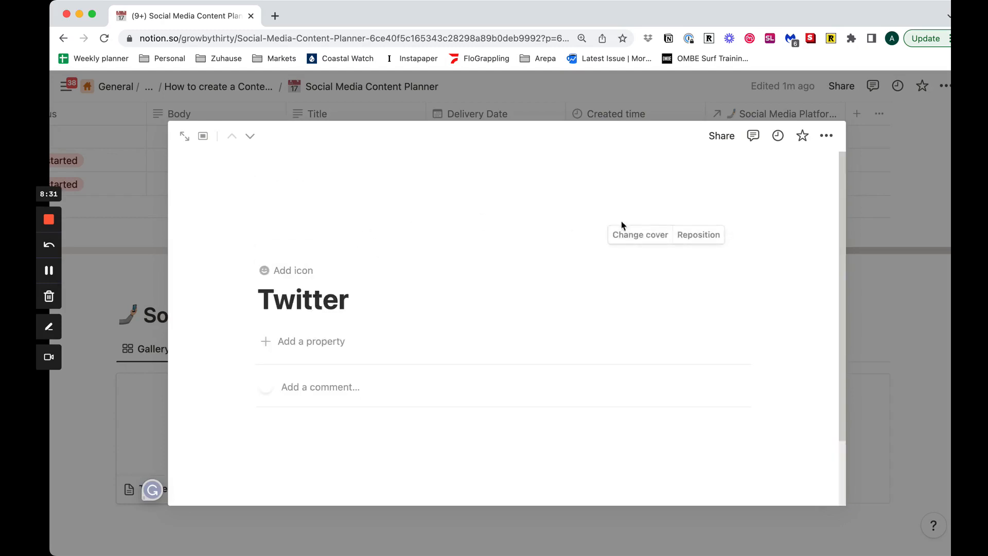
pyautogui.click(639, 236)
pyautogui.click(612, 224)
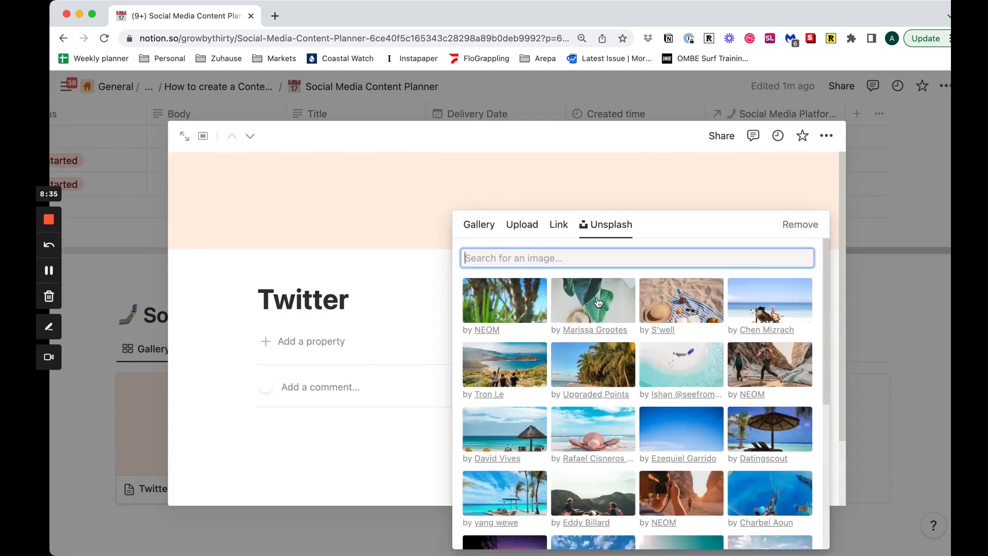
pyautogui.write('twitt')
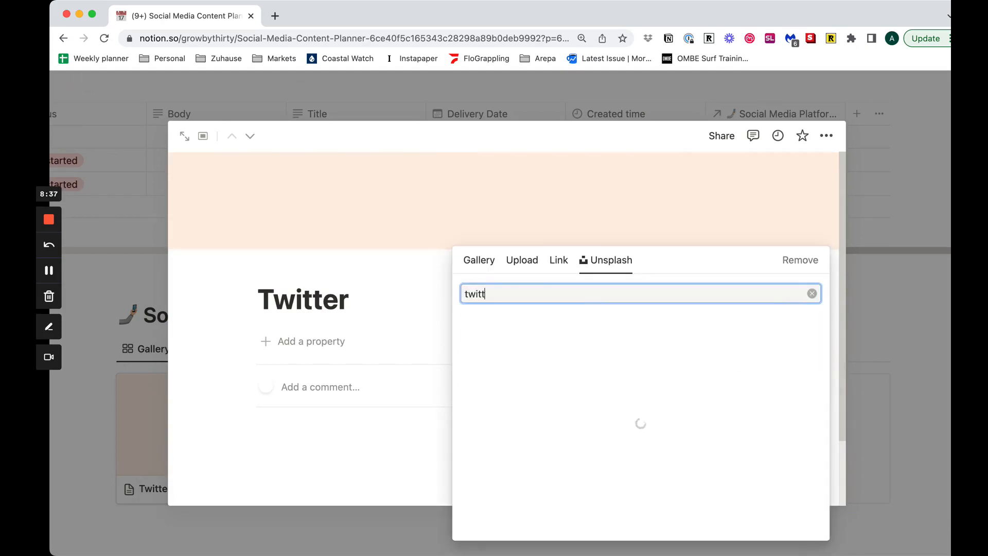
pyautogui.write('e')
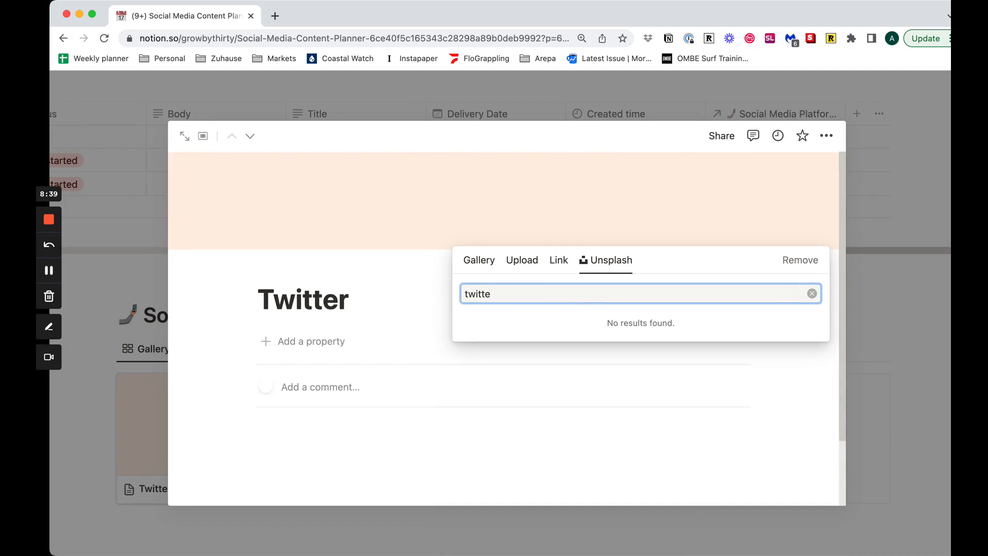
pyautogui.write('r')
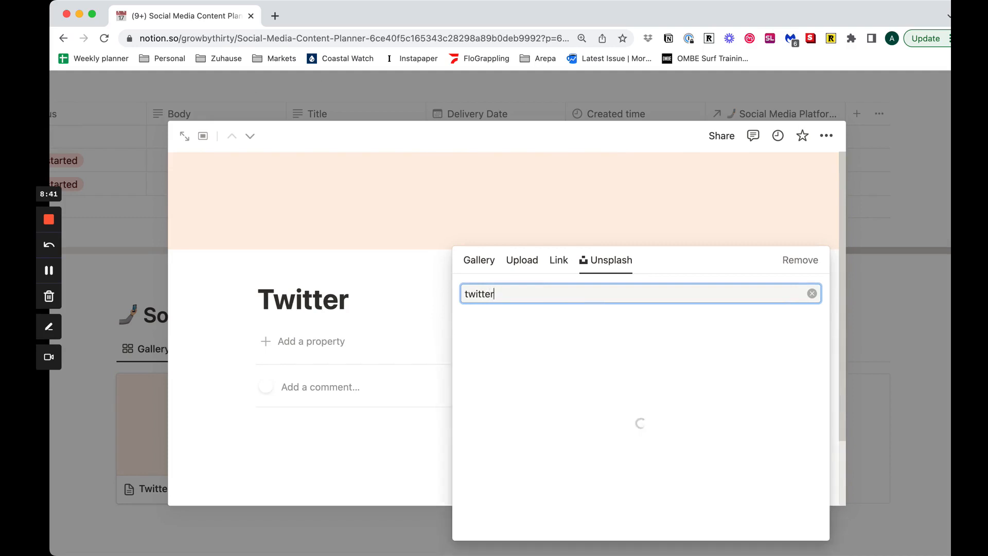
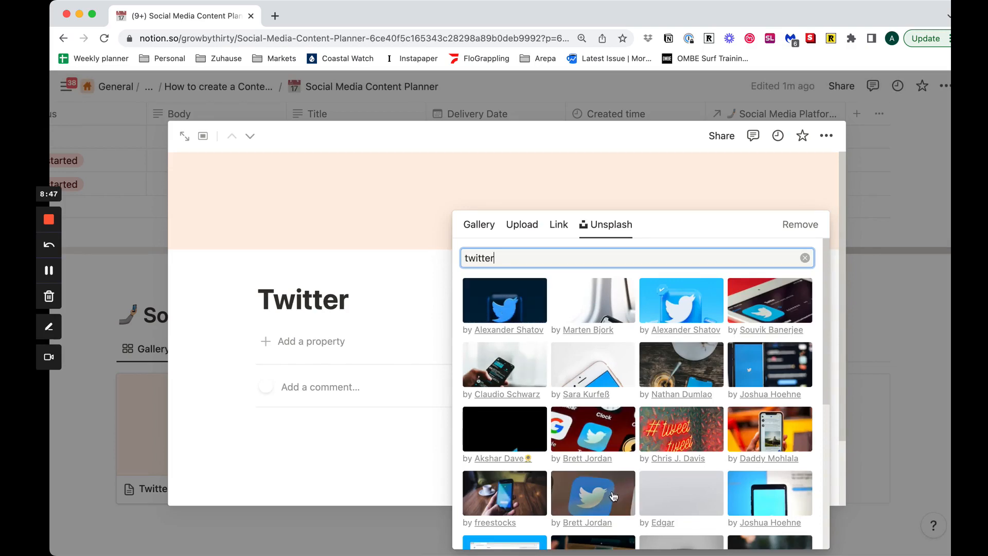
pyautogui.scroll(-3, 571, 478)
pyautogui.scroll(3, 576, 483)
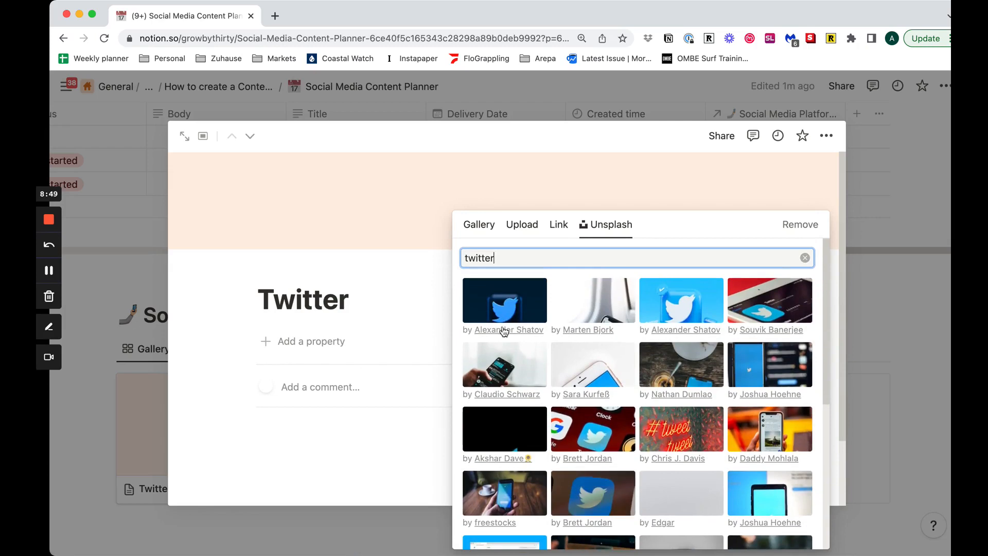
pyautogui.click(524, 307)
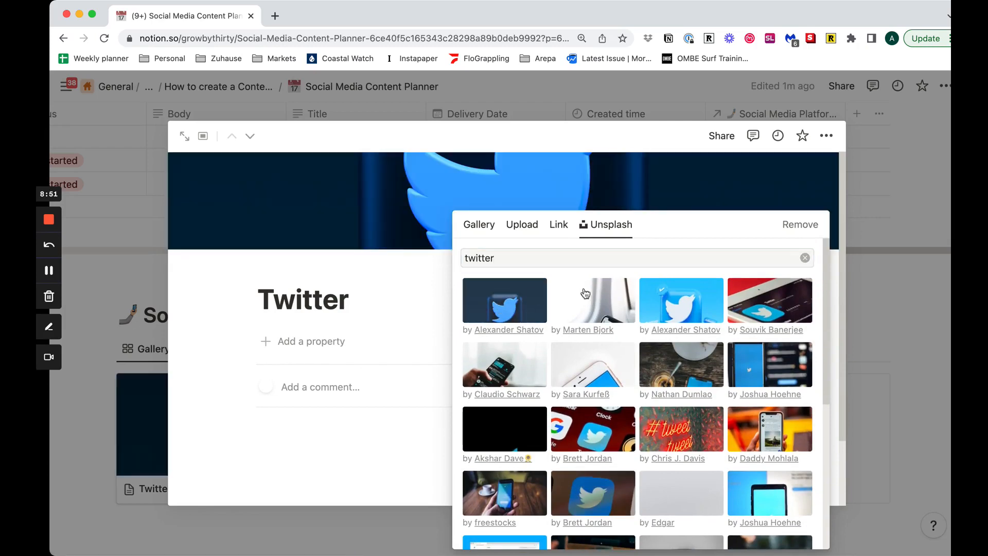
pyautogui.click(329, 440)
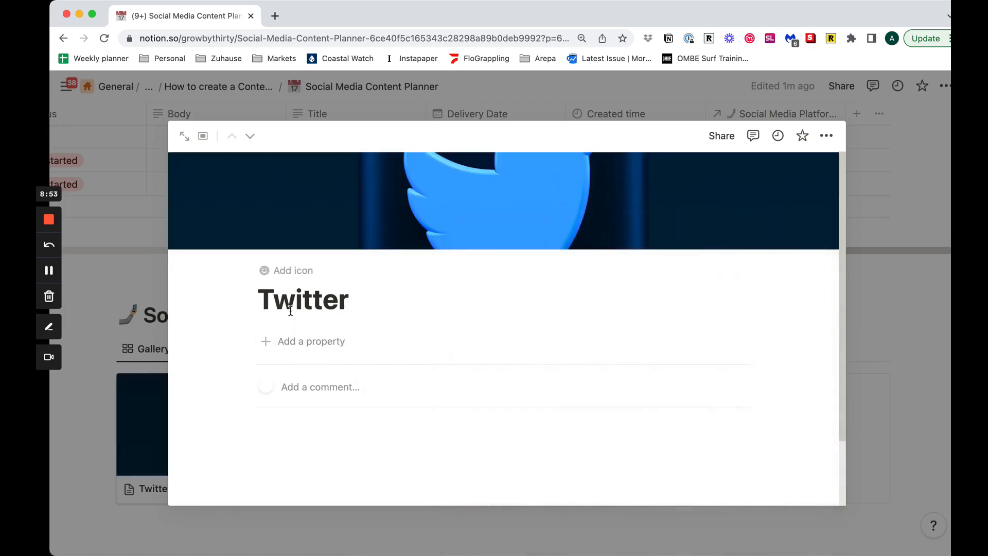
# Step: Search Google for "twitter icon" in a new browser tab and show the image results
pyautogui.click(275, 16)
pyautogui.write('twiotter')
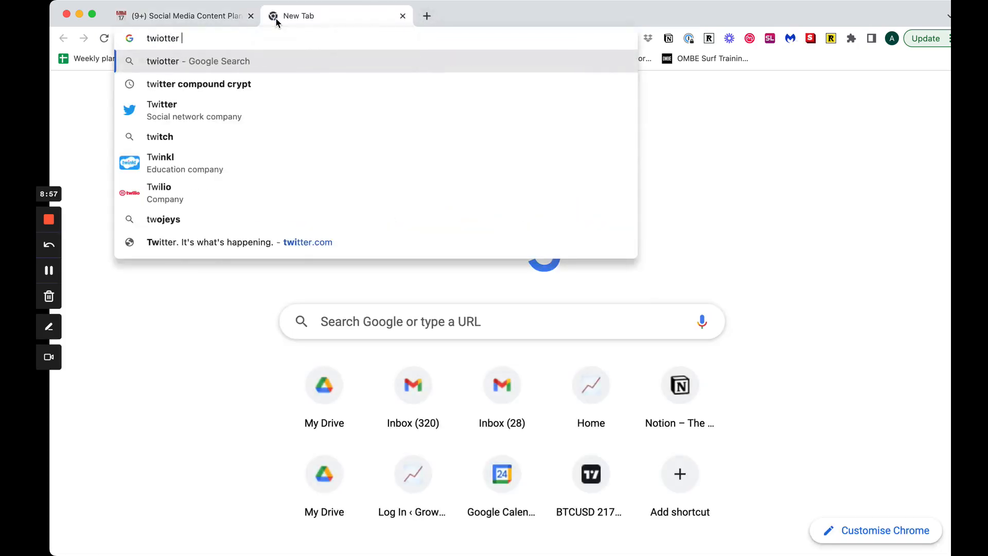
pyautogui.press('BackSpace')
pyautogui.press('BackSpace')
pyautogui.press('BackSpace')
pyautogui.press('BackSpace')
pyautogui.press('BackSpace')
pyautogui.press('BackSpace')
pyautogui.write('it')
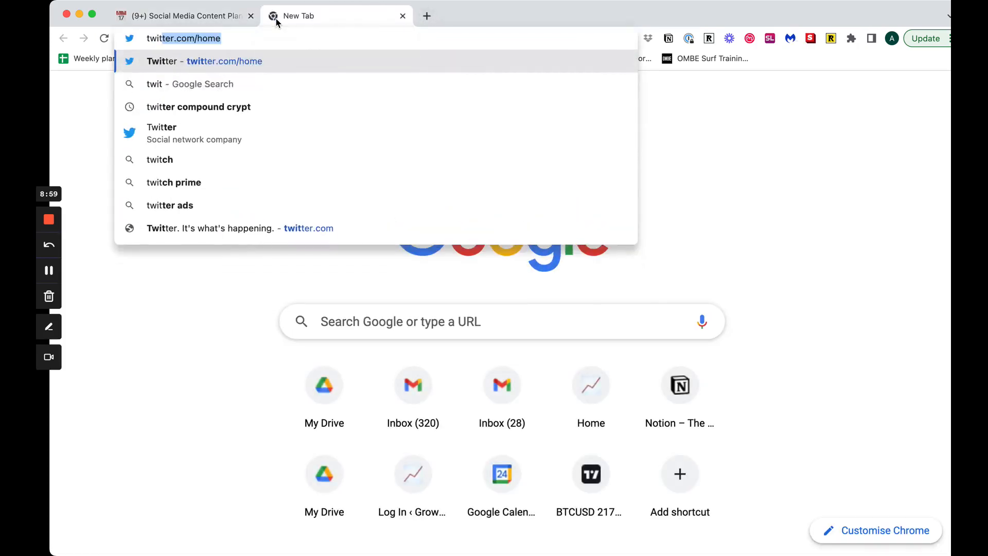
pyautogui.write('ter icon')
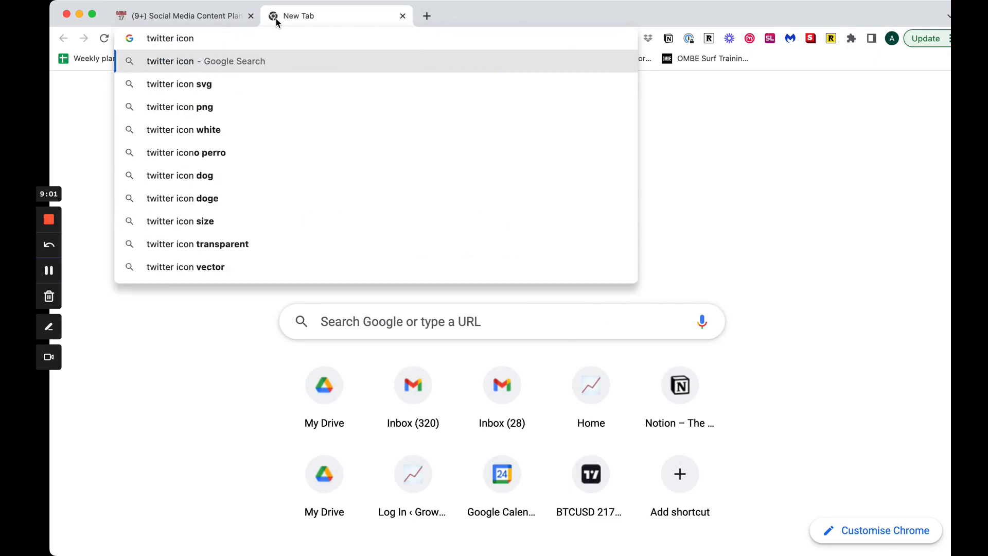
pyautogui.press('Return')
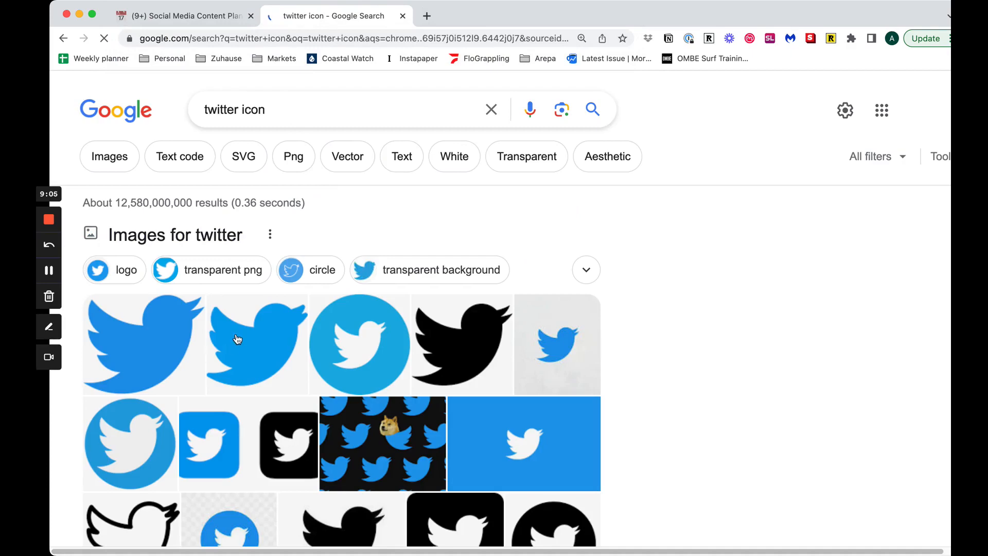
pyautogui.scroll(-1, 237, 338)
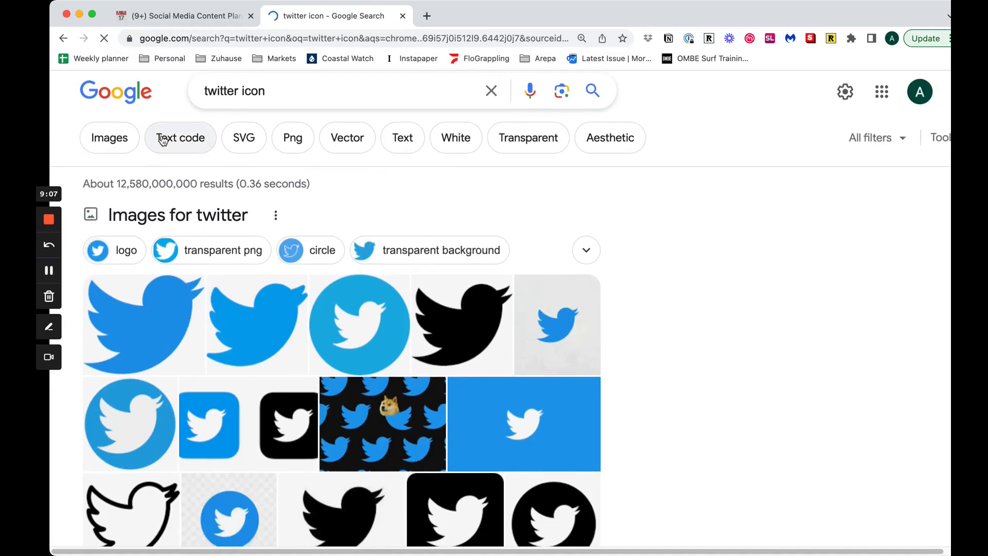
pyautogui.click(119, 144)
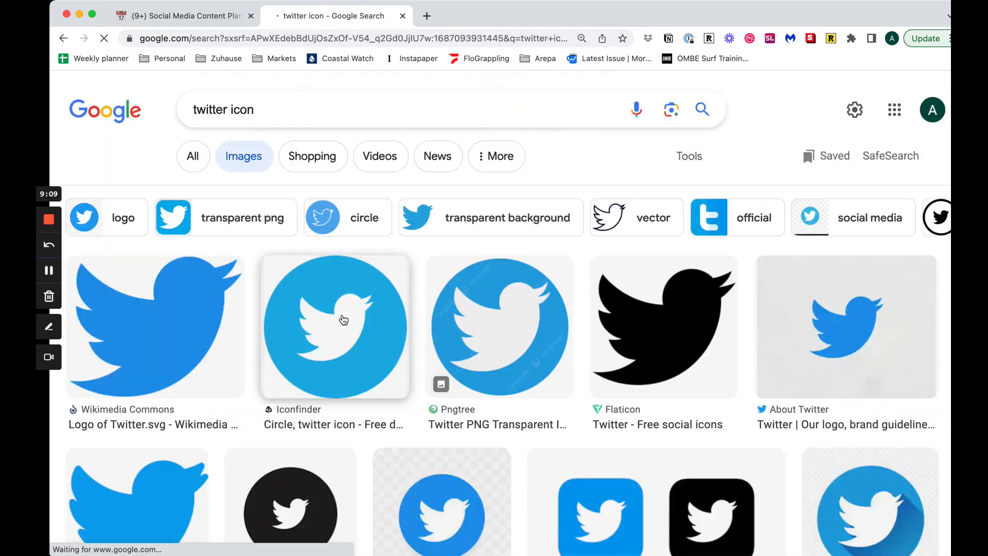
# Step: Copy the image address of the circular blue Twitter icon from Iconfinder
pyautogui.scroll(-3, 334, 326)
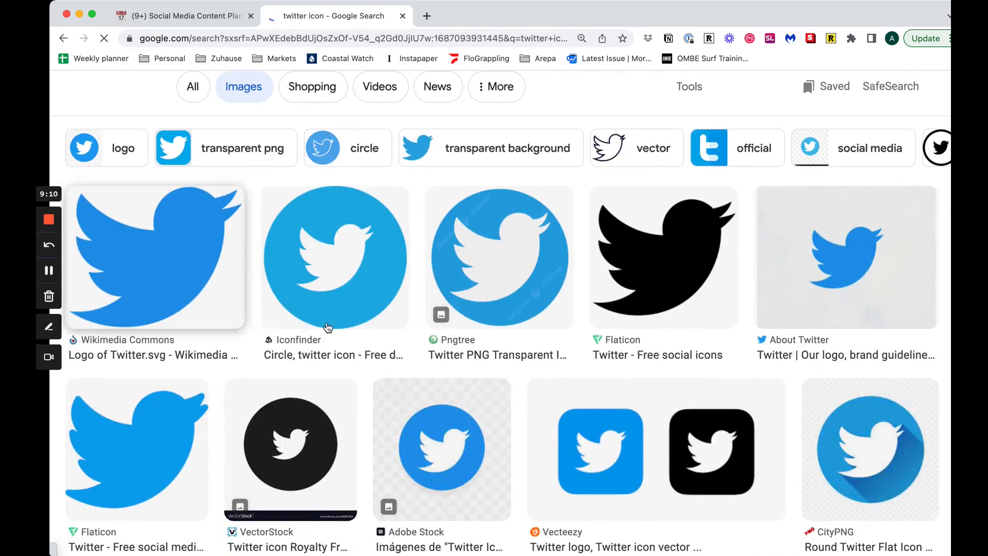
pyautogui.rightClick(345, 277)
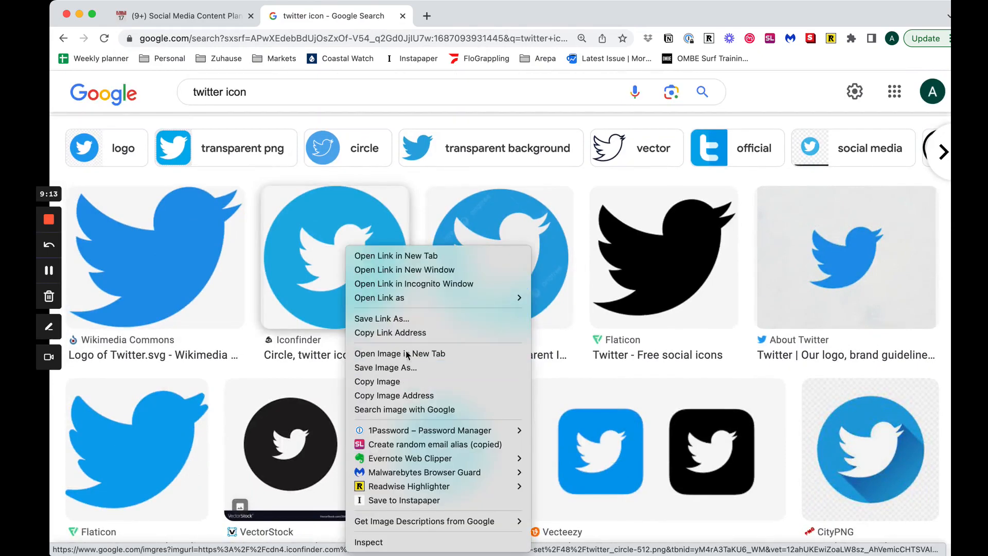
pyautogui.click(419, 397)
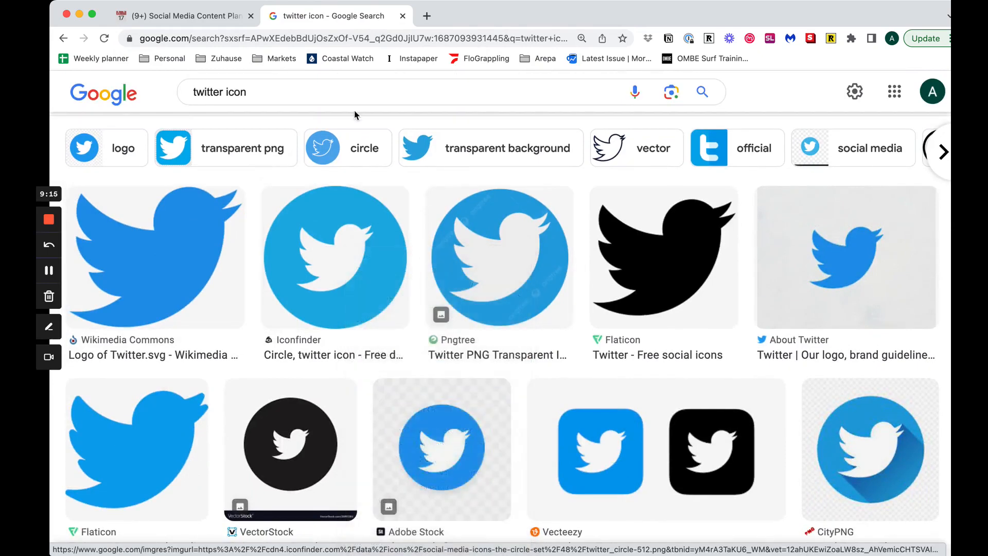
# Step: Back in Notion, give the Twitter page a custom icon from the copied image link and close the page
pyautogui.click(223, 15)
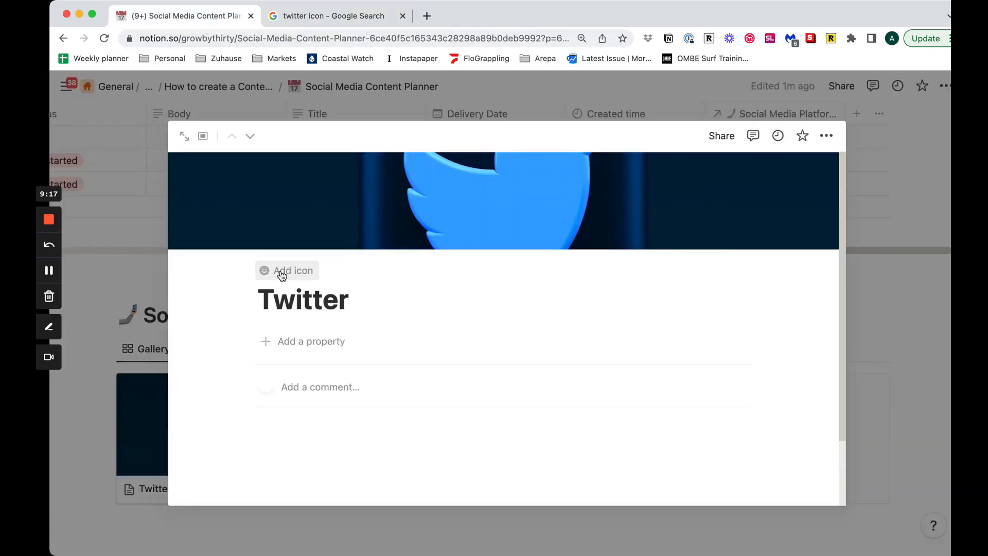
pyautogui.click(281, 274)
pyautogui.click(242, 297)
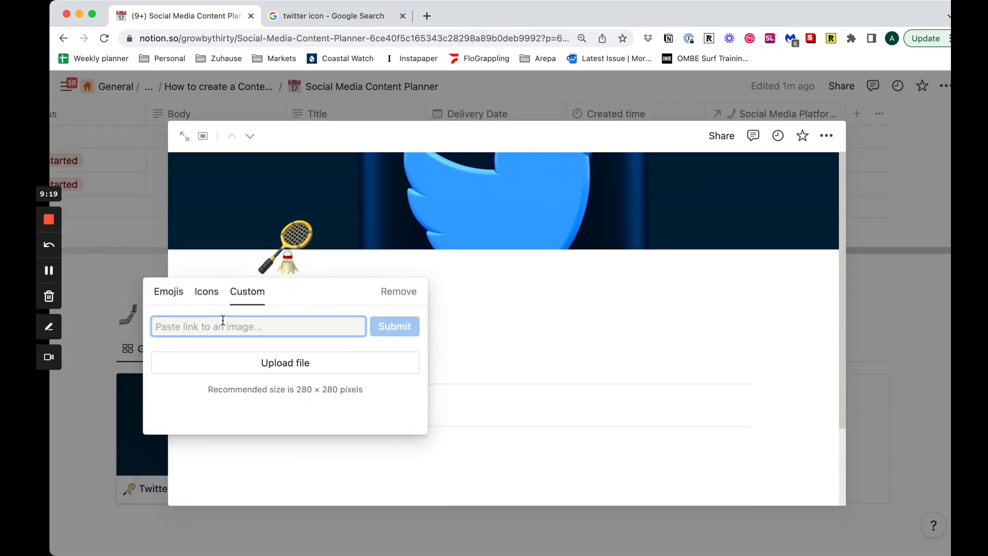
pyautogui.press('super+v')
pyautogui.click(394, 326)
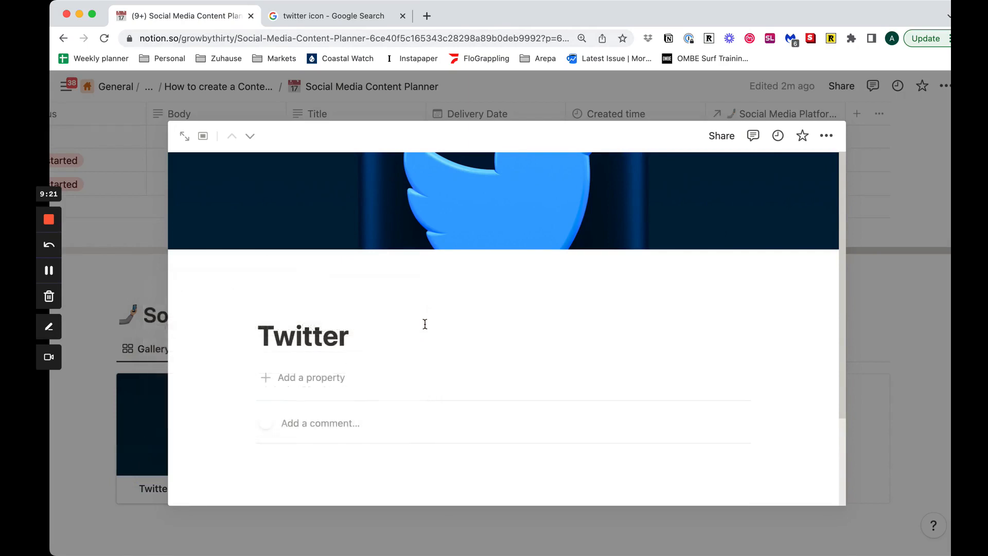
pyautogui.click(858, 293)
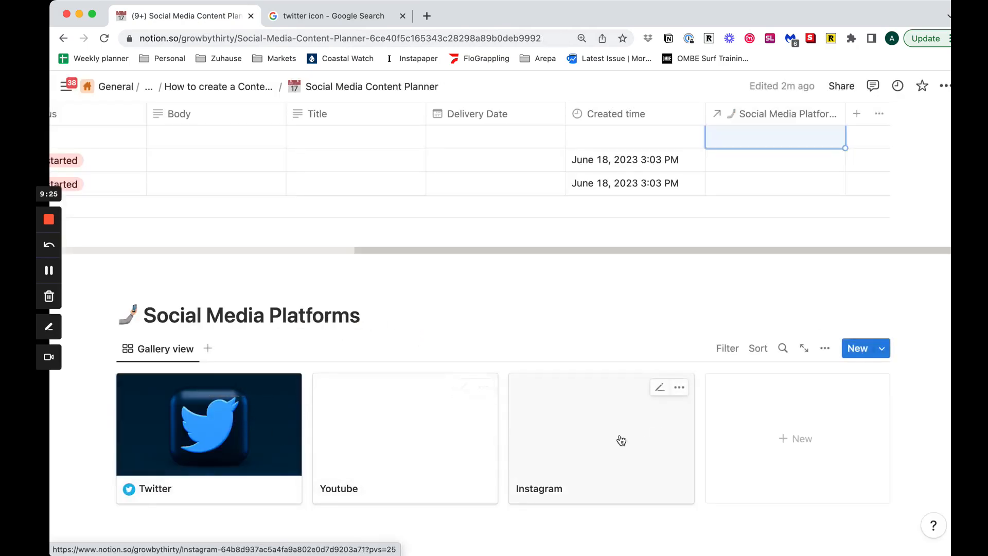
pyautogui.scroll(1, 453, 436)
pyautogui.scroll(-1, 453, 435)
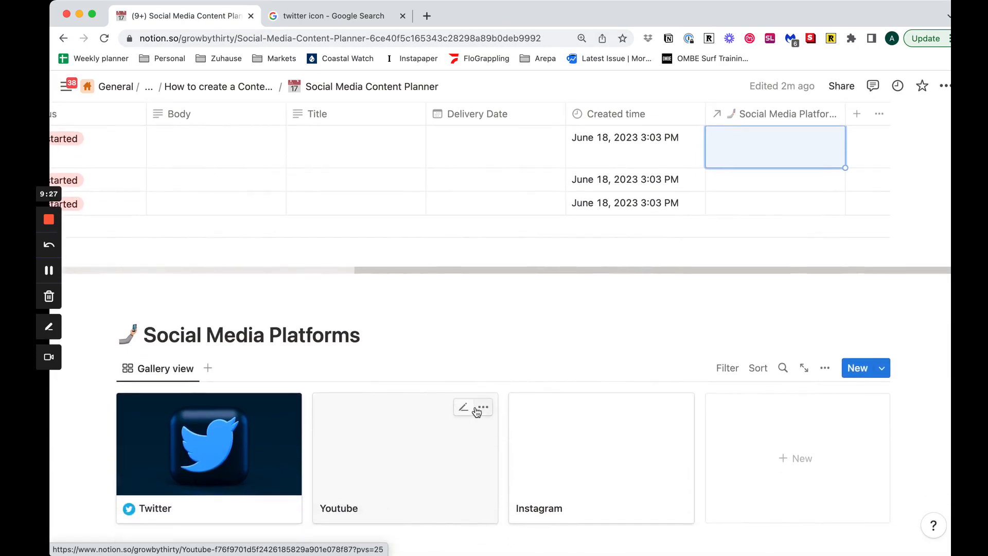
pyautogui.scroll(-1, 458, 344)
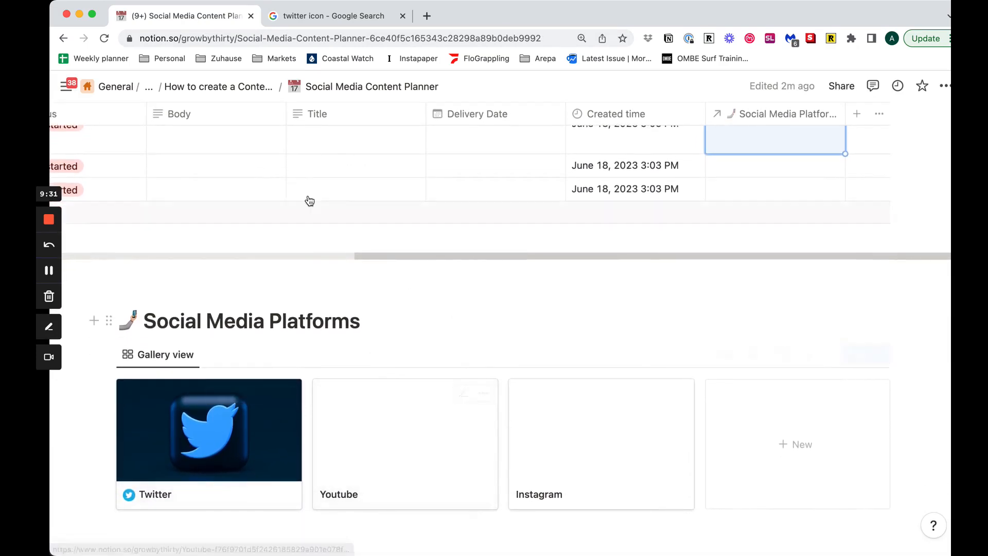
pyautogui.scroll(3, 469, 302)
pyautogui.scroll(-1, 468, 309)
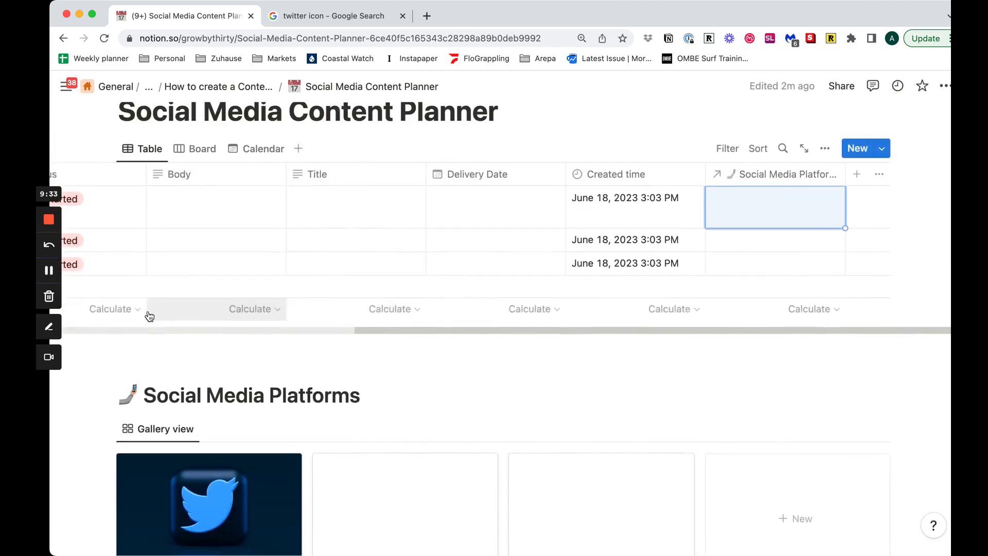
pyautogui.click(48, 270)
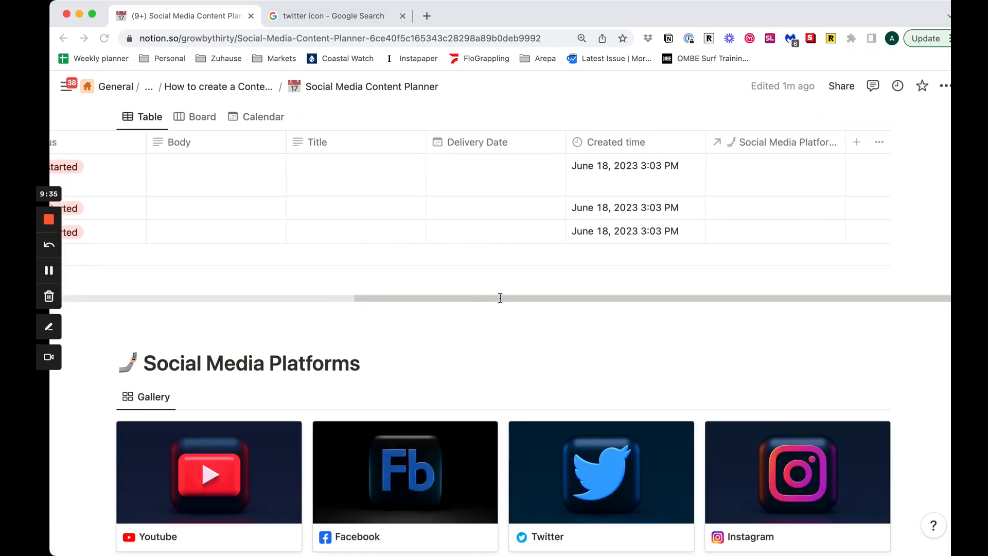
# Step: Link Youtube in the first row's Social Media Platforms relation and move that column directly after Name
pyautogui.click(500, 297)
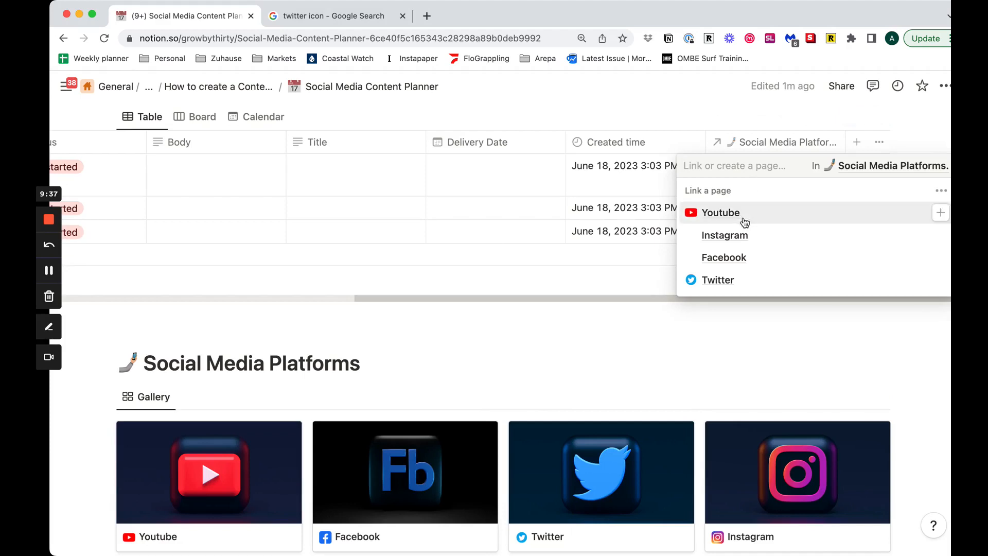
pyautogui.click(941, 213)
pyautogui.click(653, 288)
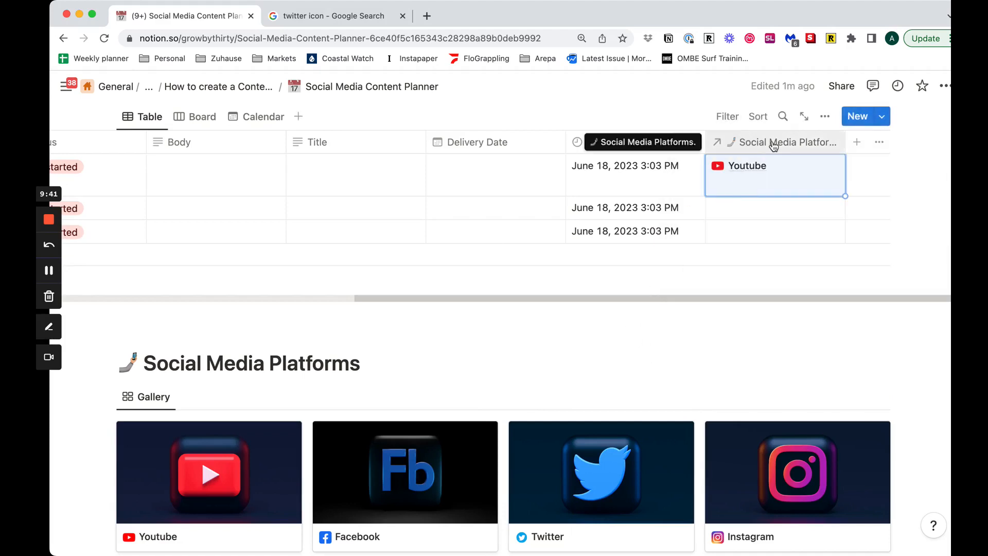
pyautogui.moveTo(773, 146); pyautogui.dragTo(396, 144)
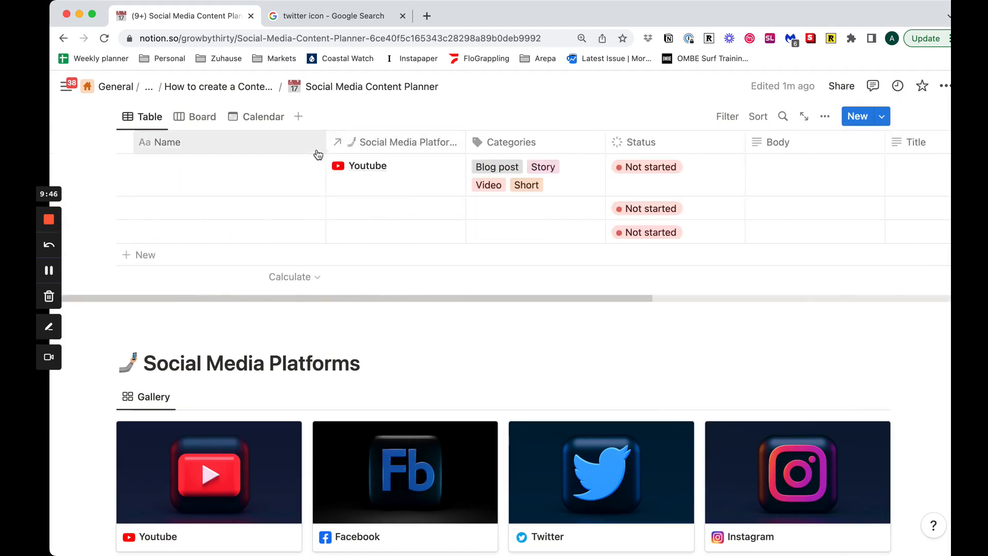
# Step: Name the three content planner entries Post 1, Post 2 and Post 3
pyautogui.click(249, 189)
pyautogui.write('Pis')
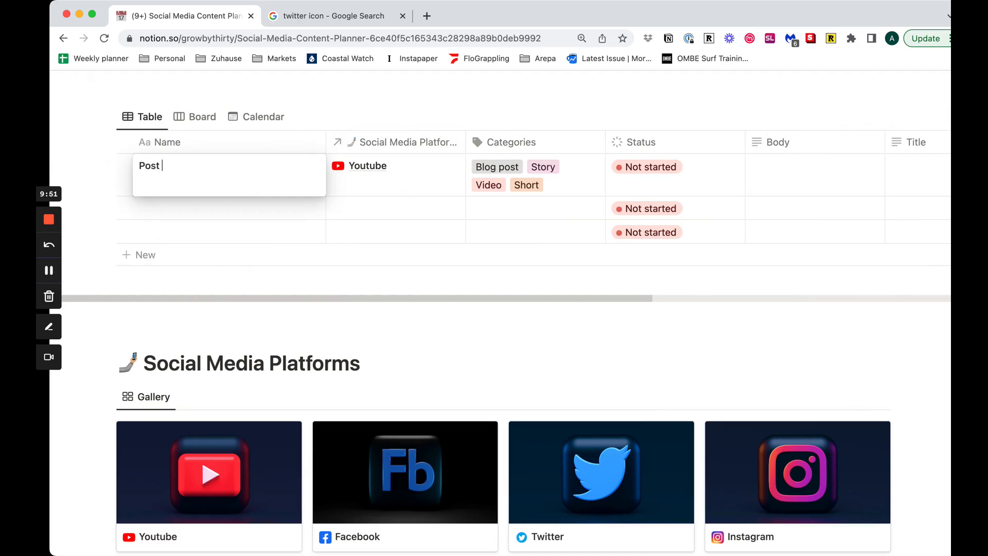
pyautogui.write('1')
pyautogui.press('Return')
pyautogui.write('Post 2')
pyautogui.press('Return')
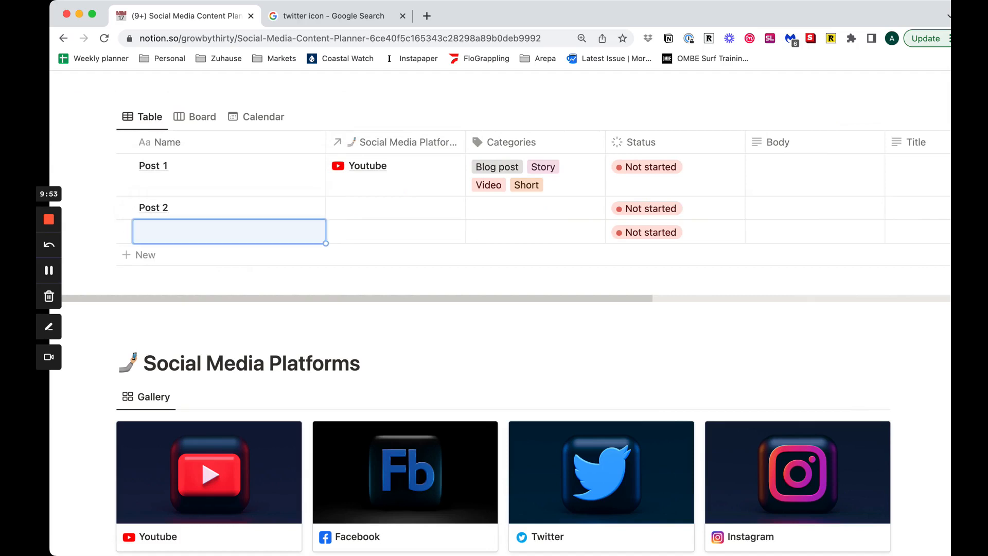
pyautogui.write('Post')
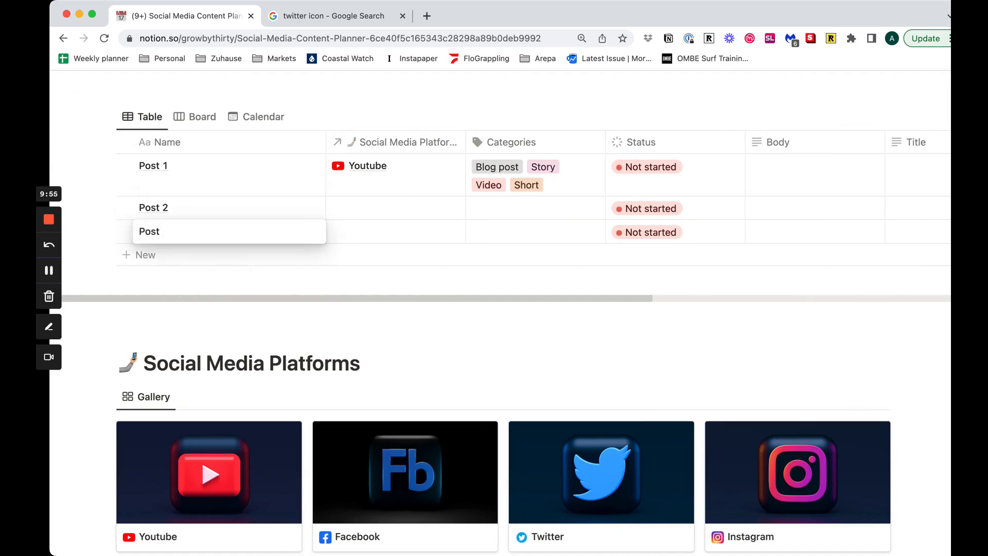
pyautogui.write(' 3')
pyautogui.press('Return')
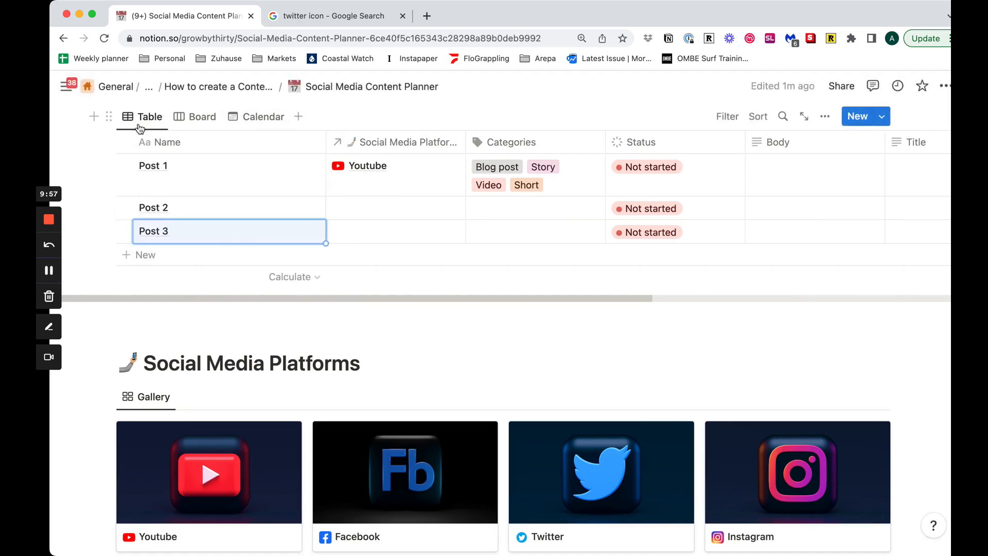
# Step: Show the Social Media Platforms and Status properties on the cards of the Board view
pyautogui.click(194, 117)
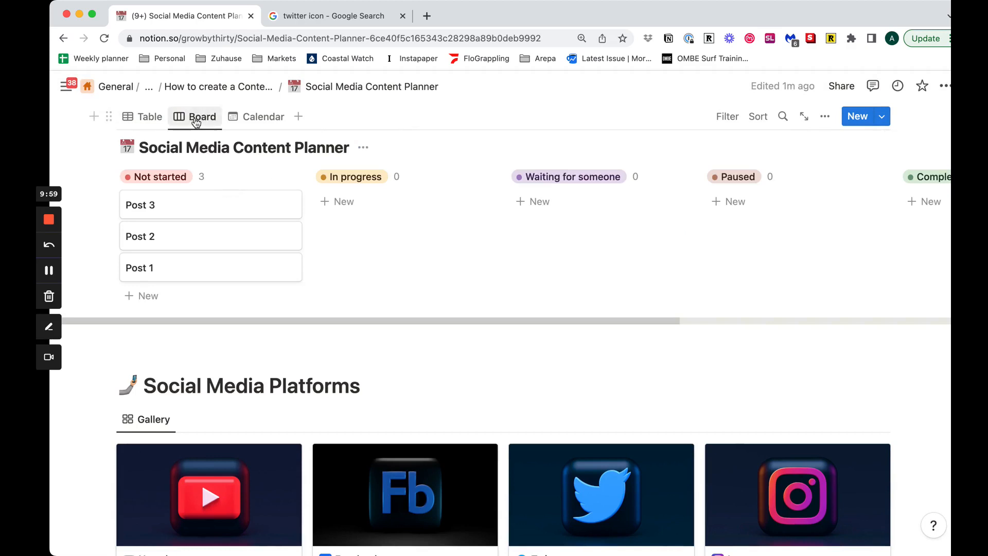
pyautogui.click(195, 118)
pyautogui.click(206, 163)
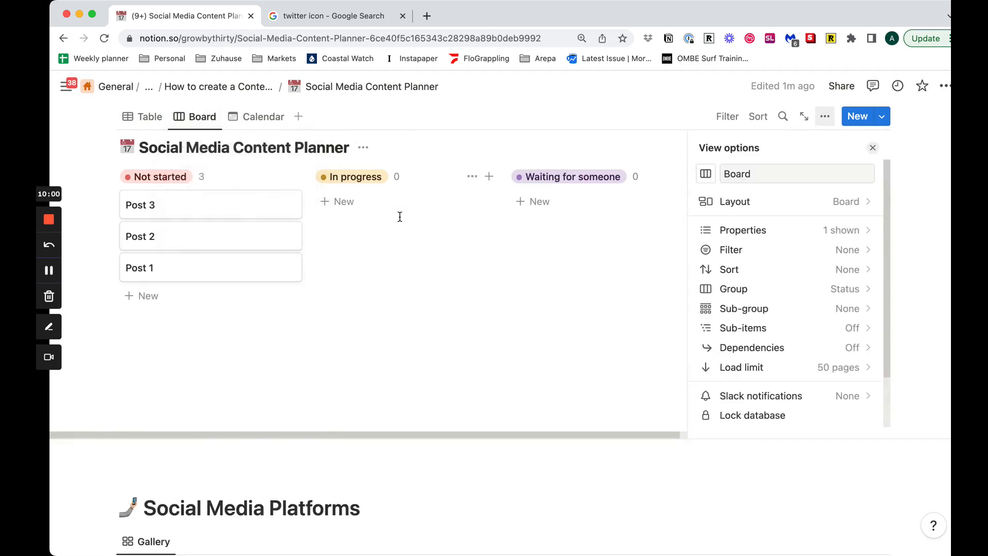
pyautogui.click(786, 233)
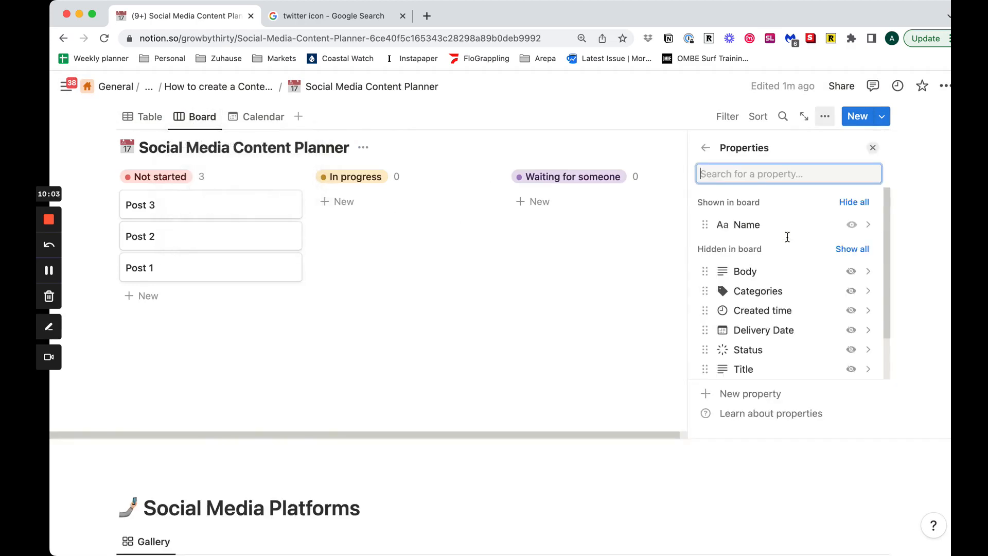
pyautogui.scroll(-2, 810, 346)
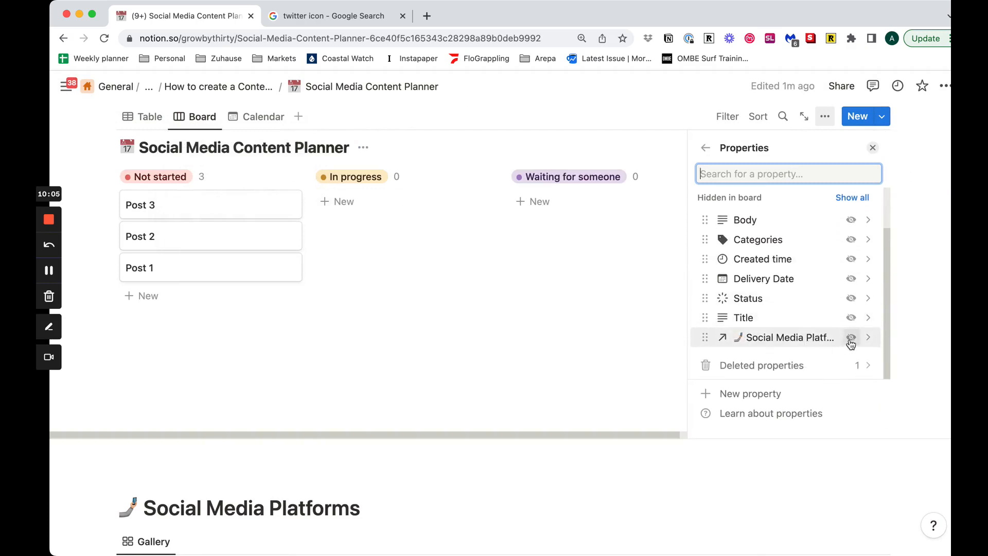
pyautogui.click(851, 339)
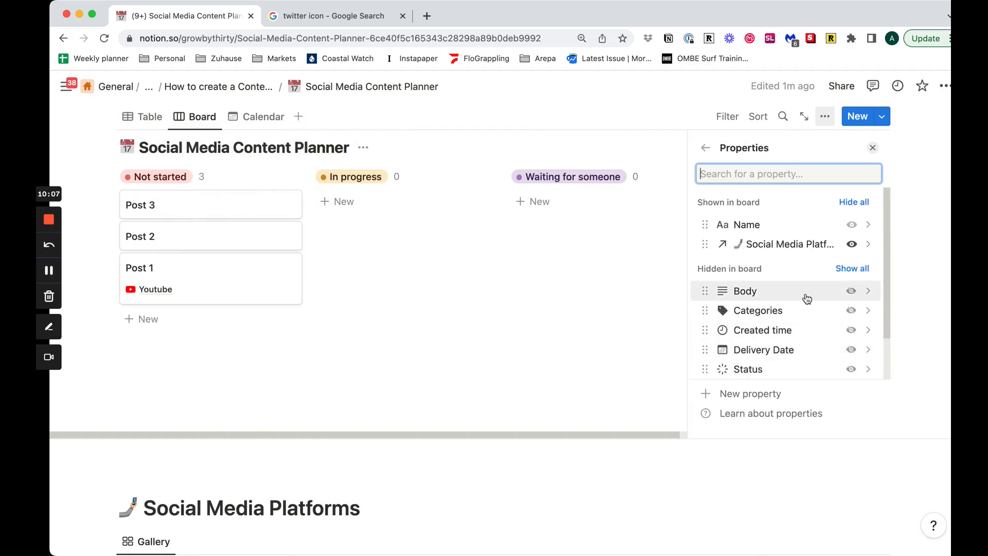
pyautogui.click(852, 369)
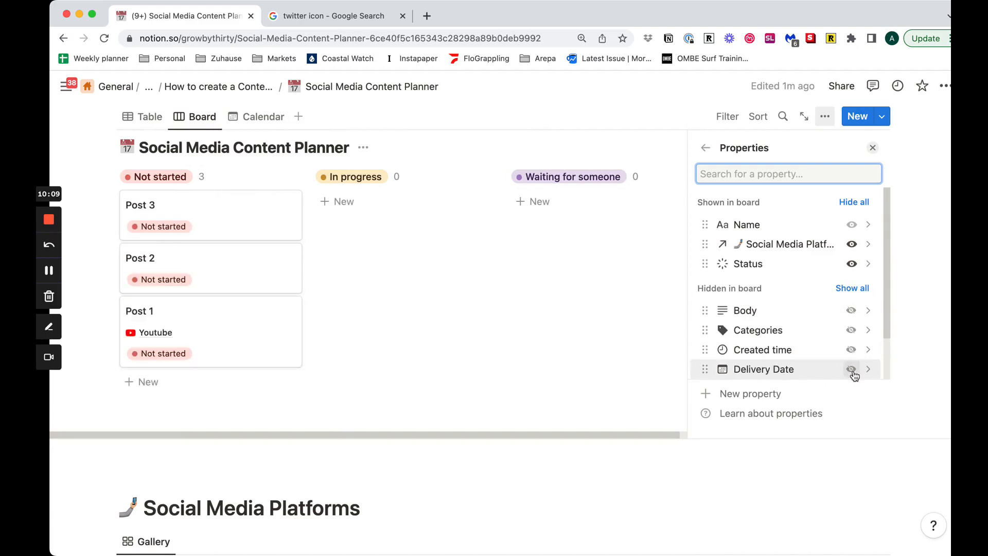
pyautogui.click(576, 103)
# Step: Set Post 3's status to In progress on the board, and return its card to Not started between Post 2 and Post 1
pyautogui.click(177, 230)
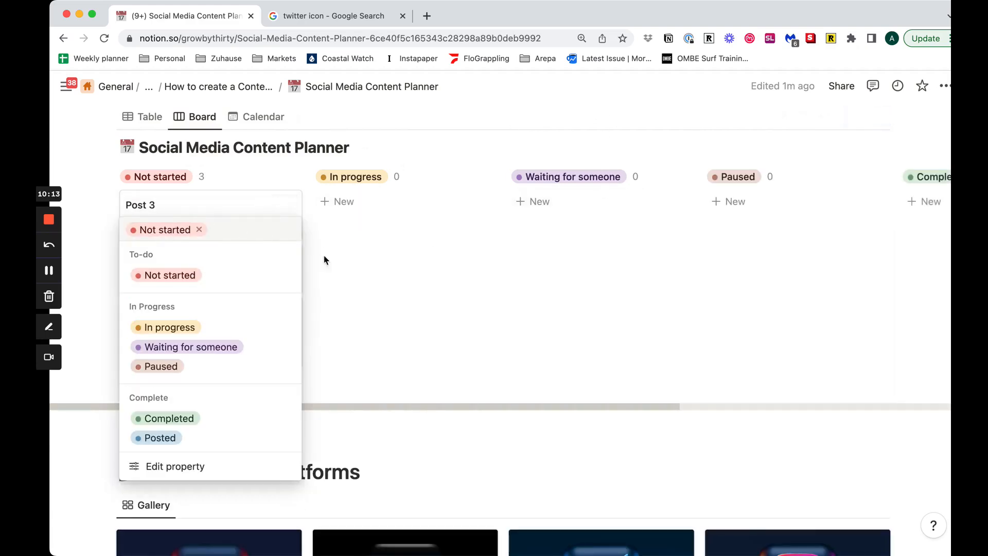
pyautogui.click(186, 328)
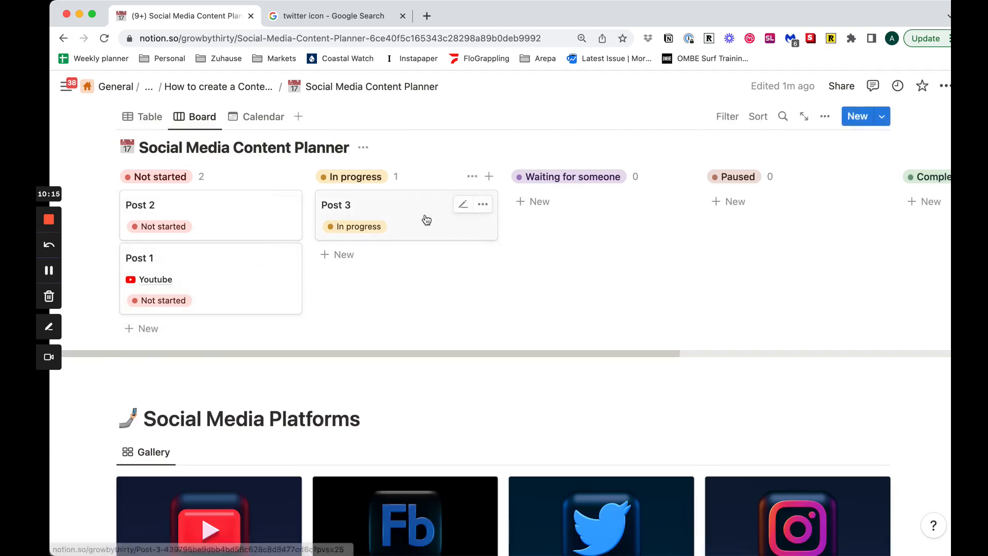
pyautogui.moveTo(426, 220); pyautogui.dragTo(261, 243)
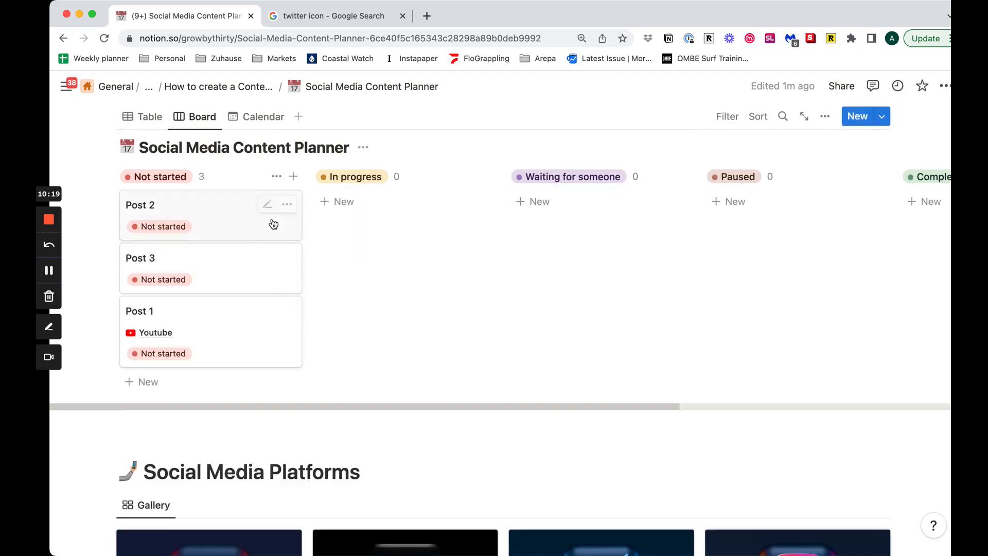
# Step: Show the Status and Social Media Platforms properties on the entries of the Calendar view
pyautogui.click(256, 118)
pyautogui.scroll(-2, 262, 257)
pyautogui.scroll(3, 262, 257)
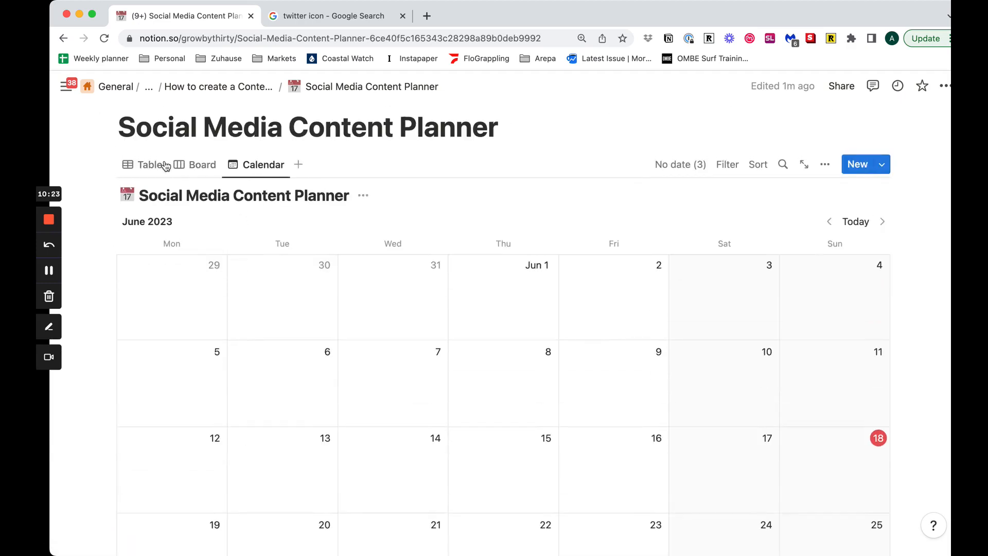
pyautogui.click(237, 172)
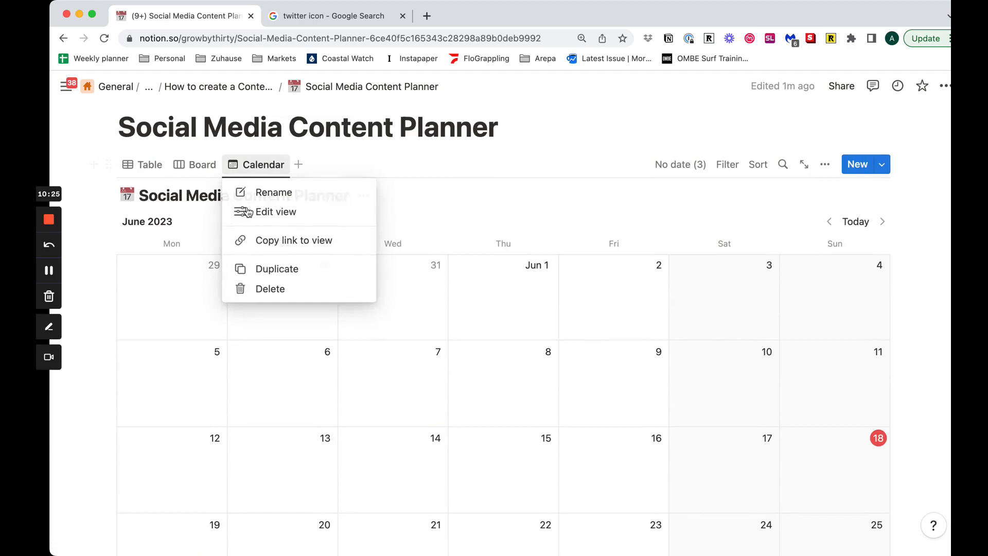
pyautogui.click(275, 212)
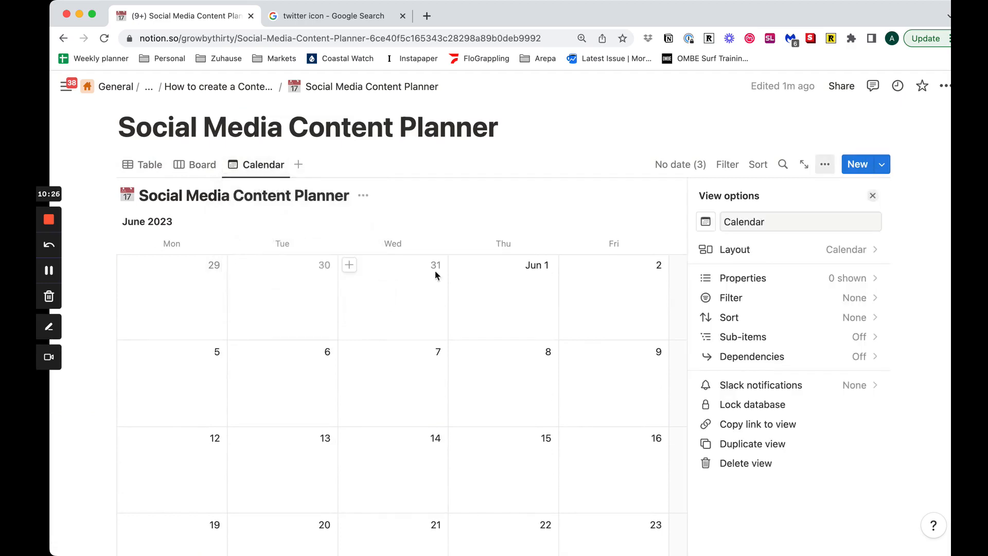
pyautogui.click(798, 277)
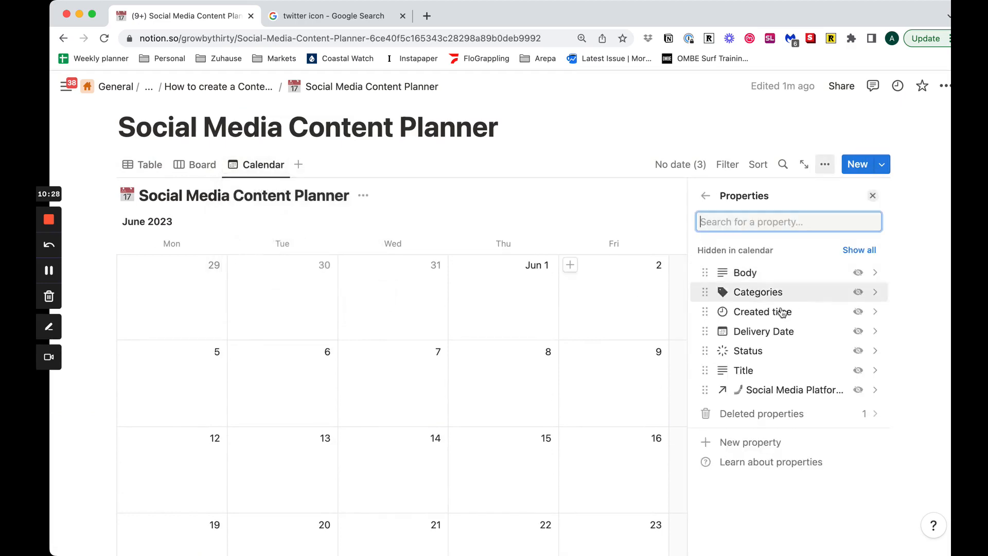
pyautogui.click(858, 352)
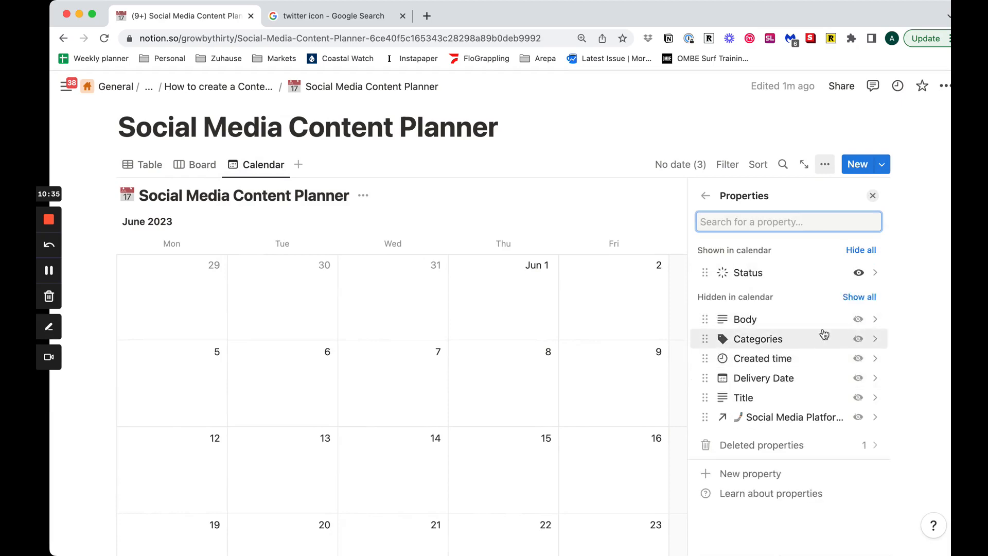
pyautogui.click(858, 416)
pyautogui.click(613, 139)
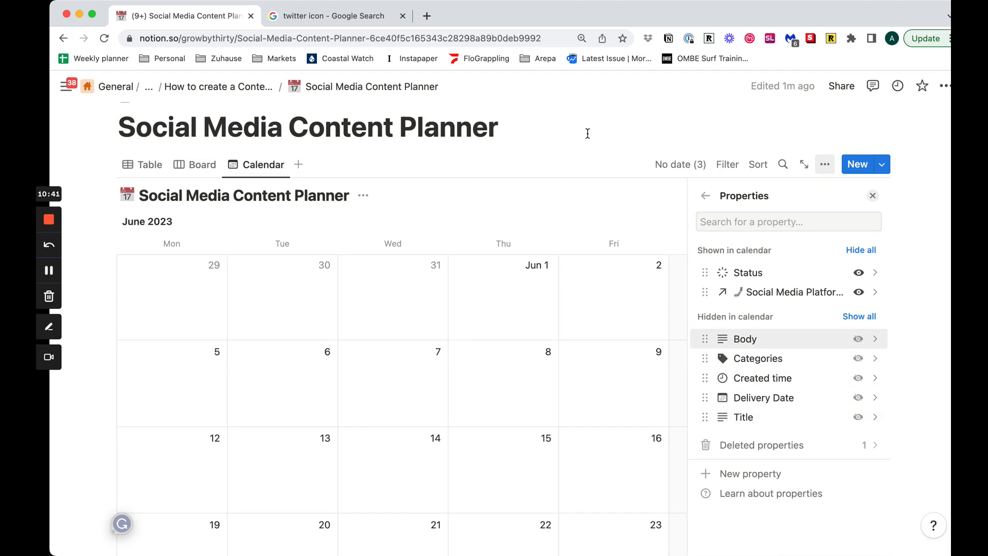
pyautogui.click(872, 195)
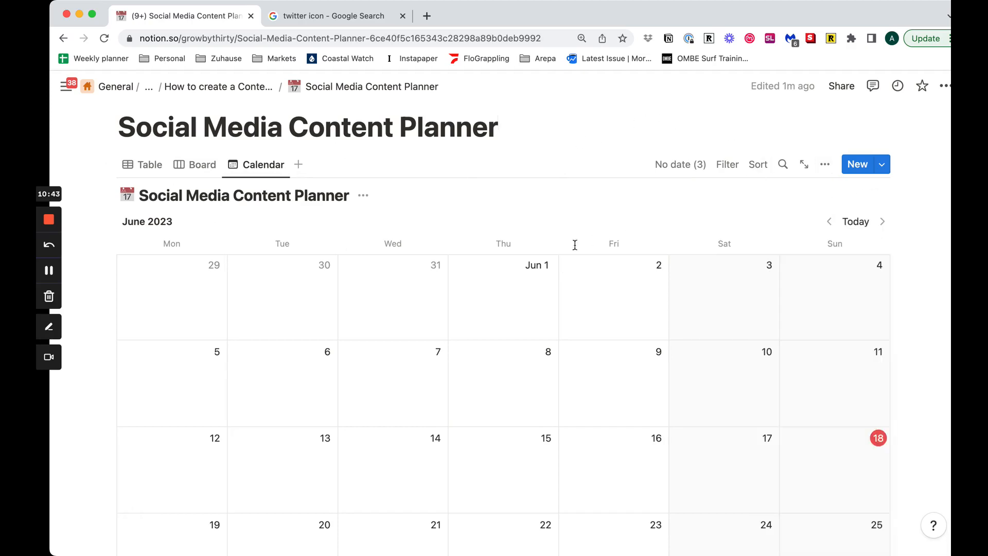
# Step: Add an entry named New post on June 19 in the content planner's calendar
pyautogui.scroll(-8, 420, 234)
pyautogui.scroll(4, 419, 234)
pyautogui.scroll(2, 419, 242)
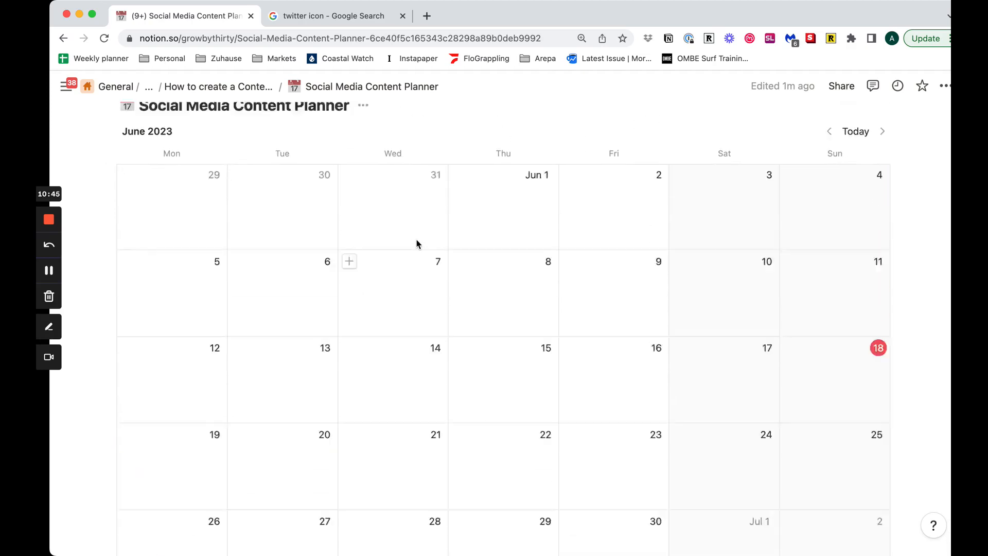
pyautogui.scroll(-2, 385, 221)
pyautogui.scroll(1, 416, 225)
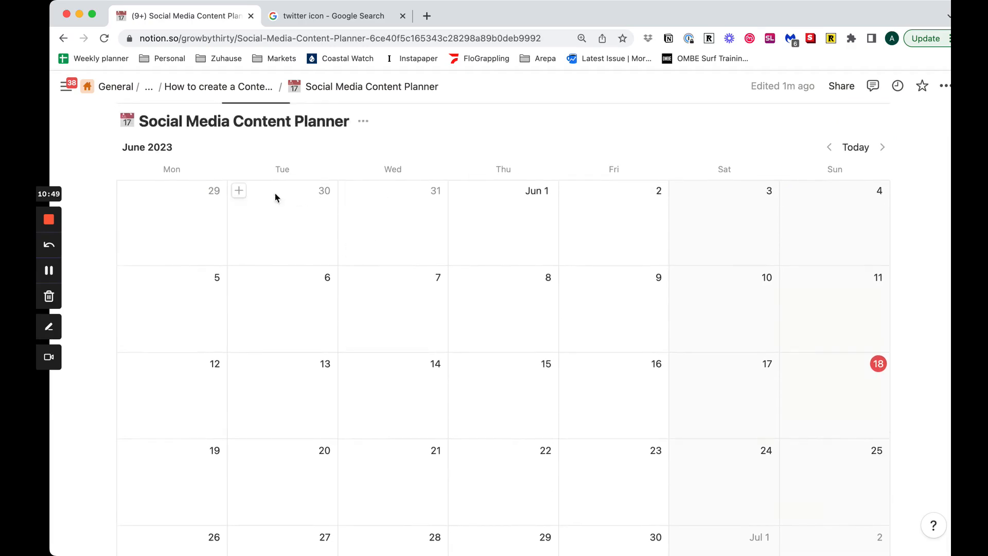
pyautogui.scroll(-1, 252, 257)
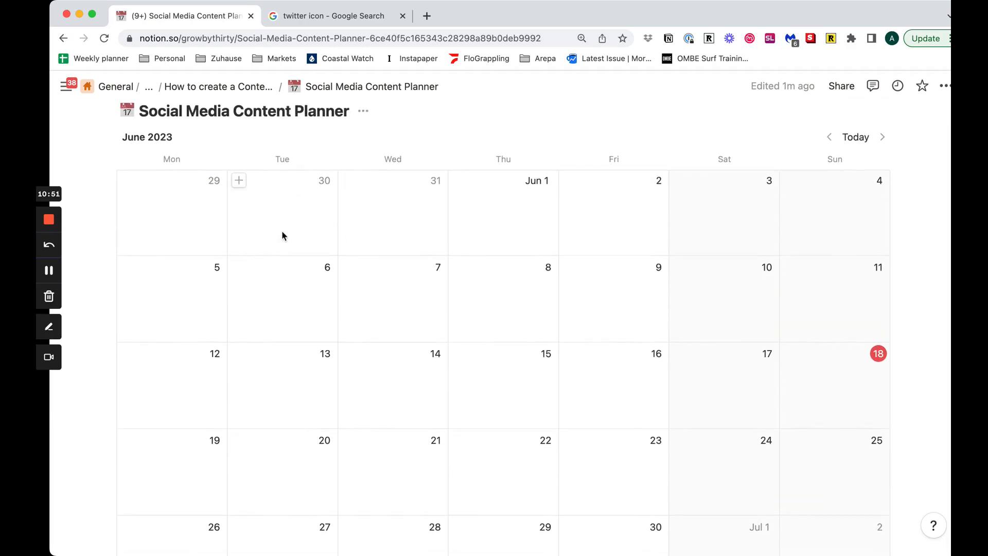
pyautogui.scroll(-1, 240, 332)
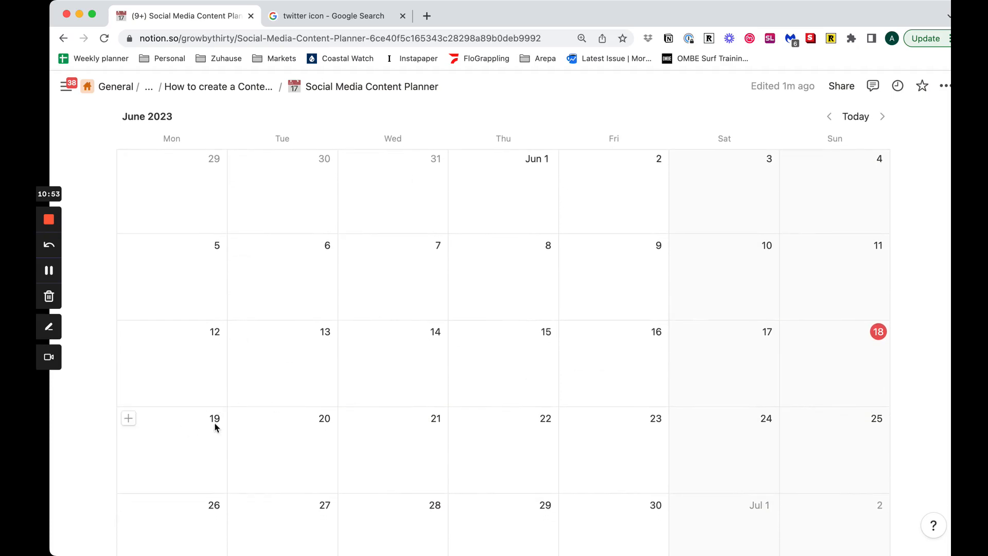
pyautogui.click(128, 417)
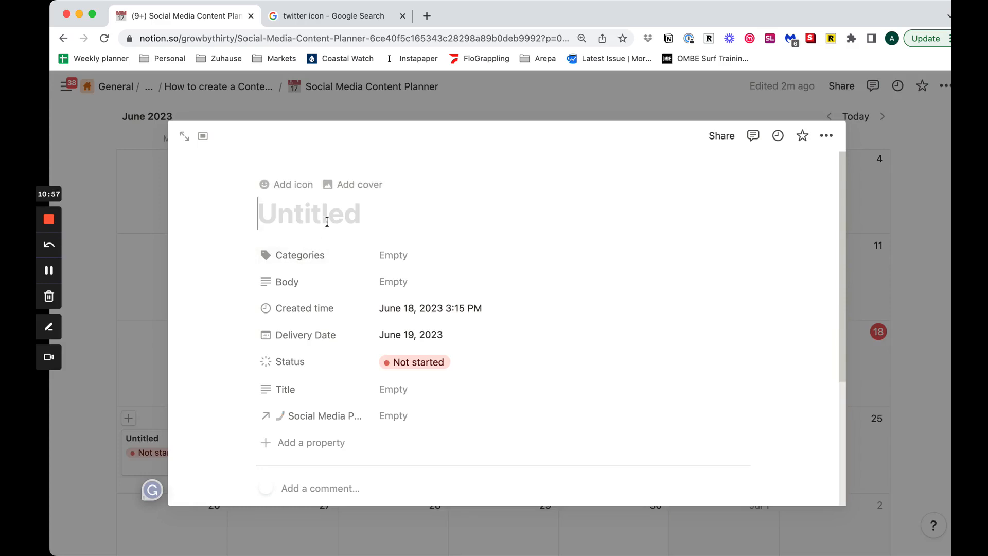
pyautogui.write('New post')
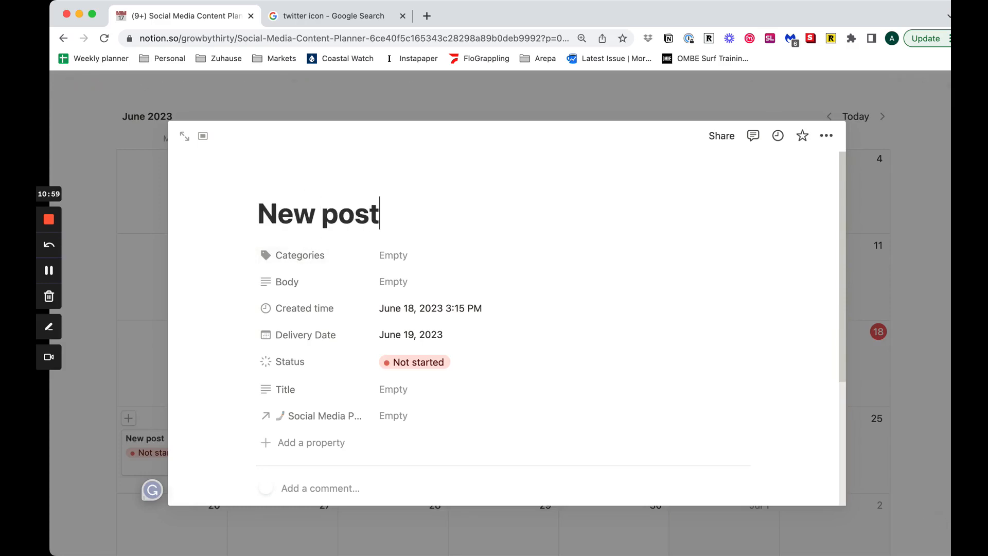
# Step: Set New post's category to Story and link Instagram as its social media platform
pyautogui.click(412, 257)
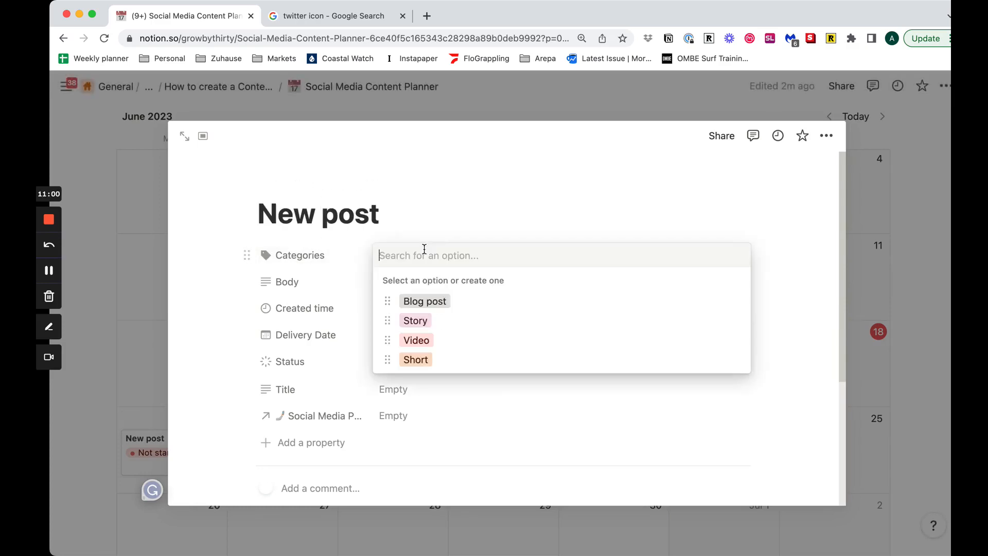
pyautogui.click(462, 324)
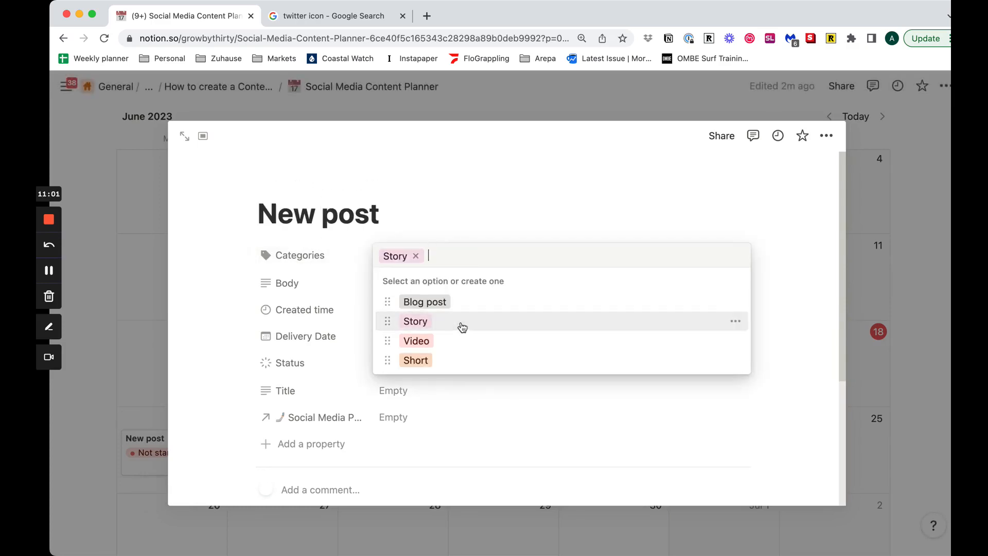
pyautogui.click(472, 224)
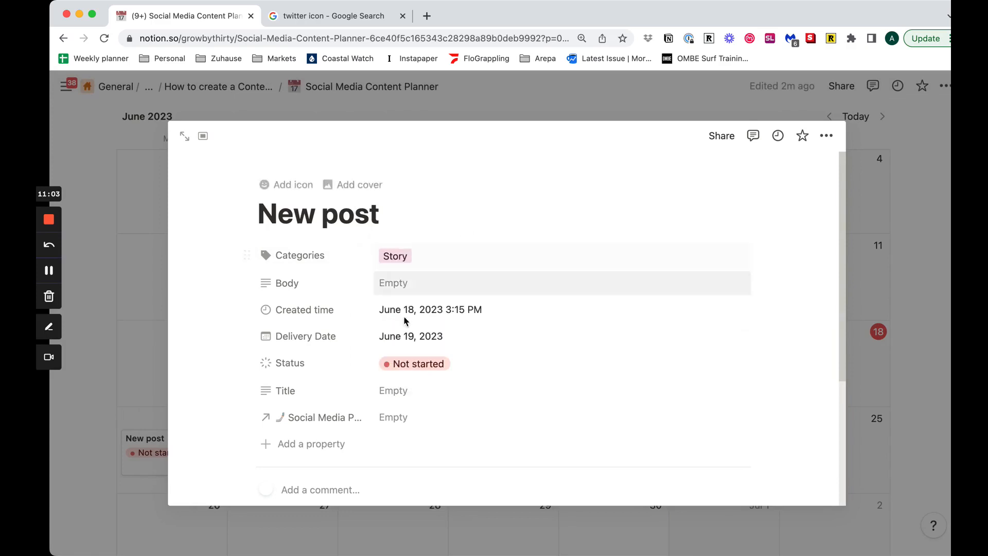
pyautogui.click(430, 421)
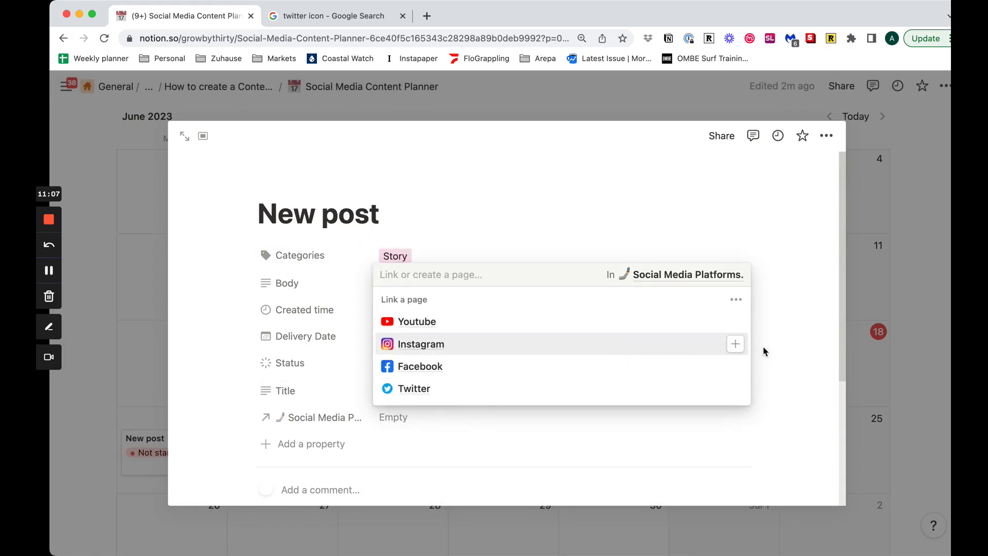
pyautogui.click(735, 344)
pyautogui.click(643, 203)
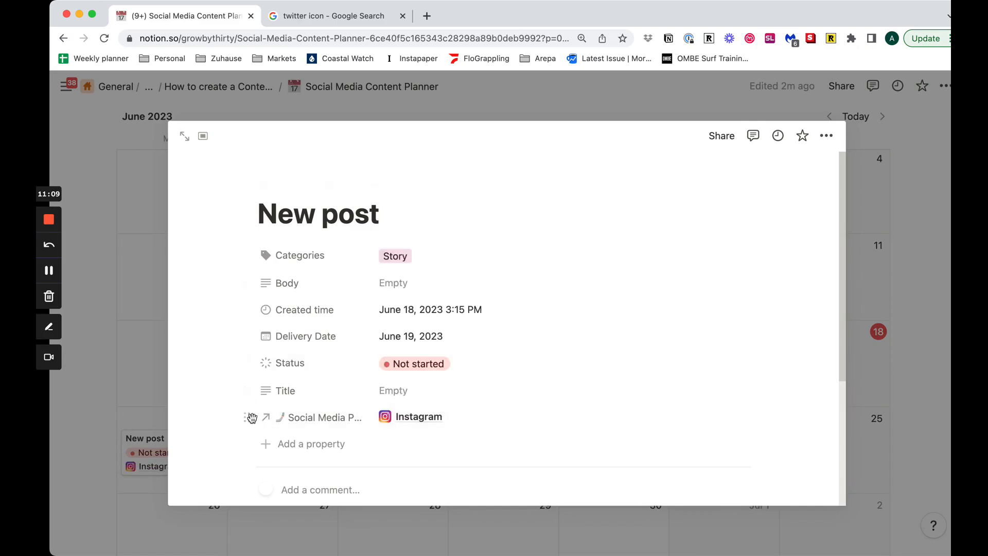
# Step: Reorder New post's properties so Social Media Platforms follows Categories and Title sits directly above Body
pyautogui.moveTo(253, 347); pyautogui.dragTo(252, 271)
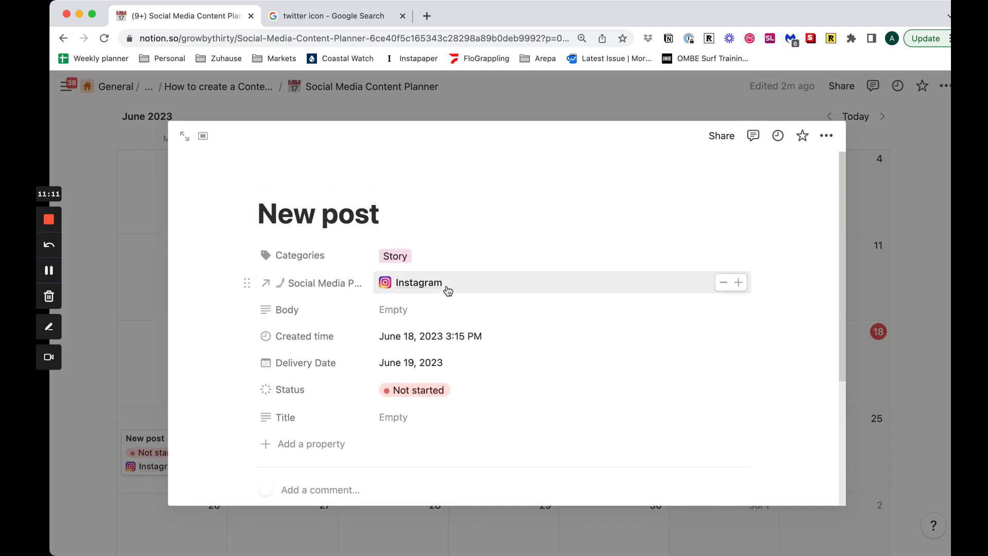
pyautogui.scroll(-3, 426, 332)
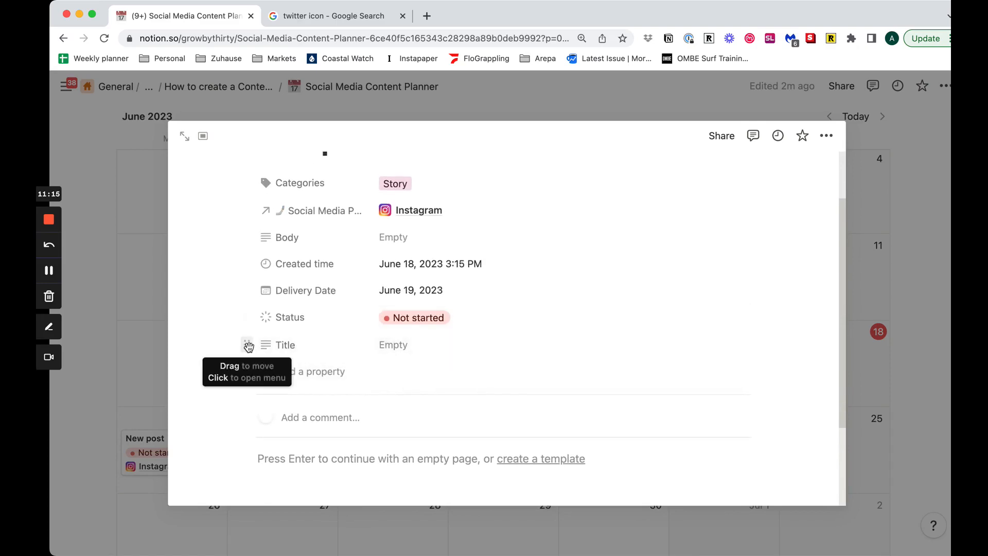
pyautogui.moveTo(247, 346); pyautogui.dragTo(254, 245)
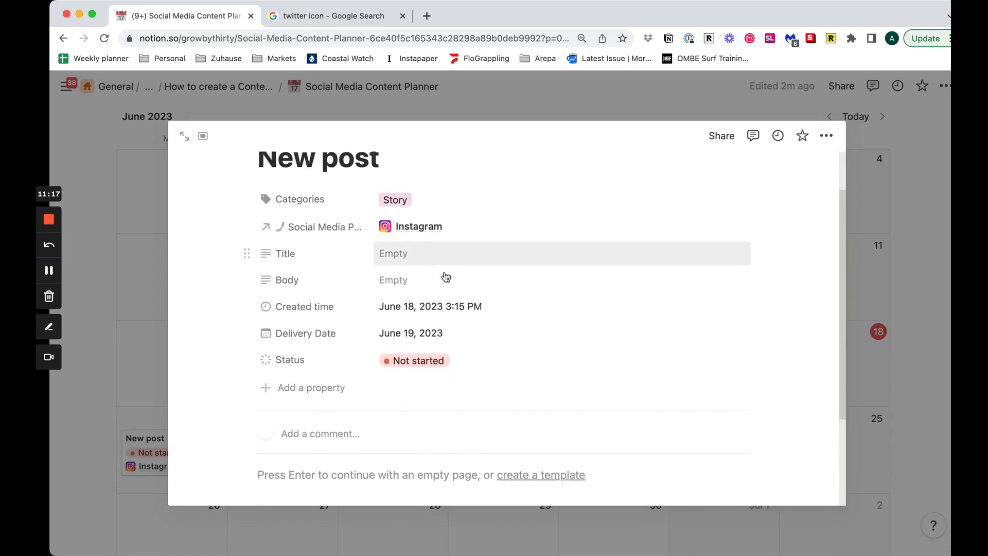
# Step: Move Created time to the end of New post's properties and Delivery Date below Status, and return to the calendar
pyautogui.scroll(1, 446, 277)
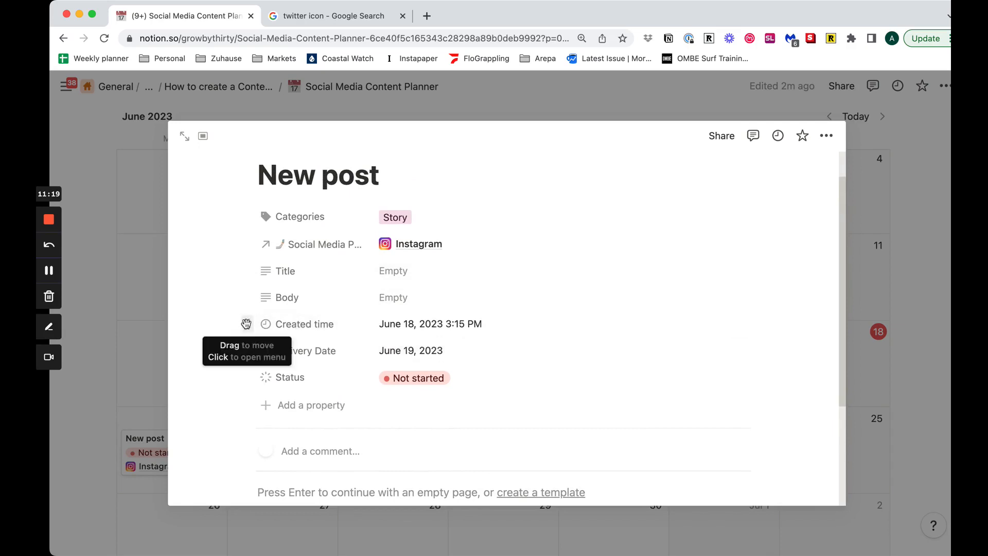
pyautogui.moveTo(246, 324); pyautogui.dragTo(249, 399)
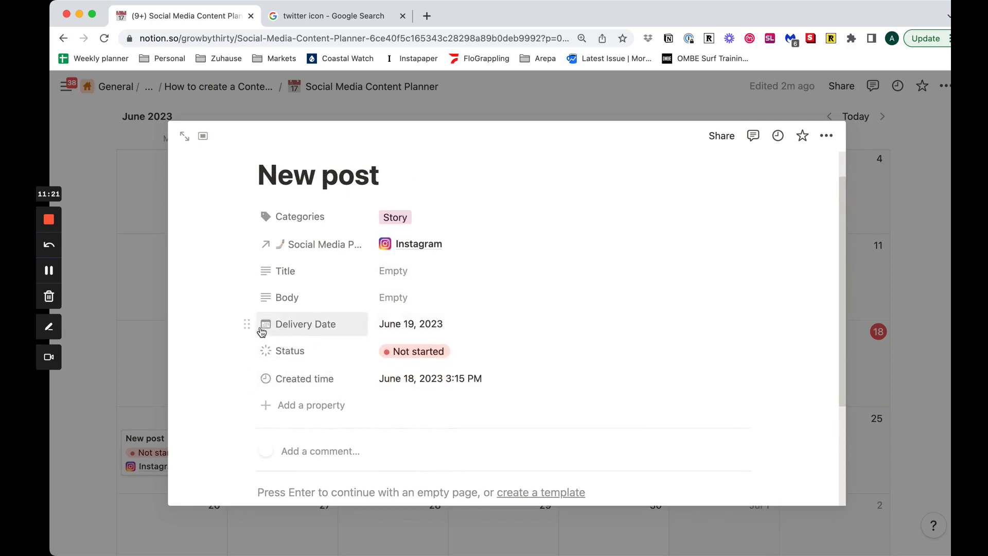
pyautogui.moveTo(250, 323); pyautogui.dragTo(280, 351)
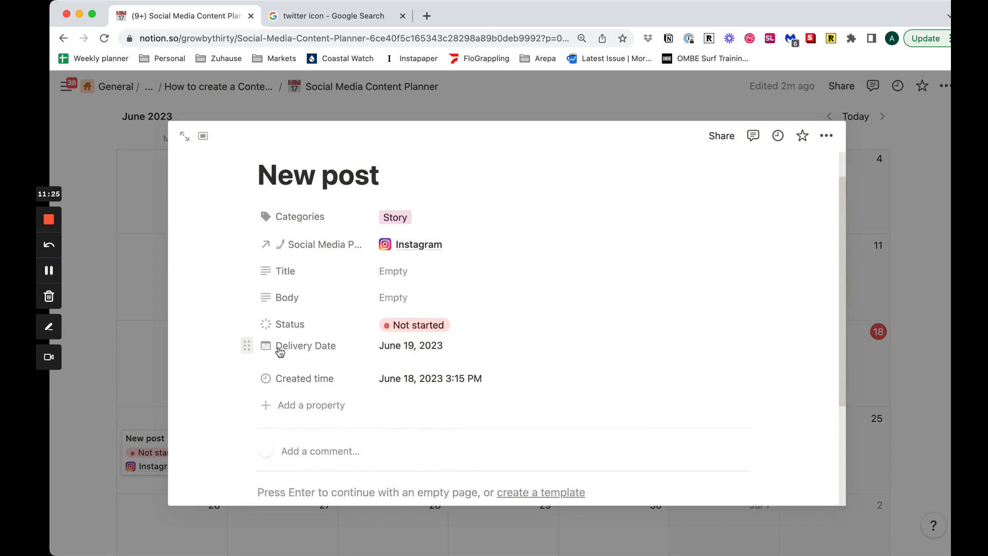
pyautogui.scroll(1, 499, 340)
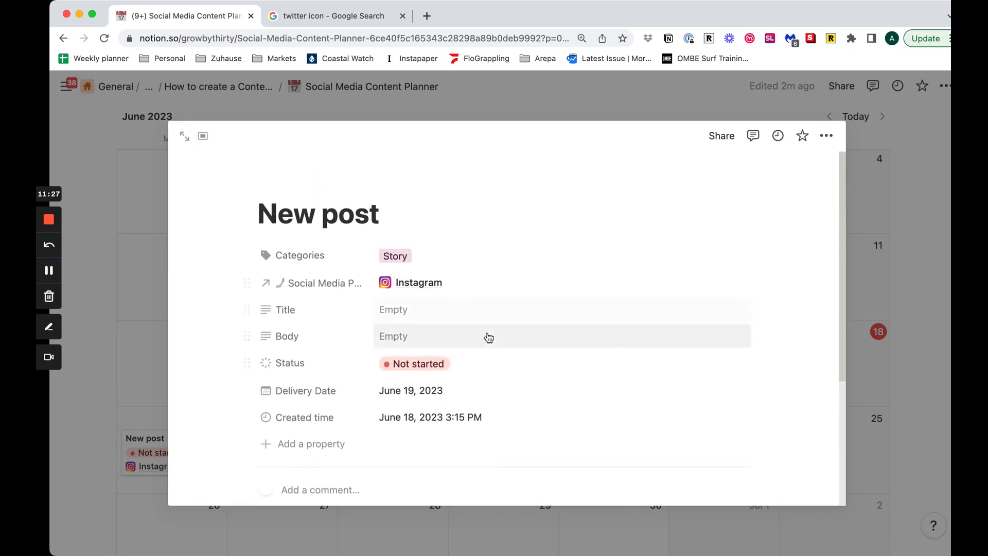
pyautogui.scroll(-2, 488, 337)
pyautogui.scroll(2, 377, 393)
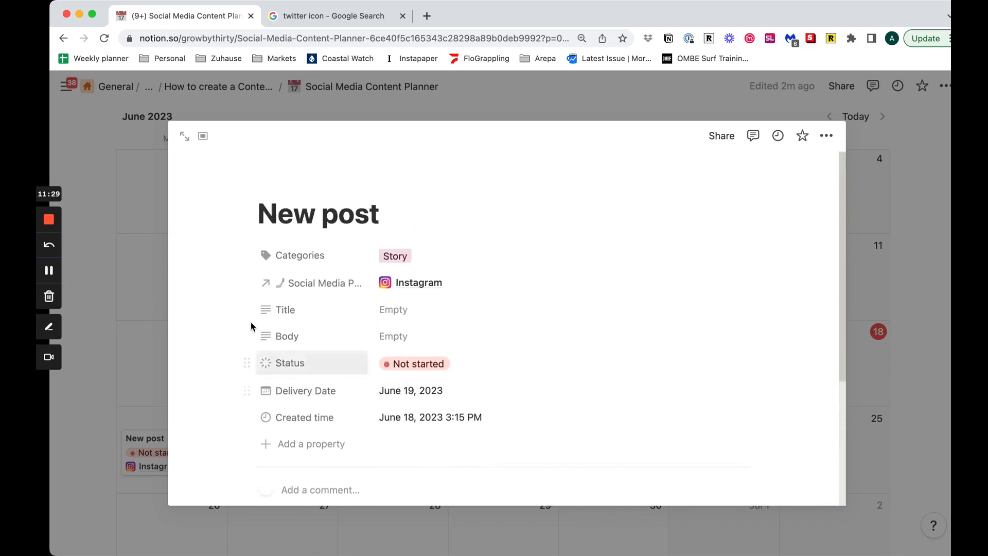
pyautogui.click(98, 154)
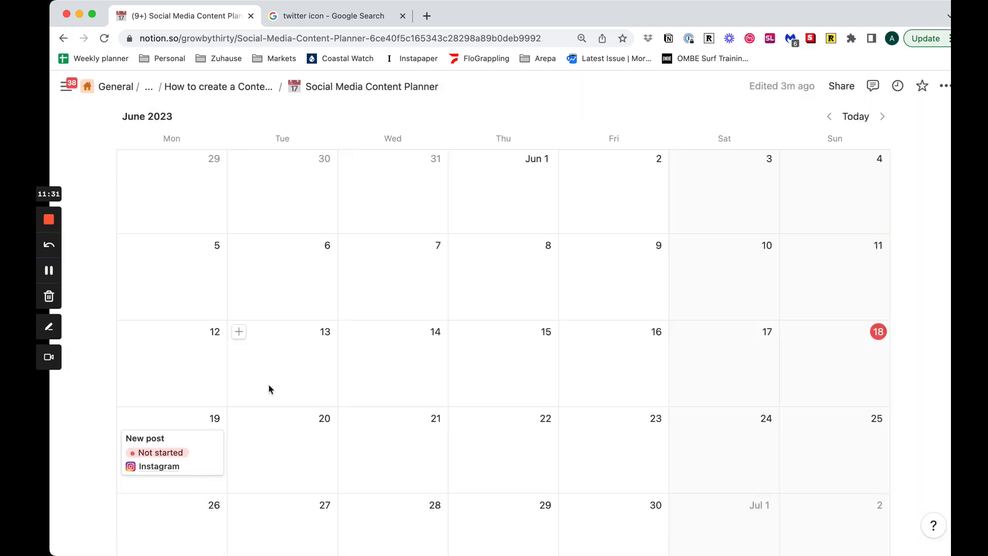
# Step: Switch the content planner to the Board view to check the card for New post
pyautogui.scroll(1, 221, 425)
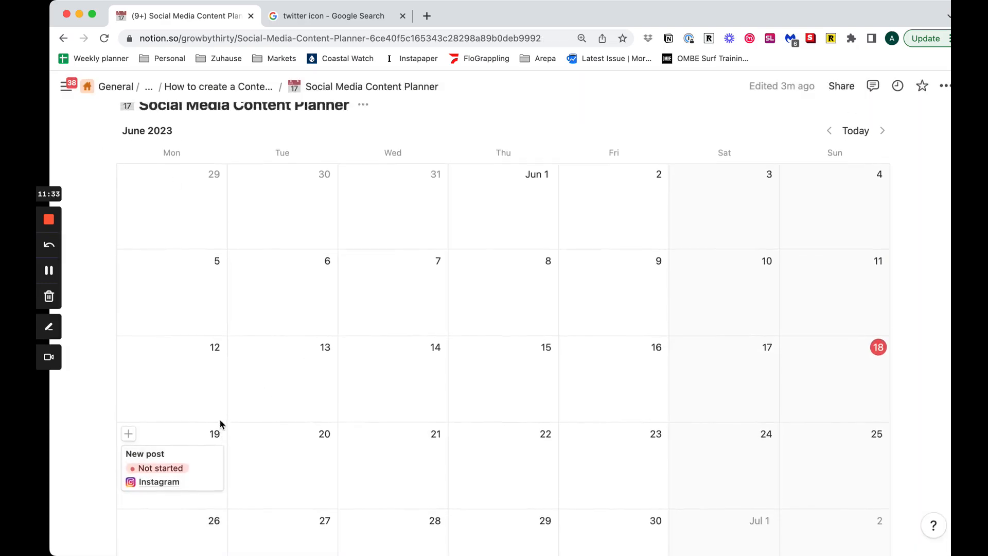
pyautogui.scroll(3, 220, 423)
pyautogui.scroll(-1, 195, 267)
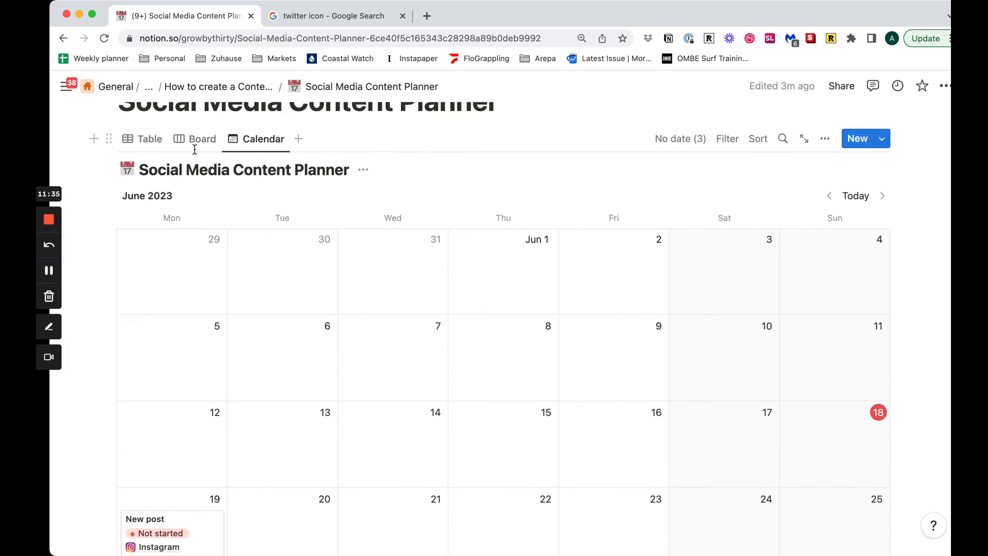
pyautogui.click(197, 147)
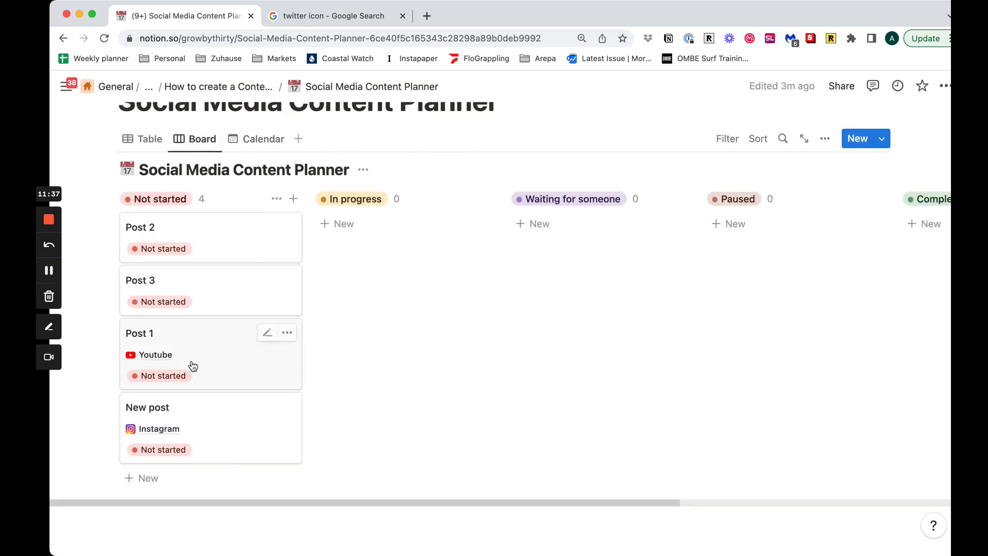
# Step: In the Table view, link Facebook to Post 2 and Twitter to Post 3 as their social media platforms
pyautogui.click(143, 139)
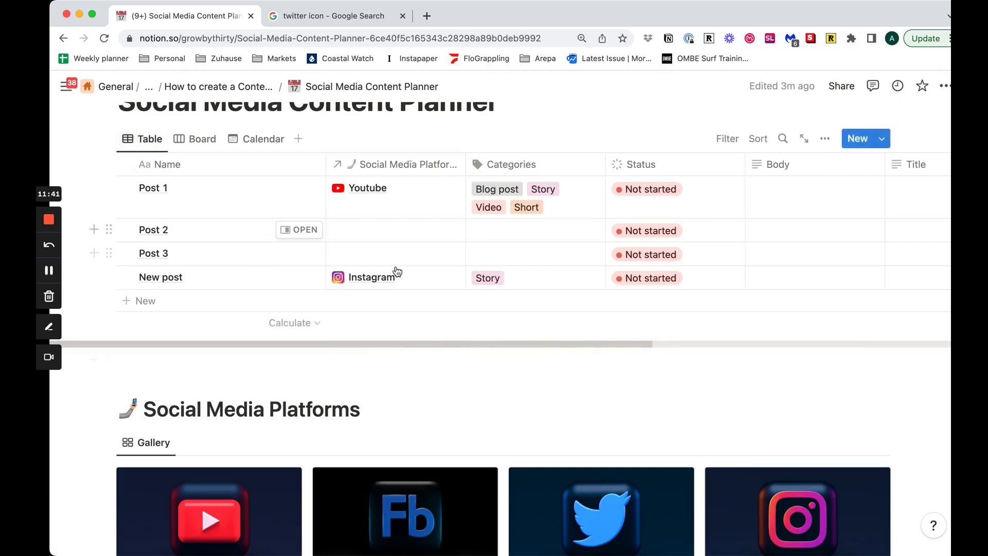
pyautogui.click(391, 234)
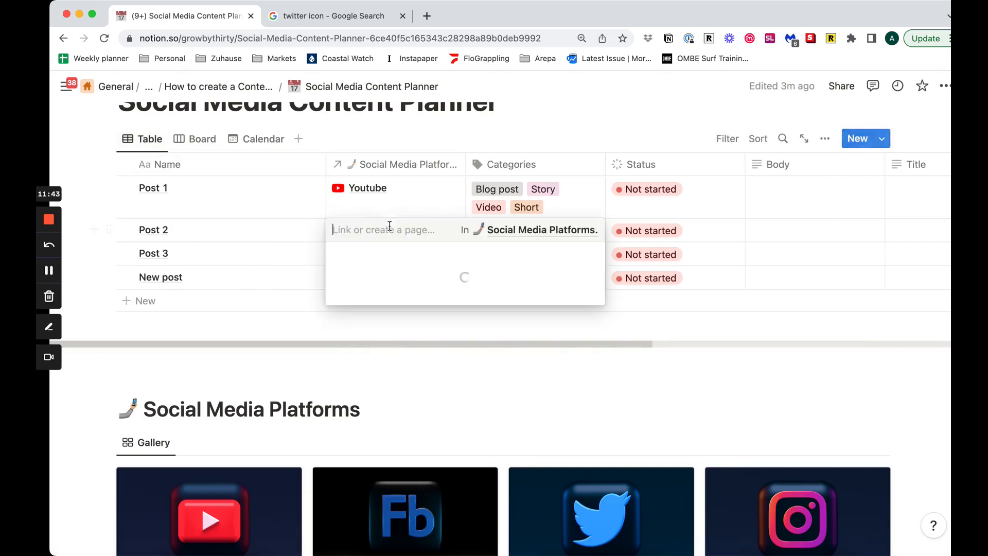
pyautogui.click(405, 324)
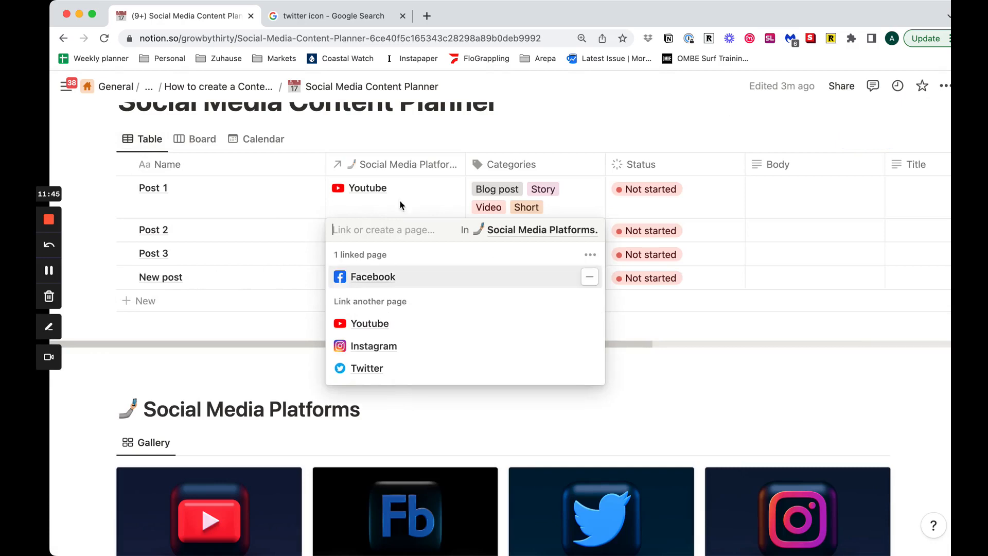
pyautogui.click(400, 260)
pyautogui.click(400, 260)
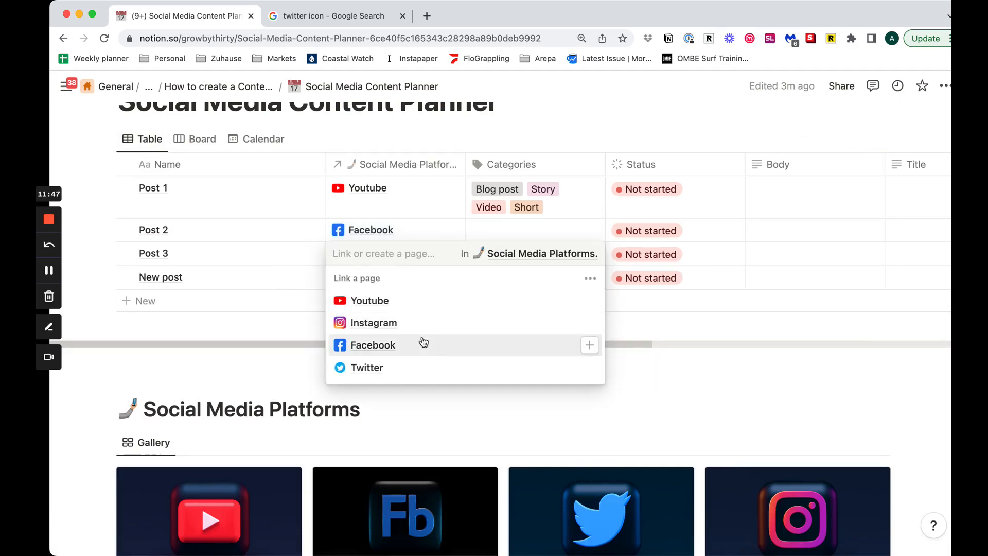
pyautogui.click(425, 368)
pyautogui.click(588, 118)
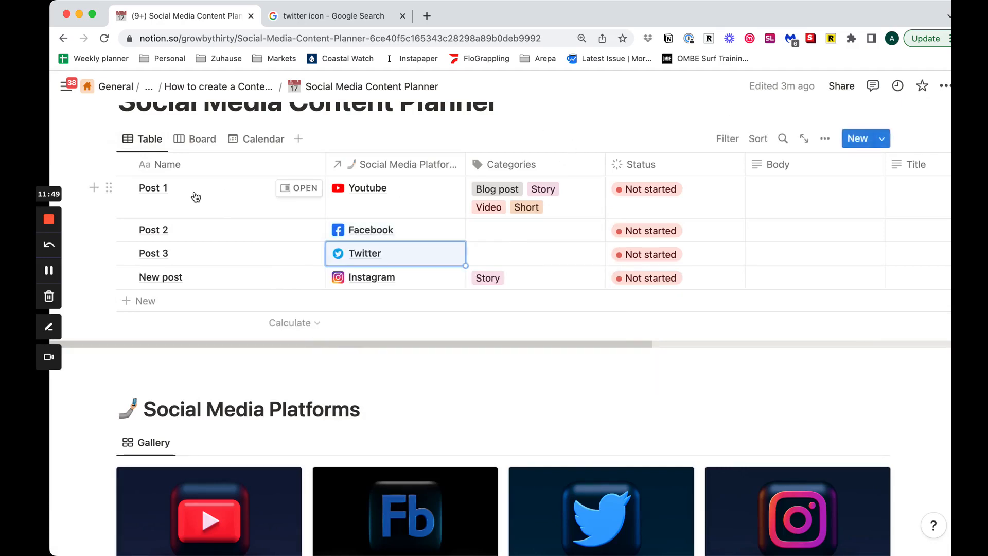
# Step: Make the Social Media Platforms relation two-way by showing it on the platforms database as Social Media Content Planner, and update the relation
pyautogui.scroll(-1, 496, 338)
pyautogui.scroll(2, 496, 337)
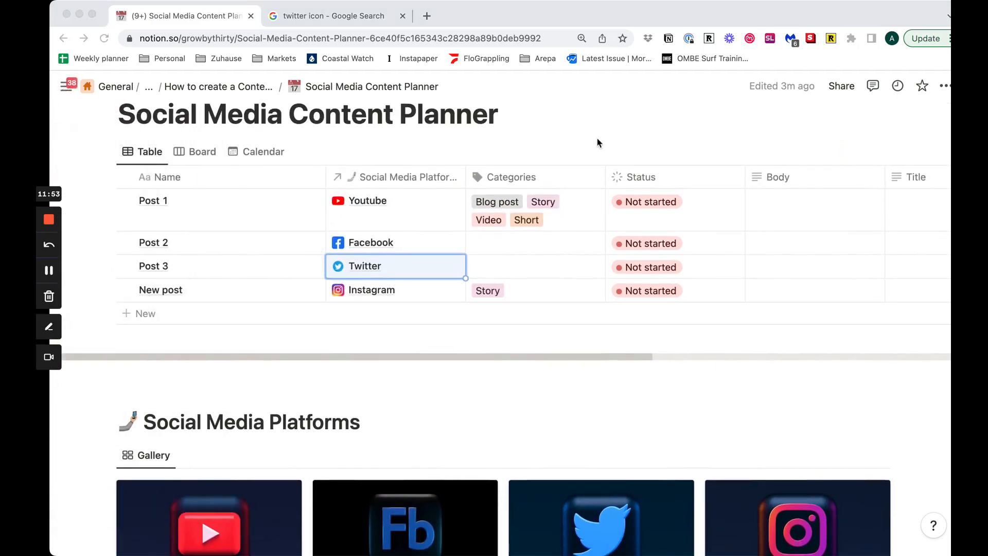
pyautogui.click(427, 177)
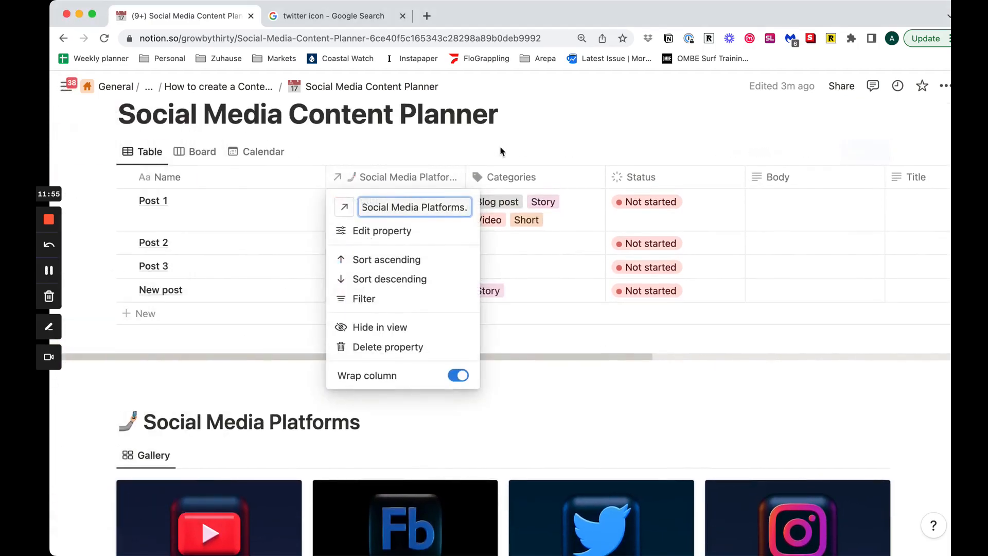
pyautogui.press('Escape')
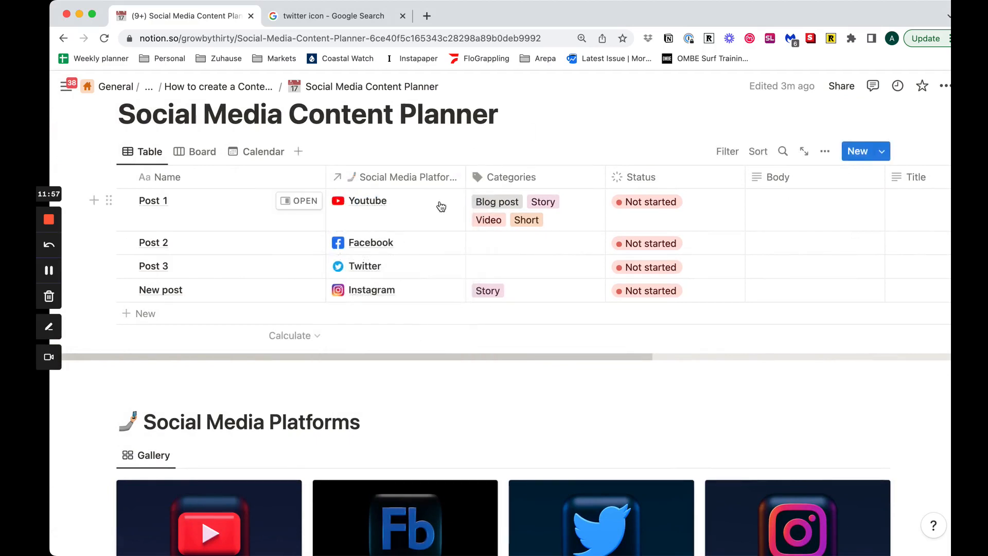
pyautogui.click(426, 178)
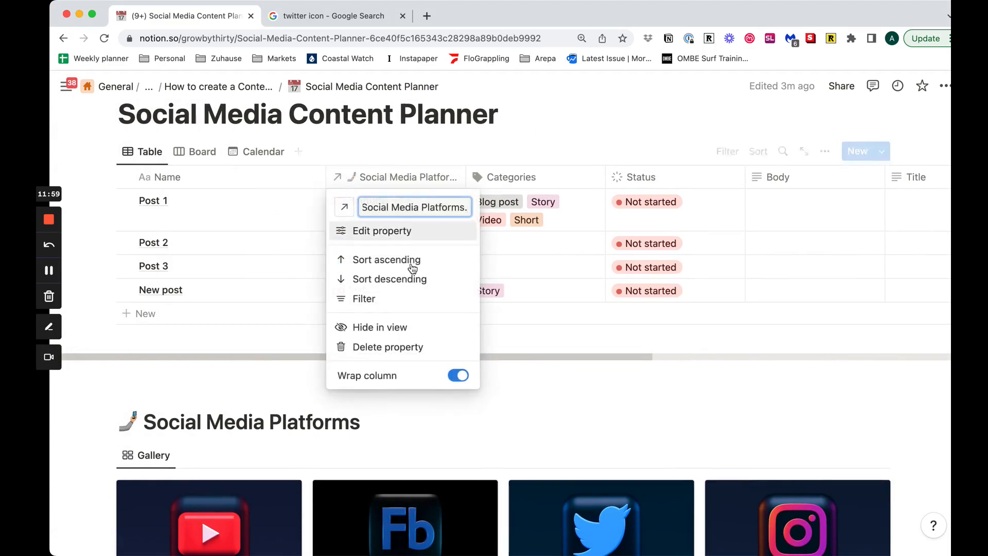
pyautogui.click(401, 240)
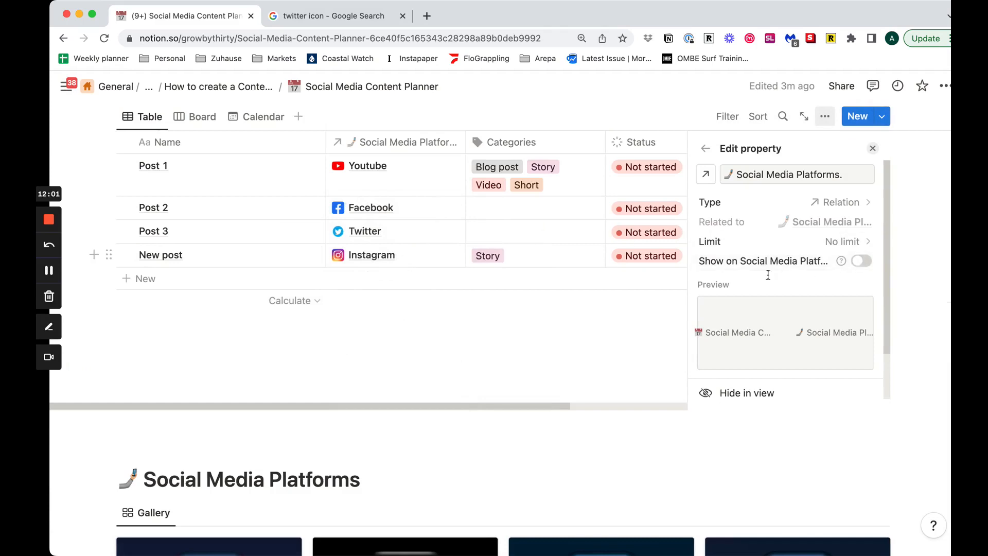
pyautogui.click(862, 264)
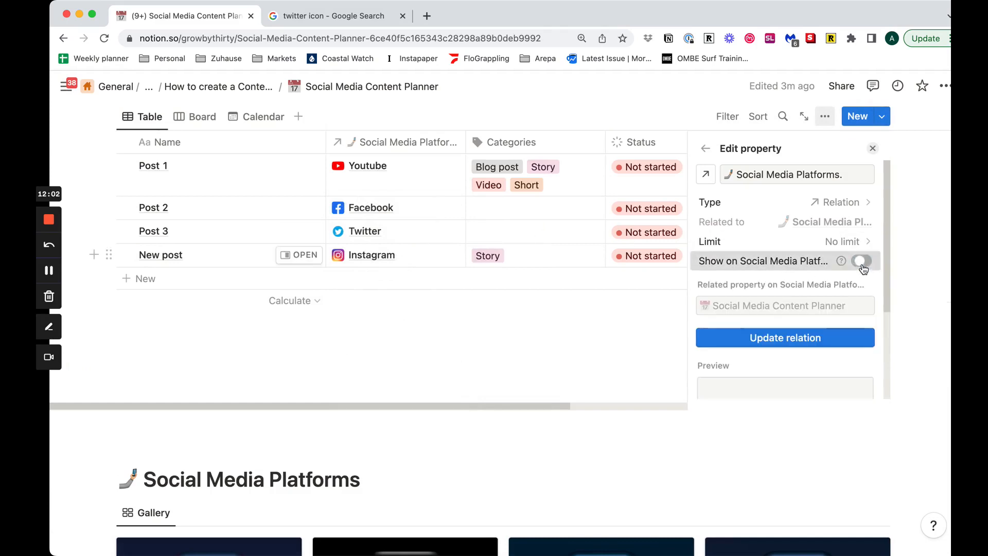
pyautogui.click(793, 344)
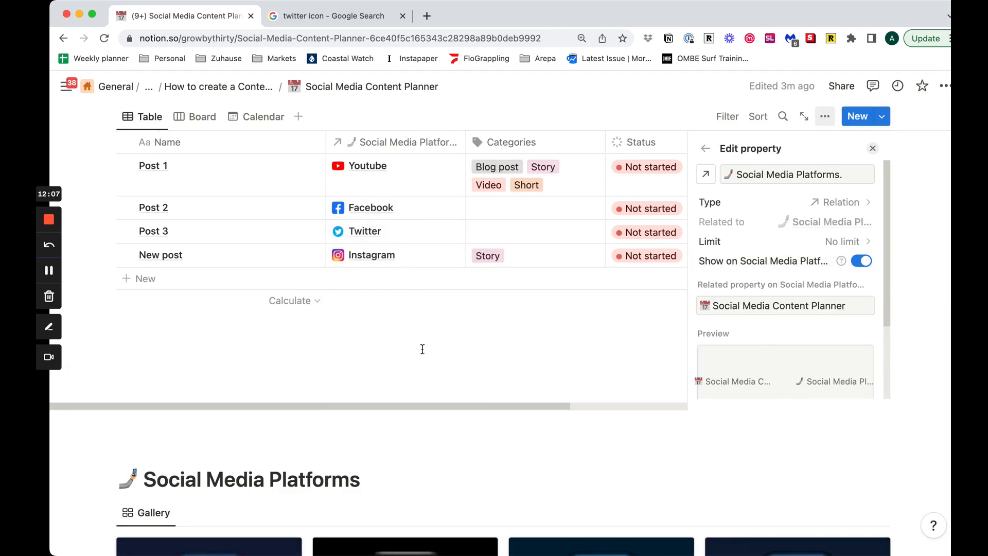
pyautogui.click(422, 348)
# Step: Open the Youtube page from the gallery and show its Social Media Content Planner relation as a page section
pyautogui.scroll(-5, 334, 360)
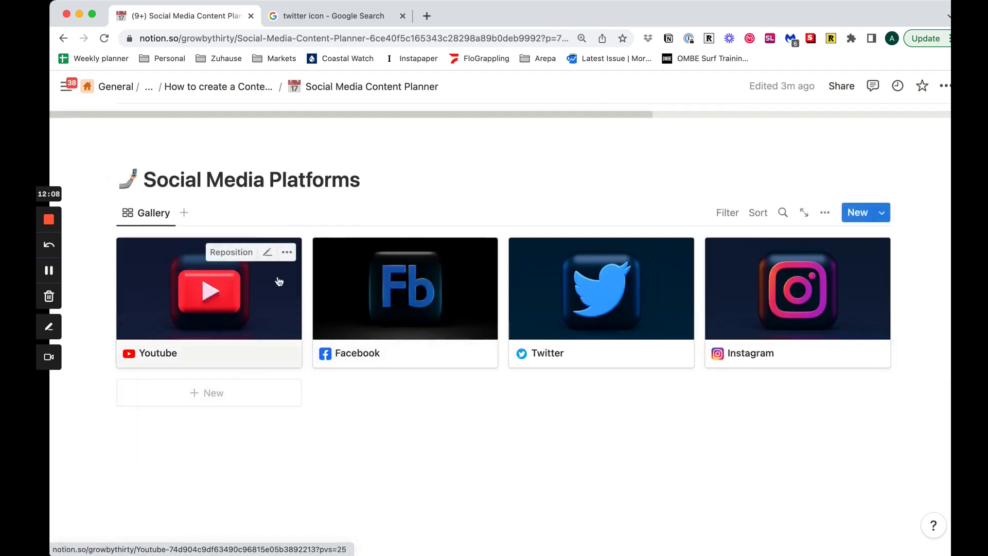
pyautogui.click(279, 281)
pyautogui.scroll(-1, 486, 318)
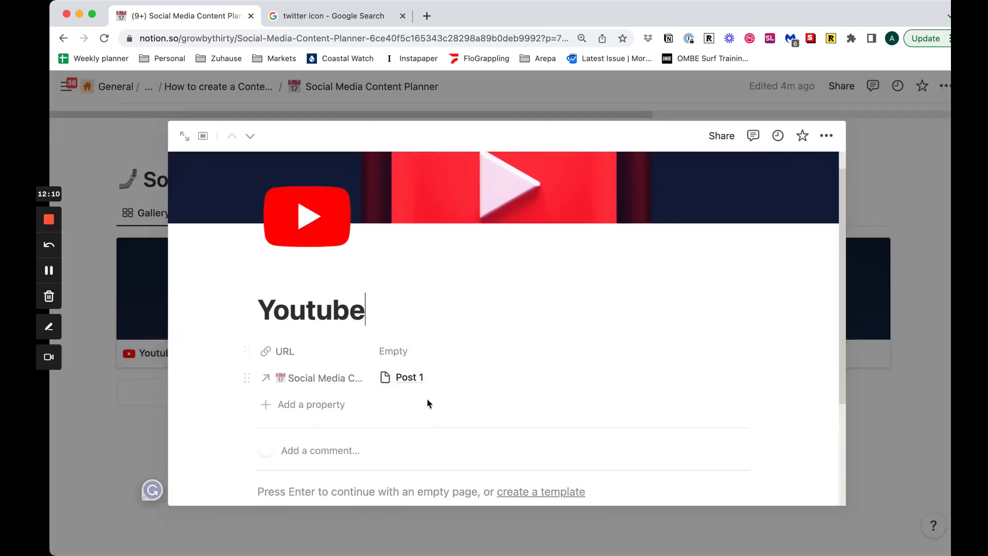
pyautogui.click(247, 378)
pyautogui.moveTo(302, 404)
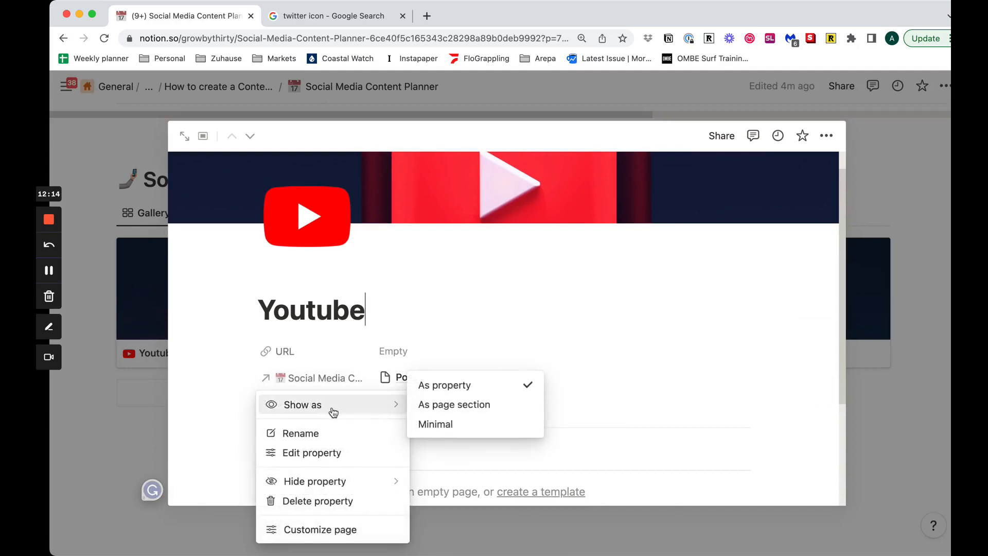
pyautogui.click(452, 406)
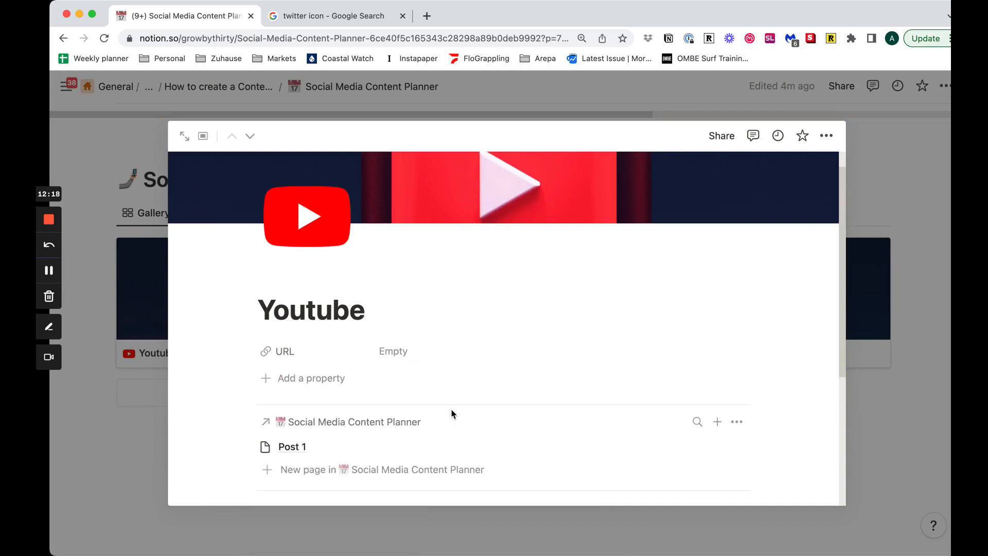
# Step: Show the Status property for posts in the Youtube page's Social Media Content Planner section
pyautogui.scroll(-5, 536, 379)
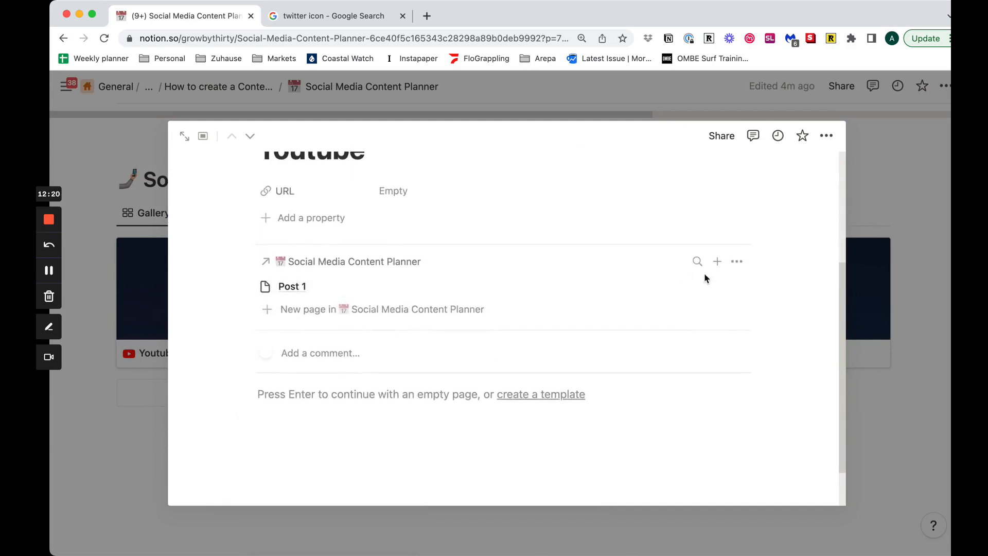
pyautogui.click(736, 263)
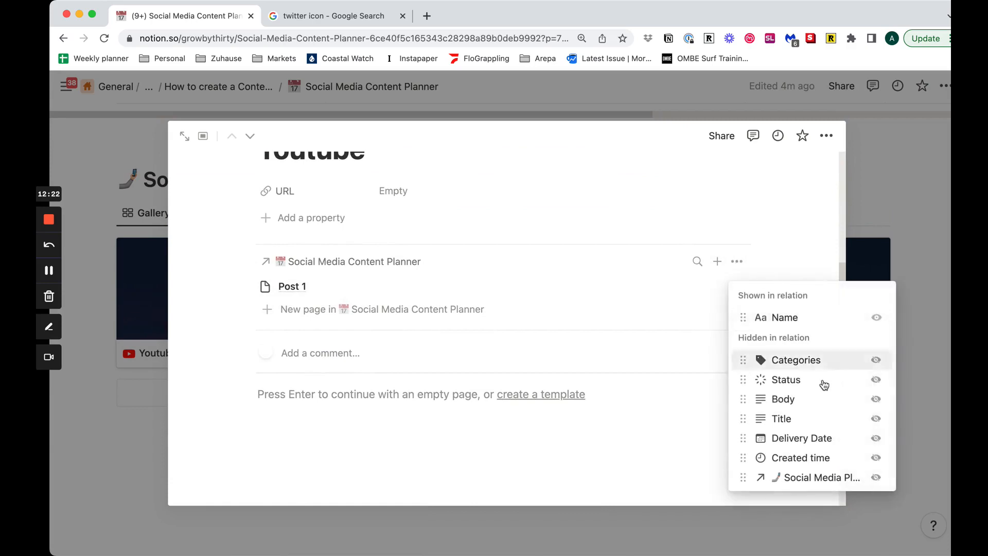
pyautogui.click(876, 380)
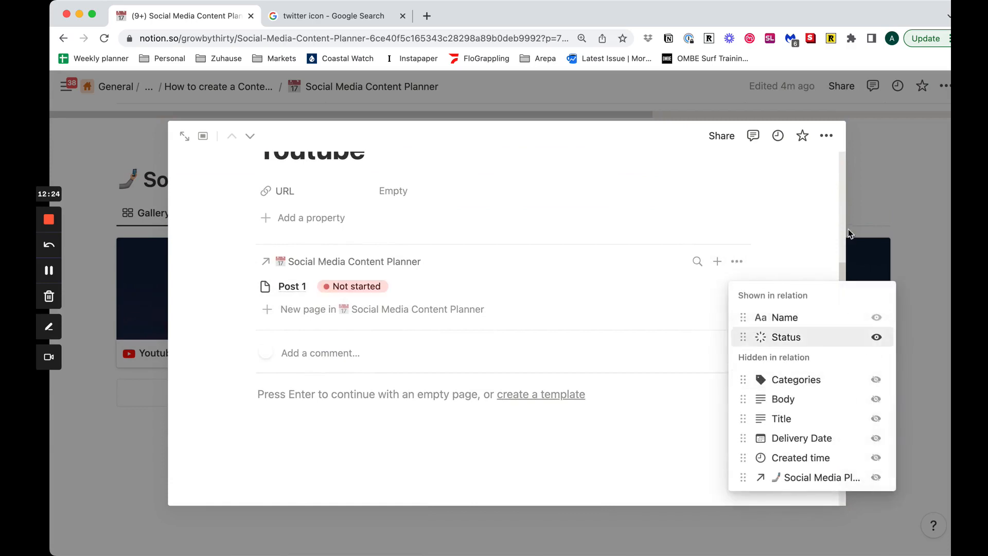
pyautogui.click(825, 205)
# Step: Create a page named "New Youtube post" in the Youtube page's Social Media Content Planner section
pyautogui.scroll(3, 536, 355)
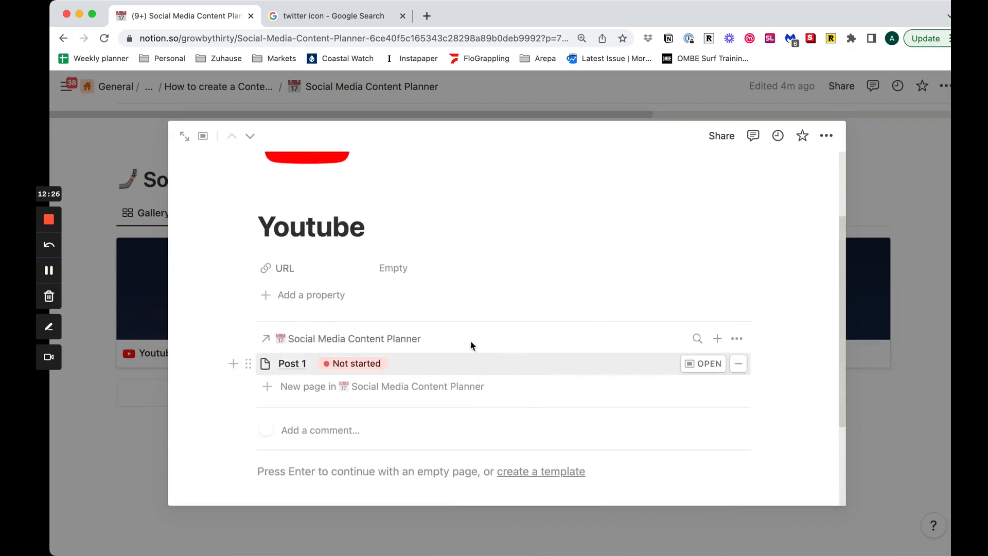
pyautogui.scroll(1, 470, 342)
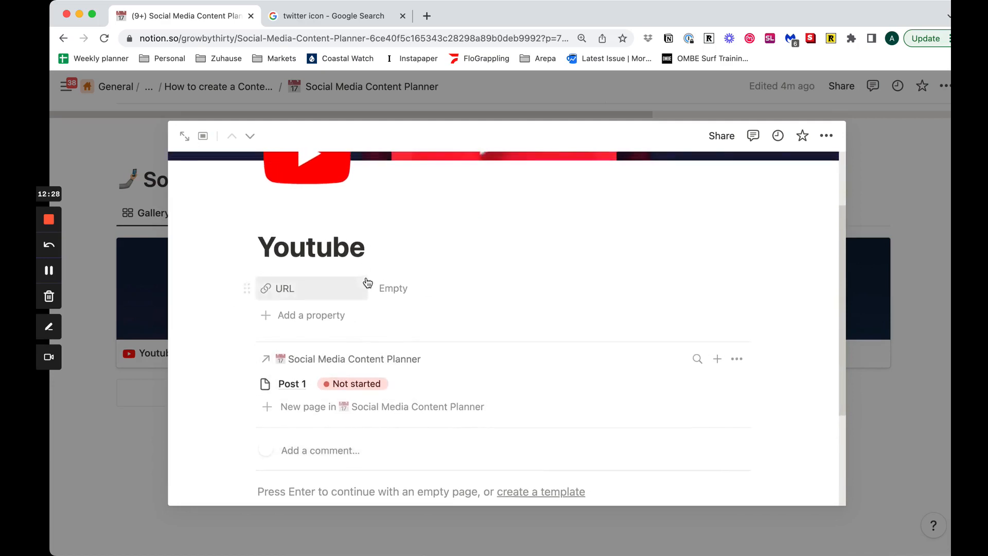
pyautogui.scroll(2, 367, 286)
pyautogui.scroll(-1, 360, 299)
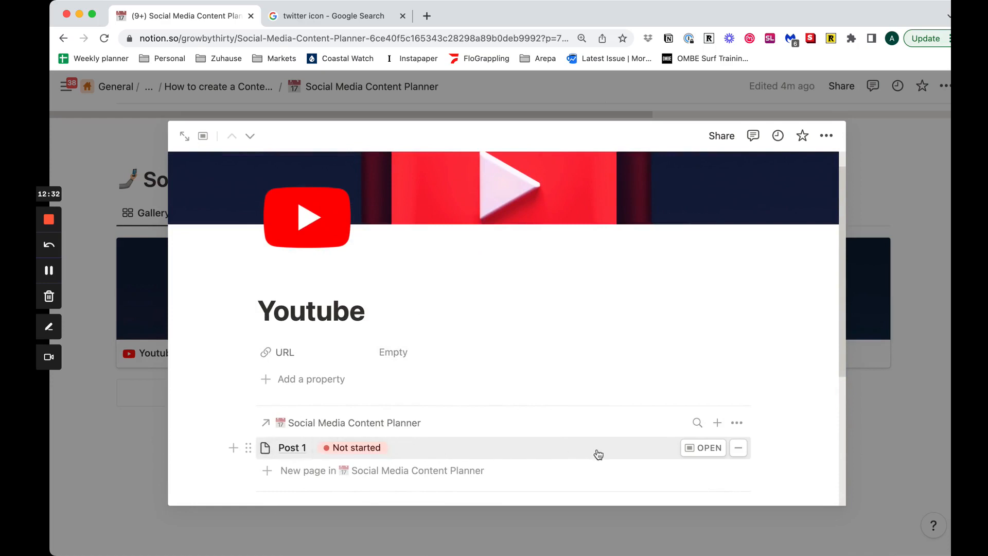
pyautogui.scroll(-5, 352, 453)
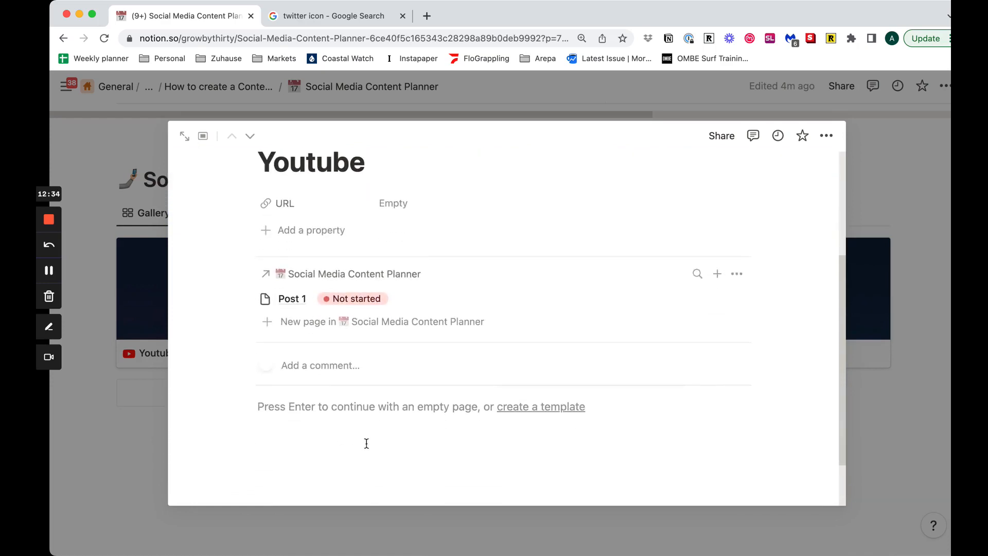
pyautogui.scroll(2, 378, 406)
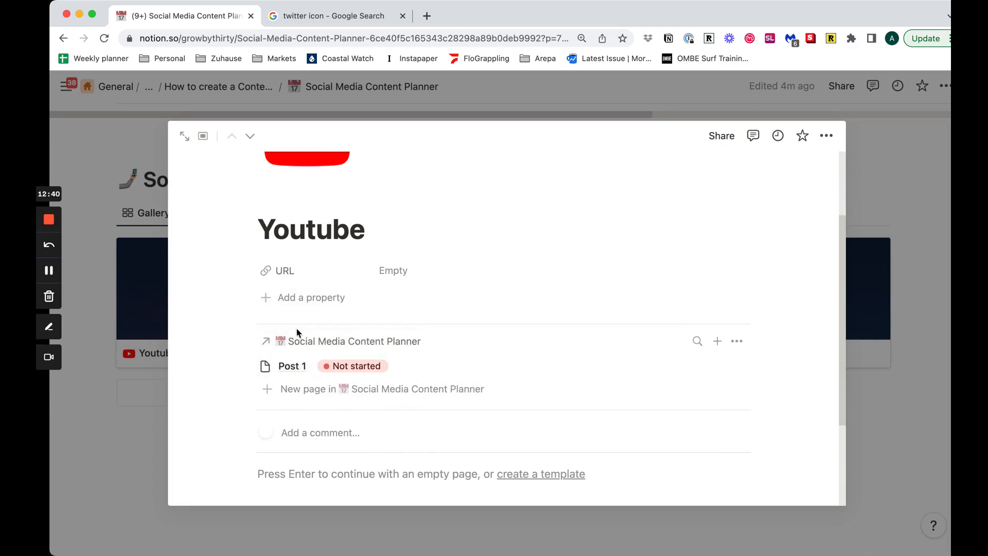
pyautogui.scroll(1, 298, 335)
pyautogui.scroll(-2, 348, 342)
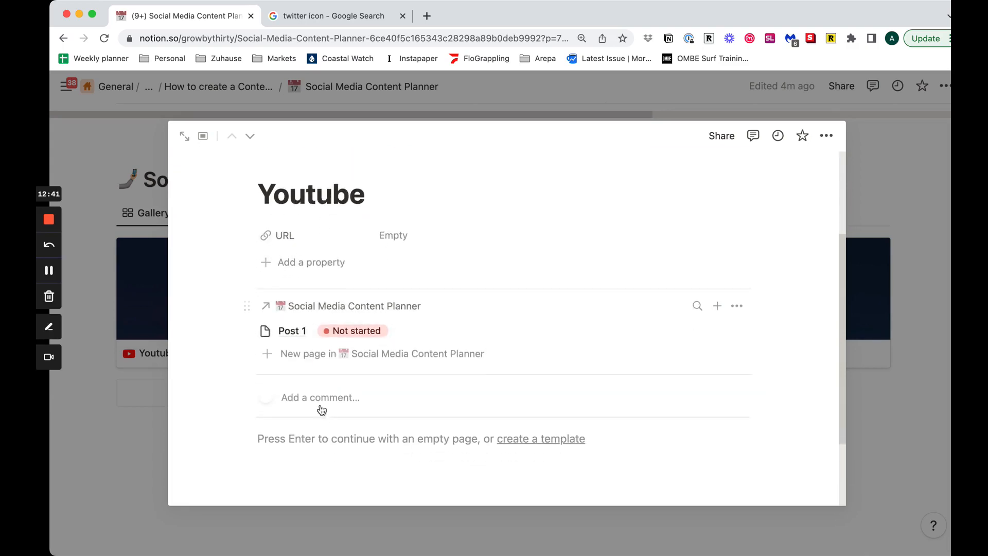
pyautogui.click(311, 353)
pyautogui.write('New y')
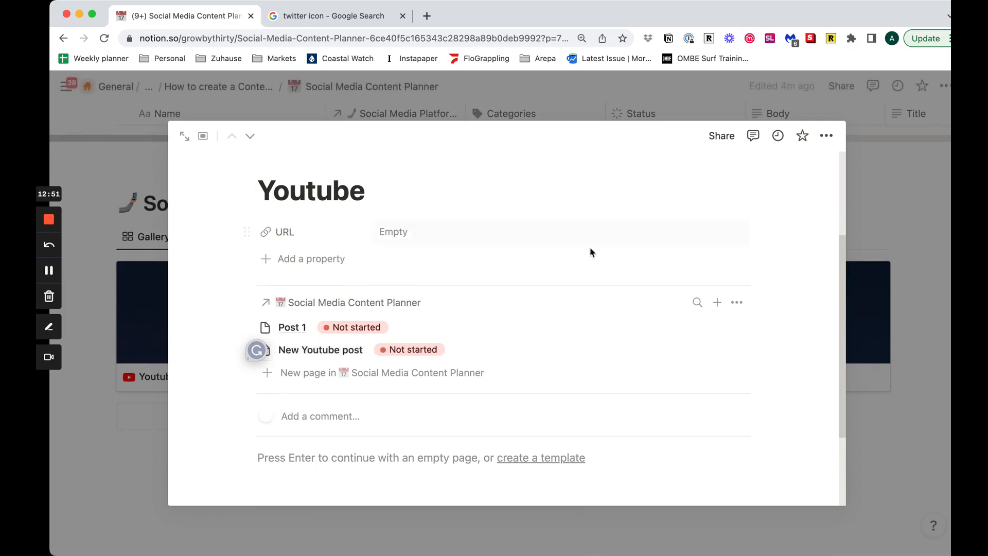
# Step: Close the Youtube page and check the planner's Table and Board views for New Youtube post
pyautogui.click(880, 202)
pyautogui.scroll(5, 617, 309)
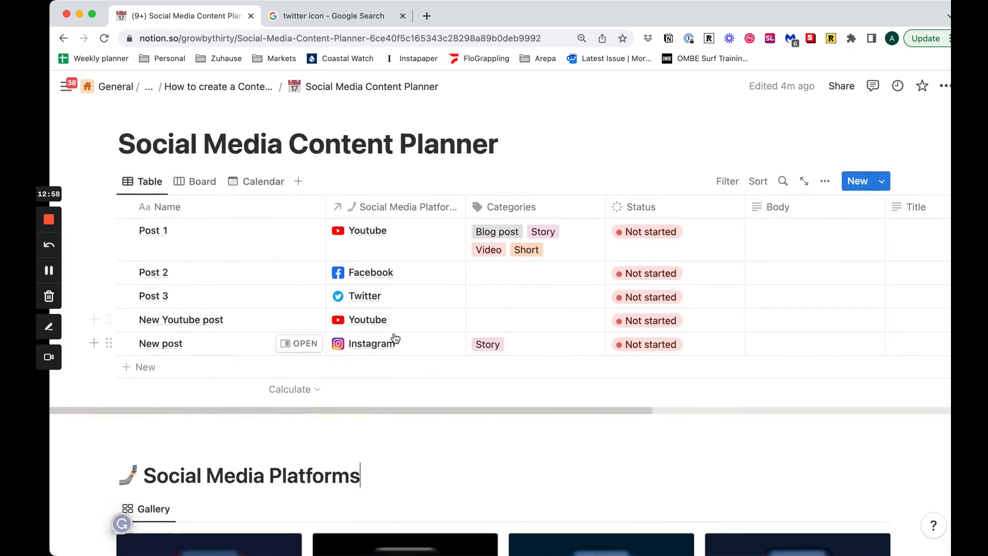
pyautogui.scroll(-1, 392, 337)
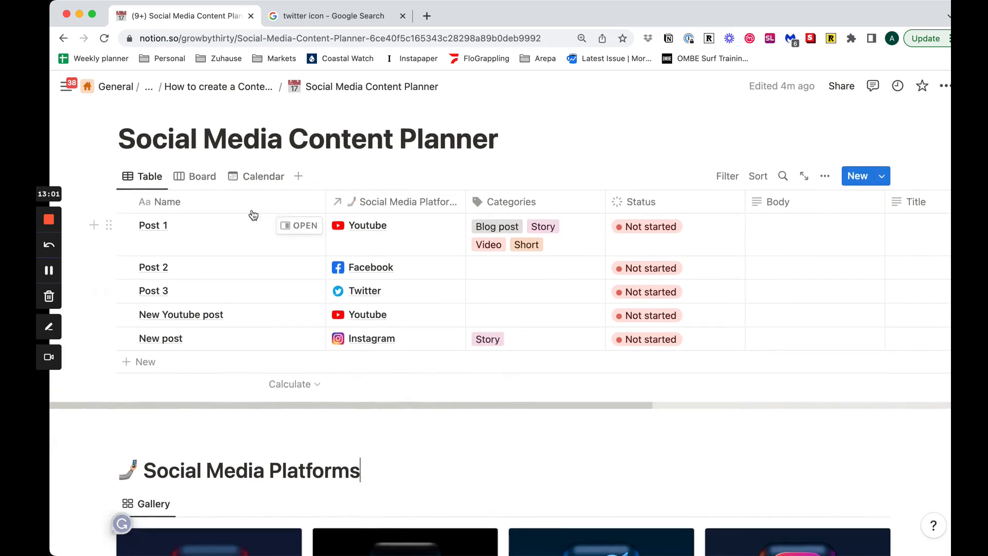
pyautogui.click(202, 173)
pyautogui.scroll(-5, 445, 283)
pyautogui.scroll(5, 442, 286)
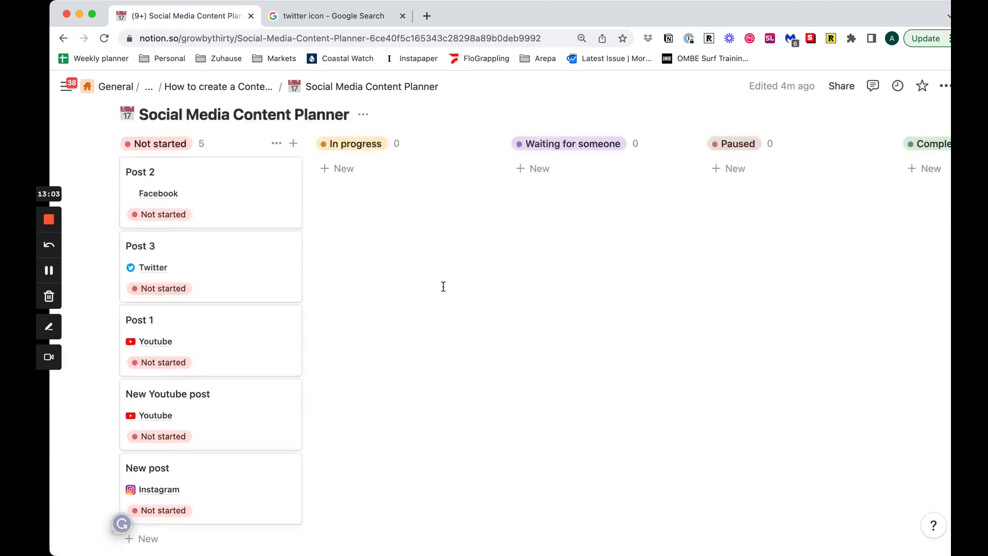
pyautogui.scroll(-10, 415, 325)
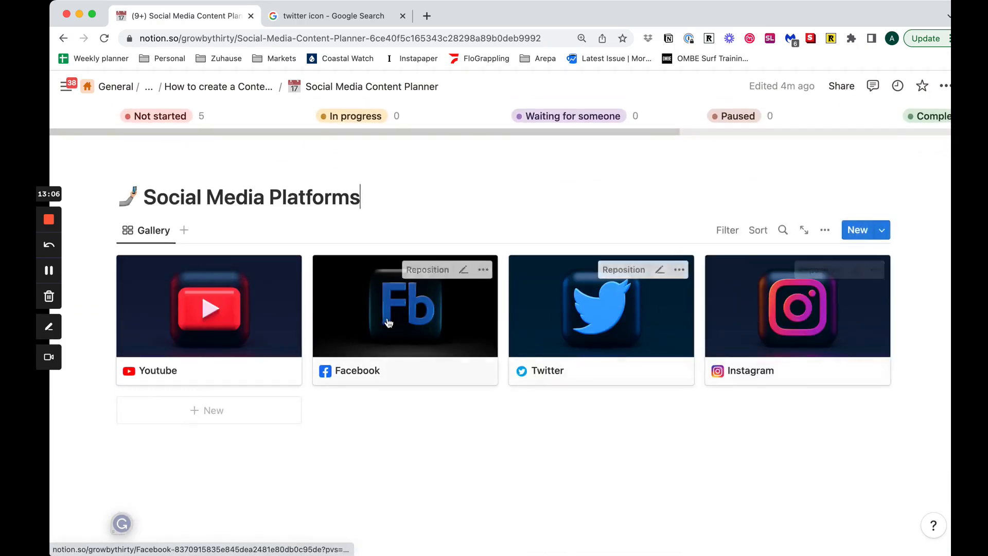
pyautogui.scroll(2, 350, 329)
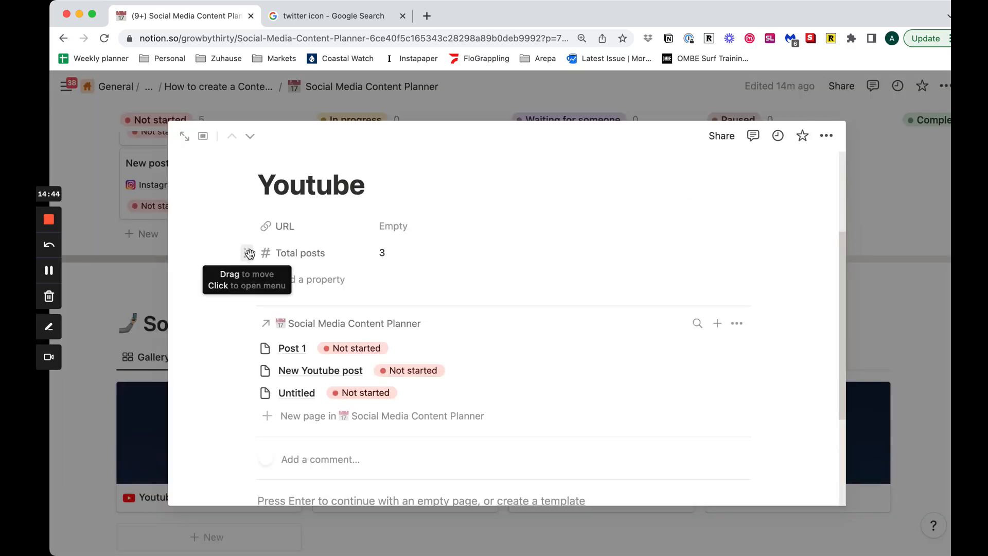
# Step: Review the Youtube page's Total posts property and linked posts, and return to the planner's board
pyautogui.scroll(2, 249, 253)
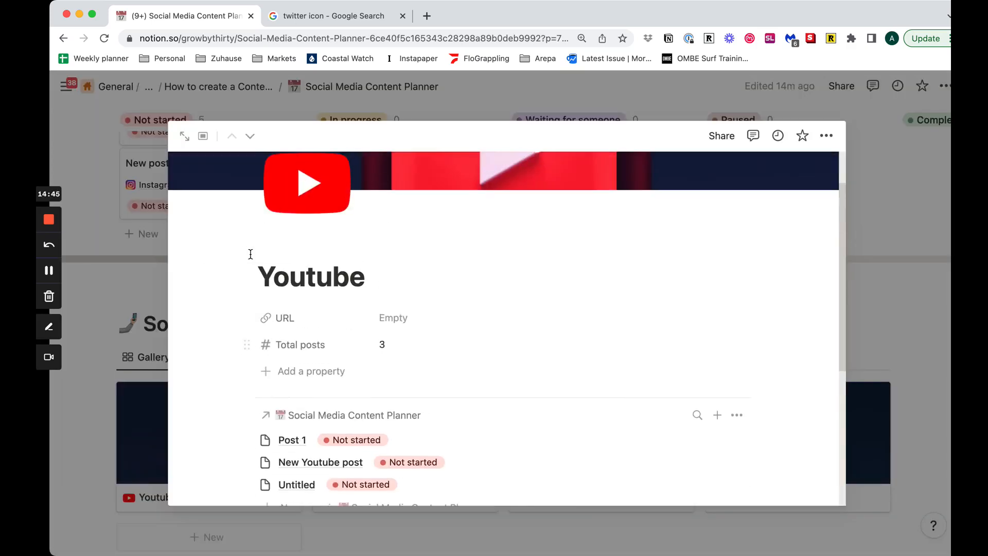
pyautogui.scroll(-2, 251, 255)
pyautogui.scroll(3, 251, 254)
pyautogui.scroll(-2, 251, 254)
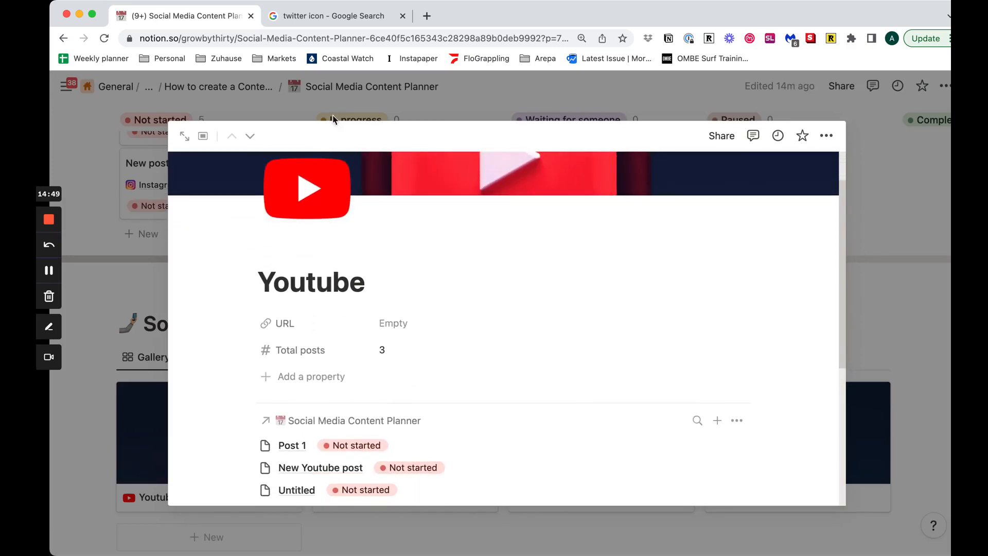
pyautogui.click(369, 114)
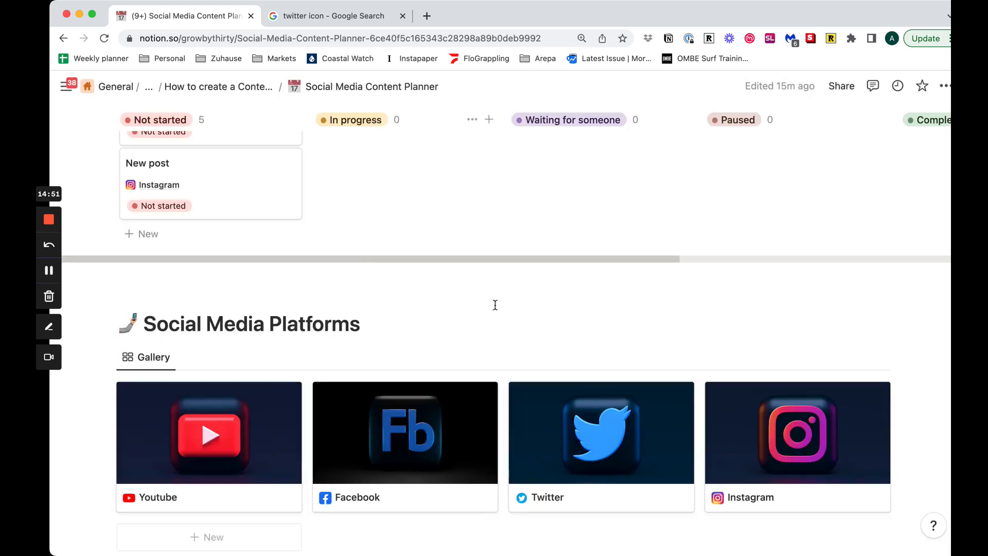
pyautogui.scroll(8, 476, 309)
pyautogui.scroll(3, 476, 308)
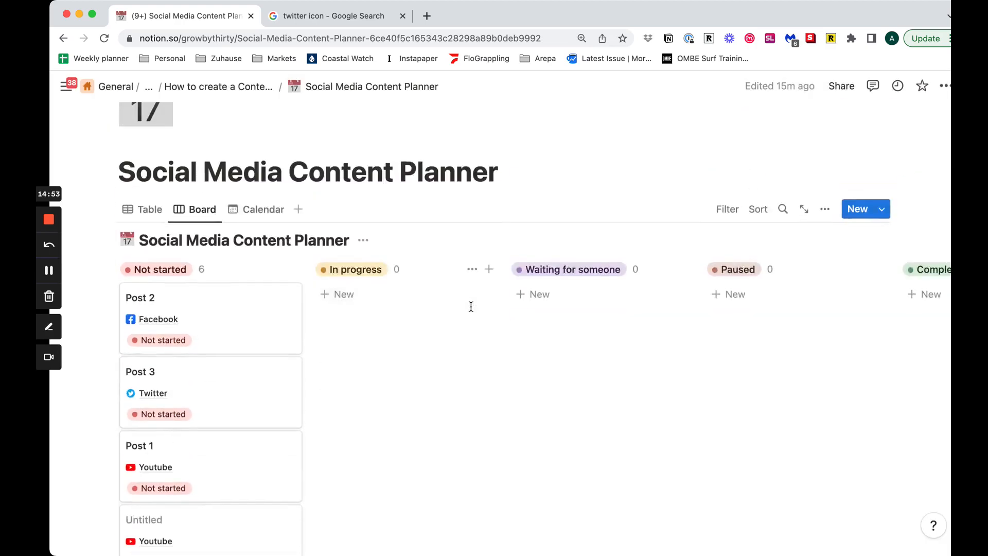
# Step: Add an empty block below the Social Media Platforms gallery
pyautogui.scroll(-12, 472, 308)
pyautogui.click(308, 476)
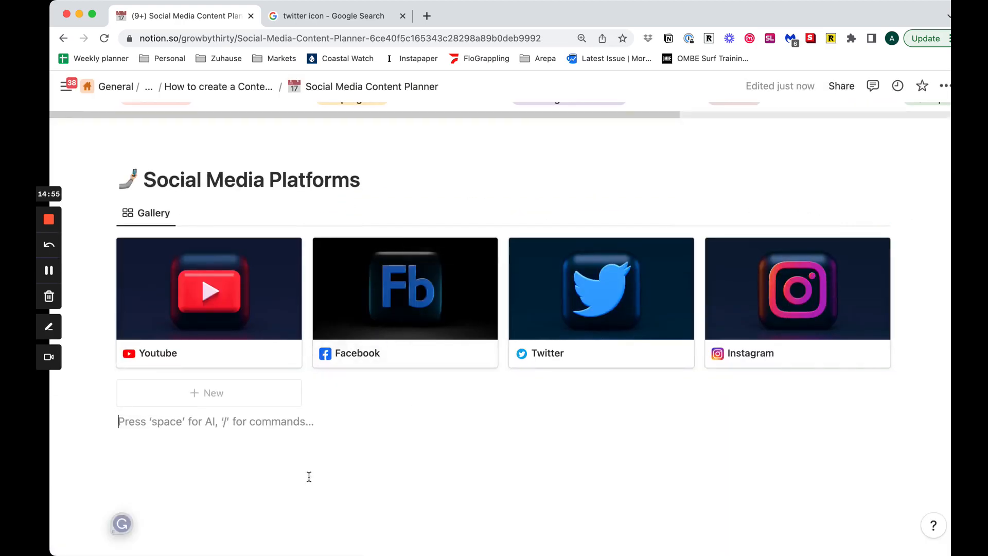
pyautogui.write('/')
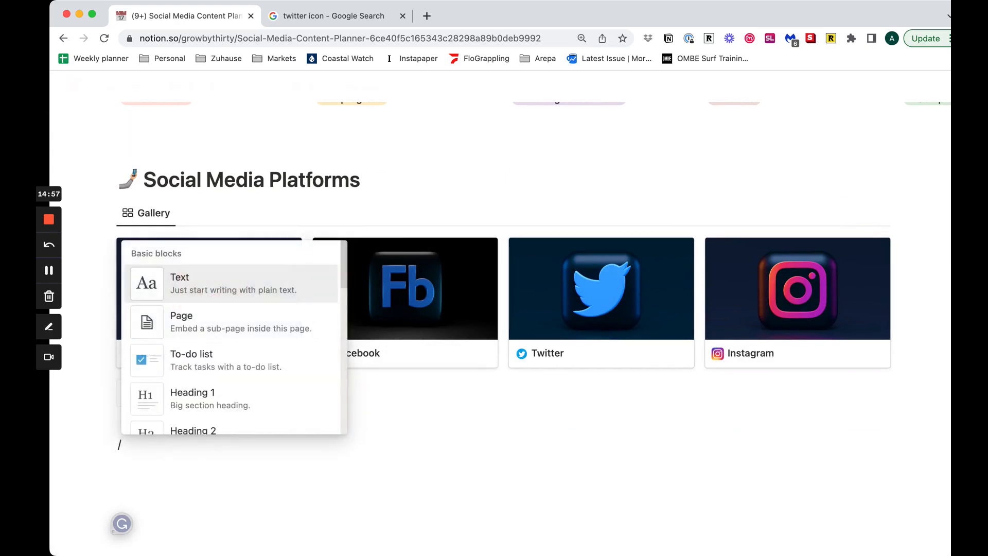
pyautogui.write('board')
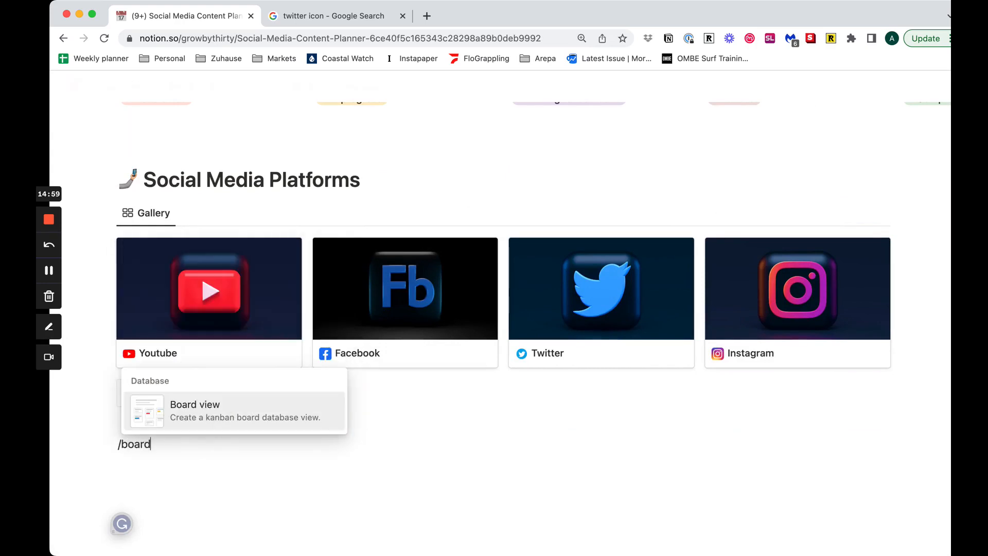
pyautogui.press('Return')
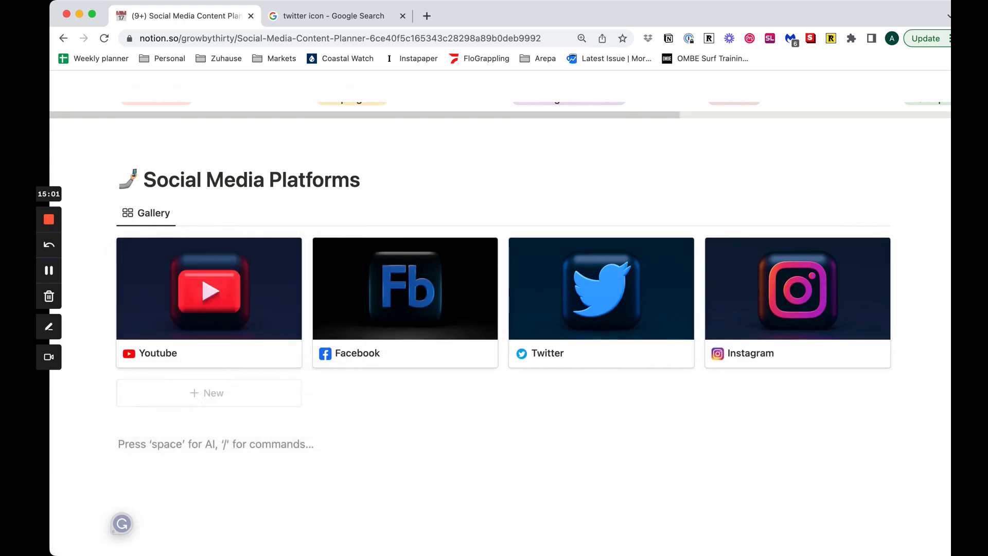
# Step: Insert a table view below the Social Media Platforms gallery with a new database titled "Tasks"
pyautogui.write('/tab')
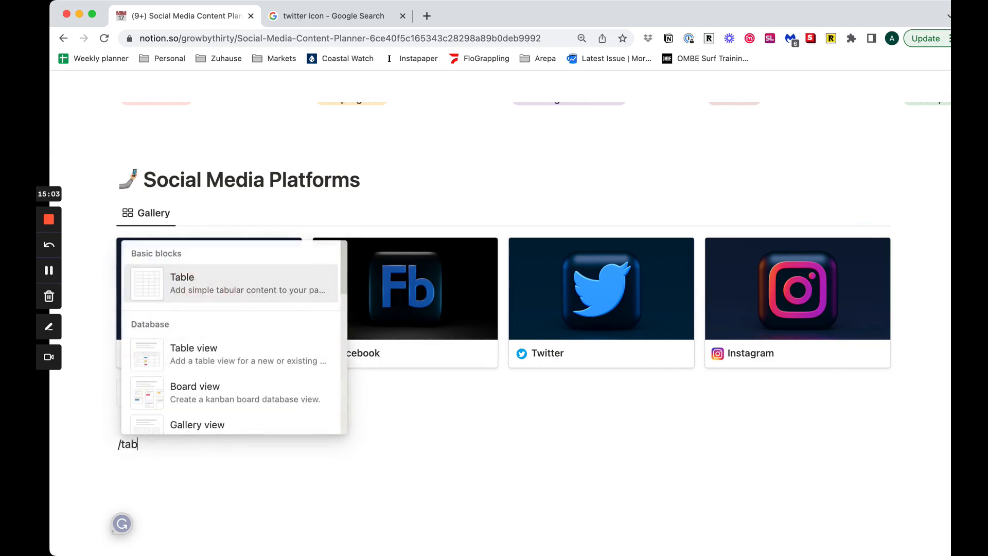
pyautogui.press('Down')
pyautogui.press('Return')
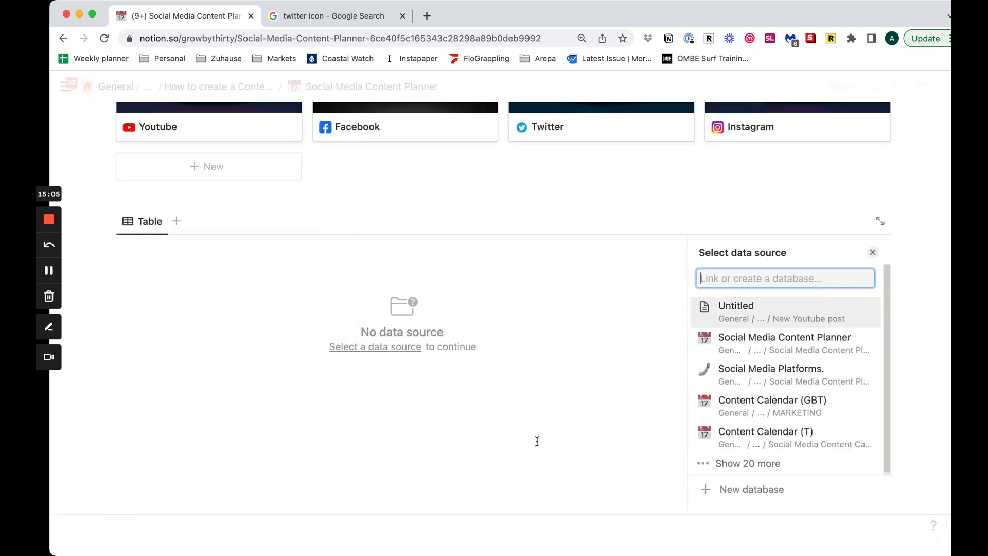
pyautogui.click(742, 492)
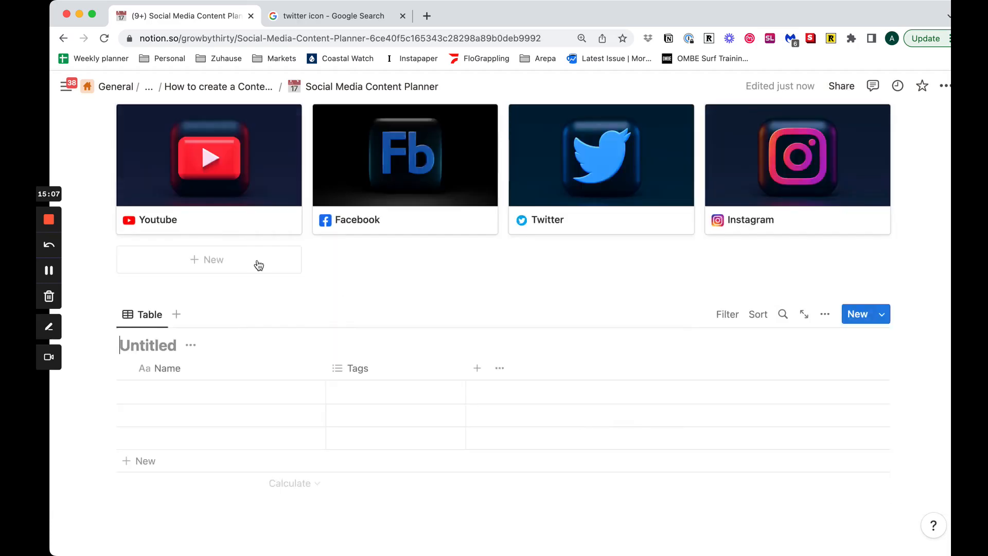
pyautogui.click(174, 351)
pyautogui.write('Tasks')
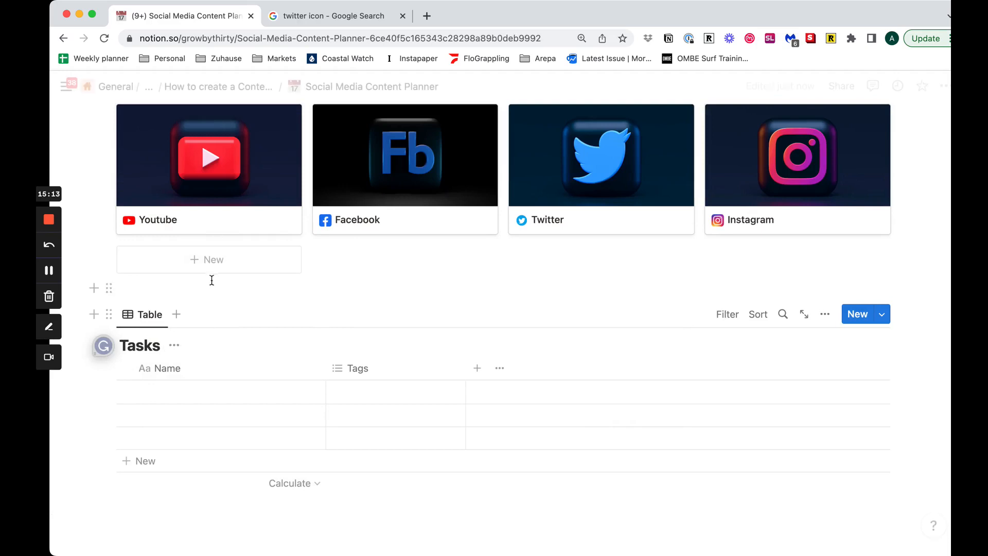
pyautogui.click(174, 350)
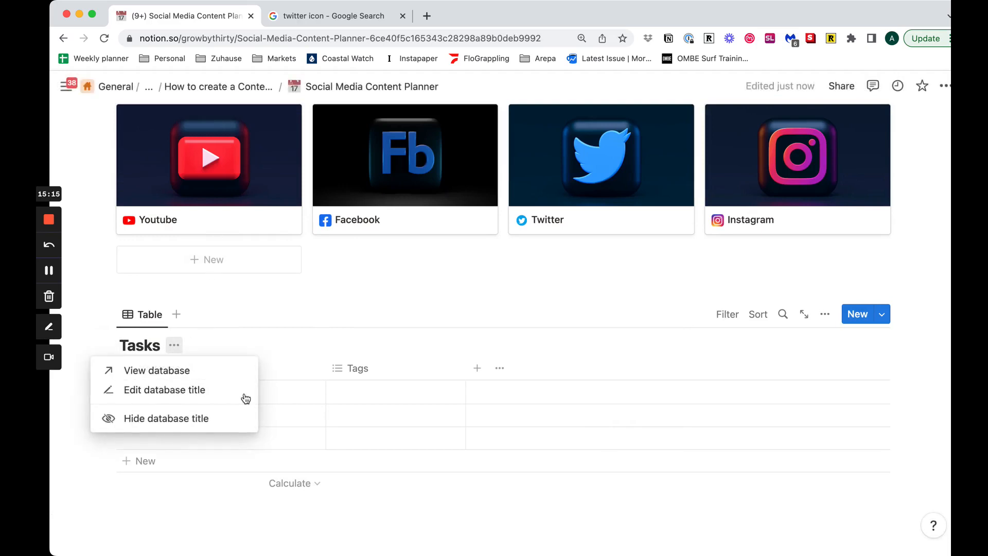
pyautogui.click(185, 416)
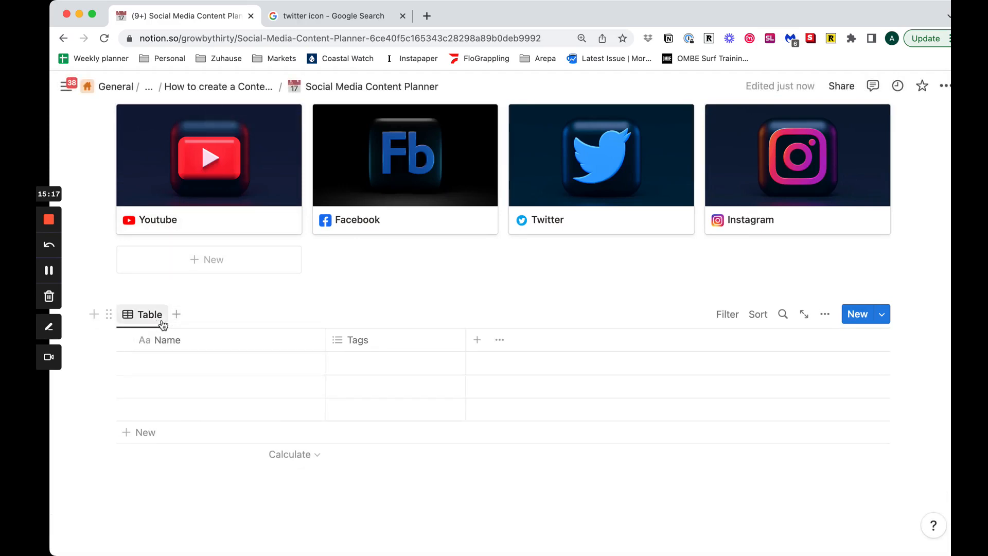
pyautogui.press('super+z')
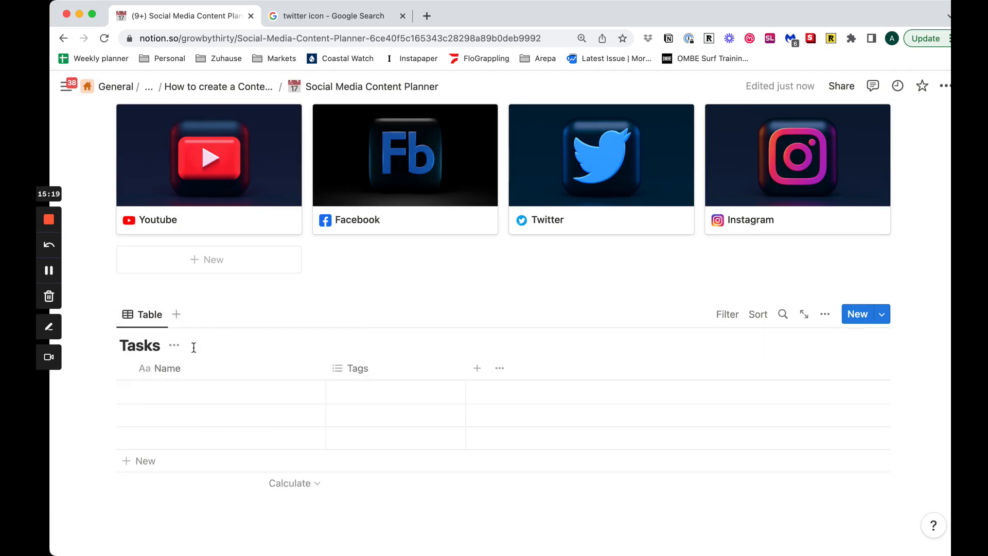
# Step: Open the Tasks database as its own page and give it the grey check mark emoji as icon
pyautogui.click(174, 349)
pyautogui.click(182, 376)
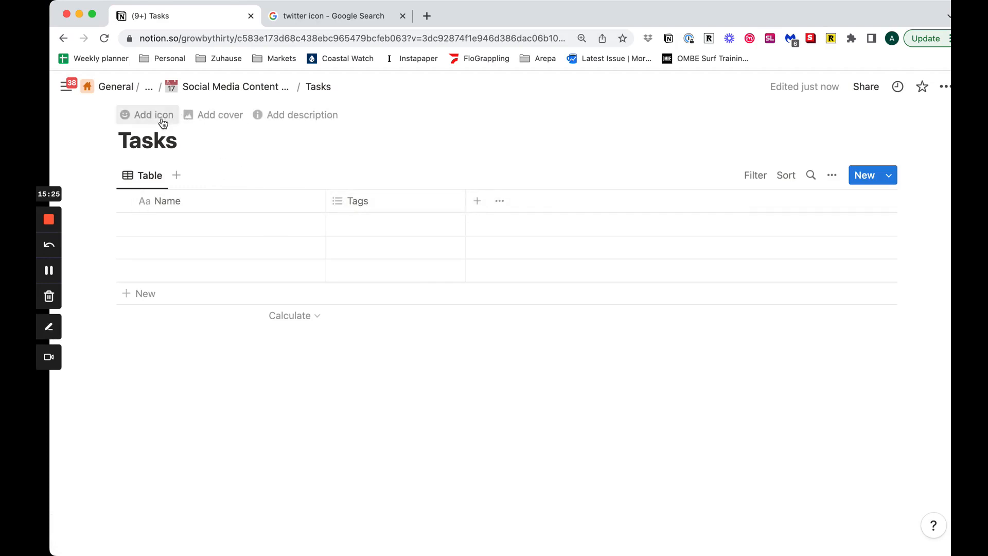
pyautogui.click(148, 120)
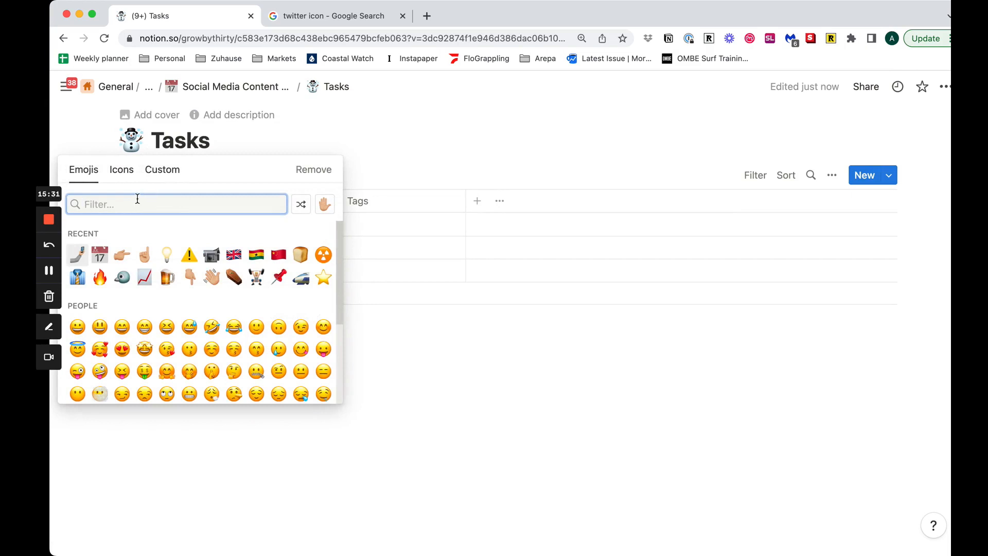
pyautogui.write('che')
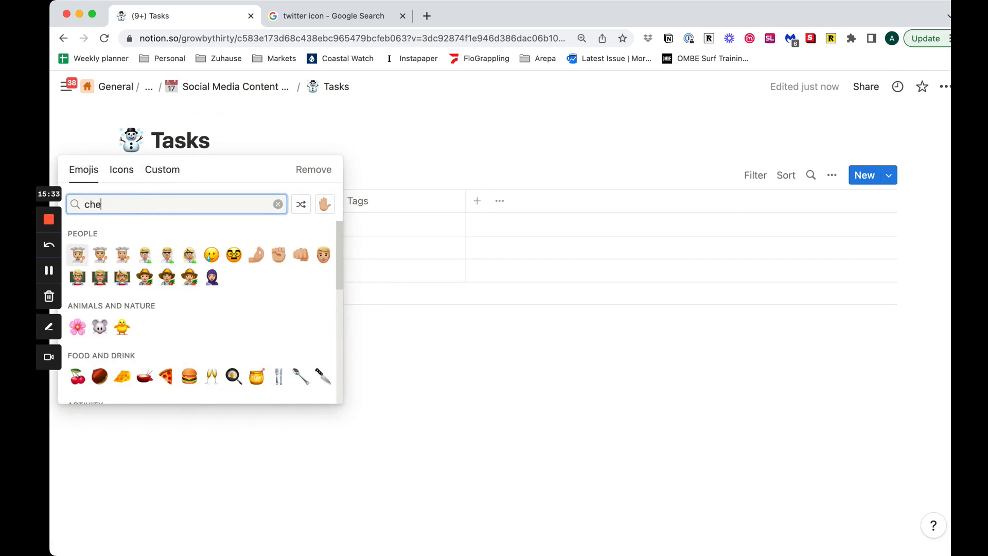
pyautogui.write('ck')
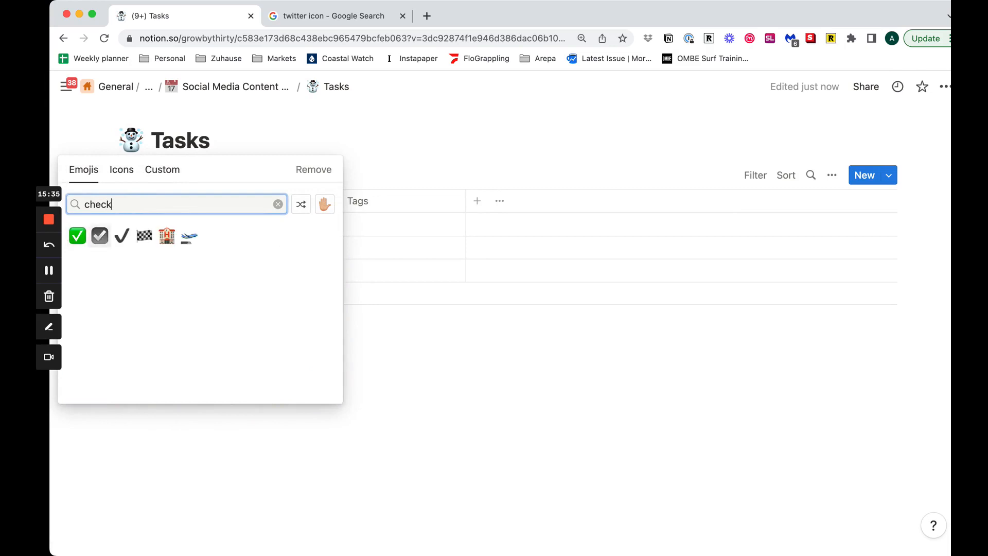
pyautogui.click(99, 236)
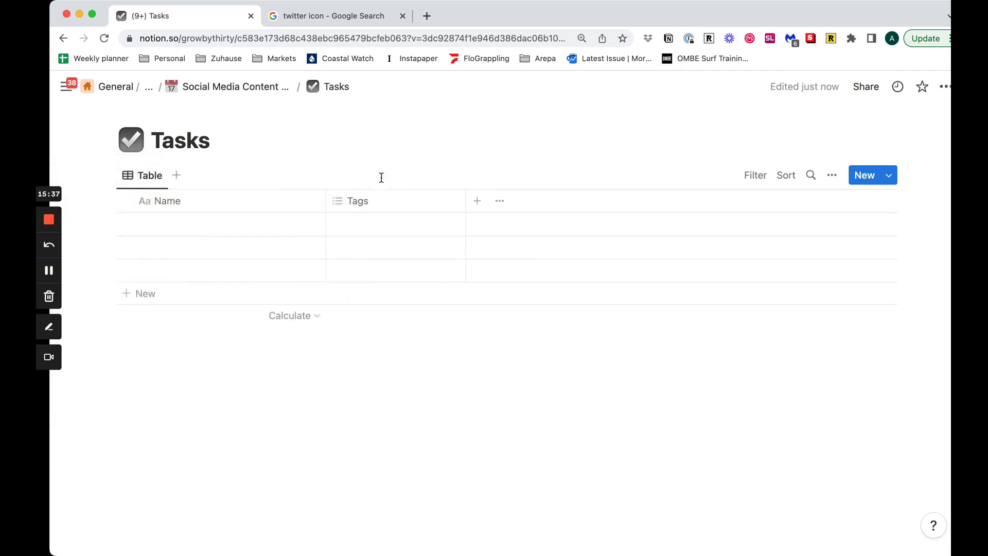
# Step: Change the Tags property's icon in the Tasks table to the tag symbol
pyautogui.click(374, 201)
pyautogui.click(349, 232)
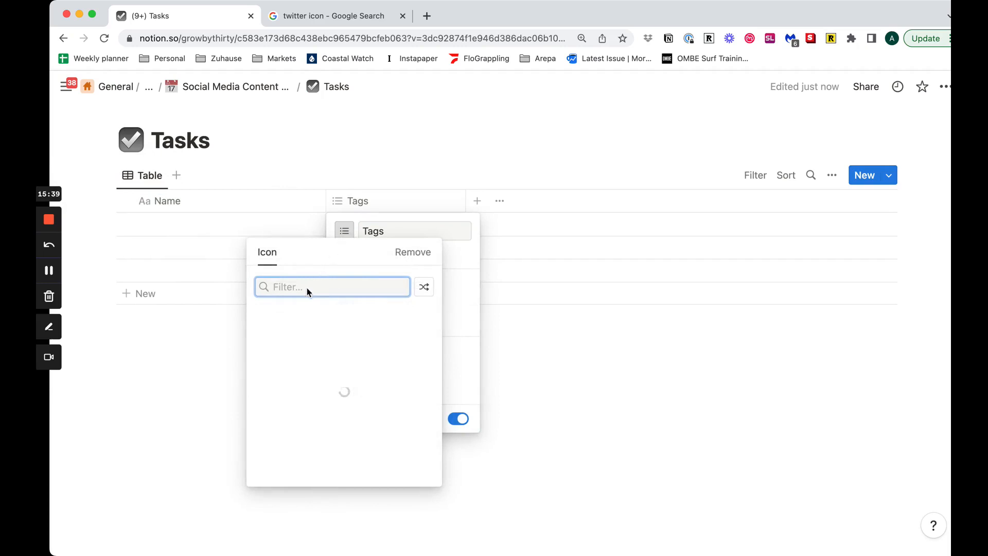
pyautogui.click(288, 338)
pyautogui.click(509, 149)
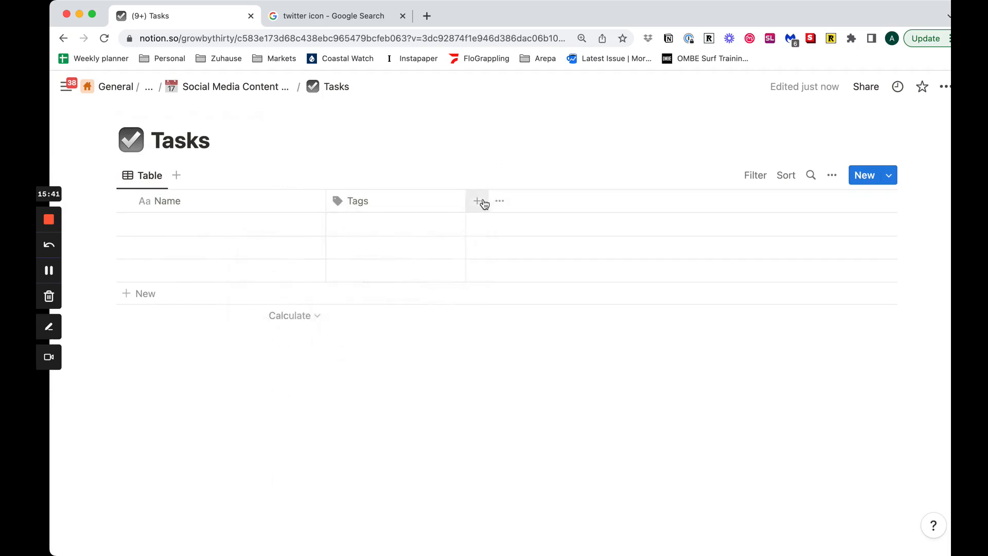
# Step: Add a Date property and a Status property to the Tasks table
pyautogui.click(477, 200)
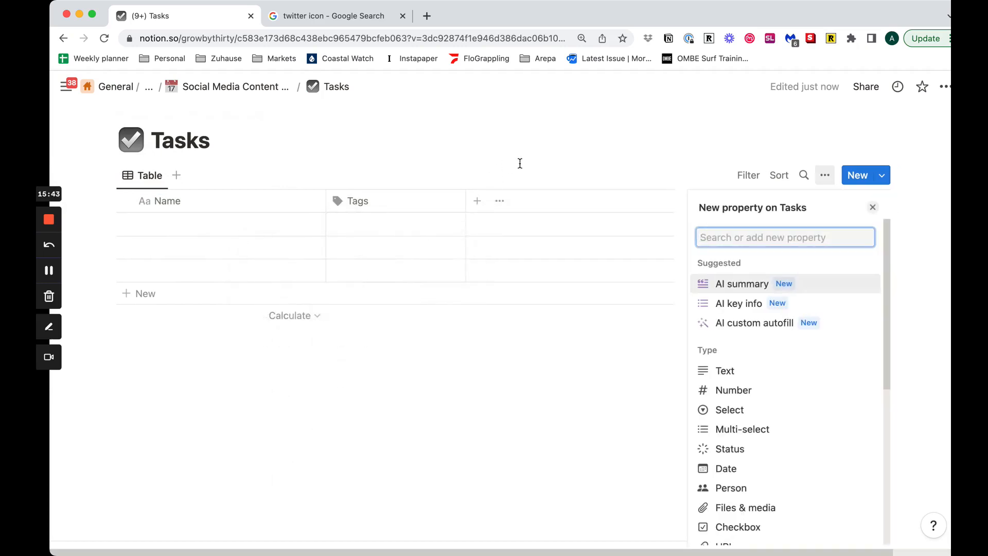
pyautogui.write('date')
pyautogui.press('Return')
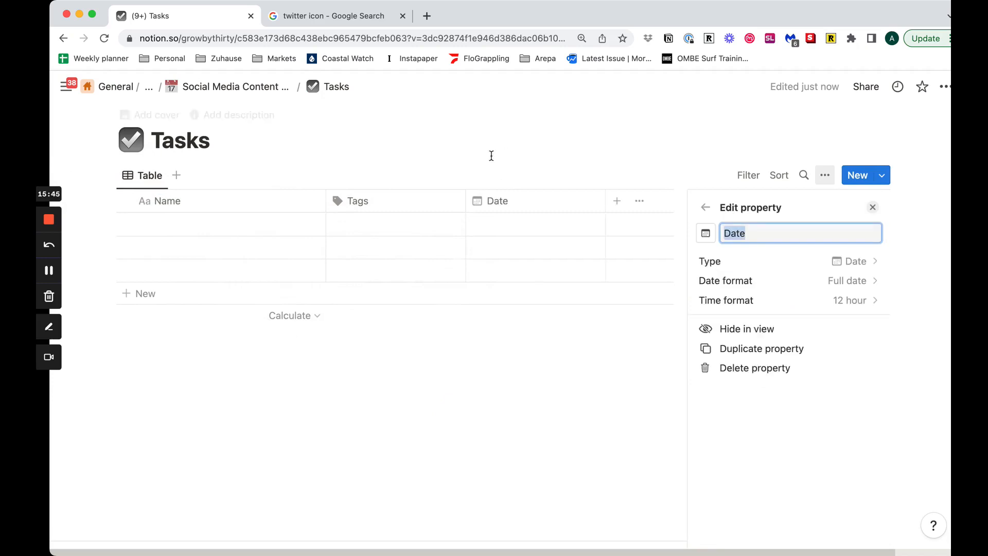
pyautogui.click(612, 205)
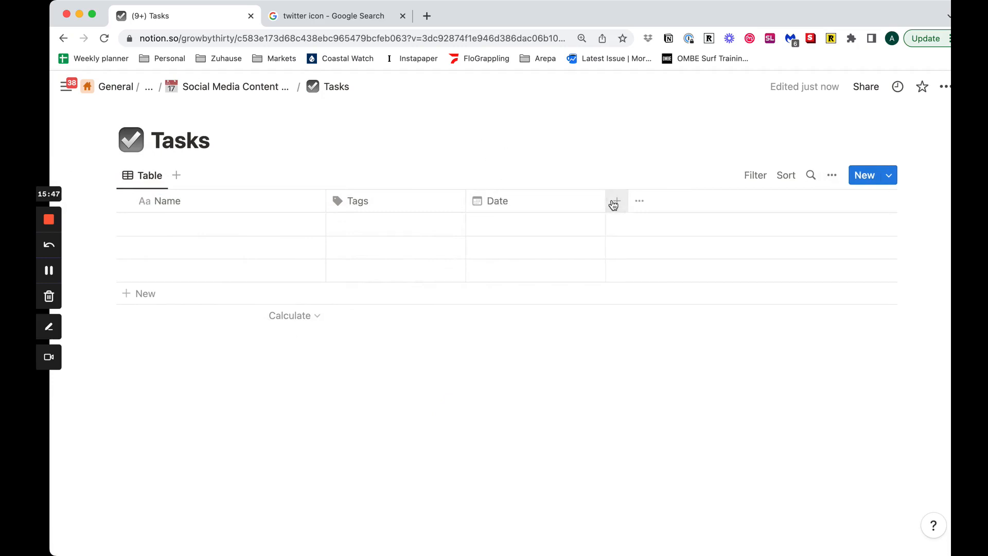
pyautogui.click(614, 204)
pyautogui.write('statu')
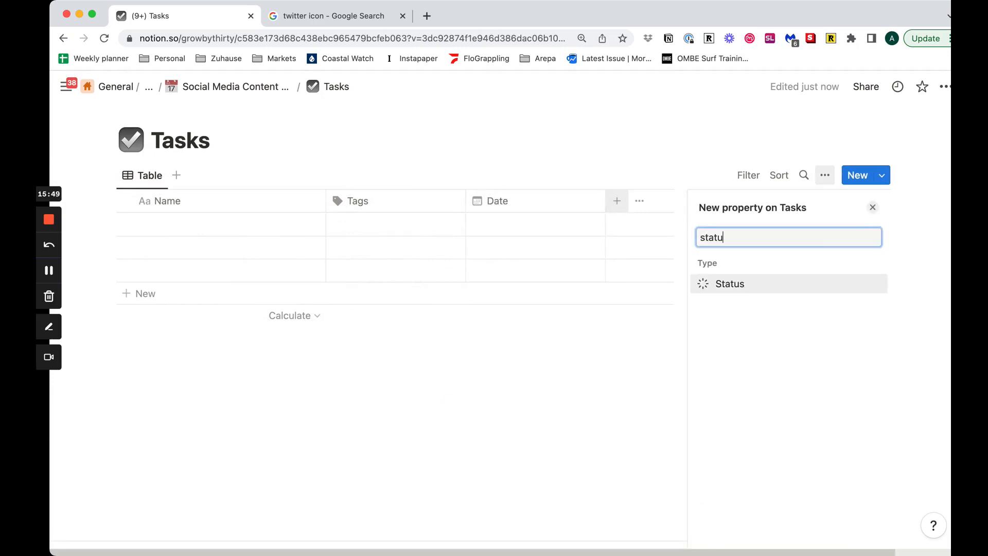
pyautogui.press('Return')
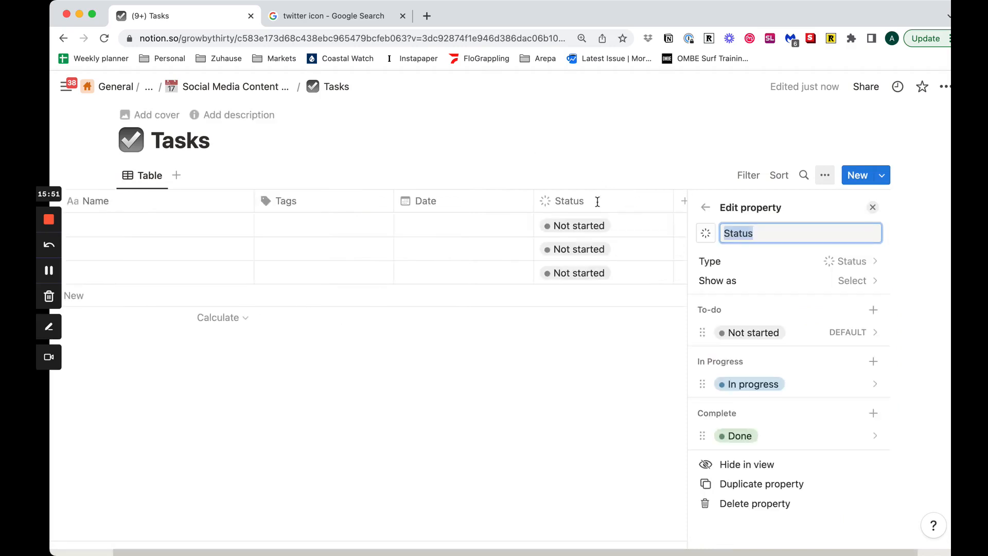
# Step: Colour the Status options: Not started red and In progress yellow
pyautogui.click(863, 333)
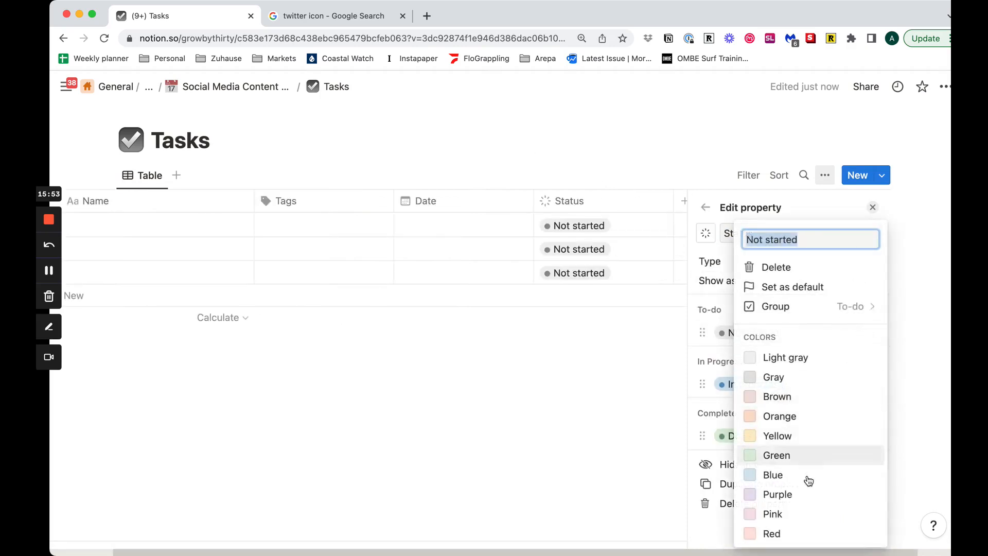
pyautogui.click(802, 532)
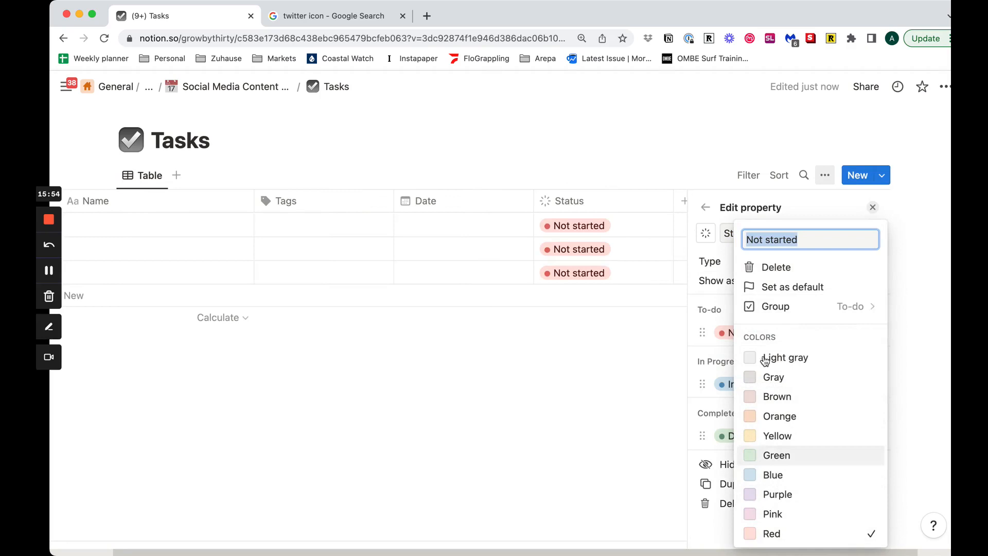
pyautogui.click(715, 164)
pyautogui.click(868, 389)
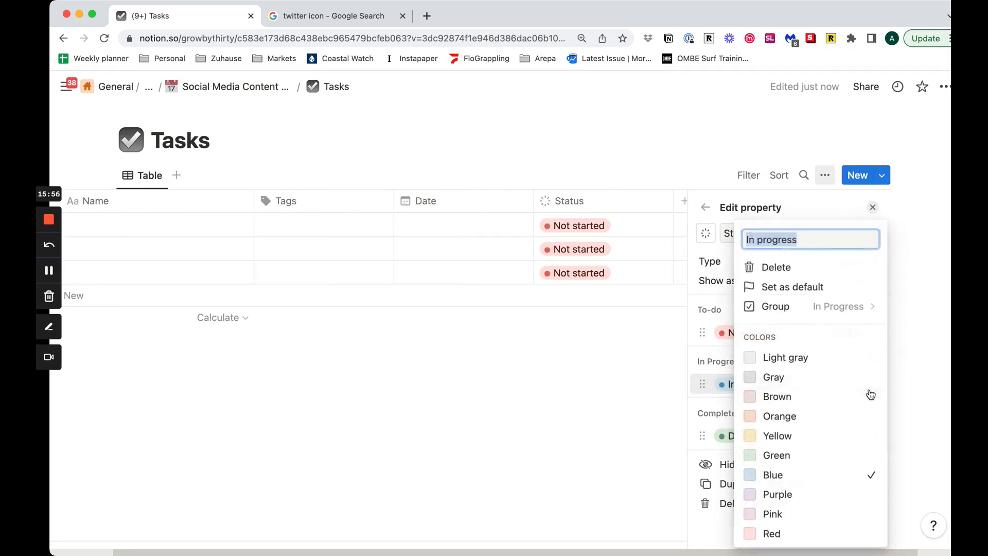
pyautogui.click(812, 441)
pyautogui.click(631, 103)
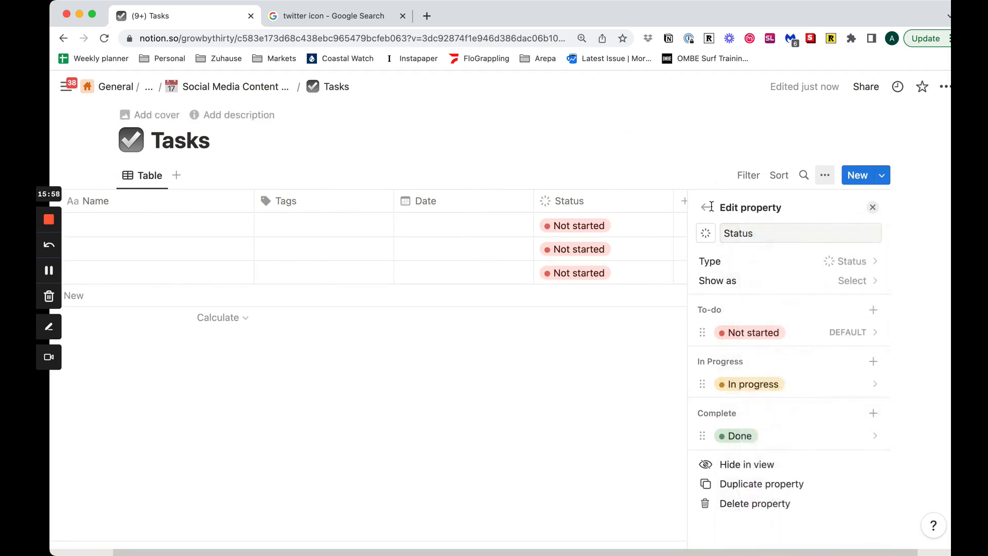
pyautogui.click(701, 150)
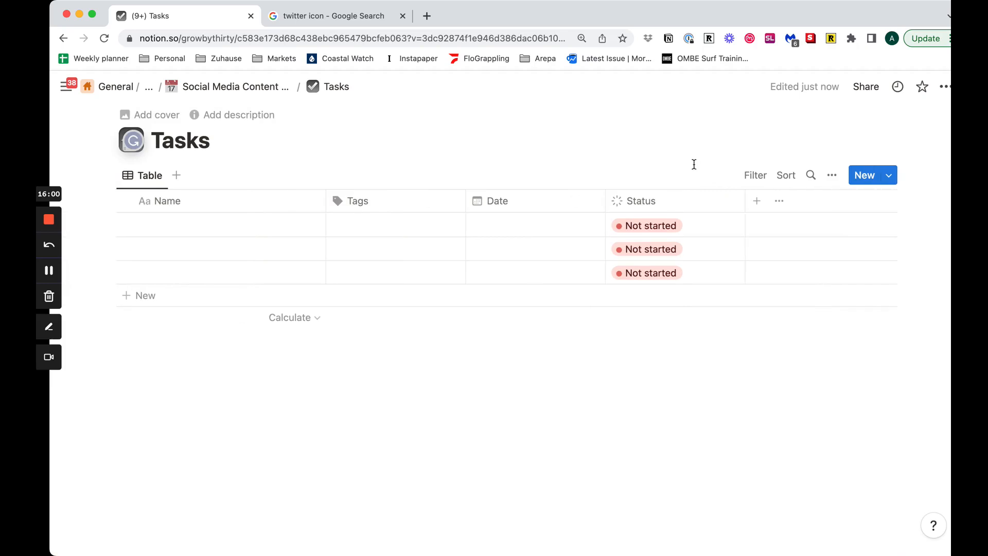
# Step: Name the three rows of the Tasks table "Task 1", "Task 2" and "Task 3"
pyautogui.click(234, 227)
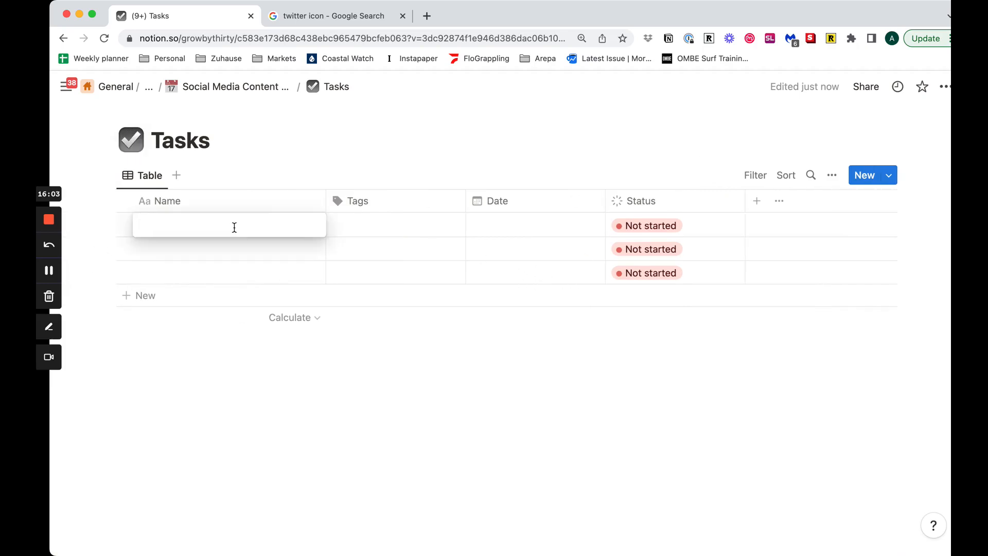
pyautogui.write('Task 1')
pyautogui.press('Return')
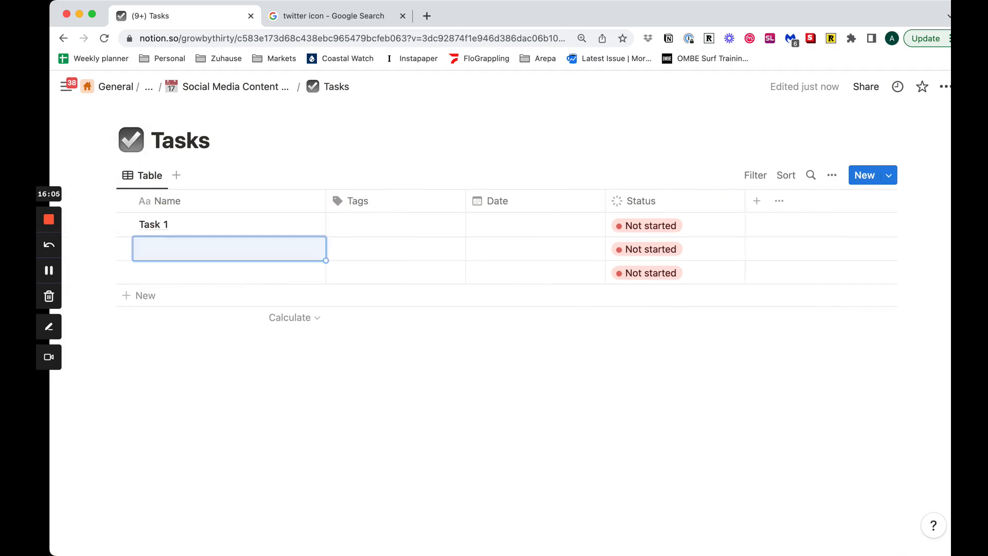
pyautogui.write('Task 2')
pyautogui.press('Return')
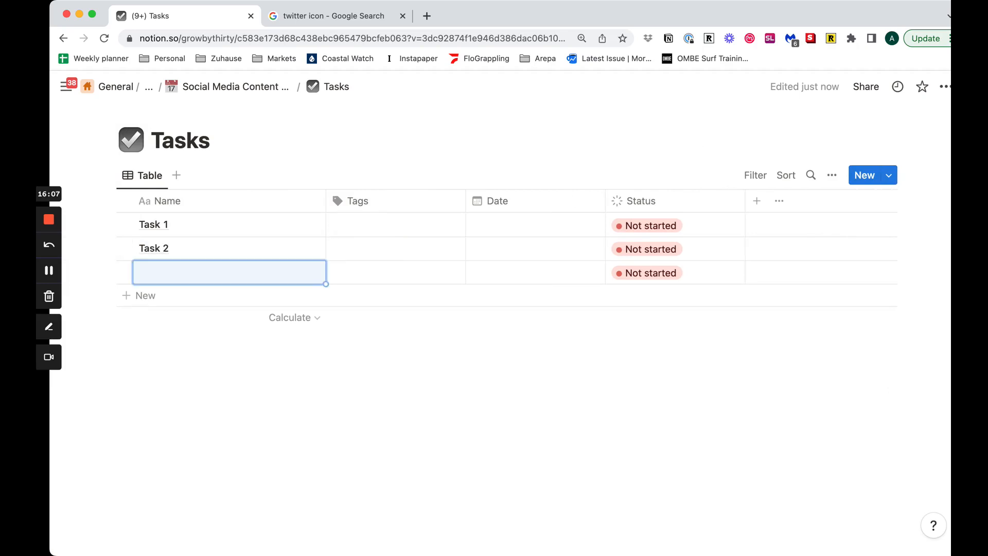
pyautogui.write('Task 3')
pyautogui.press('Return')
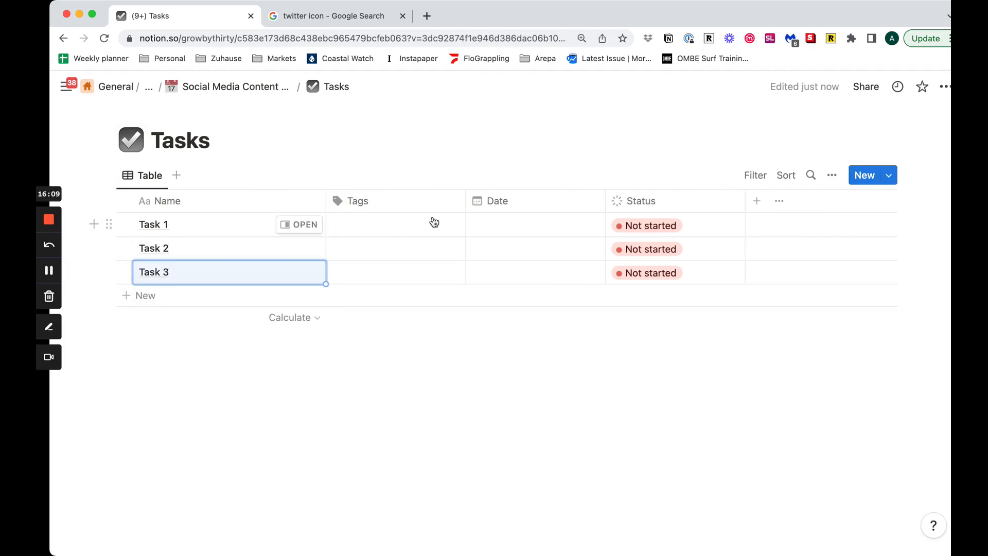
# Step: Add a one-way relation property from Tasks to the Social Media Content Planner database with no limit
pyautogui.click(756, 201)
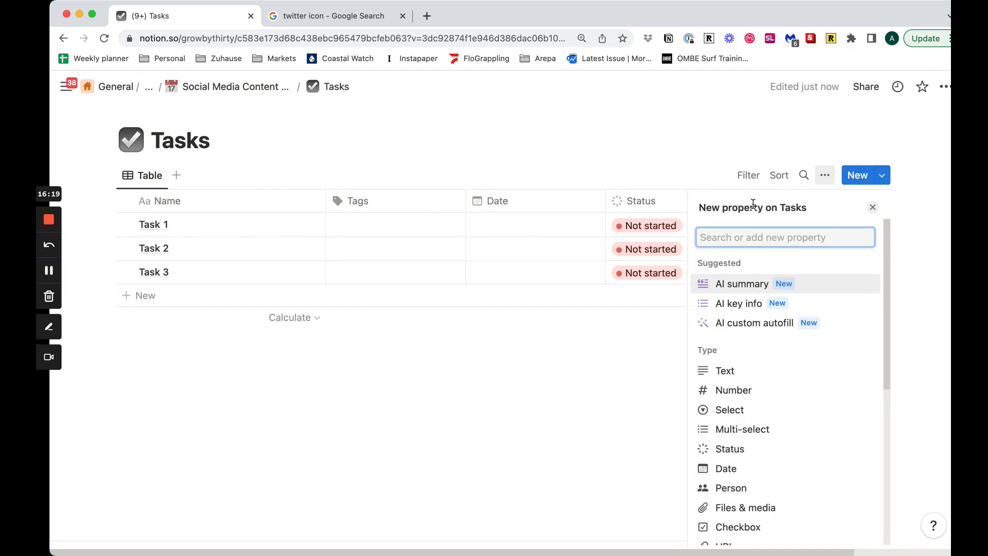
pyautogui.write('soc')
pyautogui.press('BackSpace')
pyautogui.press('BackSpace')
pyautogui.press('BackSpace')
pyautogui.write('rel')
pyautogui.press('Return')
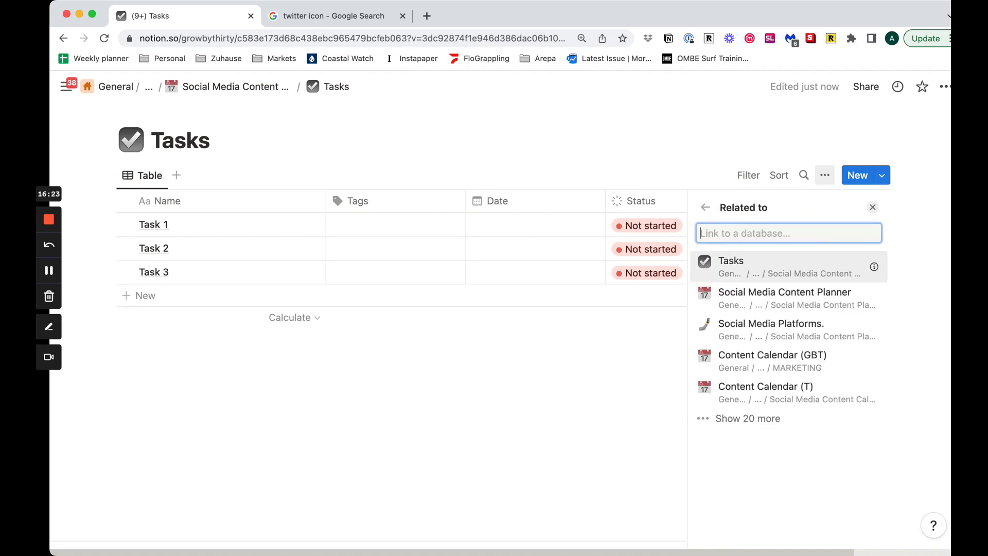
pyautogui.press('Down')
pyautogui.press('Return')
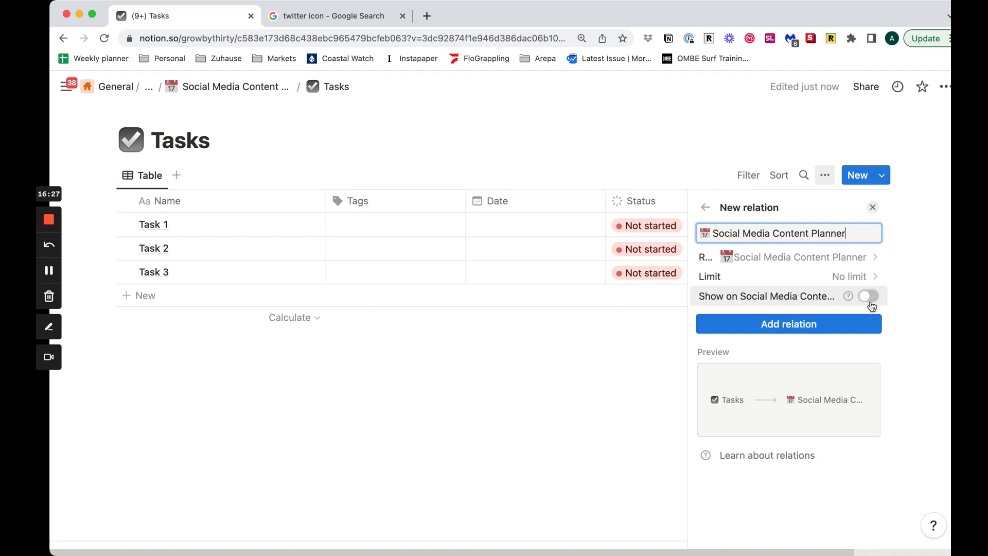
pyautogui.click(821, 326)
pyautogui.click(528, 176)
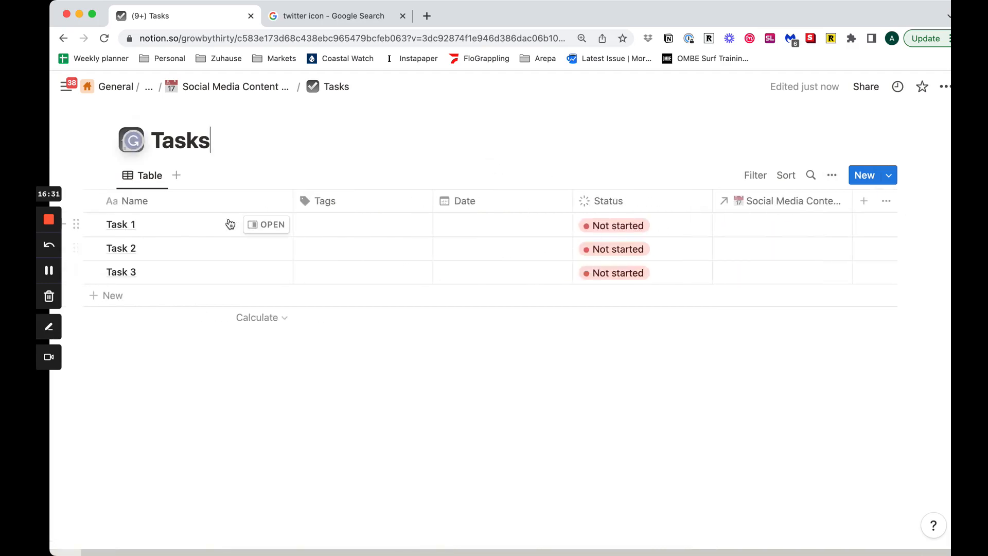
# Step: Return to the Social Media Content Planner page and add a Board view to its Tasks database
pyautogui.click(195, 89)
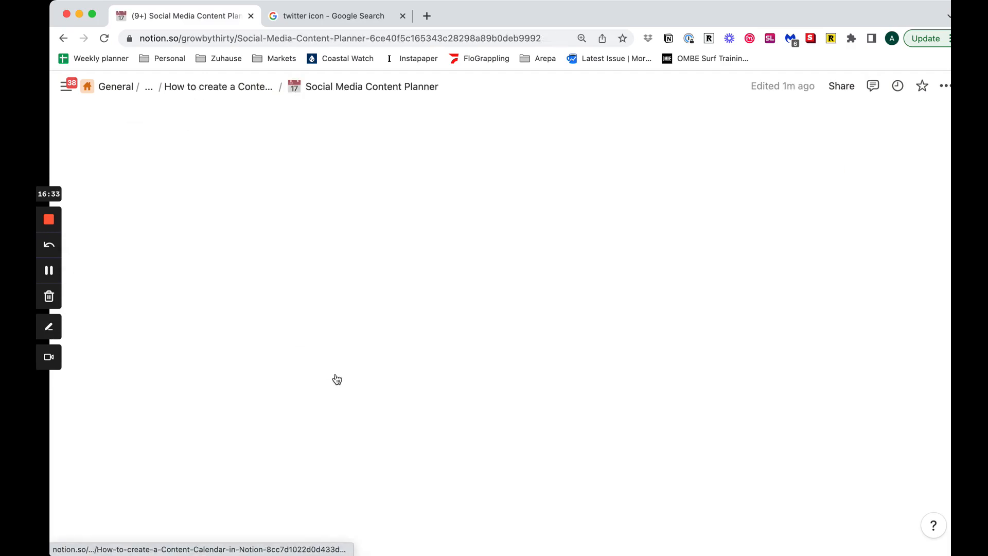
pyautogui.scroll(-20, 353, 364)
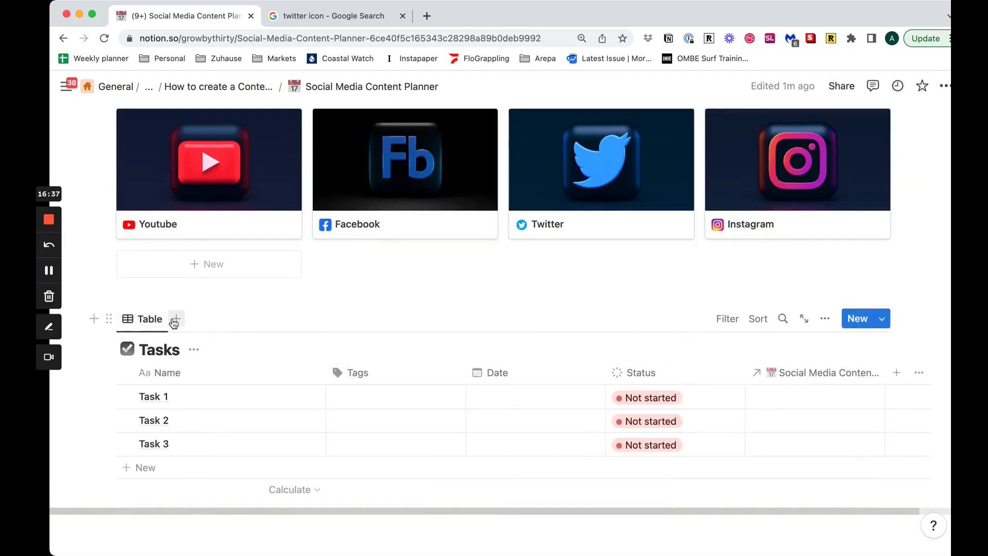
pyautogui.click(174, 318)
pyautogui.click(794, 409)
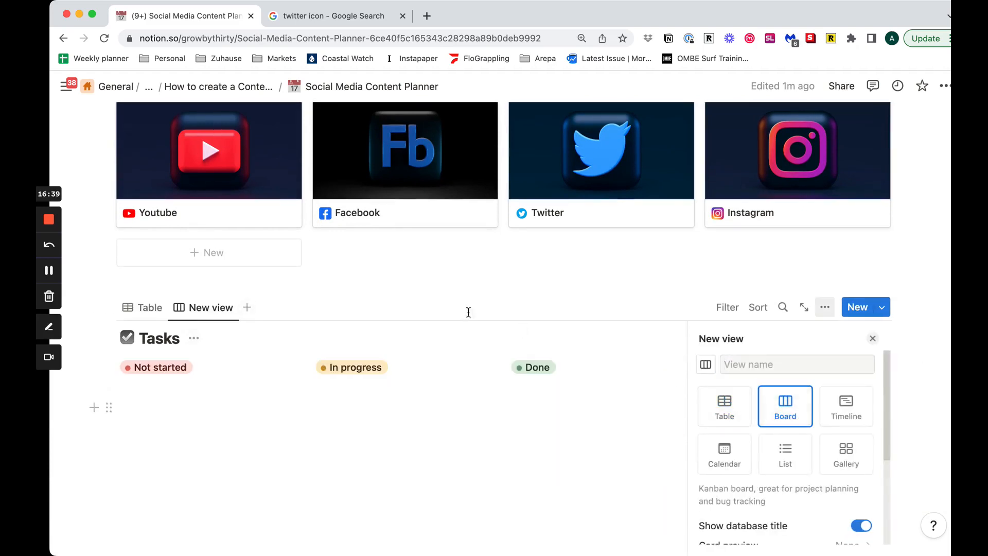
# Step: Move the Tasks Board view ahead of the Table view and show the Social Media Content Planner relation on its cards
pyautogui.click(405, 288)
pyautogui.moveTo(203, 307); pyautogui.dragTo(154, 311)
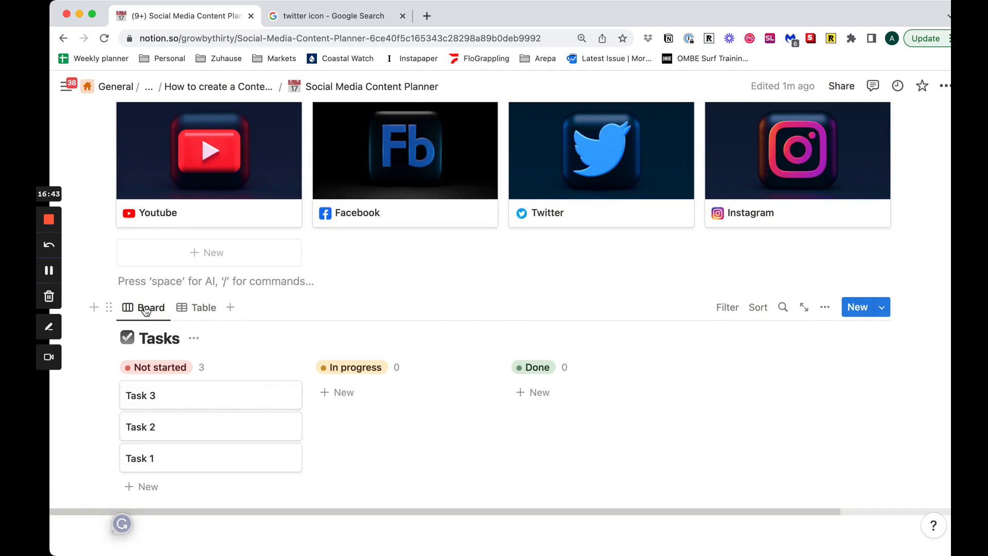
pyautogui.click(148, 316)
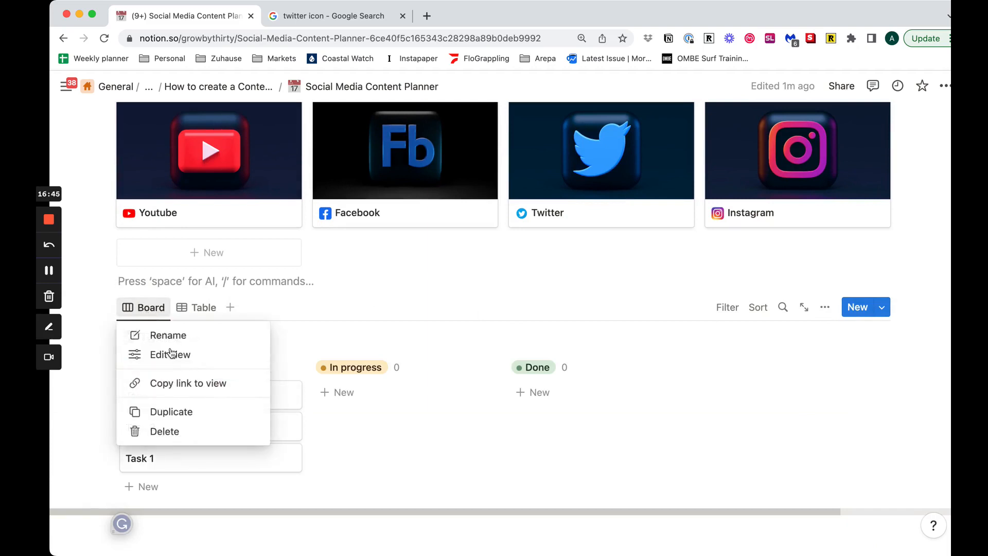
pyautogui.click(175, 354)
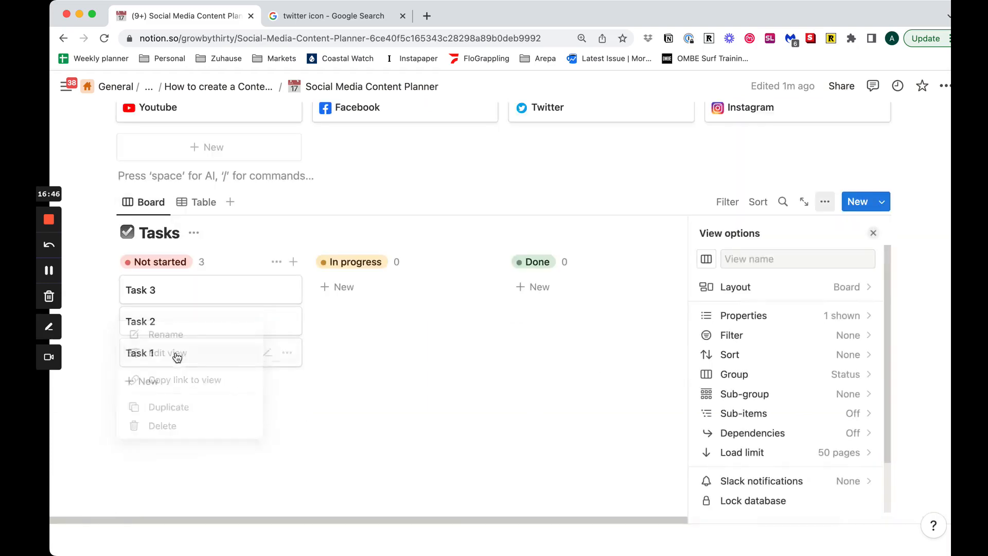
pyautogui.click(815, 323)
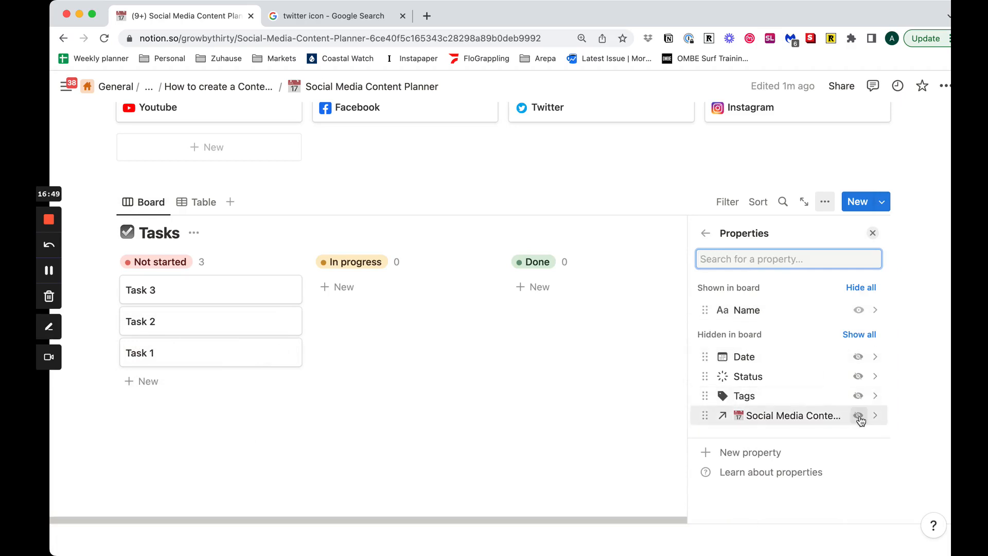
pyautogui.click(857, 416)
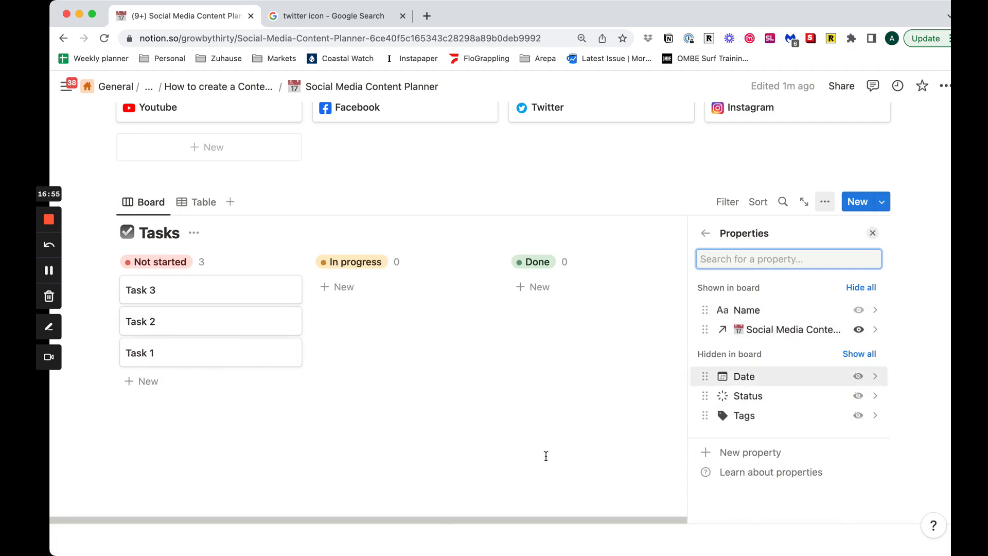
pyautogui.click(452, 465)
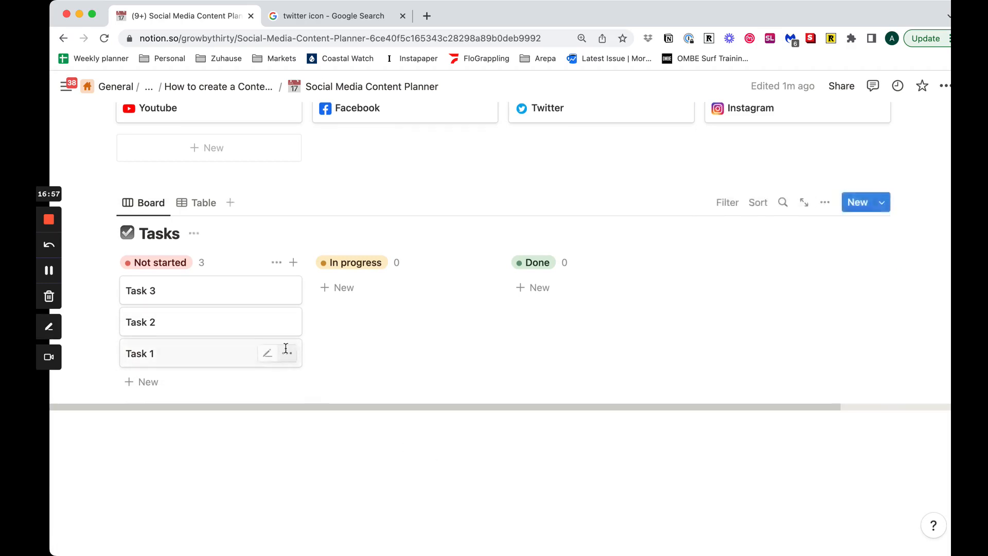
# Step: Open Task 3 from the Tasks board and link it to "New Youtube post" in its Social Media Content Planner relation
pyautogui.scroll(10, 283, 360)
pyautogui.scroll(-9, 283, 364)
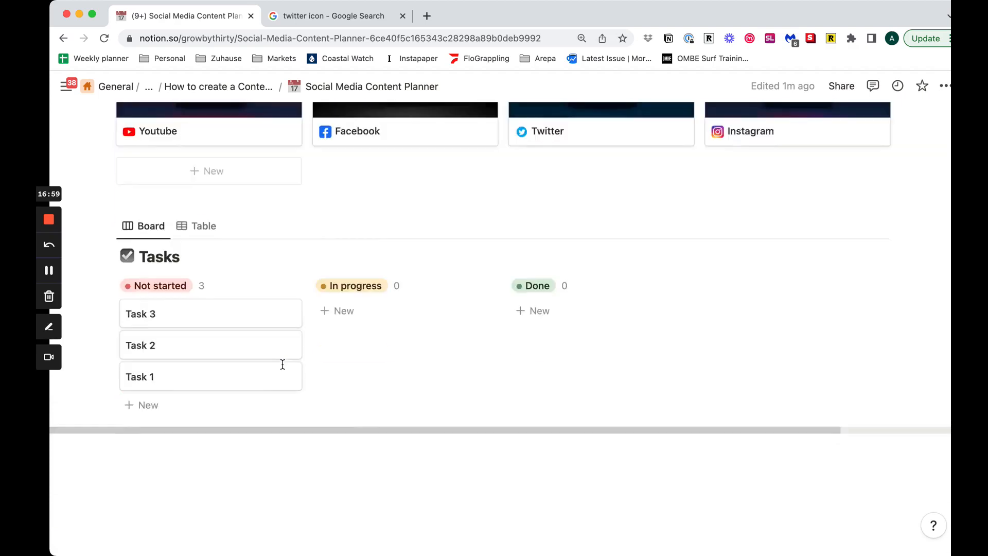
pyautogui.scroll(2, 276, 371)
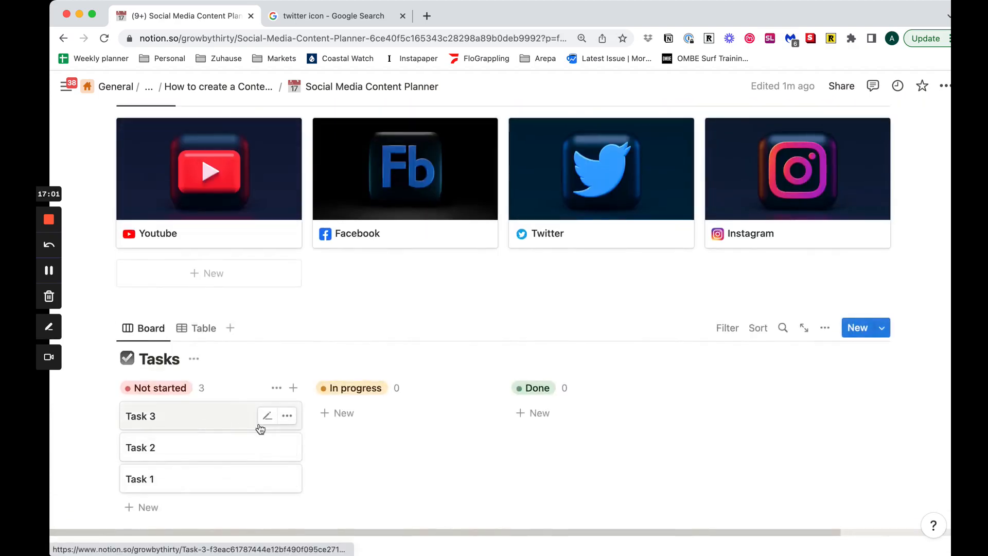
pyautogui.click(259, 426)
pyautogui.click(677, 259)
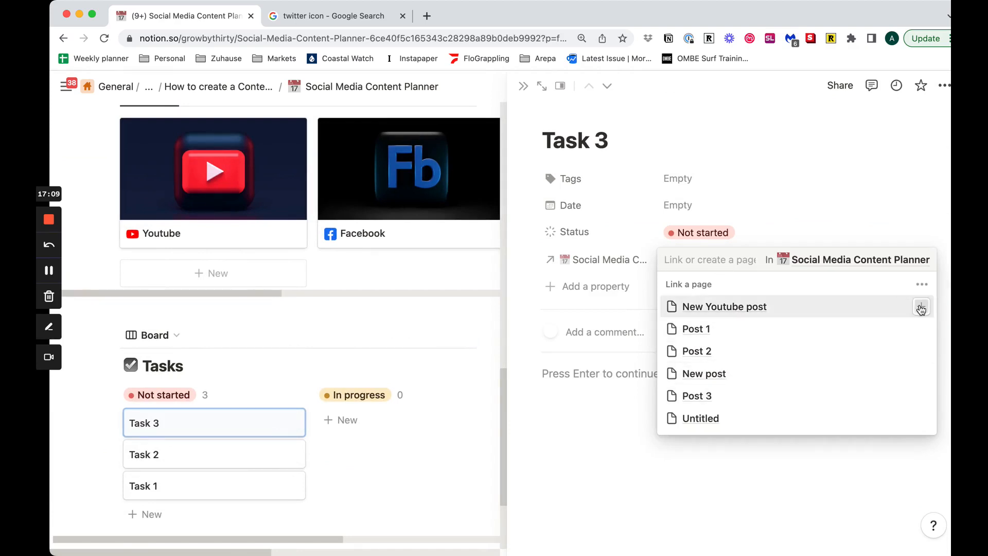
pyautogui.click(920, 307)
pyautogui.click(92, 433)
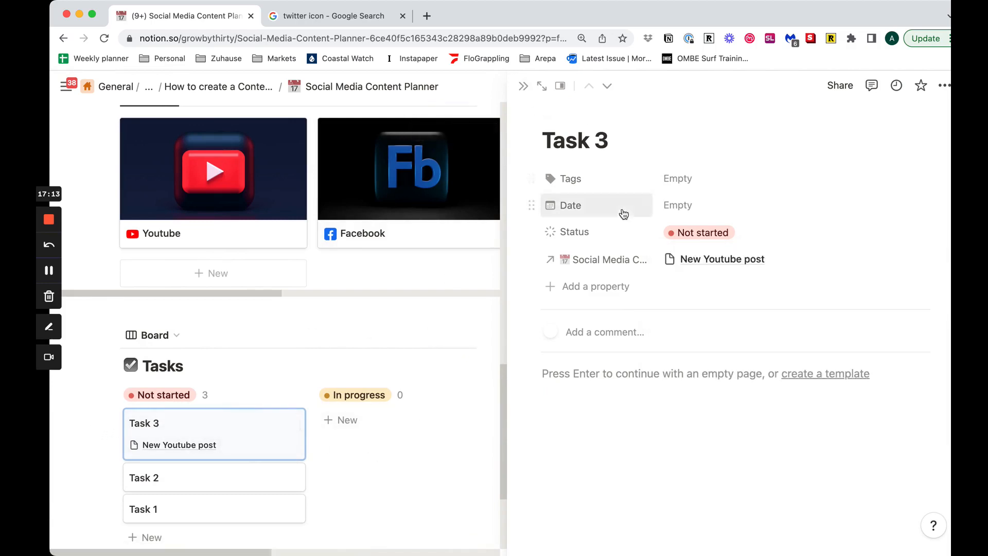
# Step: Add a Rollup property to Task 3 that uses the Social Media Content Planner relation and its Social Media Platforms property
pyautogui.click(596, 287)
pyautogui.write('rol')
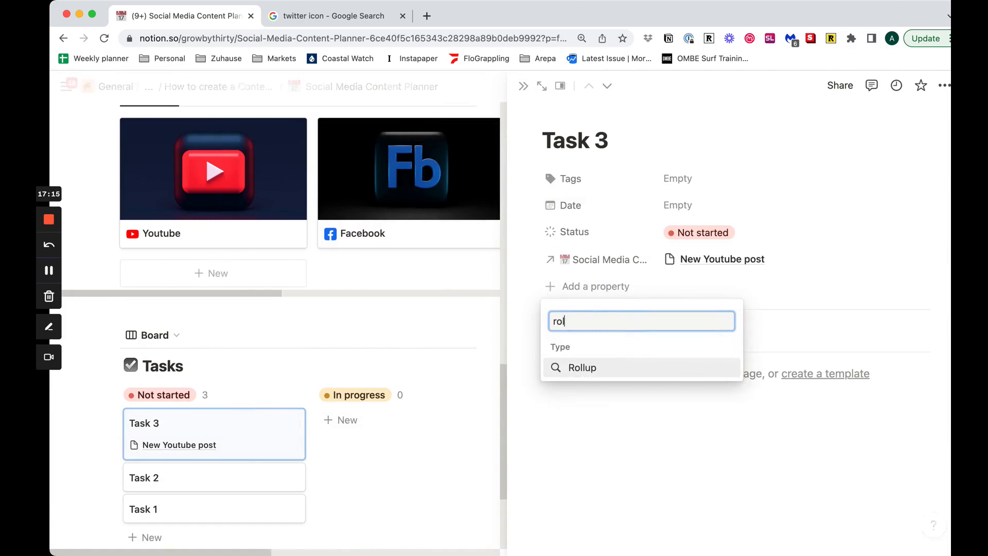
pyautogui.press('Return')
pyautogui.click(694, 310)
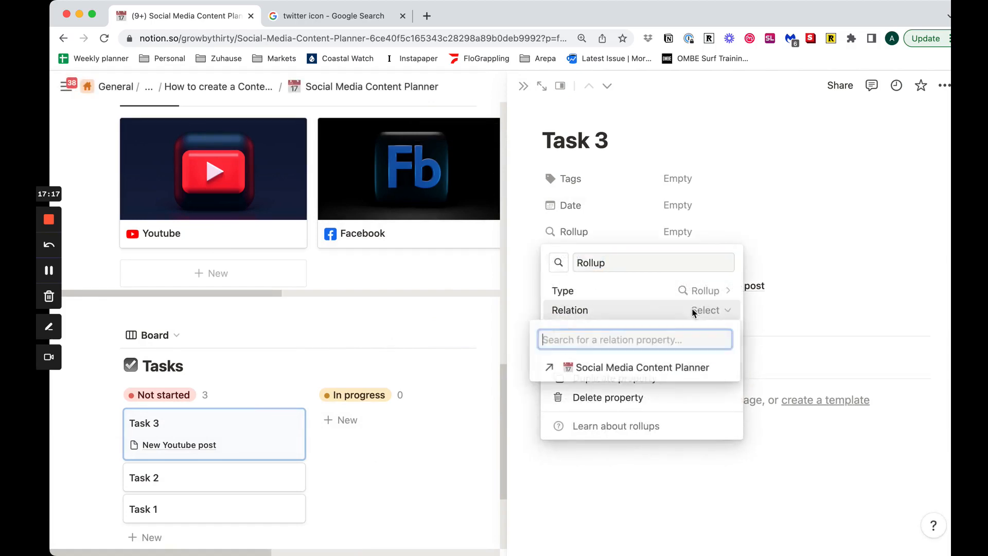
pyautogui.click(666, 369)
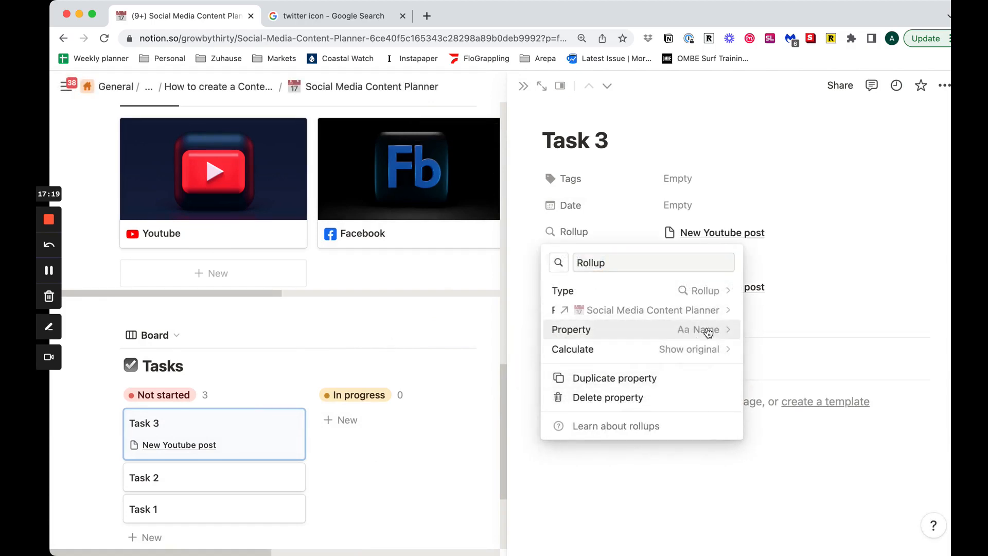
pyautogui.click(710, 332)
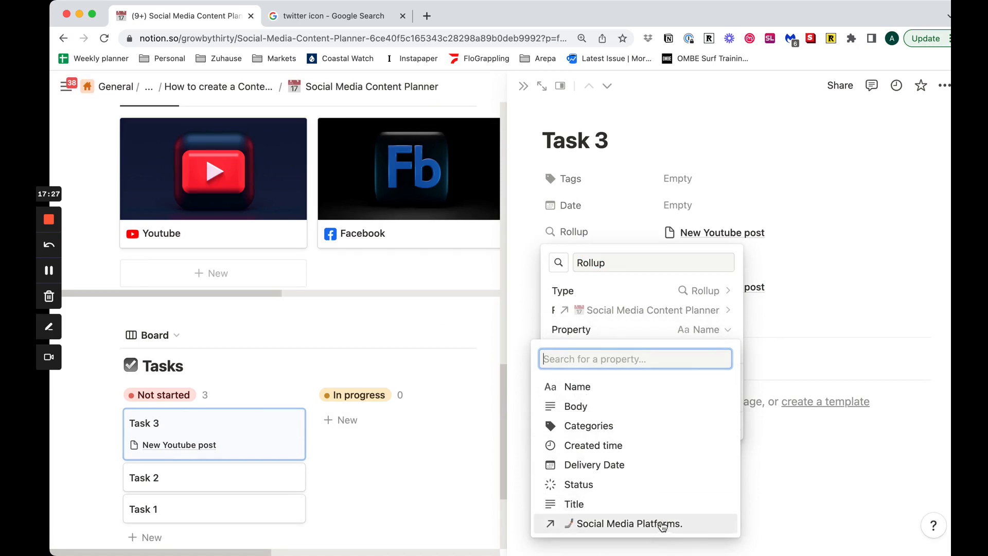
pyautogui.click(662, 523)
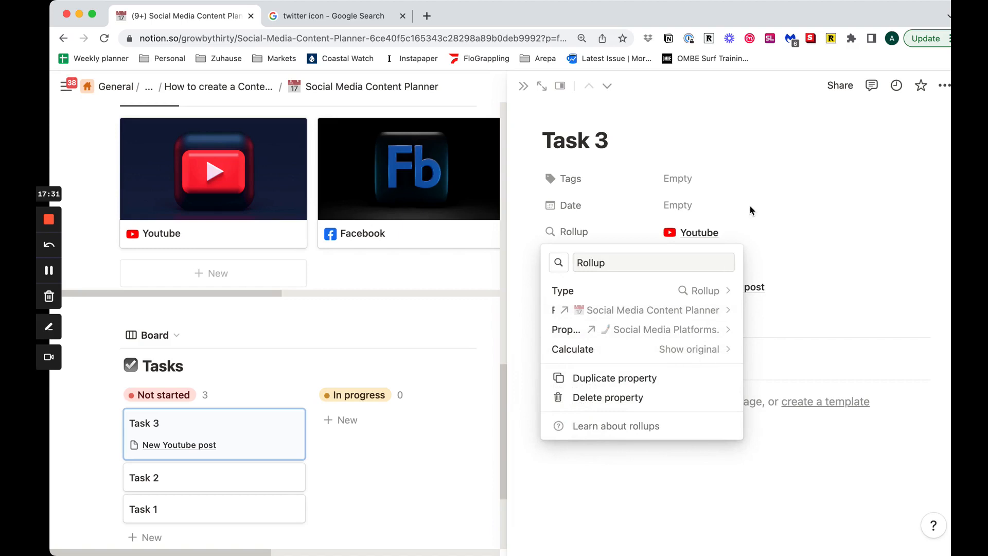
# Step: Rename the rollup property in Task 3 to "Platform"
pyautogui.click(624, 230)
pyautogui.click(589, 231)
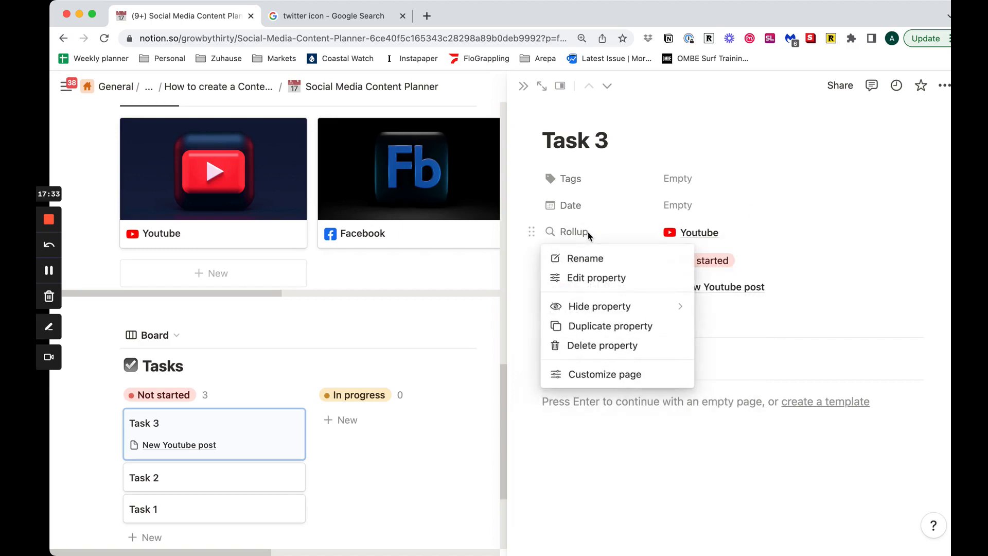
pyautogui.click(592, 259)
pyautogui.write('pla')
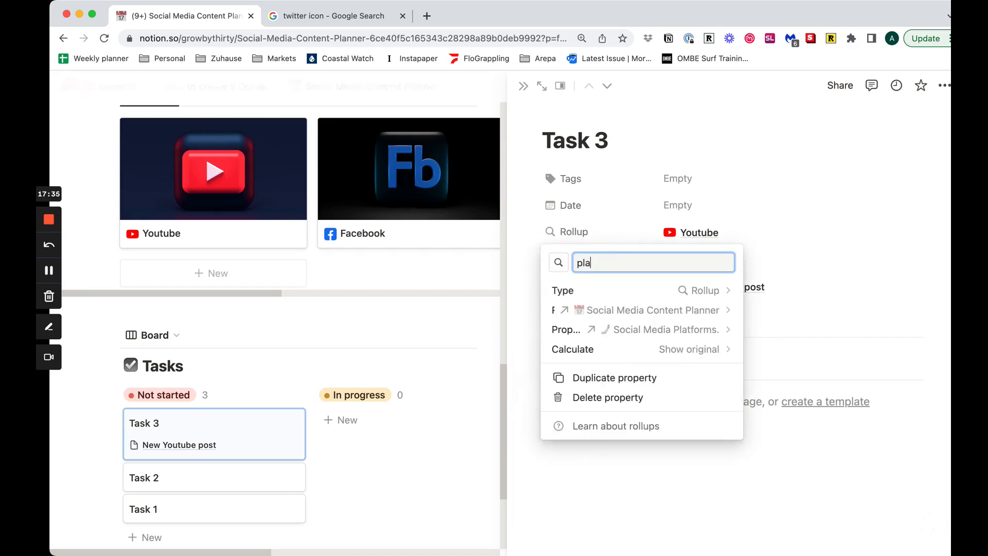
pyautogui.write('tfor')
pyautogui.press('BackSpace')
pyautogui.press('BackSpace')
pyautogui.press('BackSpace')
pyautogui.press('BackSpace')
pyautogui.press('BackSpace')
pyautogui.press('BackSpace')
pyautogui.press('BackSpace')
pyautogui.write('P')
pyautogui.click(767, 158)
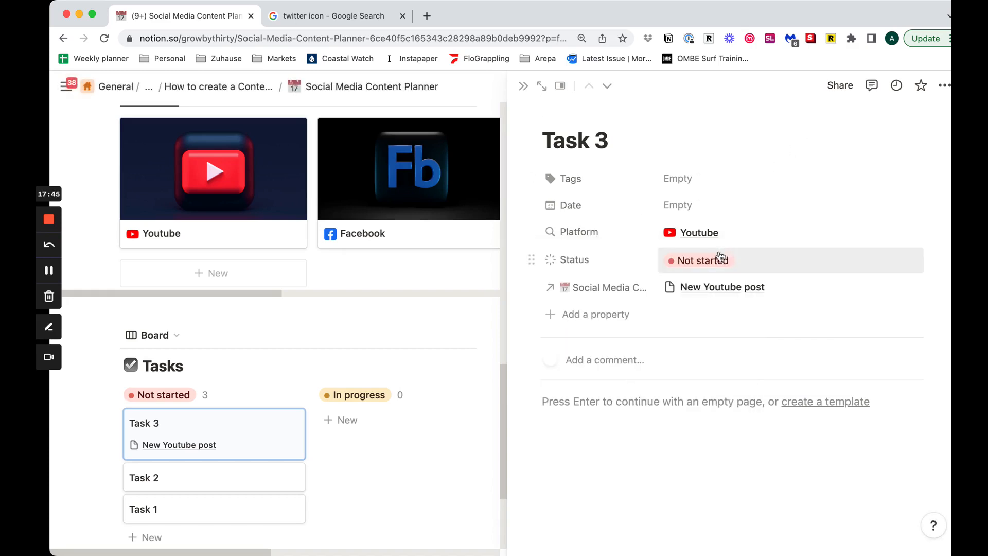
pyautogui.click(51, 273)
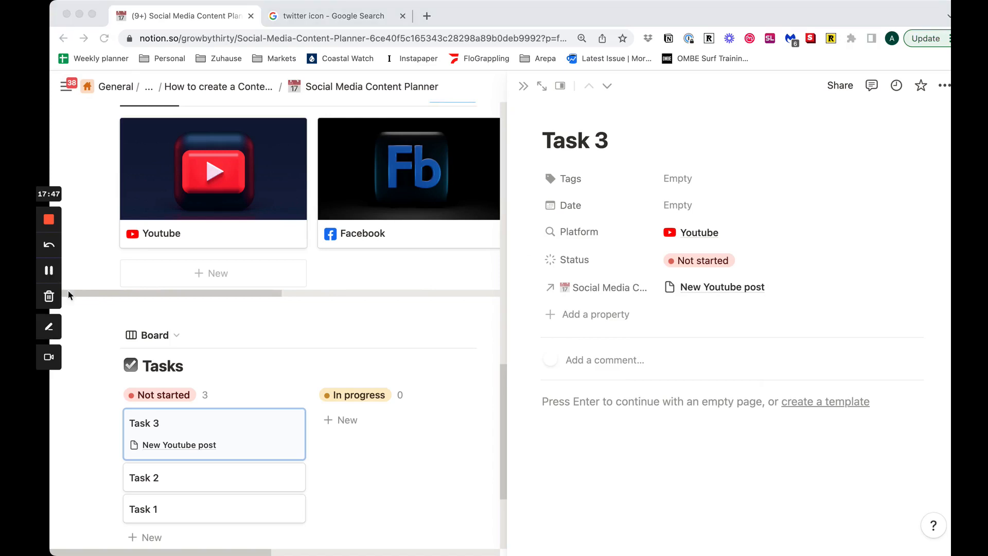
pyautogui.click(190, 337)
pyautogui.click(163, 340)
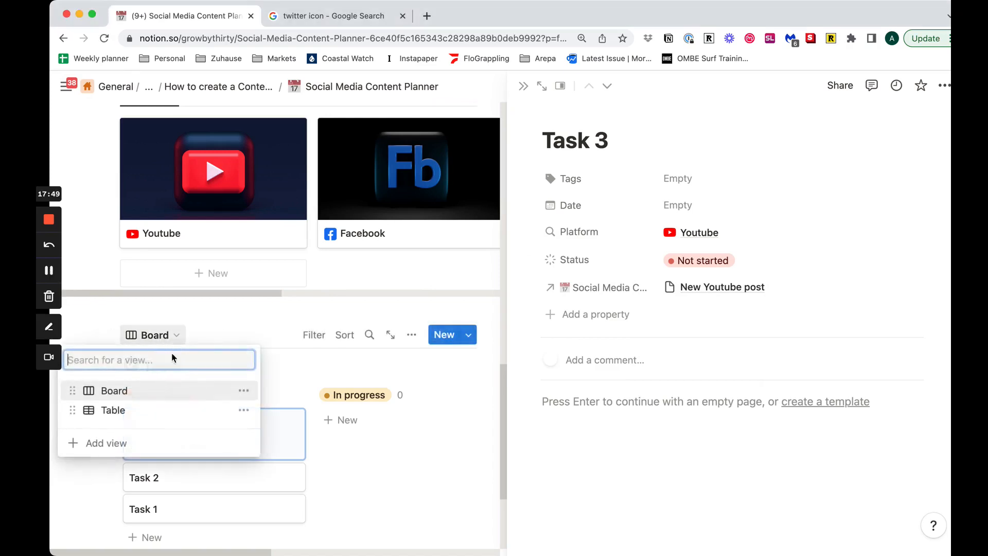
pyautogui.click(236, 323)
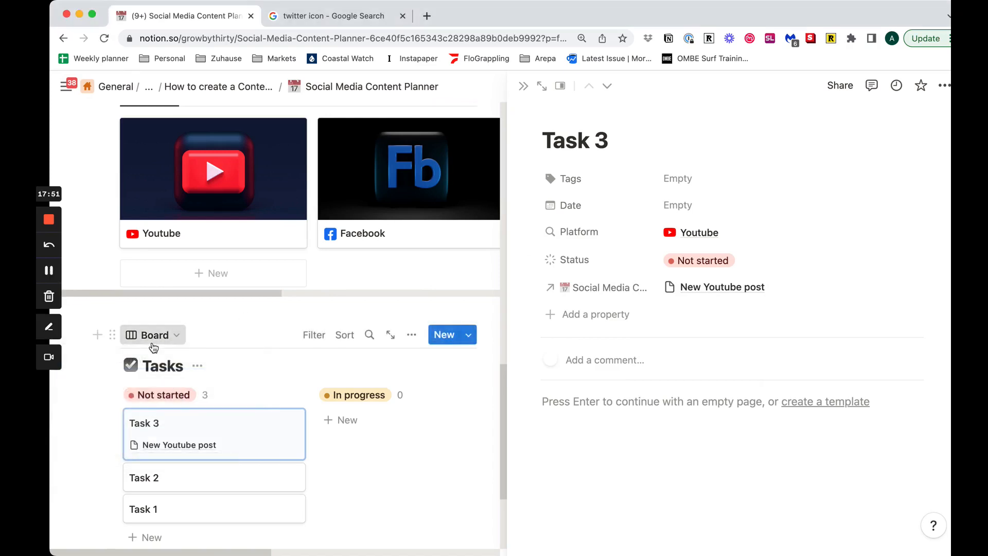
pyautogui.click(154, 348)
# Step: Close Task 3 and edit the Tasks Board view to show Platform and hide the Social Media Content Planner relation
pyautogui.click(509, 101)
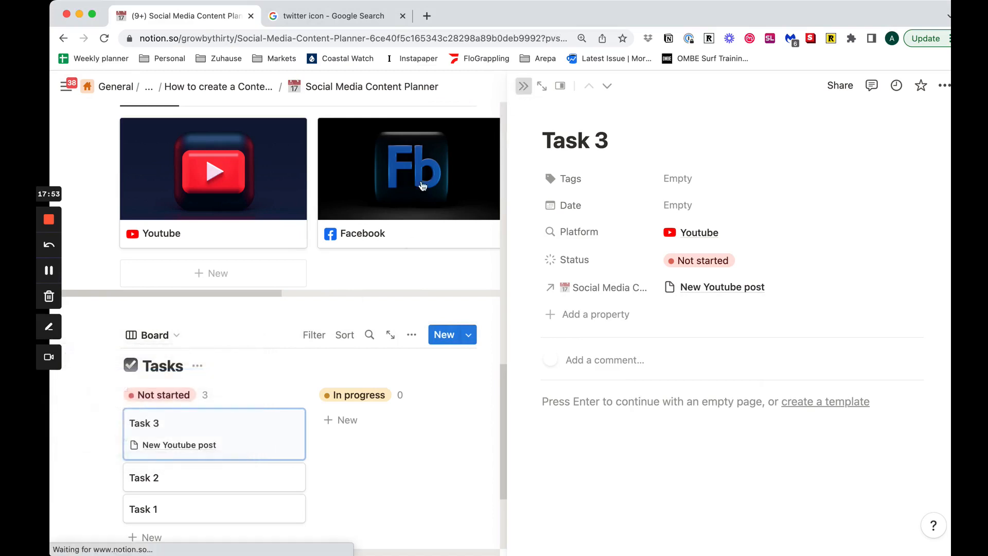
pyautogui.press('Escape')
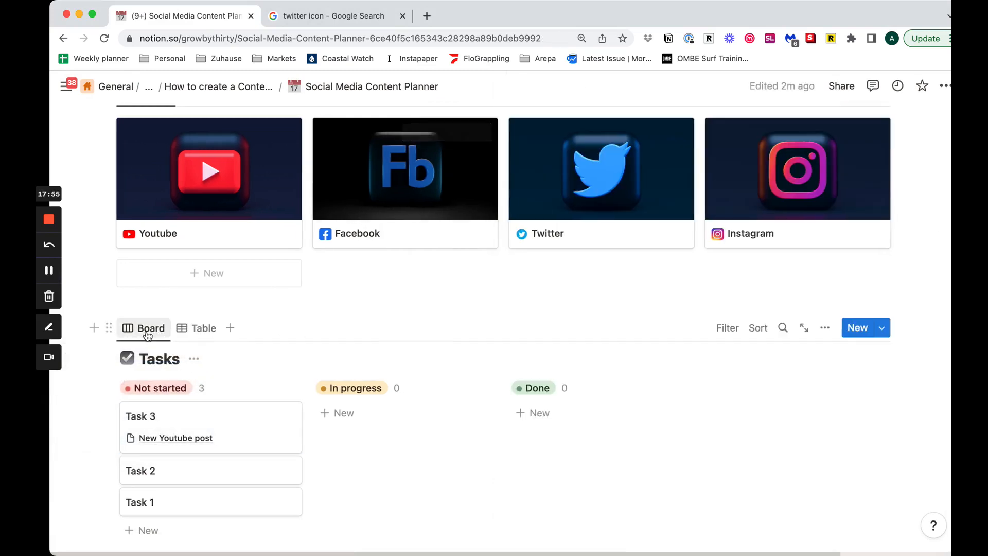
pyautogui.click(152, 331)
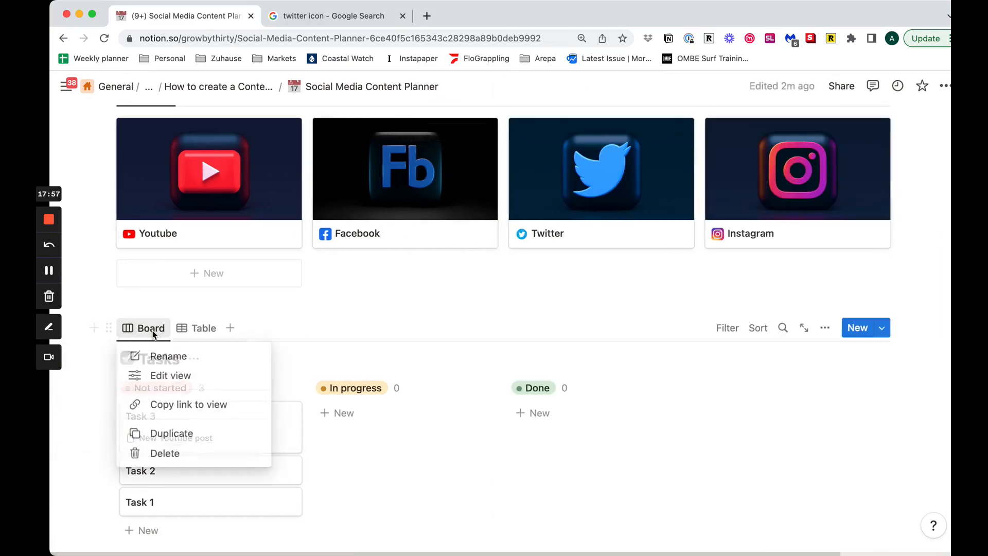
pyautogui.click(187, 382)
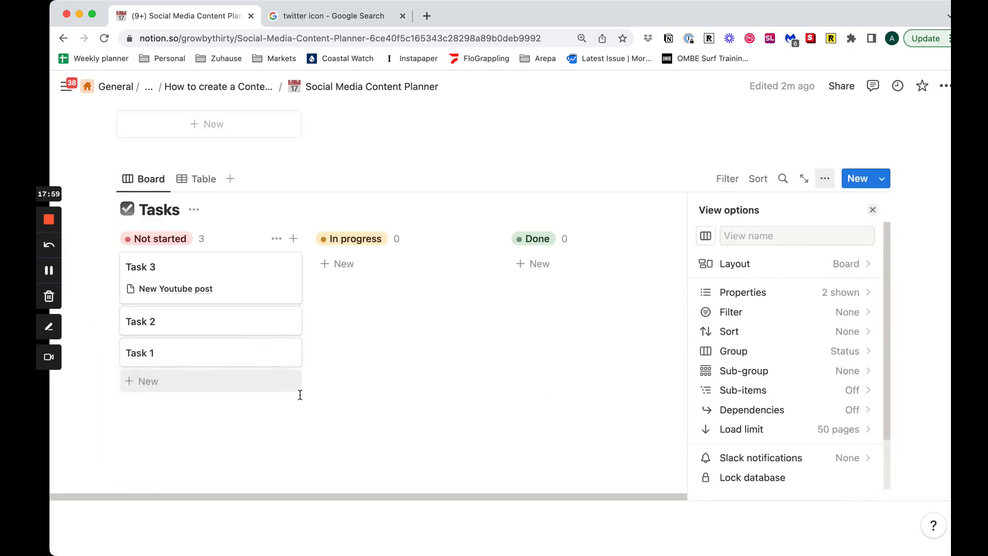
pyautogui.click(788, 294)
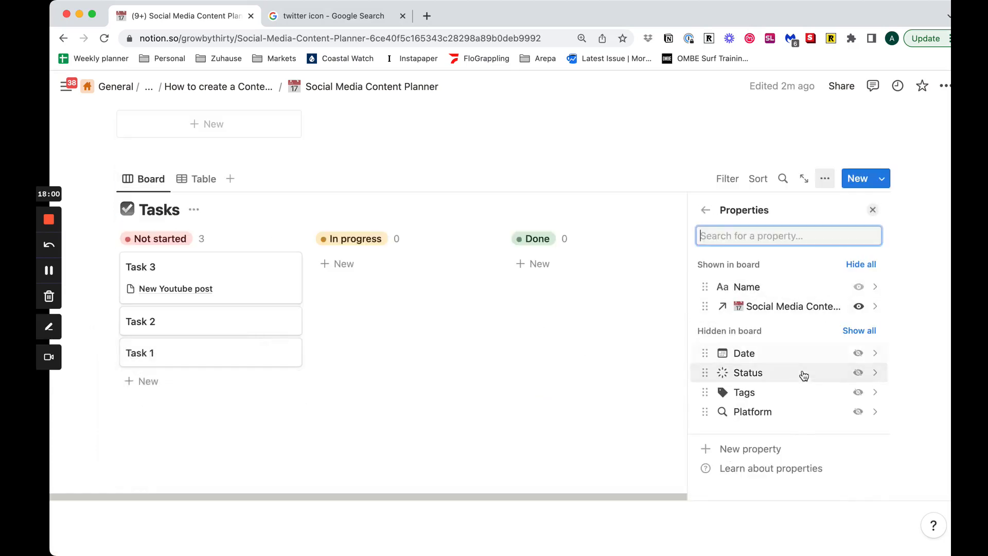
pyautogui.click(858, 412)
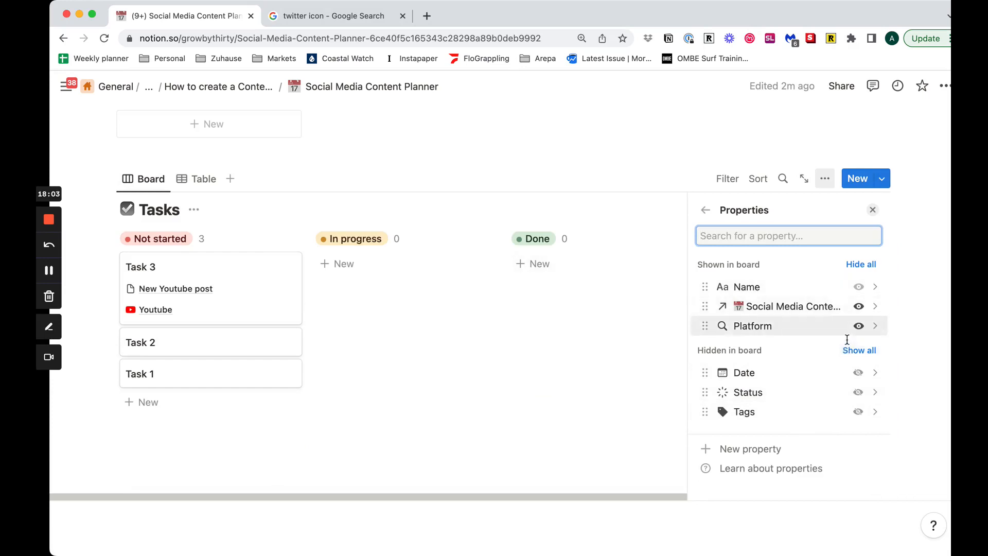
pyautogui.click(859, 307)
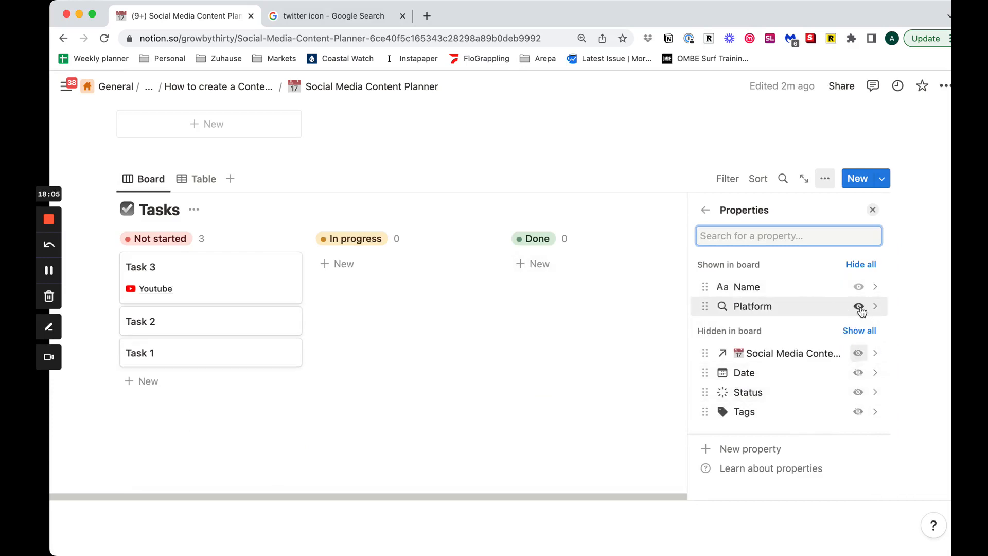
pyautogui.click(553, 446)
# Step: Review the Tasks board, the Social Media Platforms gallery and the post cards on the Social Media Content Planner board
pyautogui.scroll(3, 273, 327)
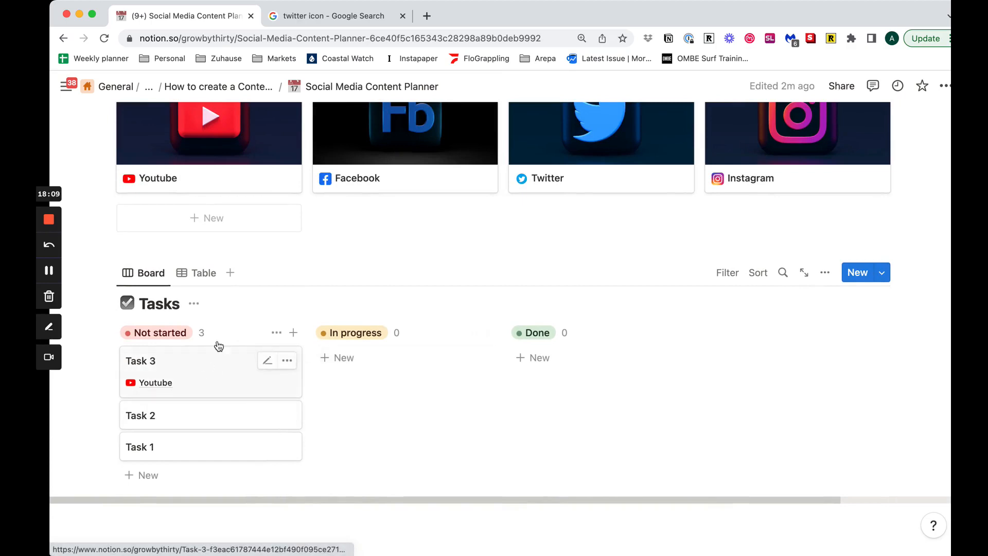
pyautogui.scroll(2, 315, 375)
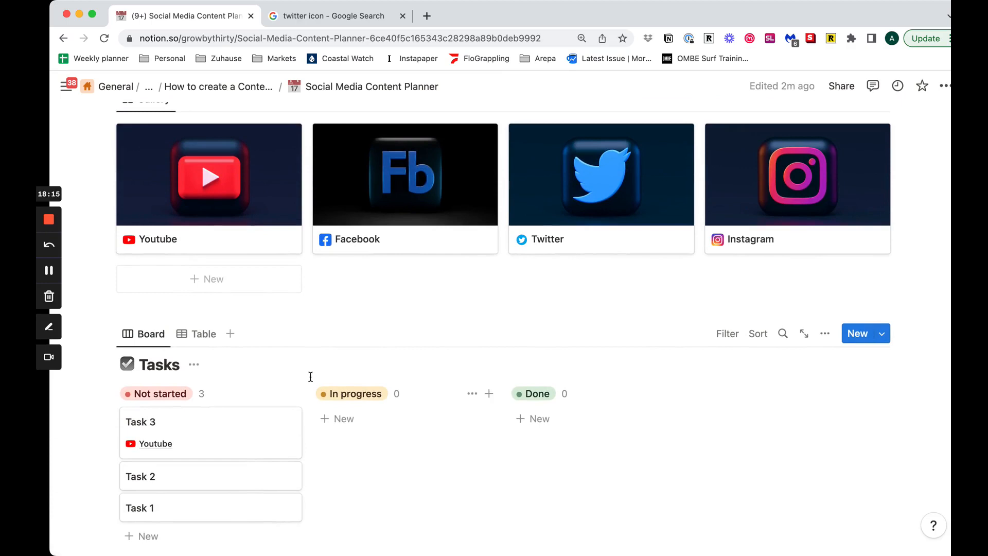
pyautogui.scroll(4, 314, 298)
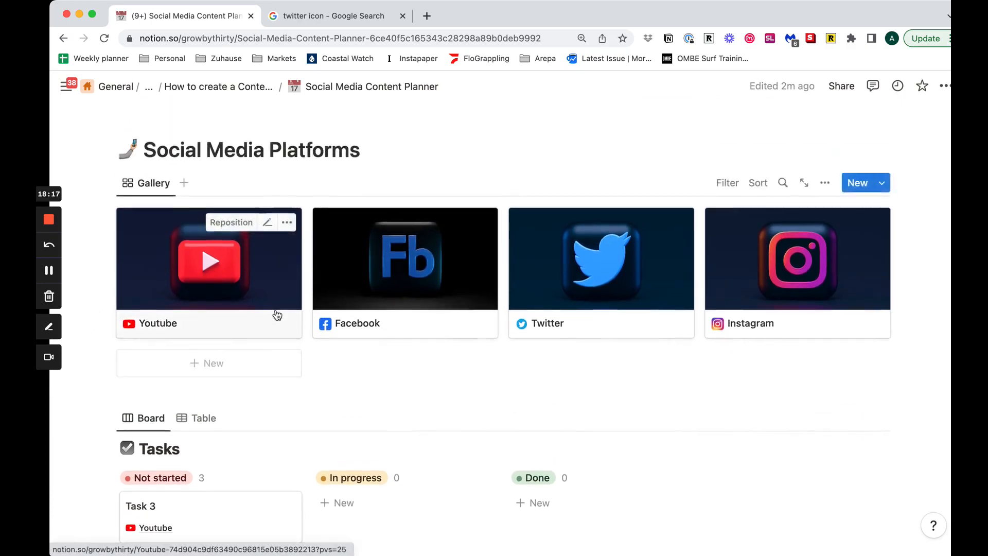
pyautogui.scroll(-3, 278, 314)
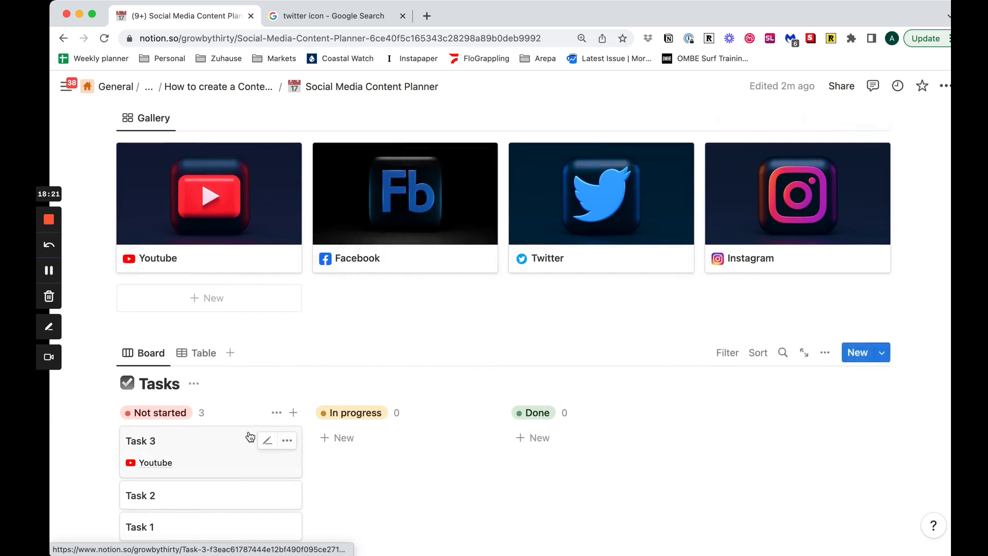
pyautogui.scroll(-1, 230, 420)
pyautogui.scroll(4, 230, 421)
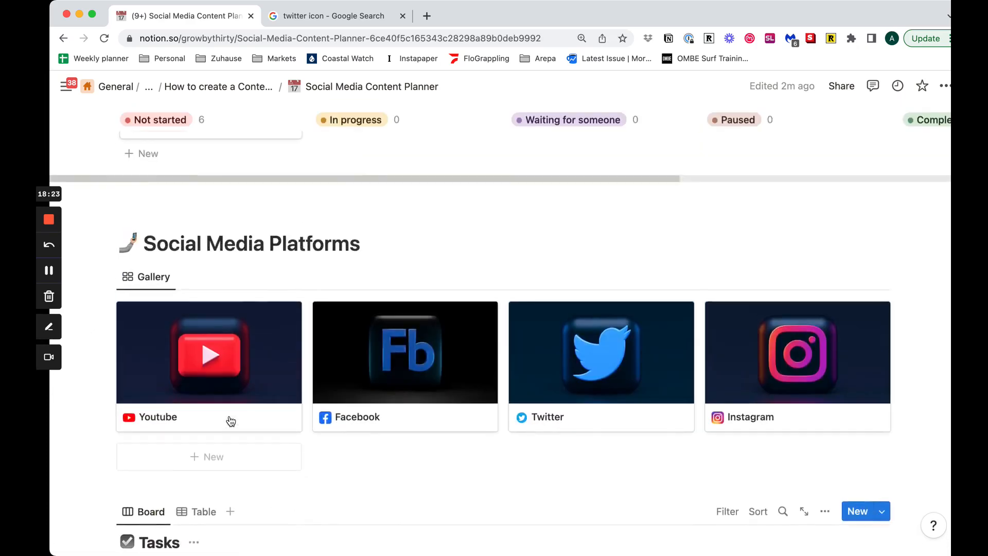
pyautogui.scroll(8, 231, 421)
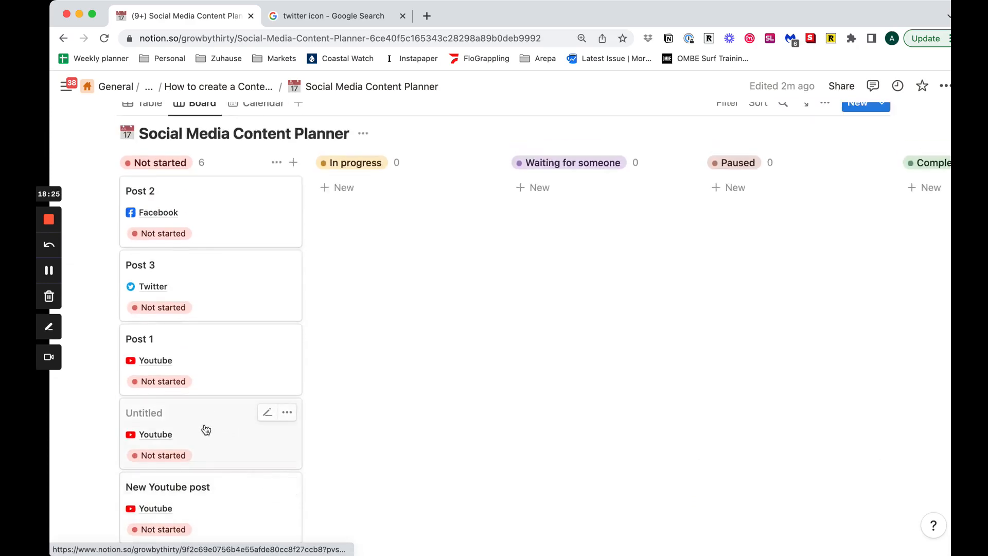
pyautogui.scroll(-3, 220, 412)
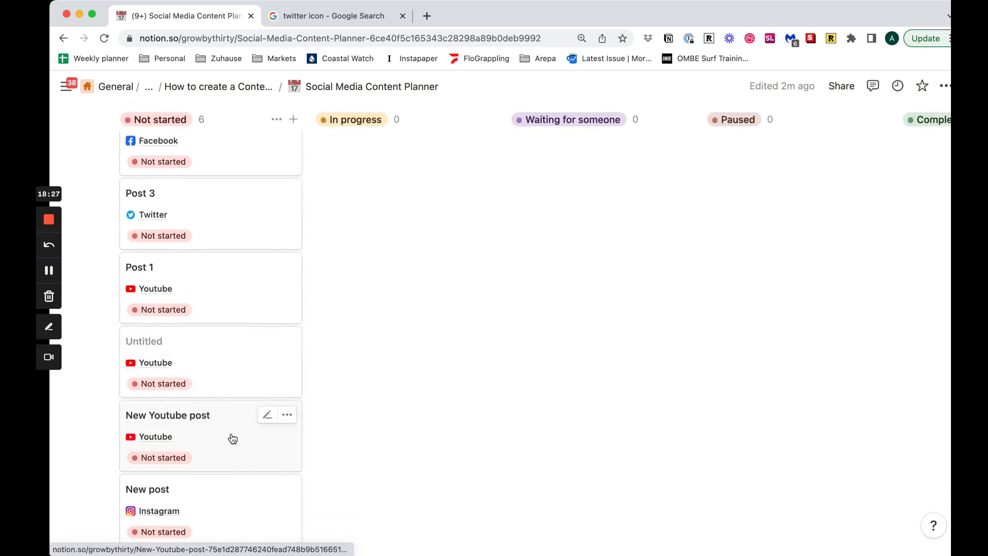
# Step: Open the New Youtube post card on the Social Media Content Planner board and add a Rollup property to it
pyautogui.scroll(-10, 232, 434)
pyautogui.scroll(3, 205, 352)
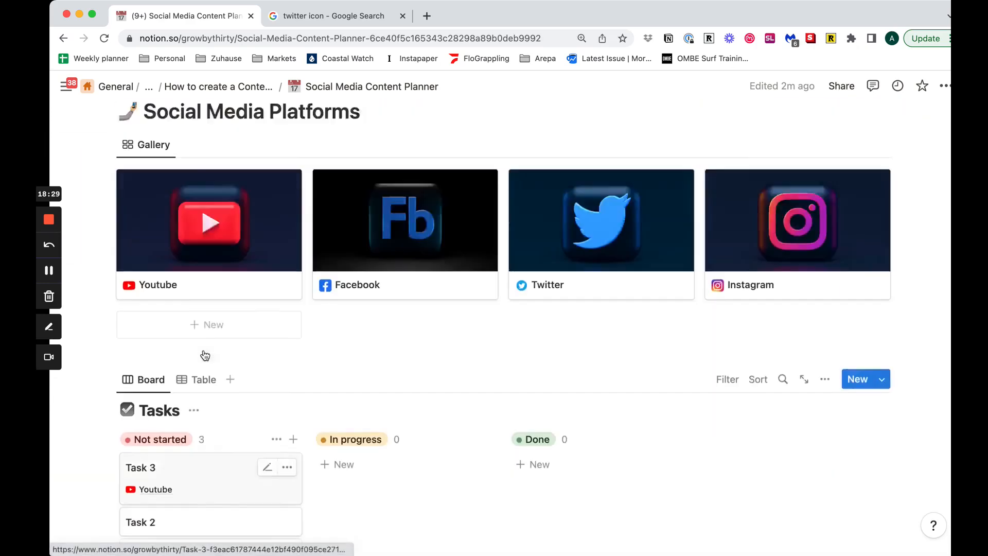
pyautogui.scroll(6, 207, 360)
pyautogui.scroll(-8, 209, 364)
pyautogui.scroll(1, 214, 437)
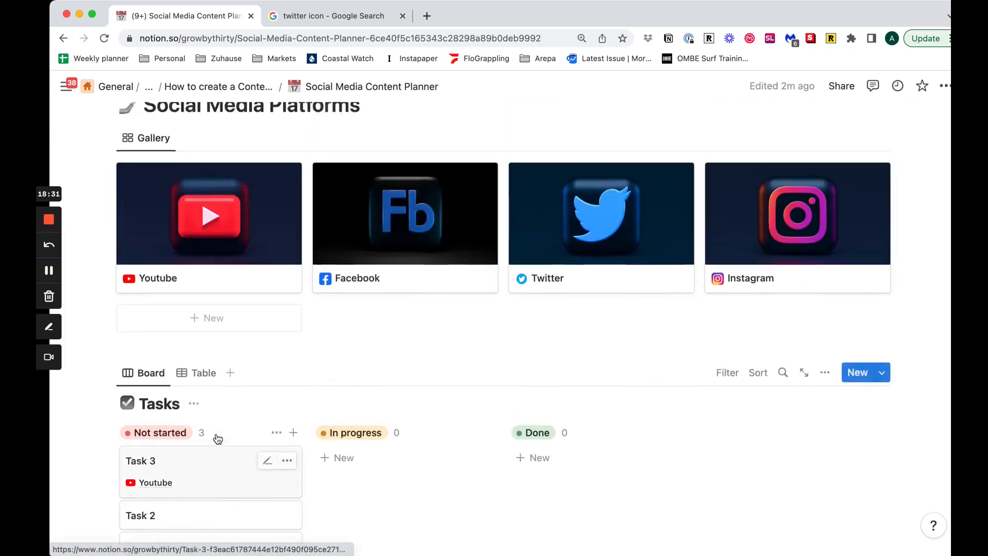
pyautogui.scroll(10, 218, 438)
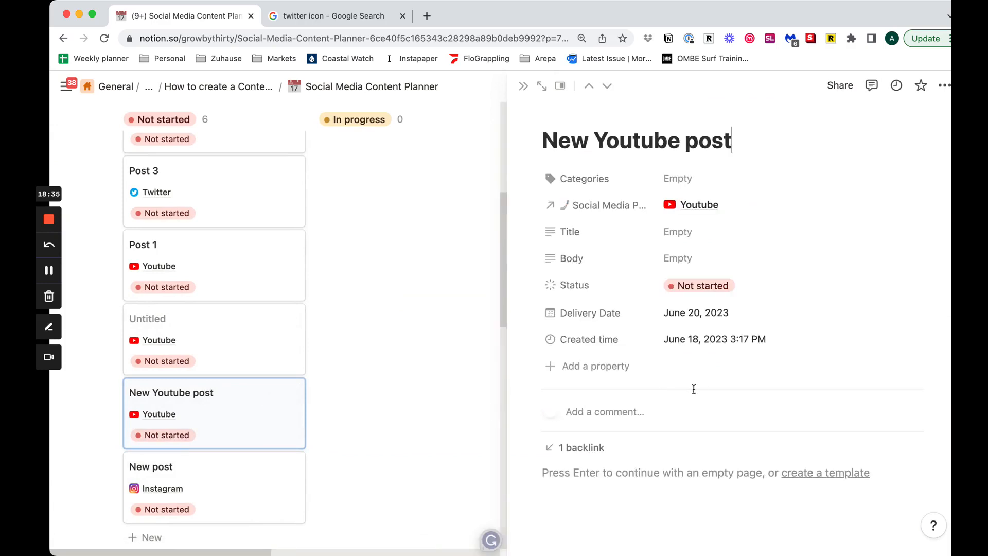
pyautogui.scroll(-2, 717, 349)
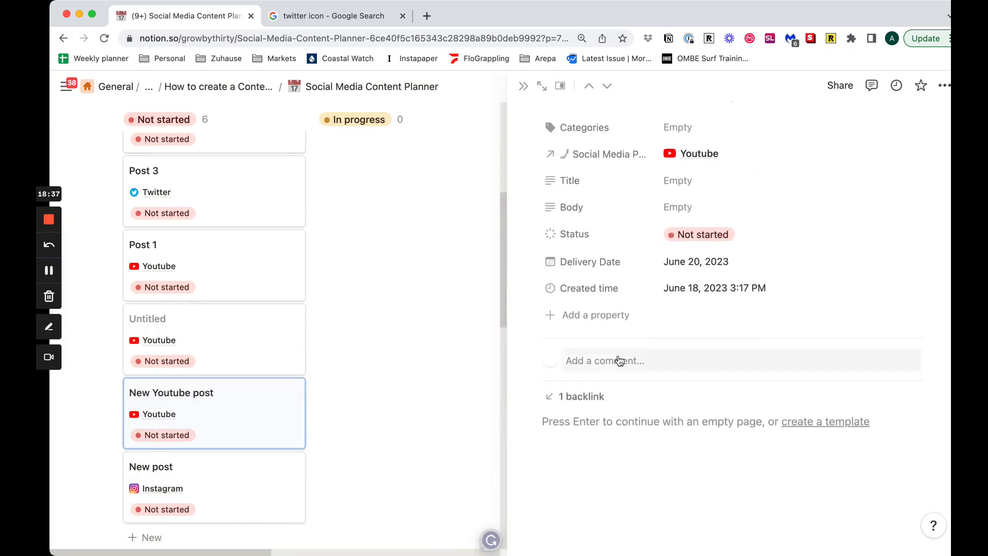
pyautogui.click(563, 318)
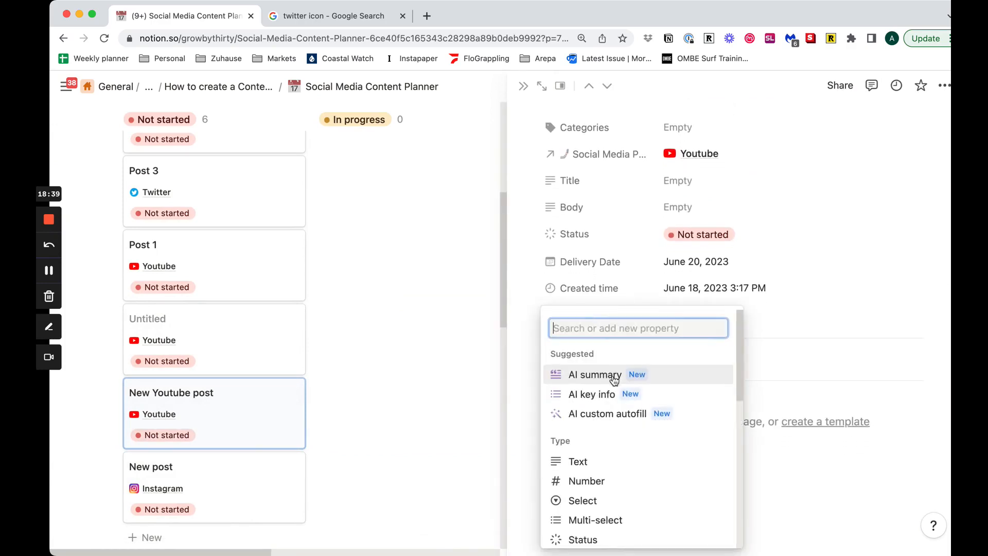
pyautogui.write('roll')
pyautogui.press('Return')
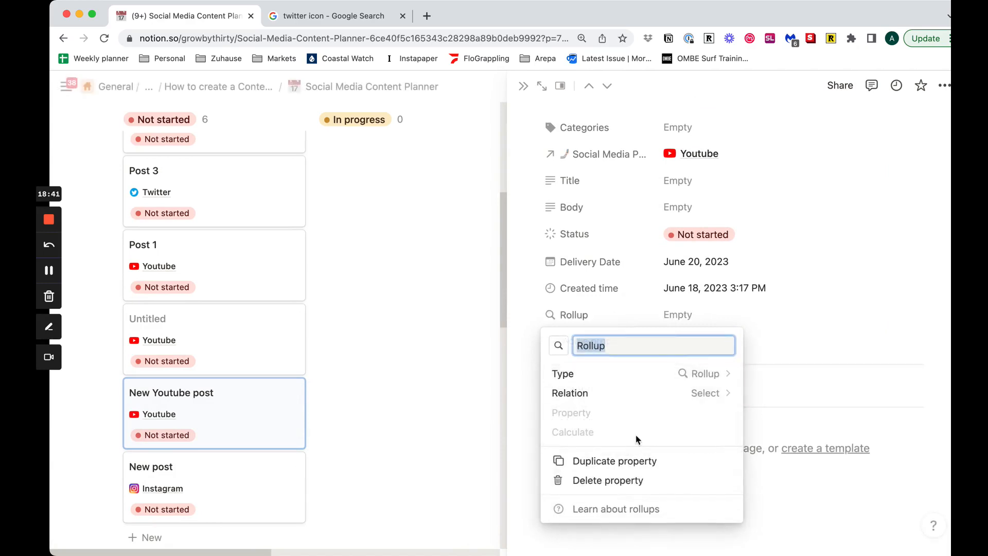
pyautogui.click(709, 392)
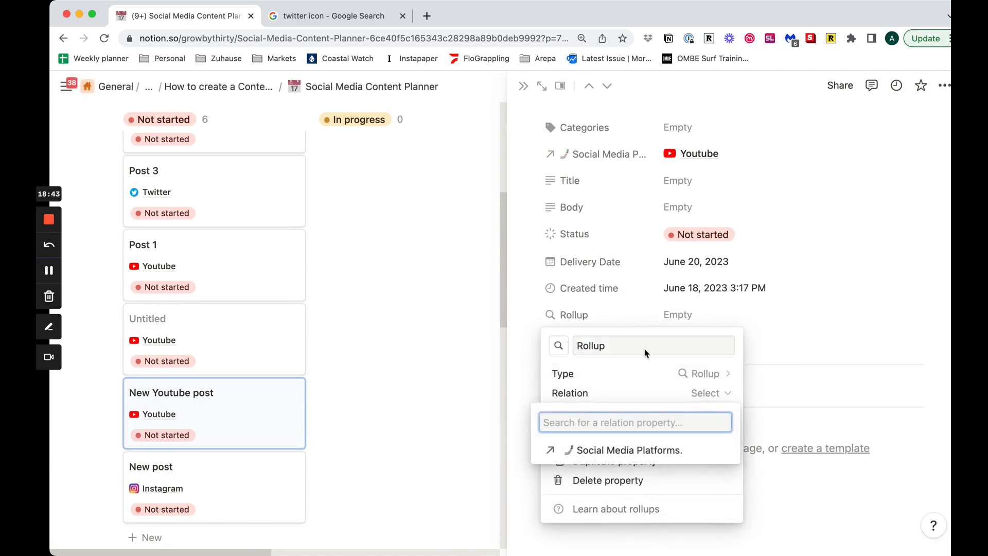
pyautogui.click(644, 347)
pyautogui.click(688, 395)
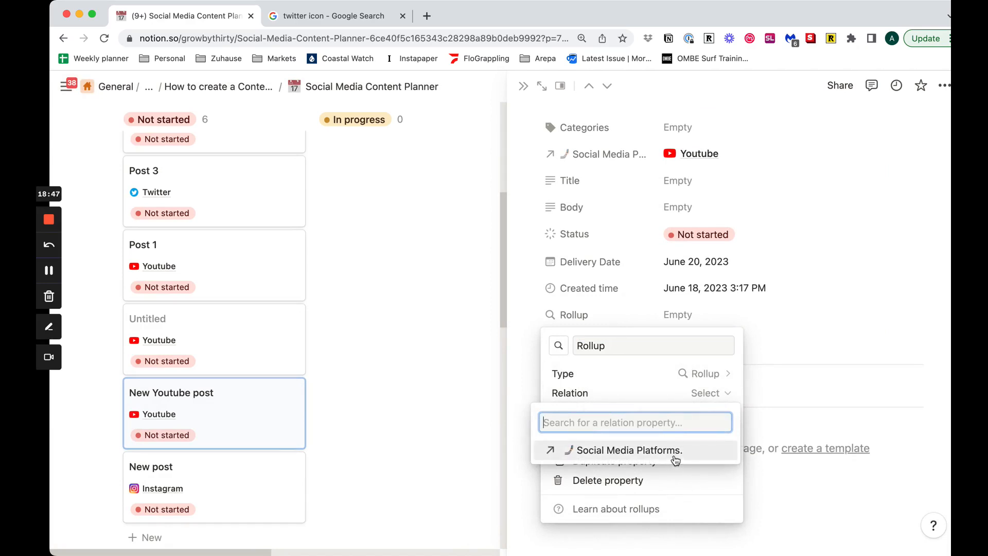
pyautogui.click(822, 337)
pyautogui.click(852, 315)
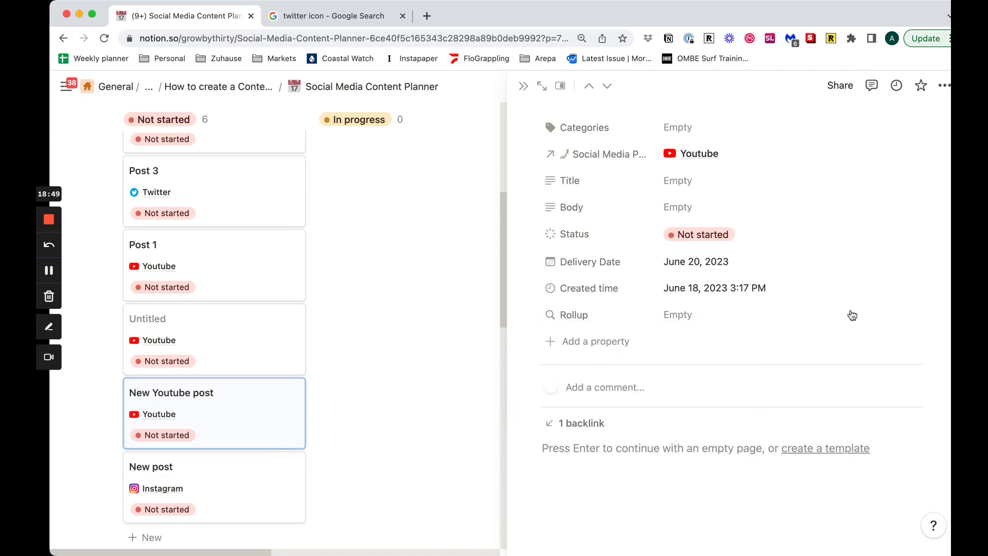
pyautogui.click(49, 271)
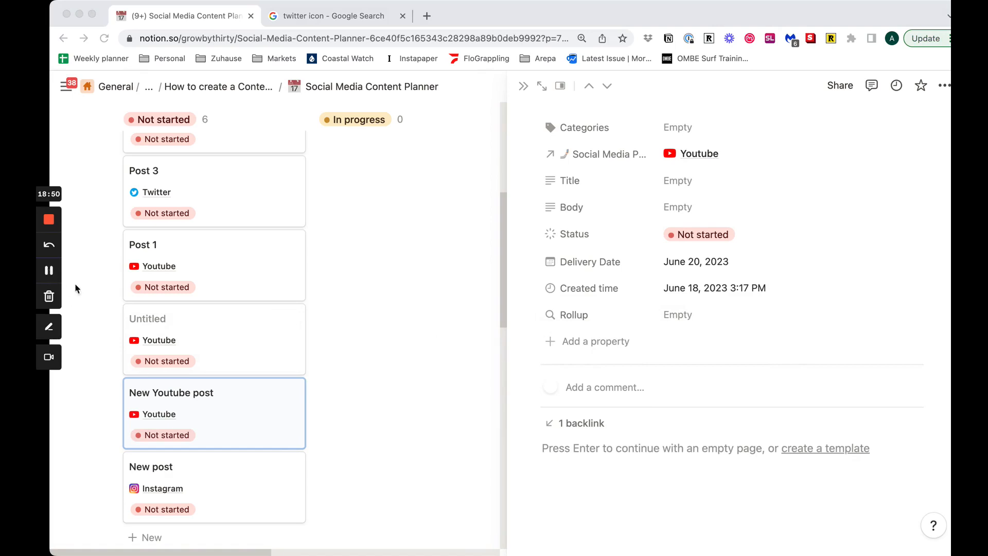
pyautogui.click(448, 252)
pyautogui.click(522, 89)
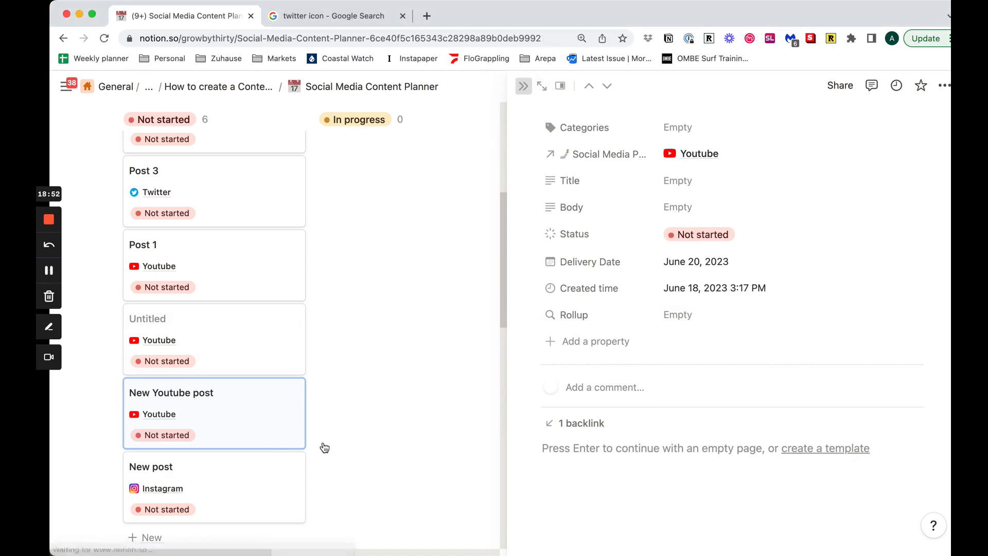
# Step: Open Task 3 and edit its Social Media Content Planner relation so it also shows on the related database as Tasks
pyautogui.scroll(-7, 325, 447)
pyautogui.scroll(-4, 237, 448)
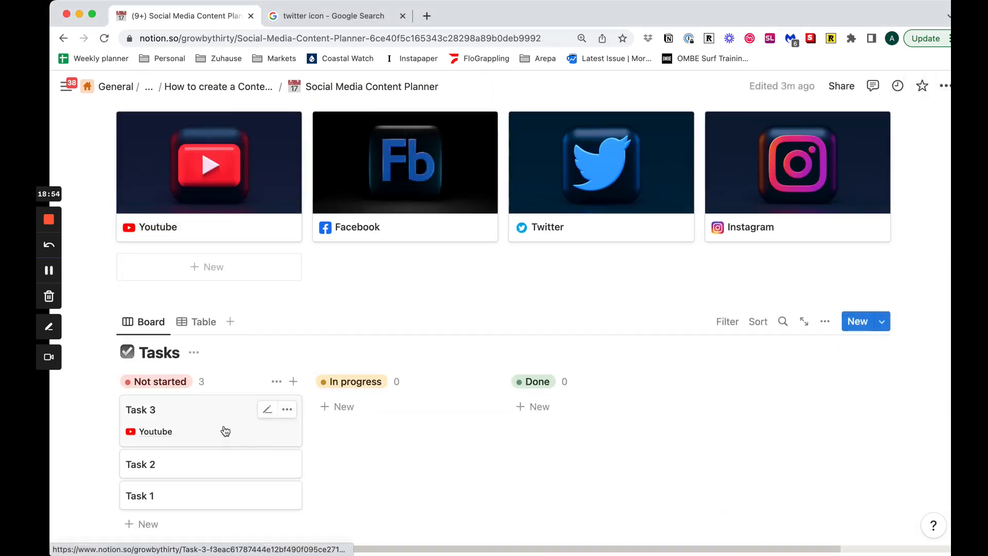
pyautogui.click(238, 419)
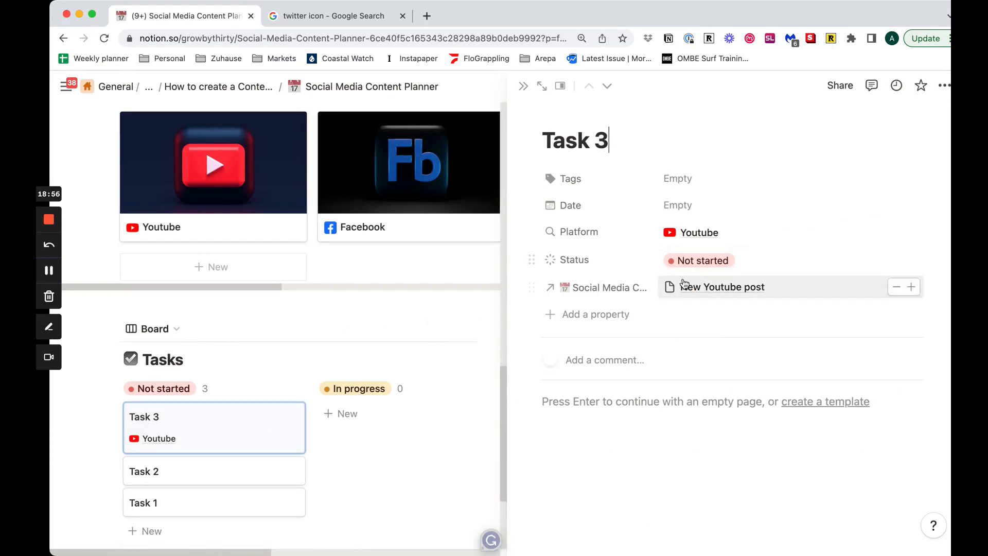
pyautogui.click(626, 289)
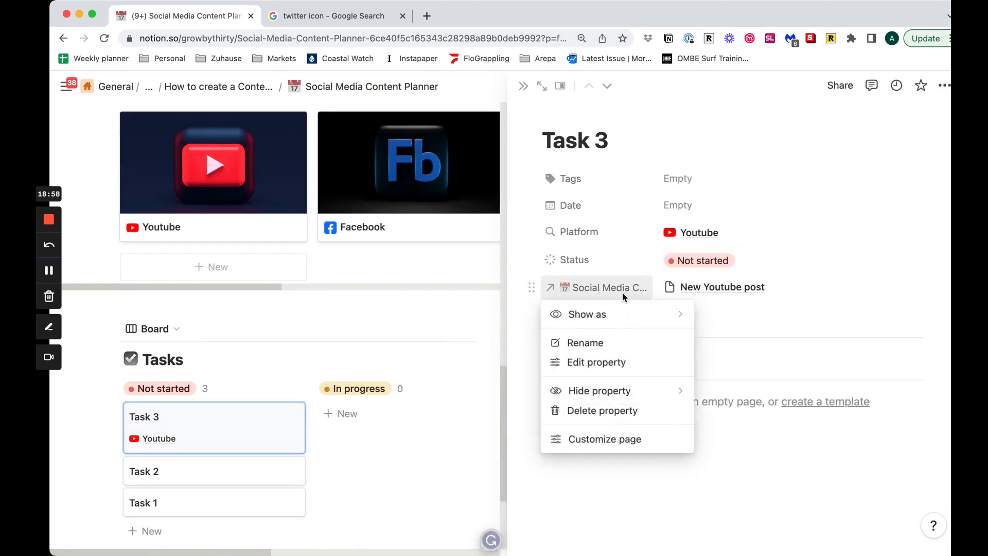
pyautogui.click(622, 363)
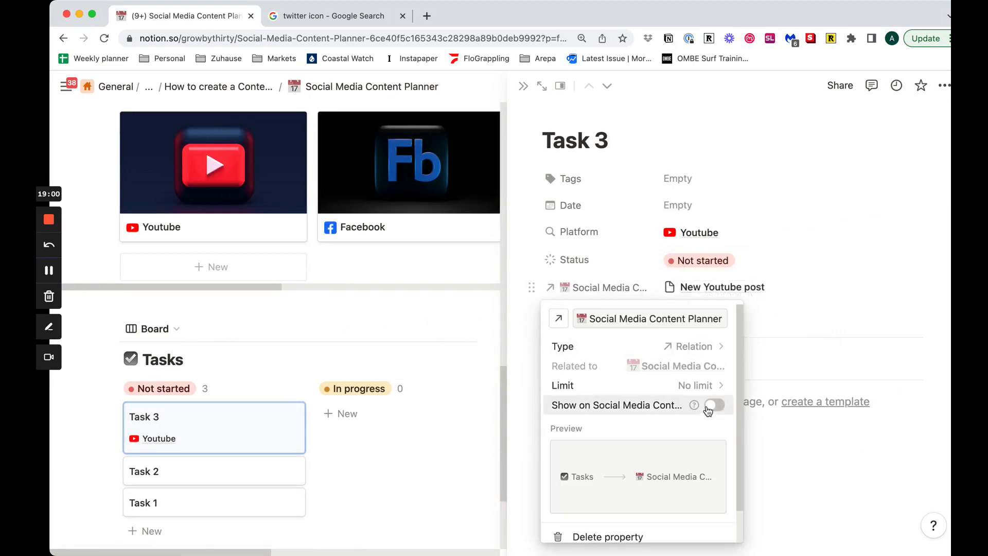
pyautogui.click(717, 406)
pyautogui.click(626, 482)
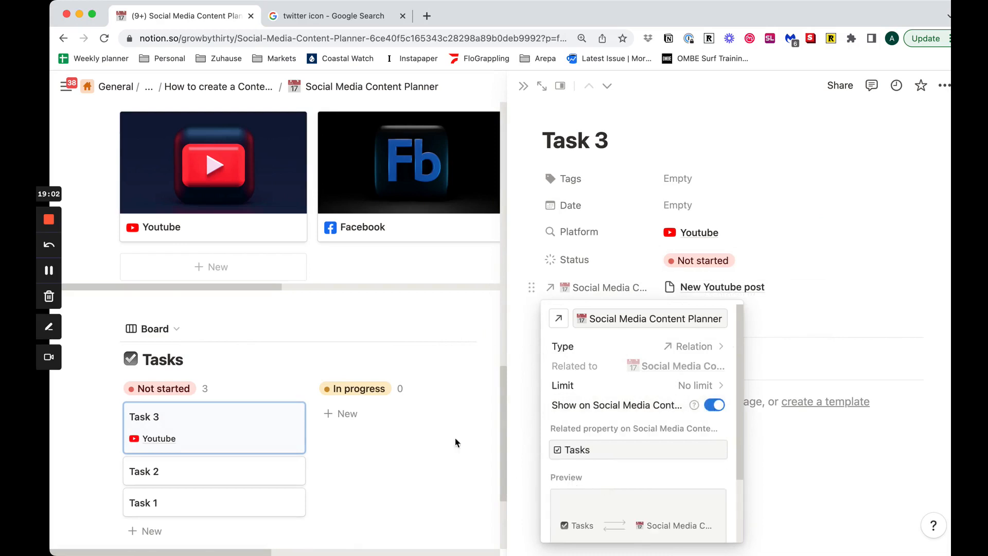
pyautogui.click(433, 328)
# Step: Close Task 3, reopen New Youtube post and set its Tasks relation property to Always hide
pyautogui.scroll(10, 258, 337)
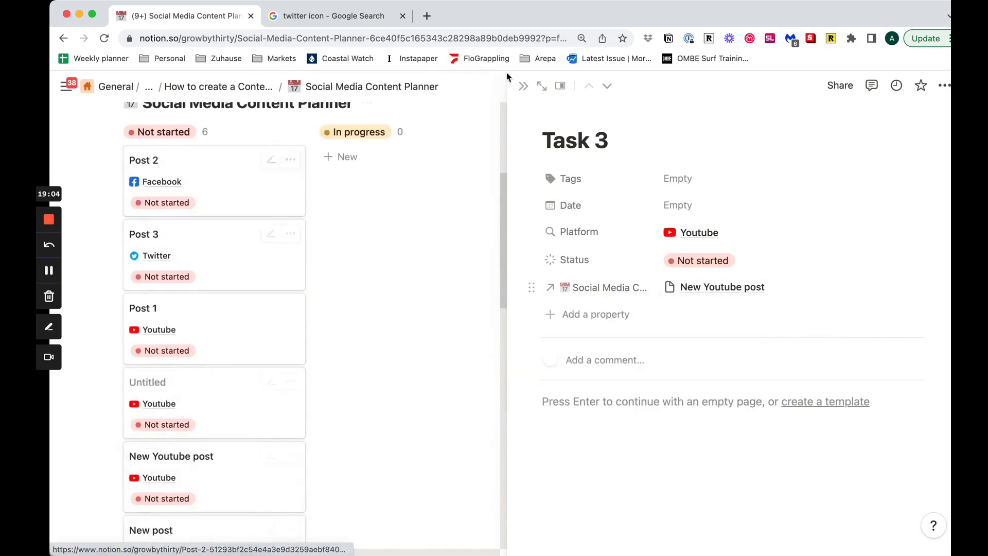
pyautogui.click(522, 87)
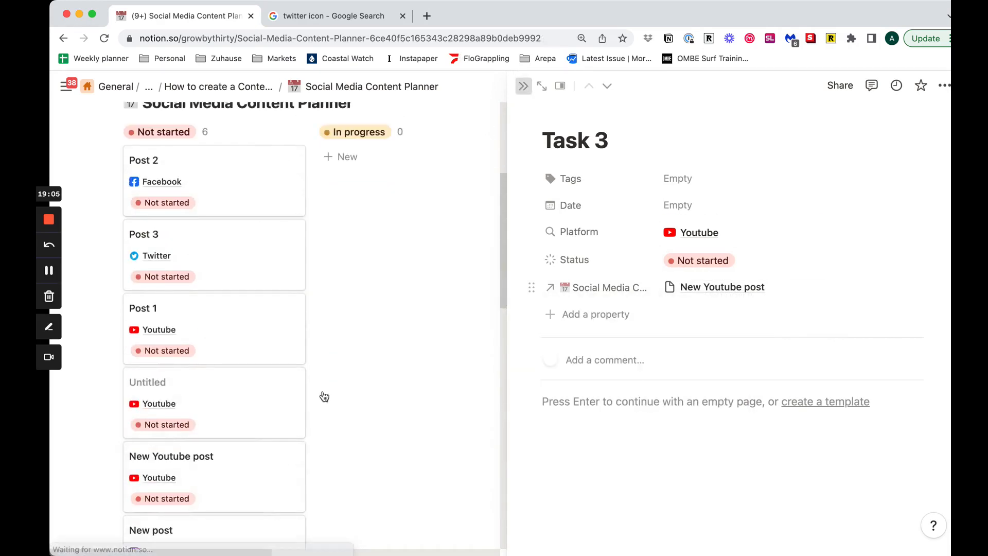
pyautogui.click(247, 478)
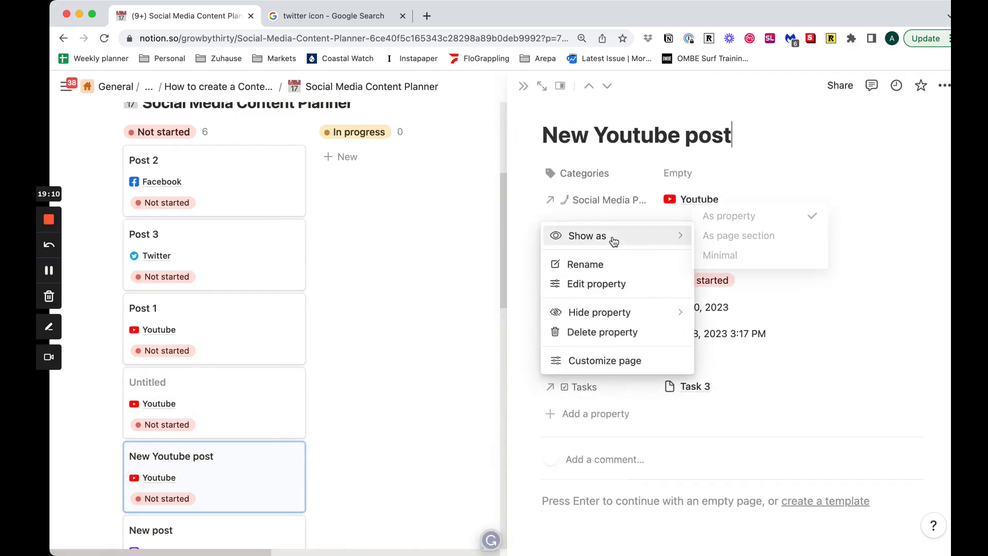
pyautogui.moveTo(641, 312)
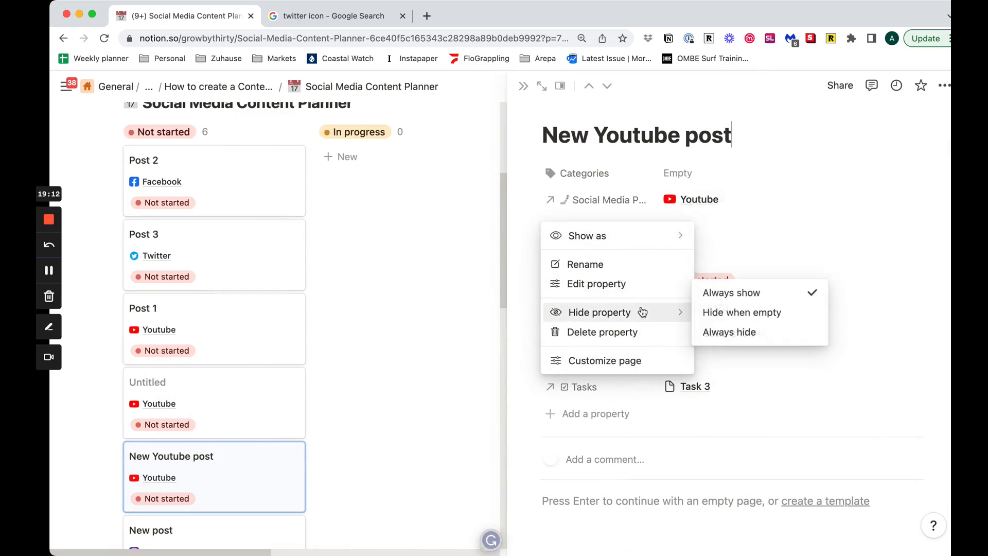
pyautogui.click(736, 331)
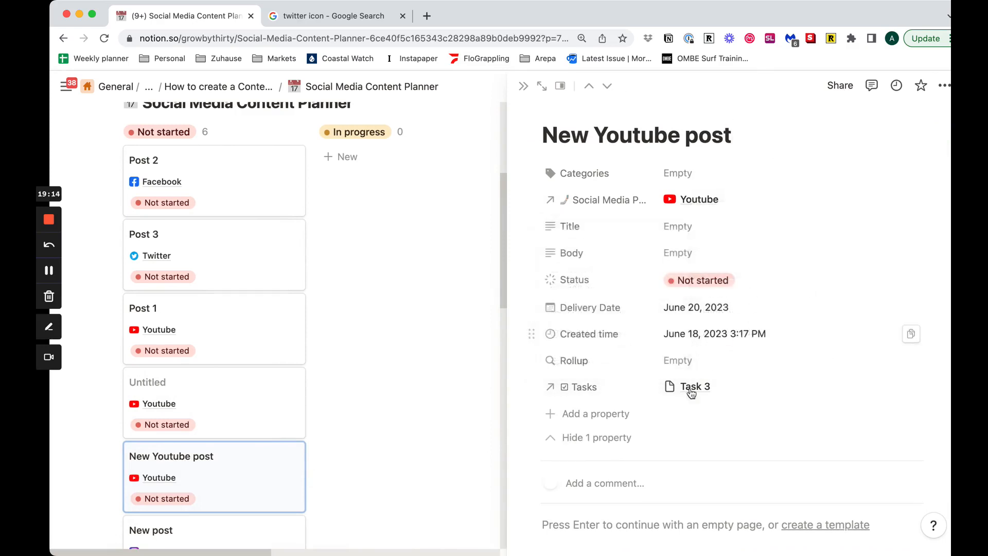
# Step: Configure the post's Rollup with the Tasks relation, the Status property and Percent per group calculated for Complete
pyautogui.click(729, 363)
pyautogui.click(766, 406)
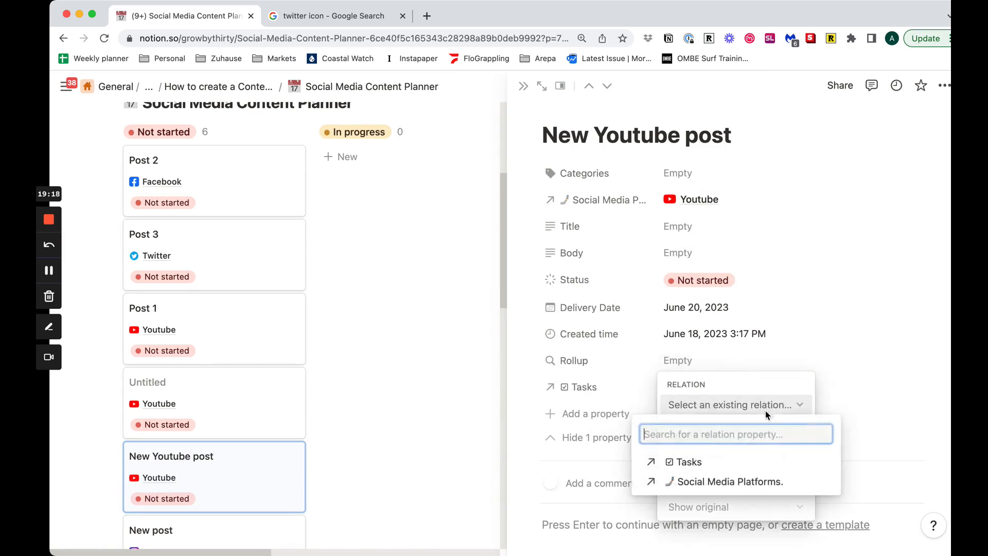
pyautogui.click(743, 462)
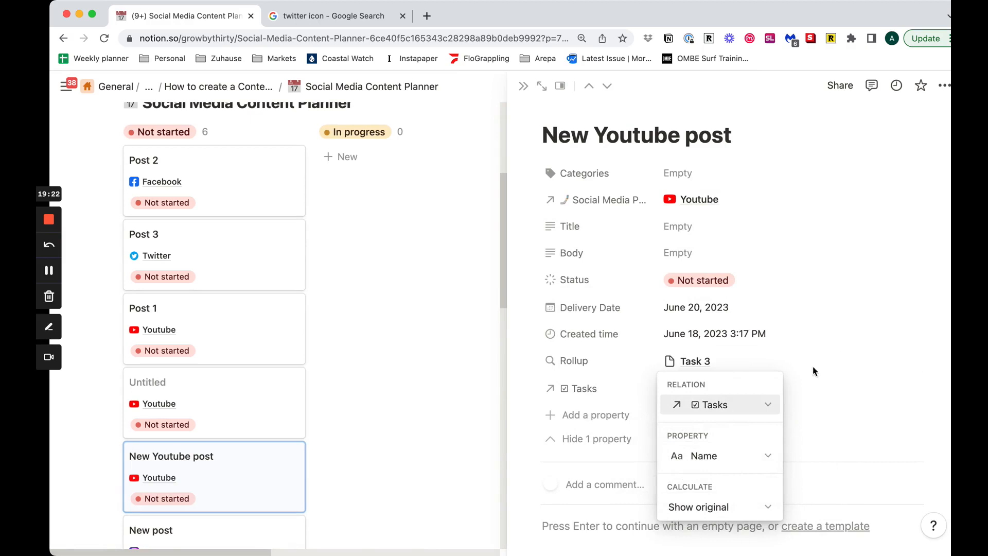
pyautogui.click(768, 465)
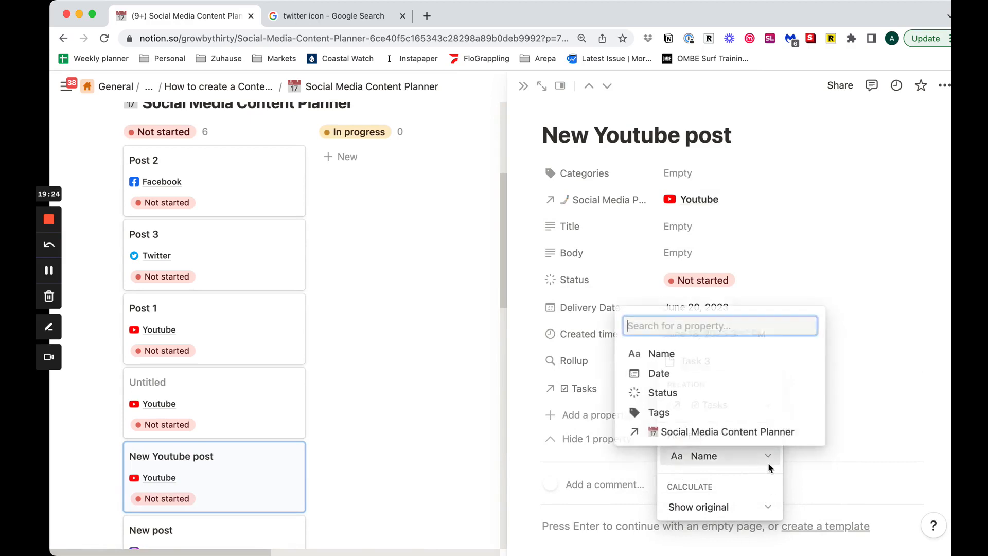
pyautogui.click(712, 394)
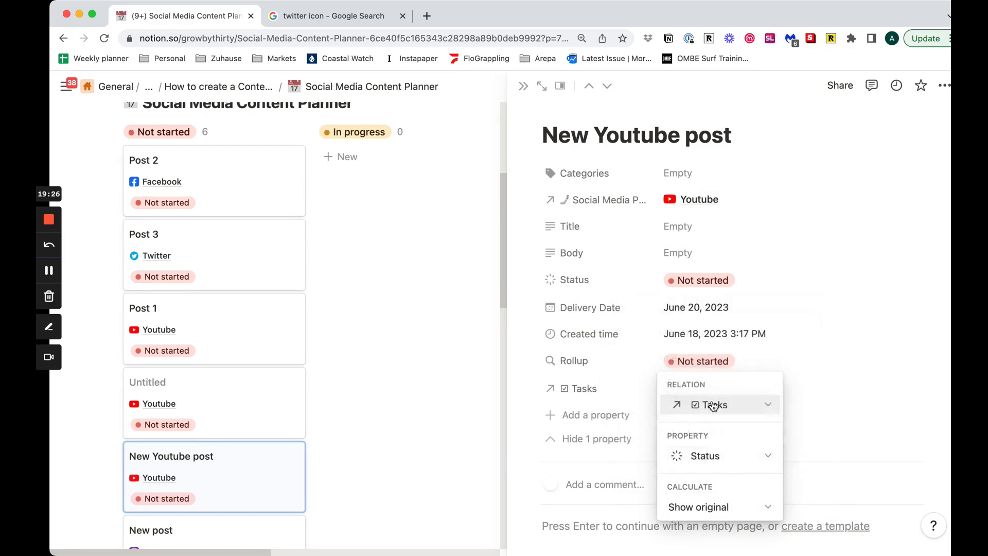
pyautogui.click(768, 508)
pyautogui.moveTo(748, 480)
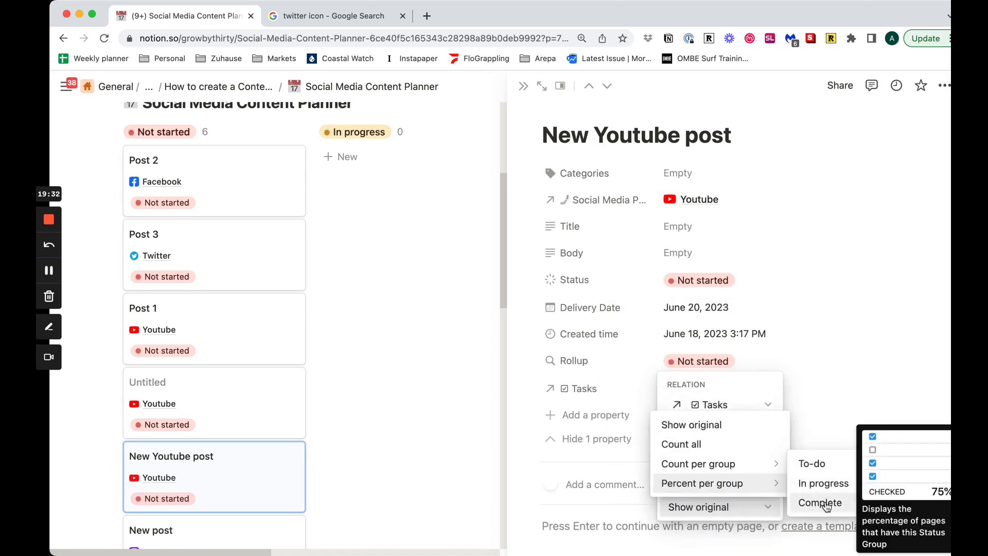
pyautogui.click(825, 502)
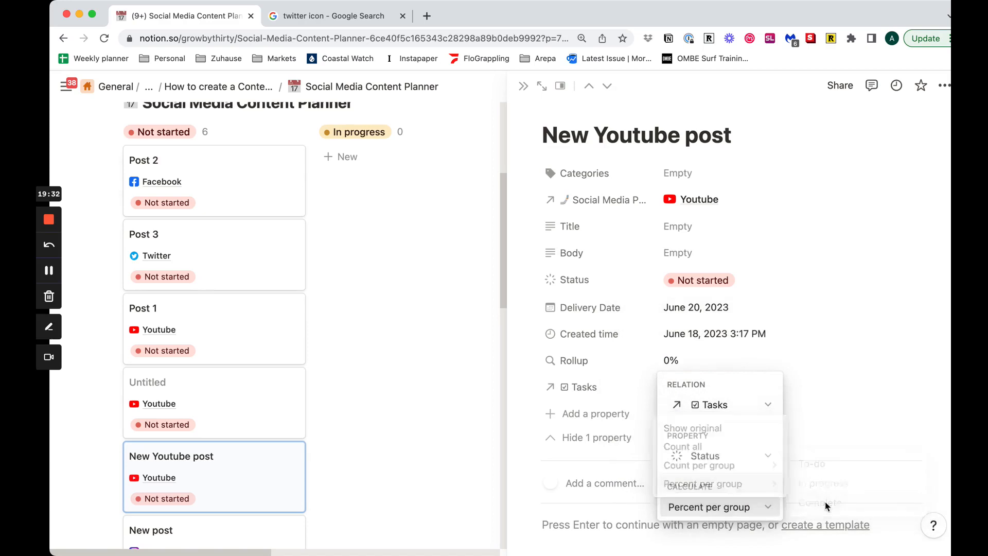
pyautogui.click(914, 326)
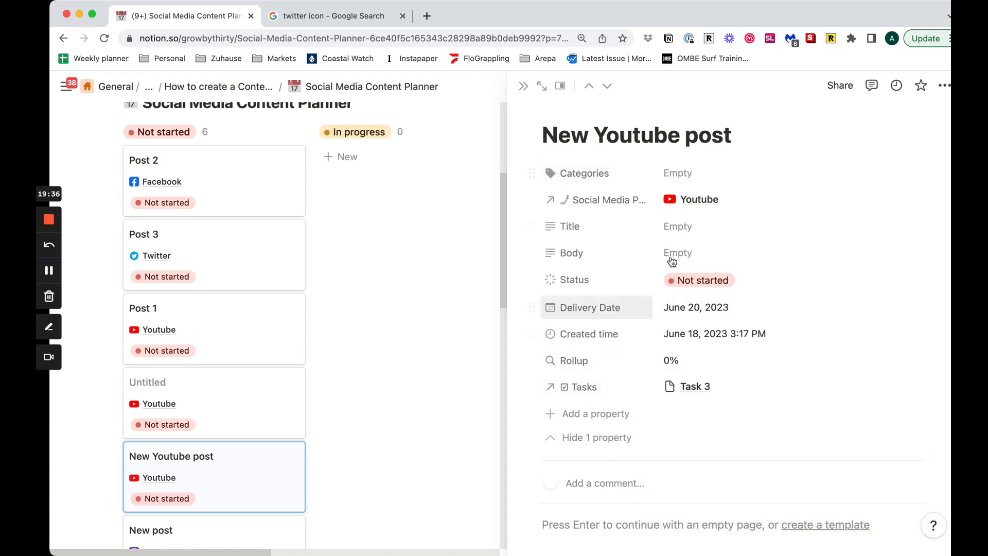
# Step: Collapse the post's hidden property and rename the Rollup property to "Completed"
pyautogui.scroll(-3, 628, 385)
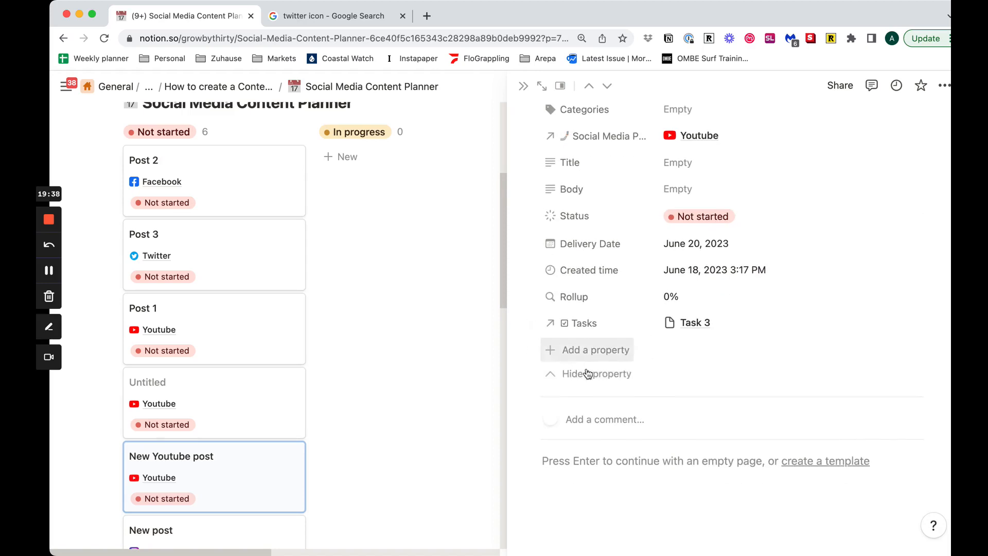
pyautogui.click(588, 374)
pyautogui.click(591, 297)
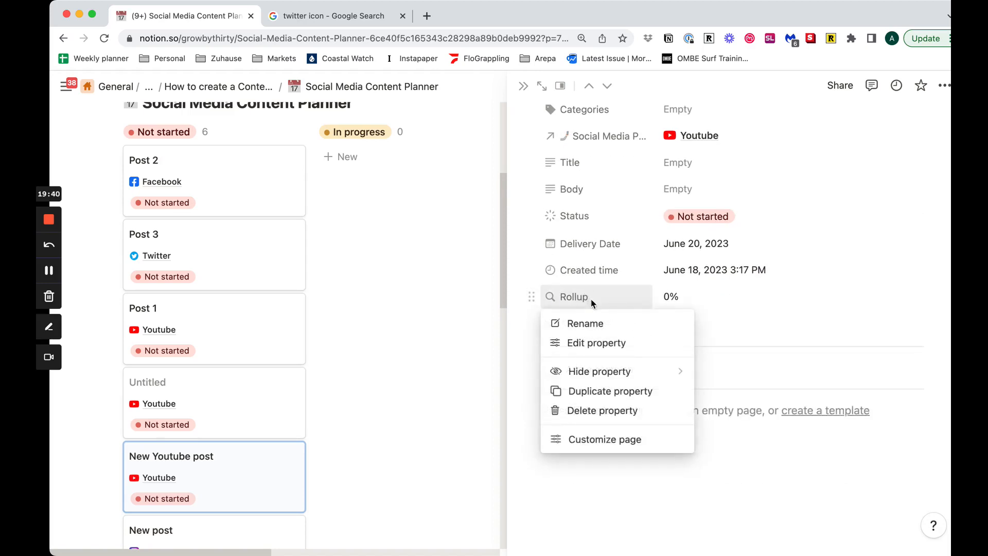
pyautogui.click(586, 334)
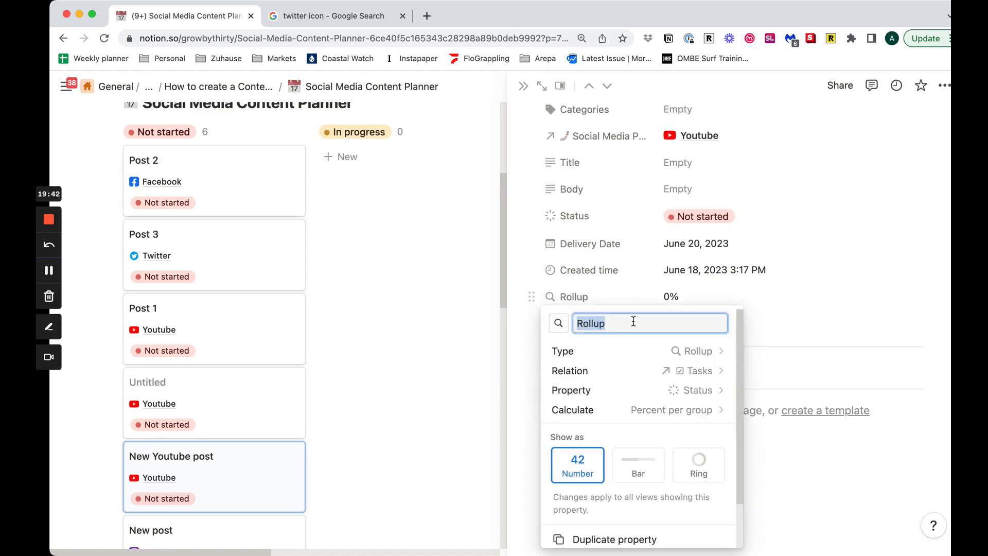
pyautogui.press('BackSpace')
pyautogui.write('Completed')
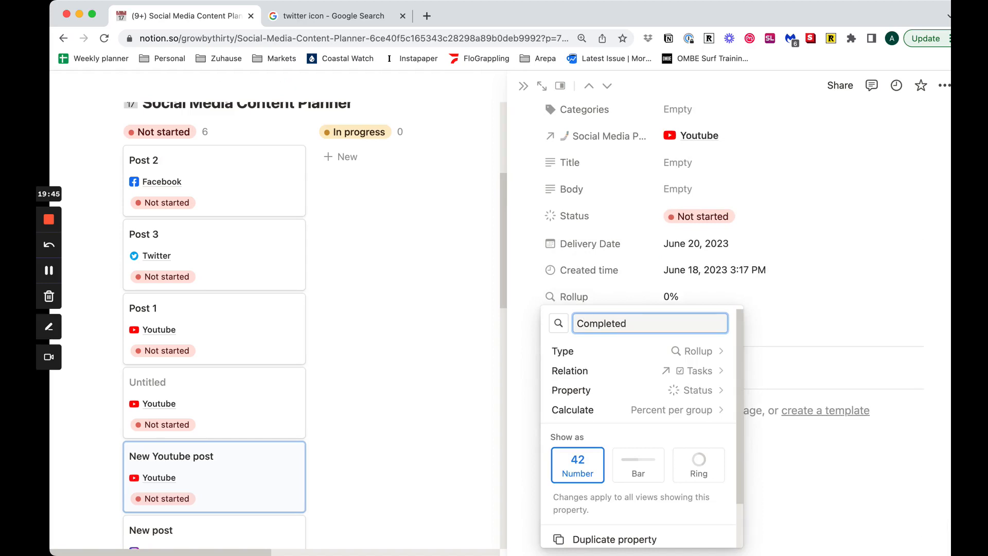
# Step: Search the icons for "comple" and give the Completed property the circled checkmark icon
pyautogui.click(559, 323)
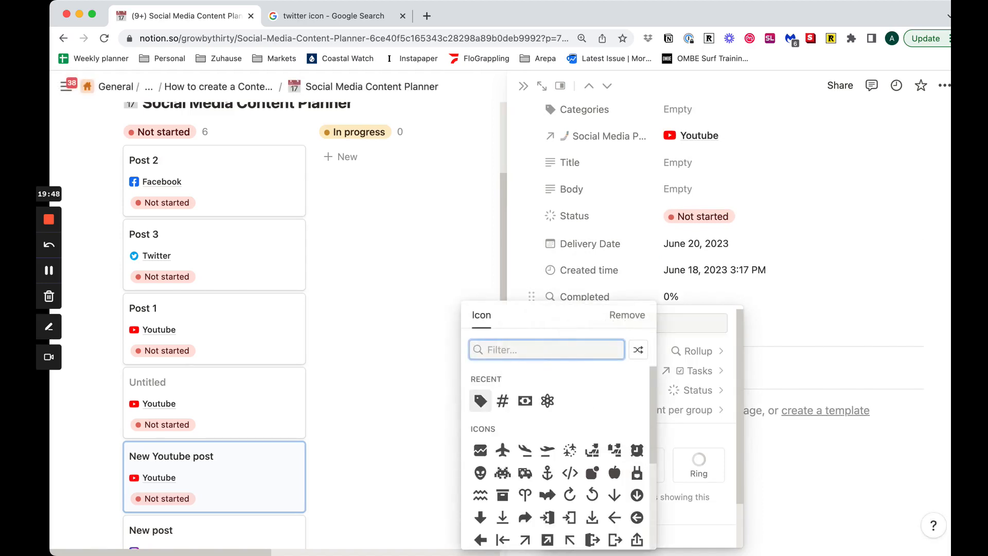
pyautogui.write('comple')
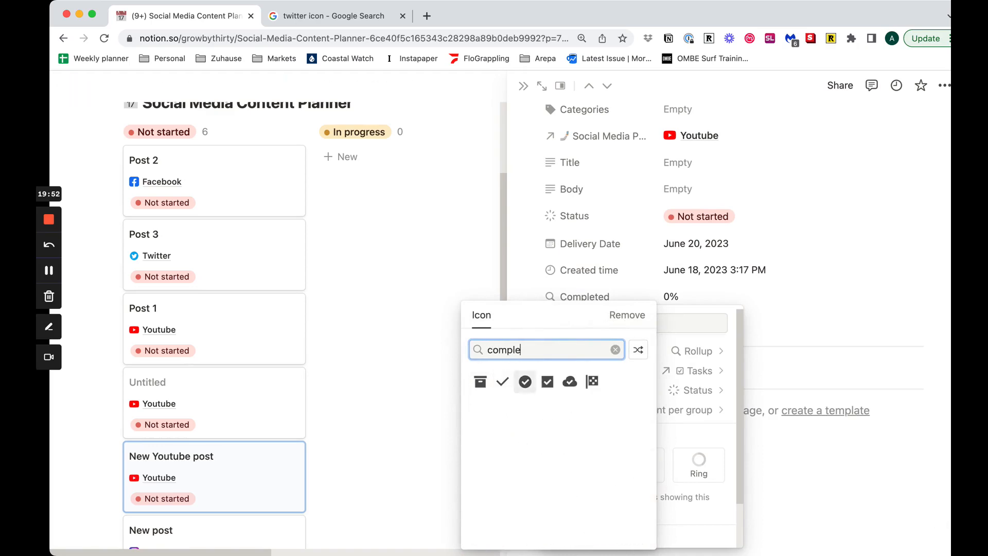
pyautogui.click(525, 381)
pyautogui.click(843, 266)
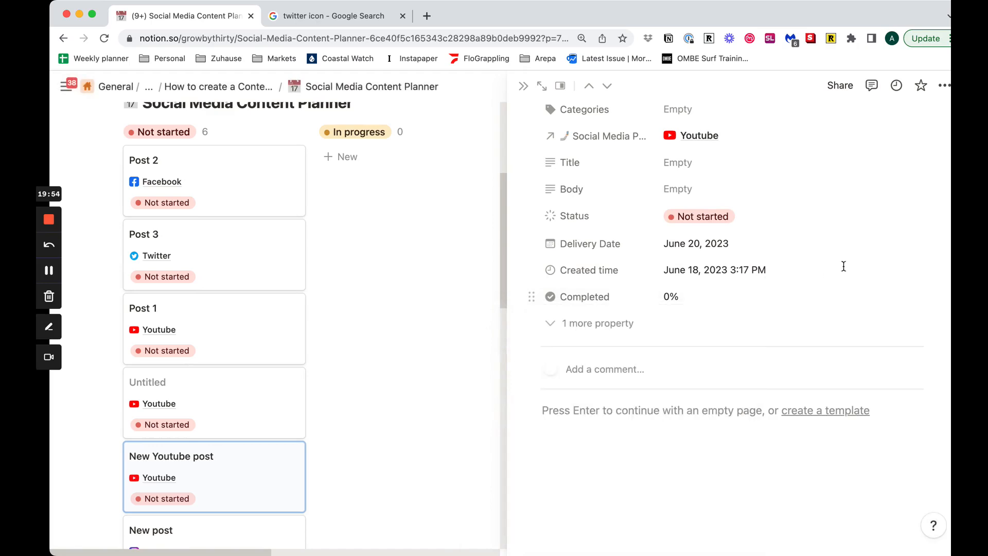
# Step: Close New Youtube post and create two duplicates of Task 3 on the Tasks board
pyautogui.click(522, 87)
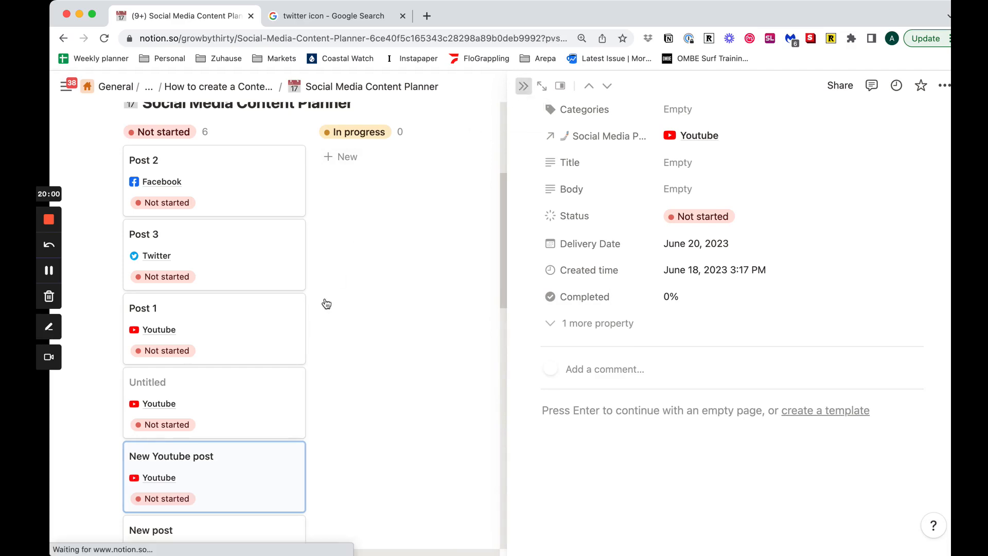
pyautogui.scroll(-3, 309, 360)
pyautogui.scroll(-1, 301, 368)
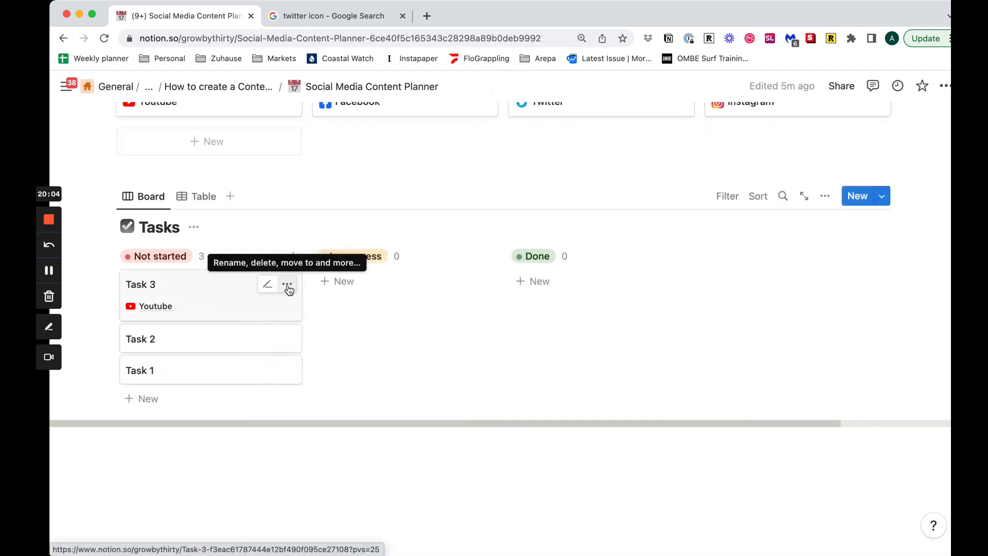
pyautogui.click(287, 284)
pyautogui.click(337, 342)
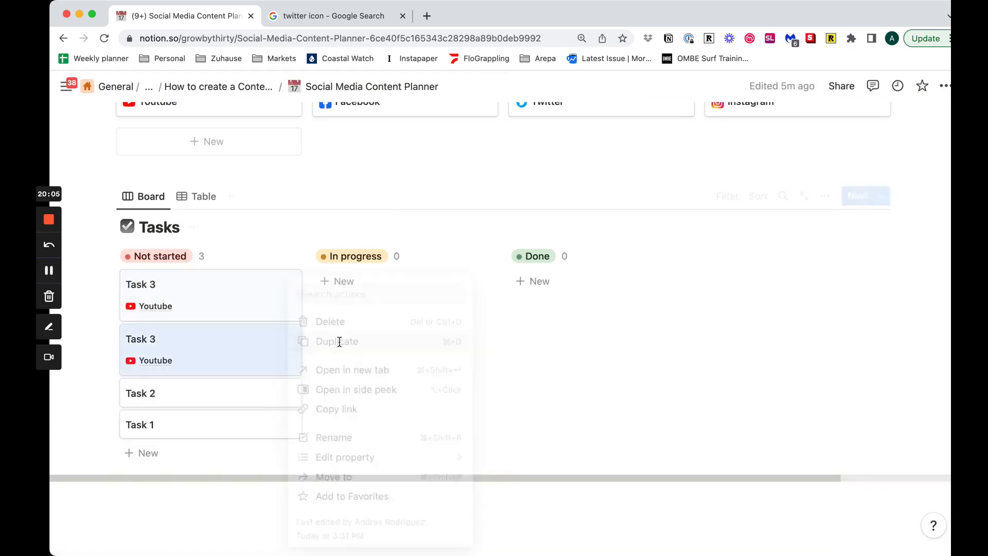
pyautogui.click(287, 338)
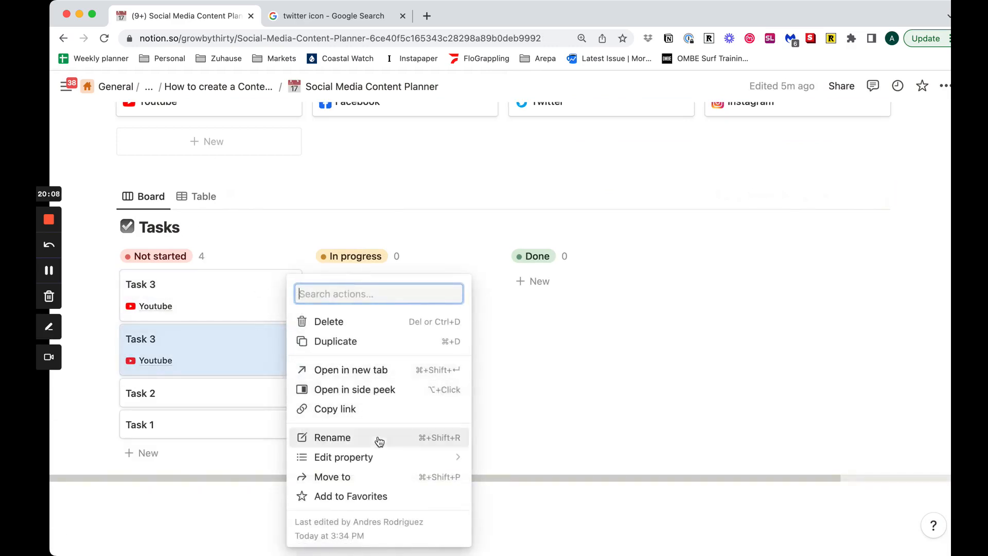
pyautogui.click(369, 343)
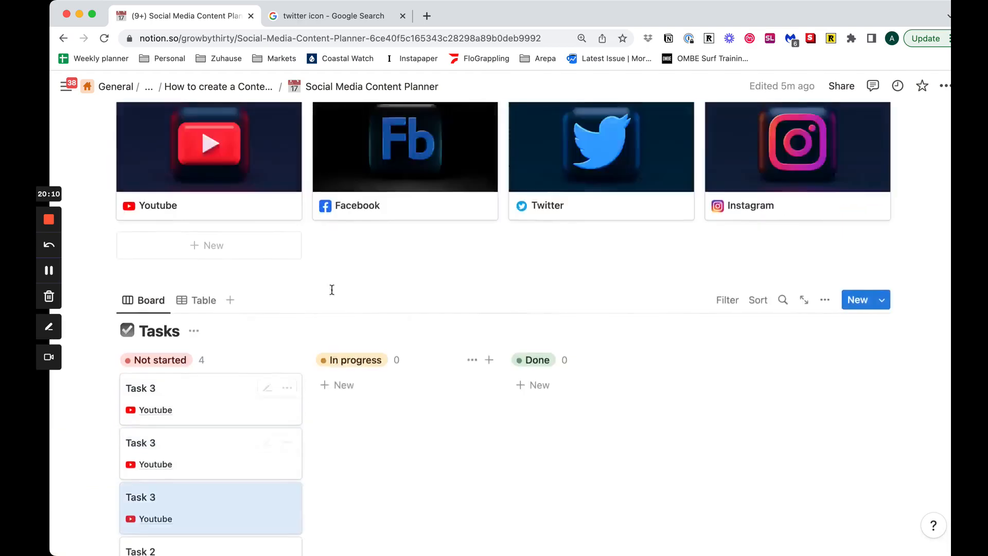
# Step: Move one Task 3 card to Done and another Task 3 card to In progress on the Tasks board
pyautogui.scroll(-4, 284, 368)
pyautogui.scroll(4, 284, 368)
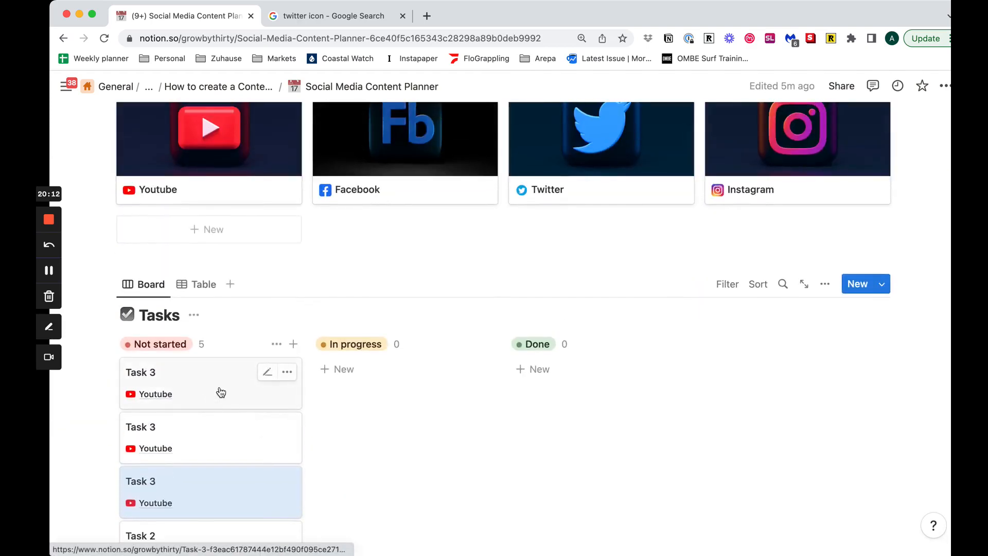
pyautogui.moveTo(408, 390); pyautogui.dragTo(525, 384)
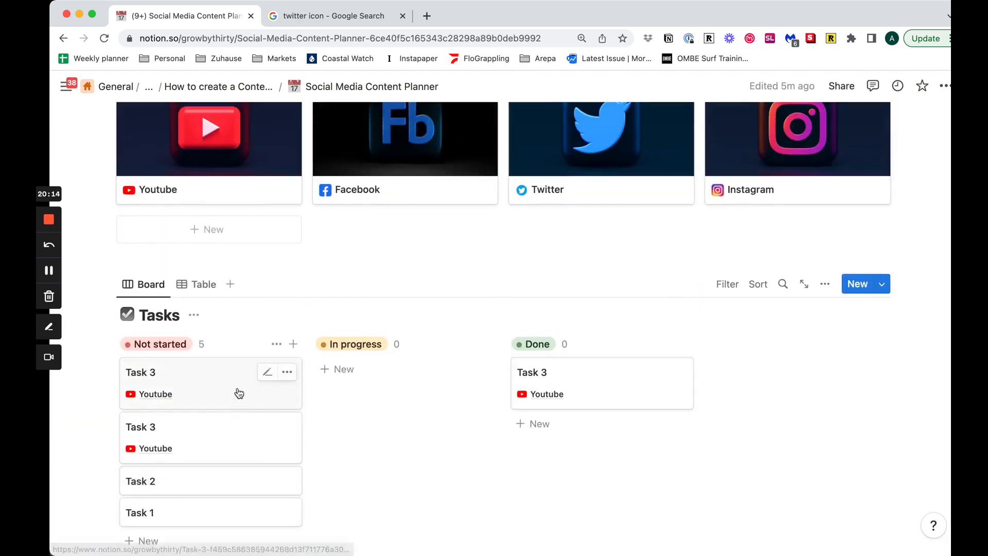
pyautogui.moveTo(238, 393); pyautogui.dragTo(350, 394)
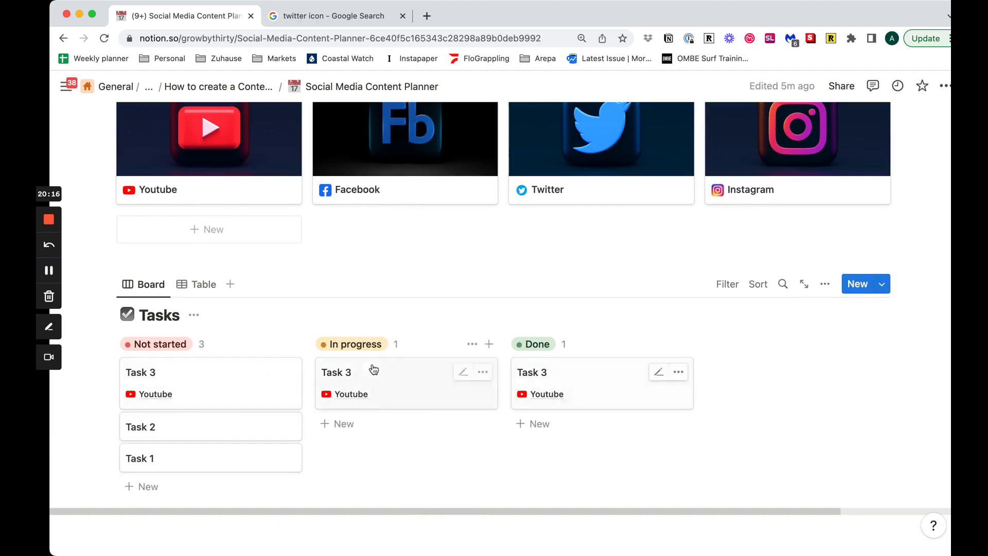
# Step: Reopen New Youtube post and show its Completed rollup as a bar
pyautogui.scroll(3, 225, 349)
pyautogui.scroll(15, 222, 342)
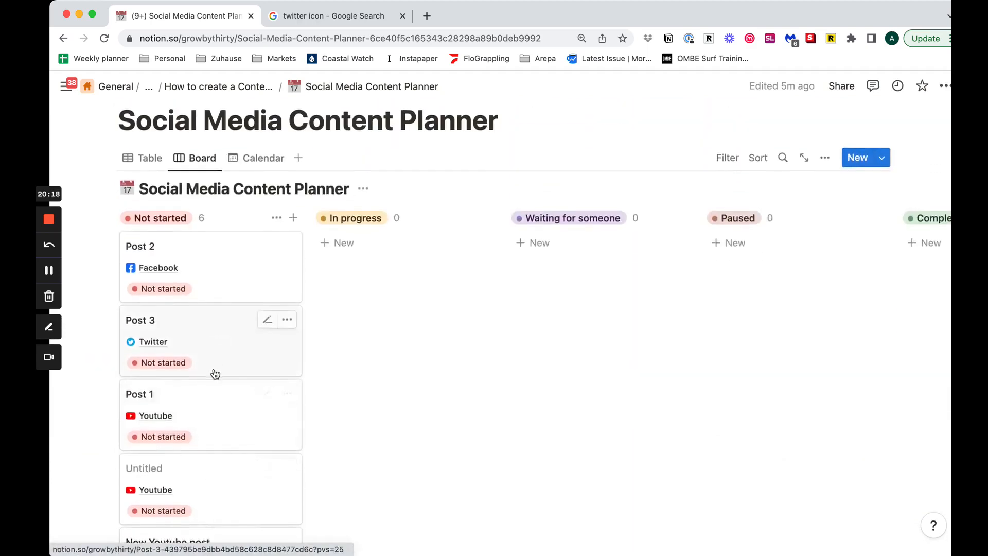
pyautogui.scroll(-3, 231, 375)
pyautogui.click(239, 414)
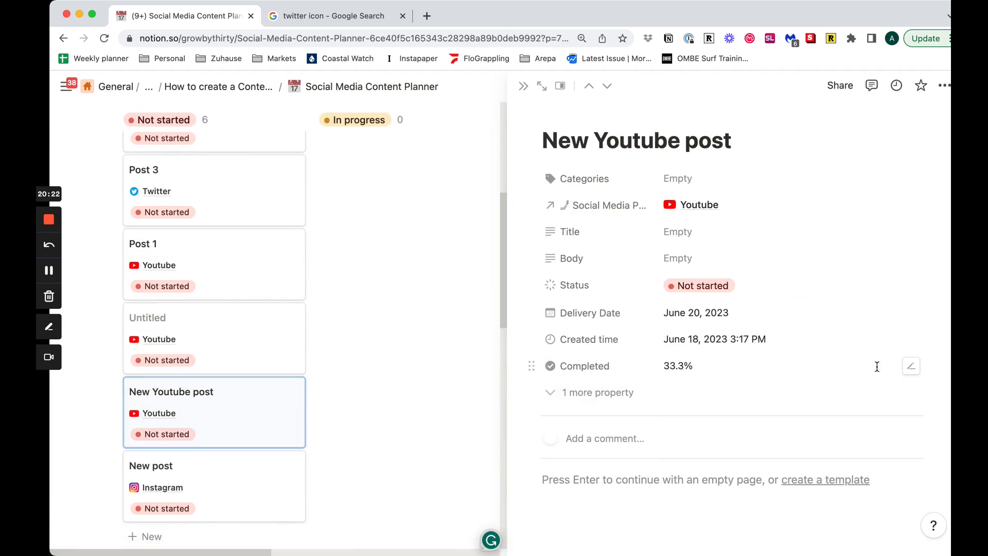
pyautogui.click(911, 367)
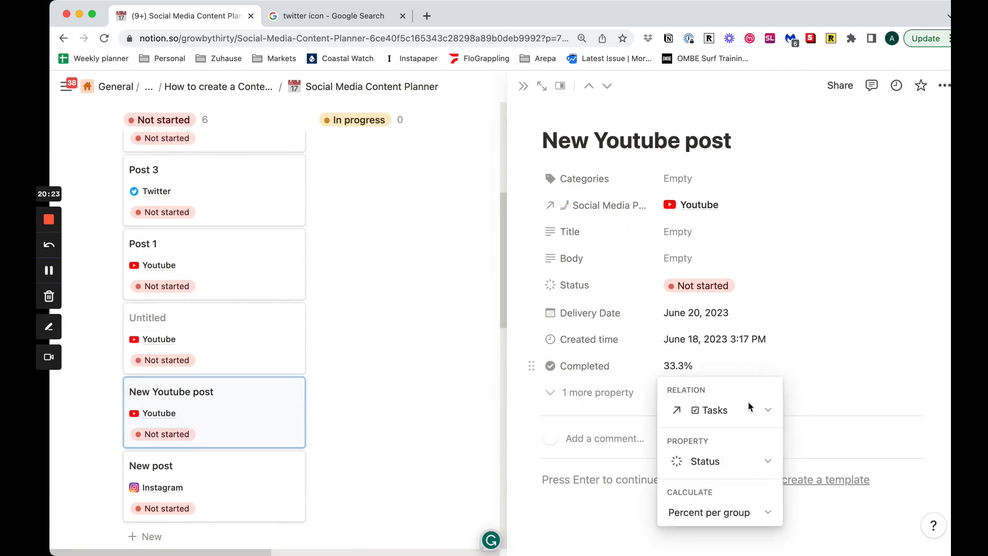
pyautogui.click(806, 358)
pyautogui.click(584, 366)
pyautogui.click(617, 414)
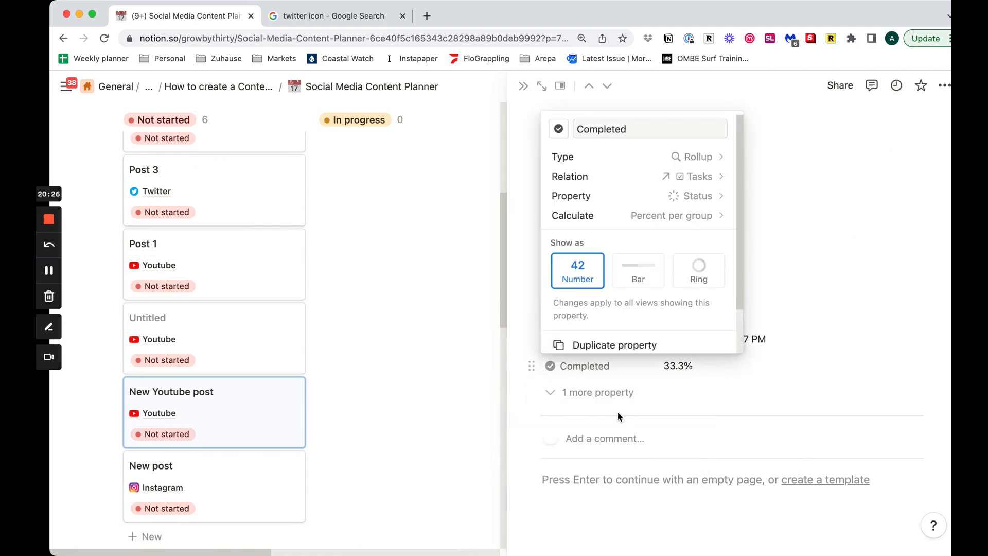
pyautogui.click(645, 275)
pyautogui.click(874, 314)
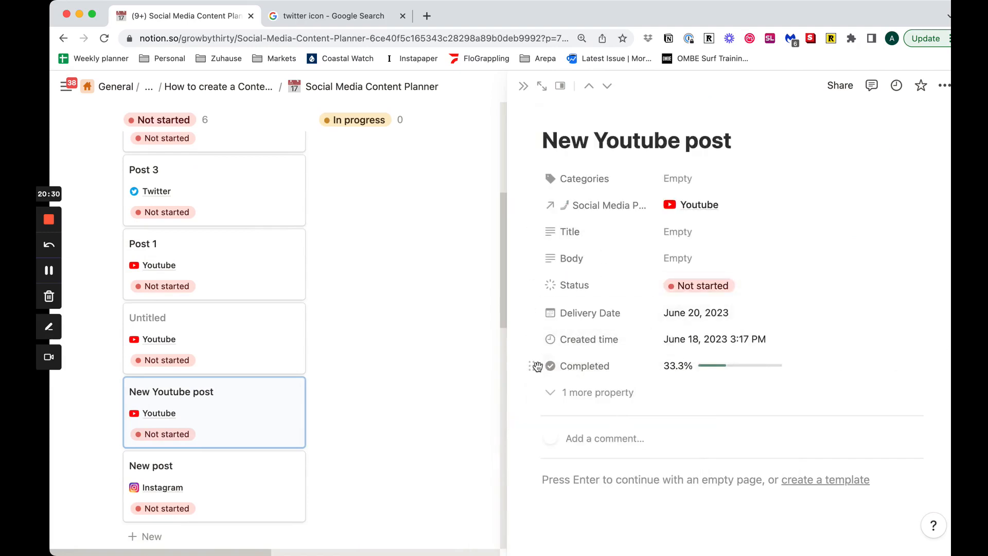
# Step: Move the Completed property to the first place in the post's property list and close the post
pyautogui.moveTo(545, 264); pyautogui.dragTo(547, 175)
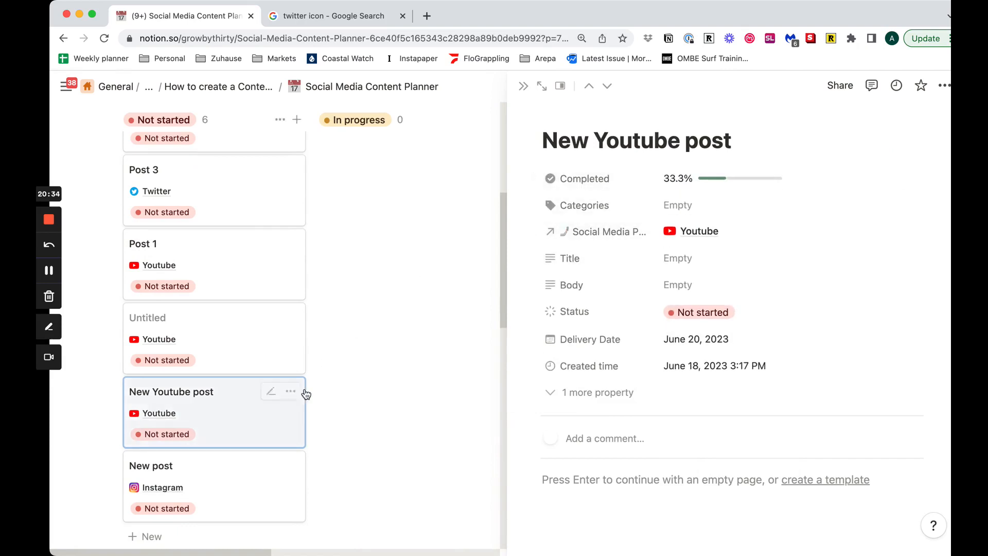
pyautogui.scroll(3, 221, 364)
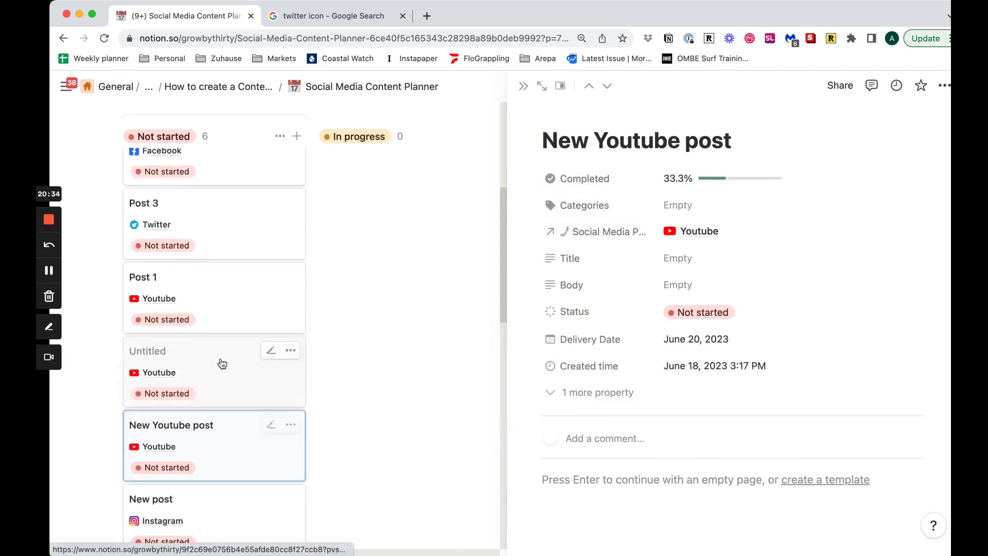
pyautogui.click(522, 86)
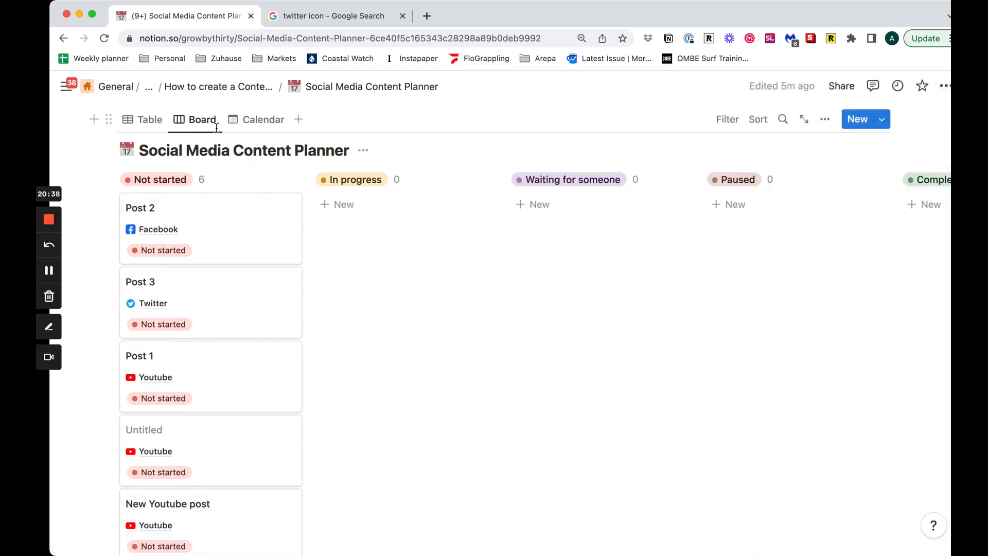
# Step: Show the Completed property on the cards of the Social Media Content Planner's Board view
pyautogui.click(193, 119)
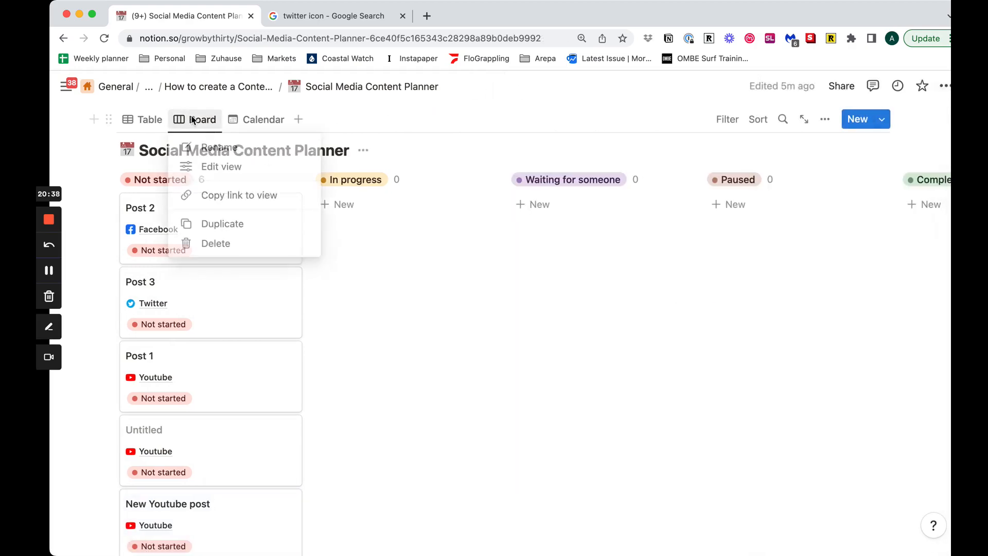
pyautogui.click(249, 173)
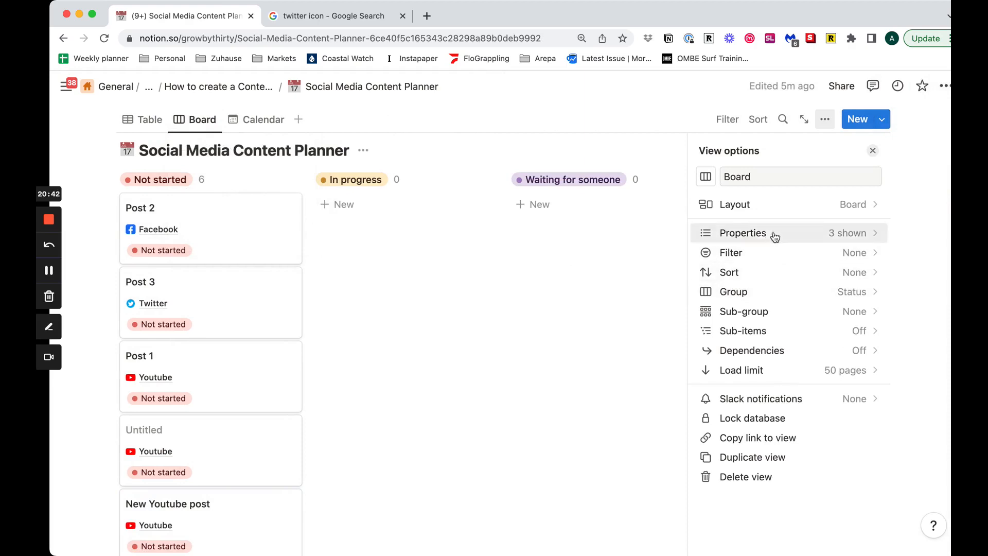
pyautogui.click(795, 238)
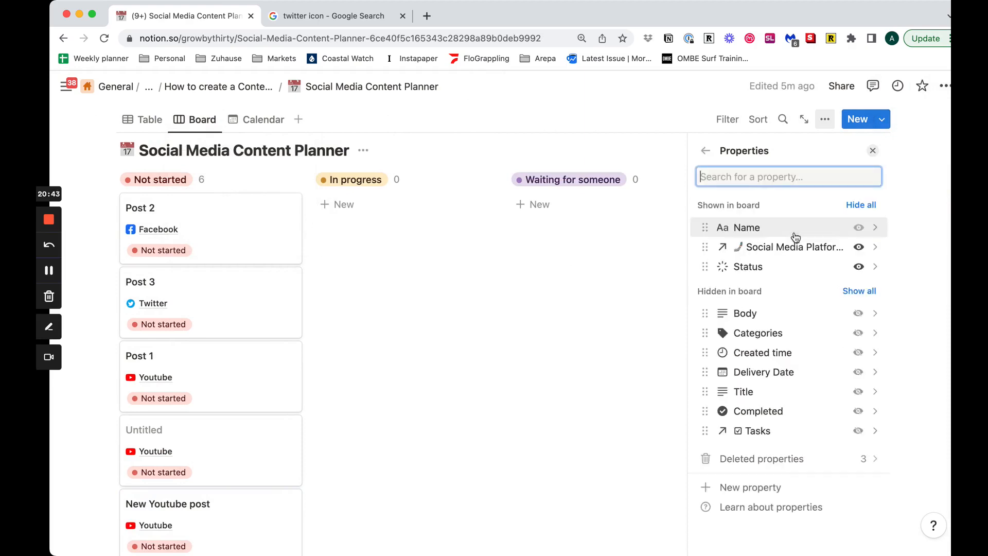
pyautogui.click(857, 411)
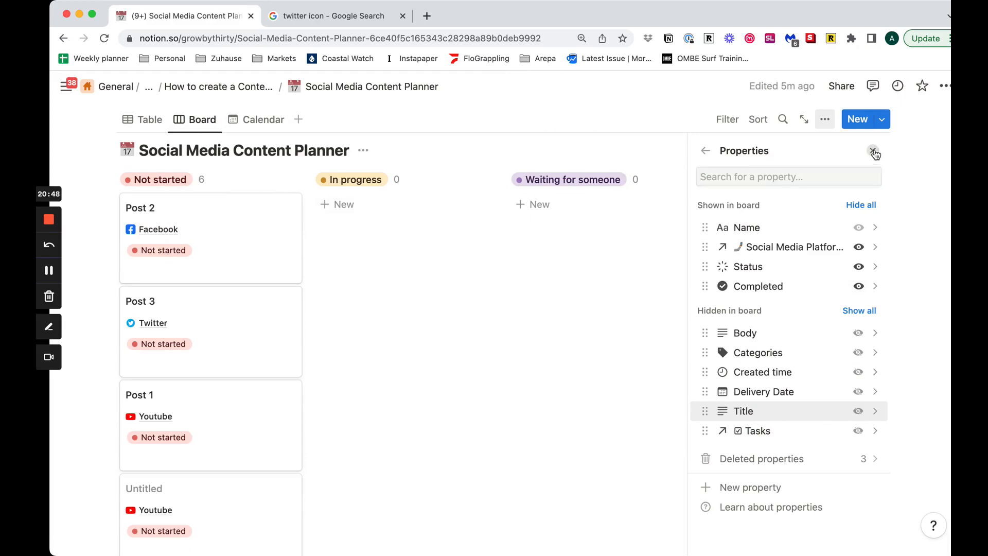
pyautogui.click(873, 152)
pyautogui.scroll(-5, 196, 329)
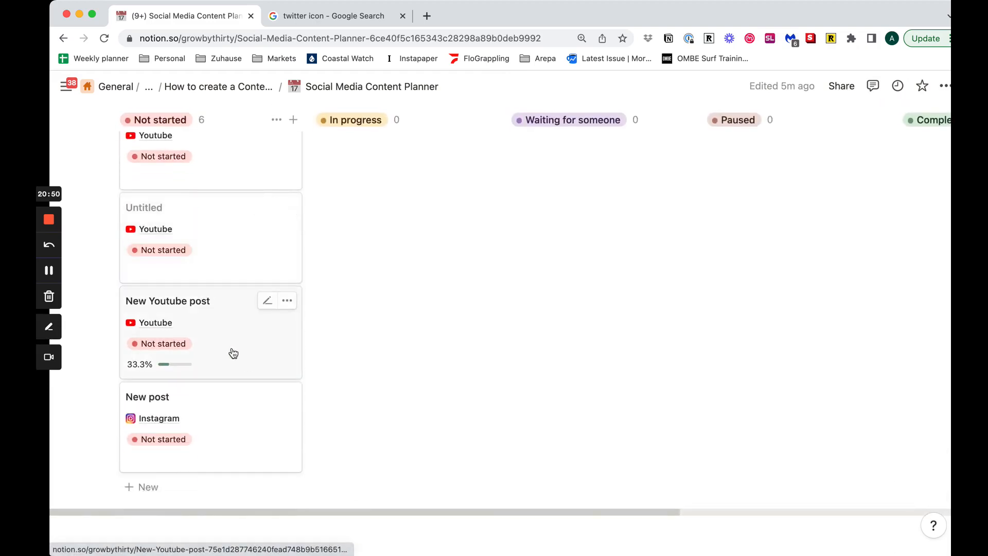
pyautogui.moveTo(236, 346); pyautogui.dragTo(417, 287)
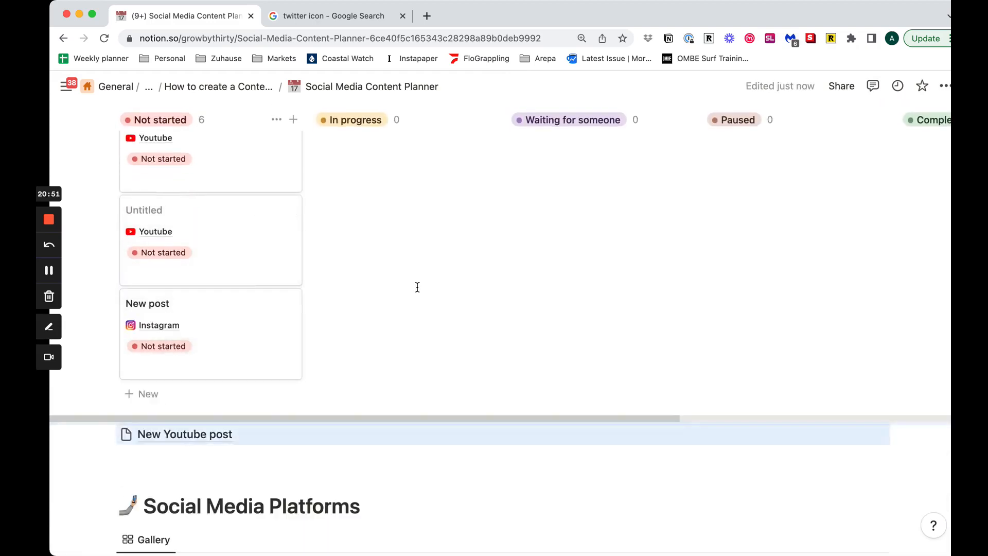
pyautogui.scroll(2, 335, 387)
pyautogui.press('super+z')
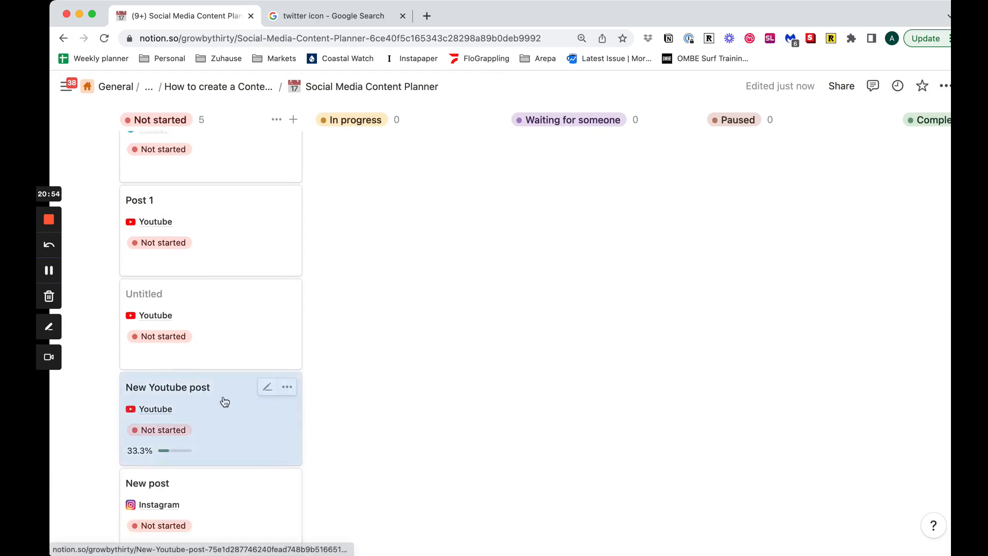
# Step: Set the status of New Youtube post to In progress from its board card
pyautogui.scroll(1, 220, 402)
pyautogui.scroll(-3, 219, 402)
pyautogui.scroll(1, 218, 400)
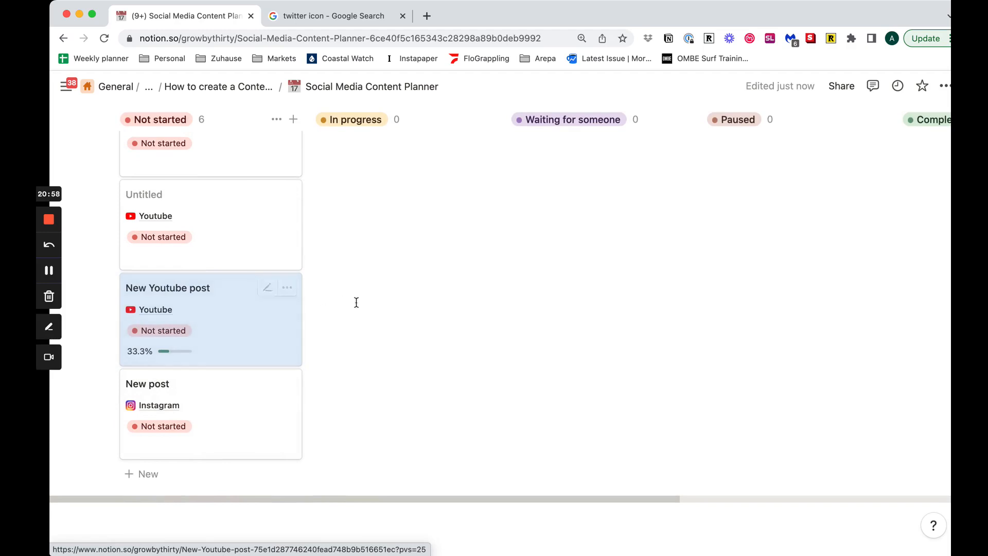
pyautogui.click(166, 332)
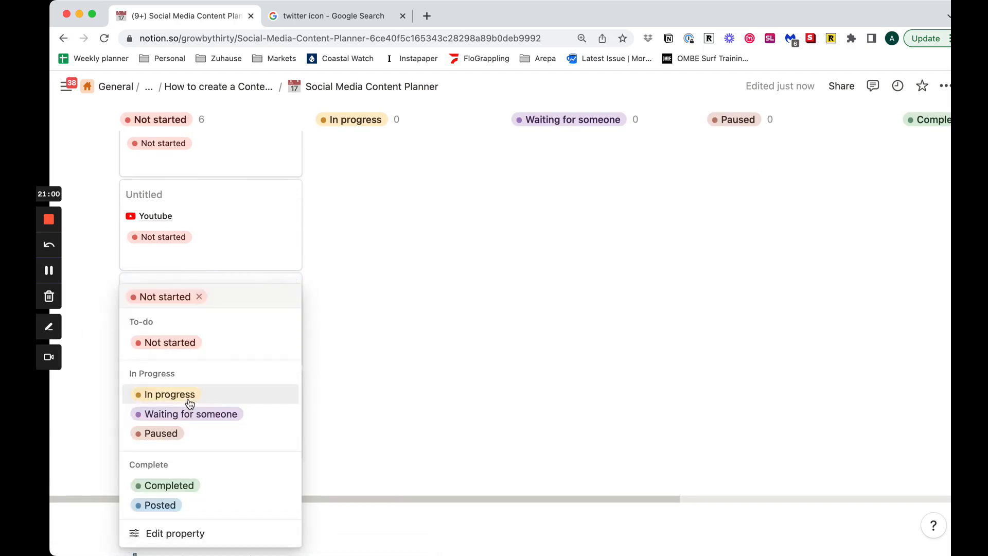
pyautogui.click(188, 396)
pyautogui.scroll(5, 360, 361)
pyautogui.scroll(-2, 433, 309)
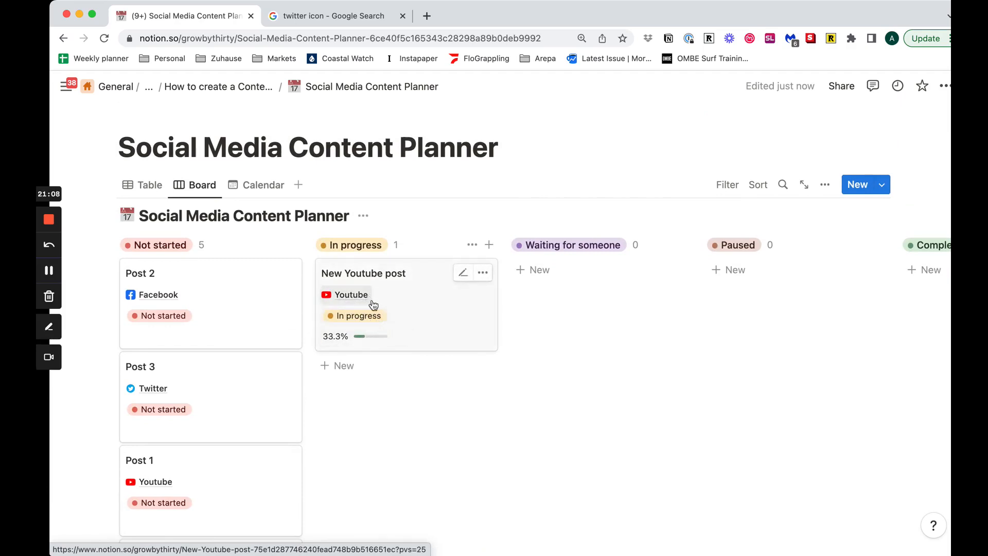
pyautogui.click(482, 272)
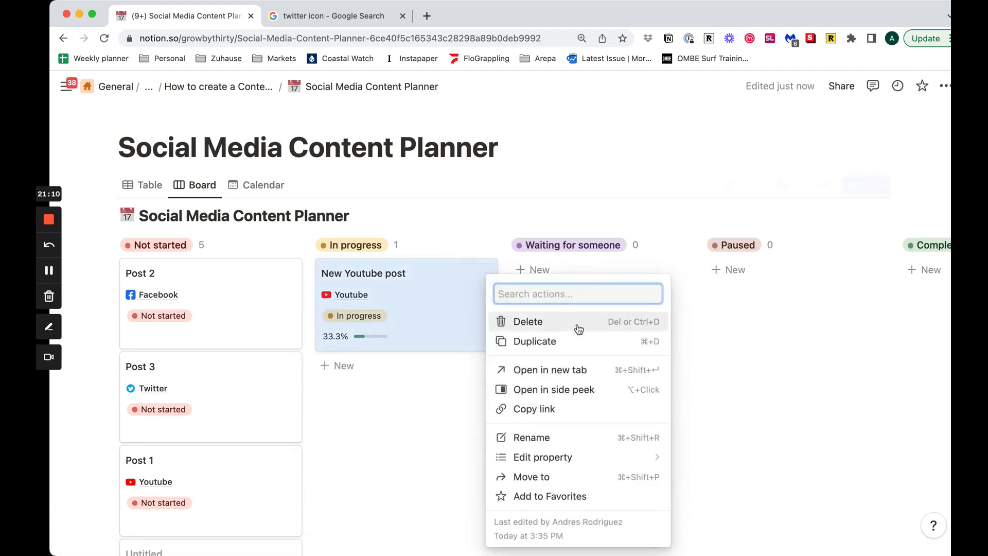
pyautogui.click(439, 402)
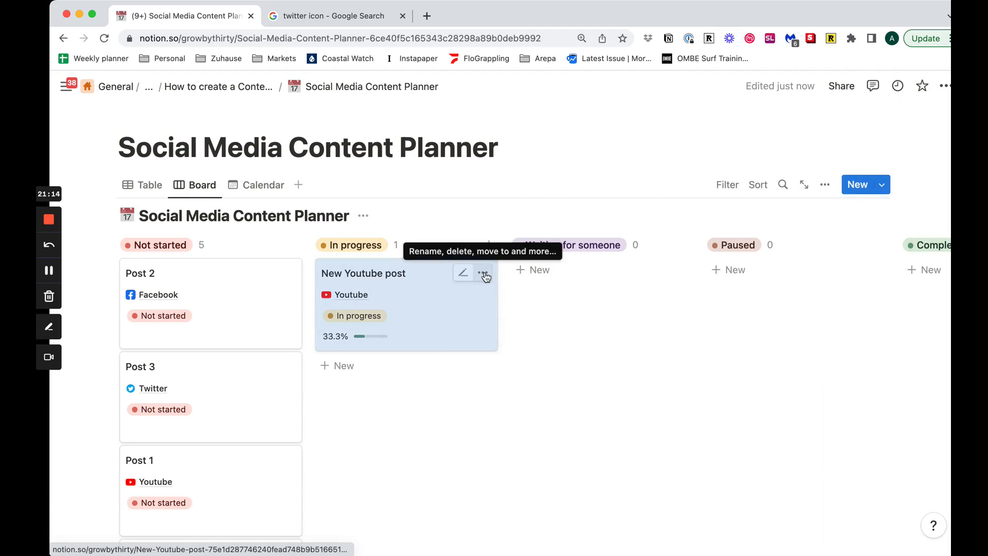
pyautogui.click(426, 290)
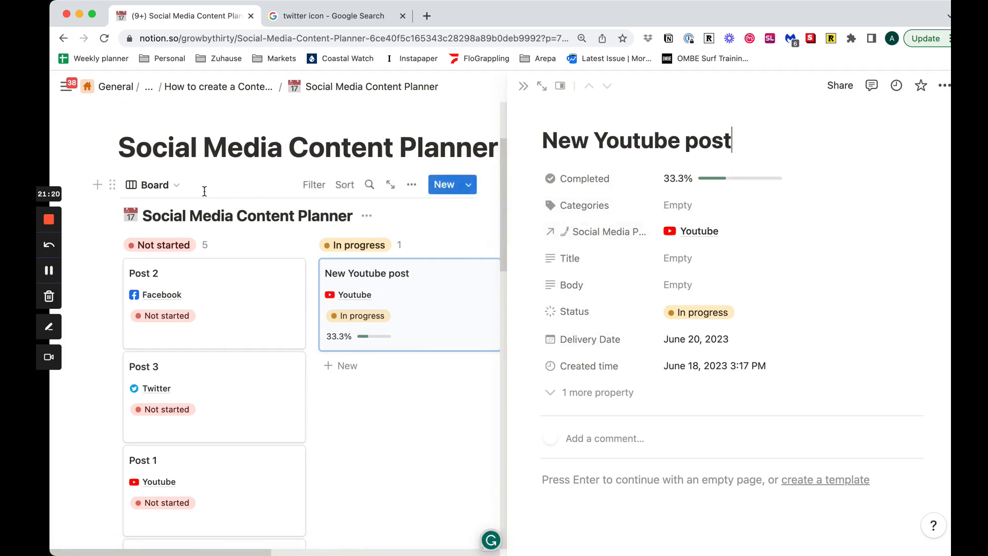
pyautogui.click(518, 95)
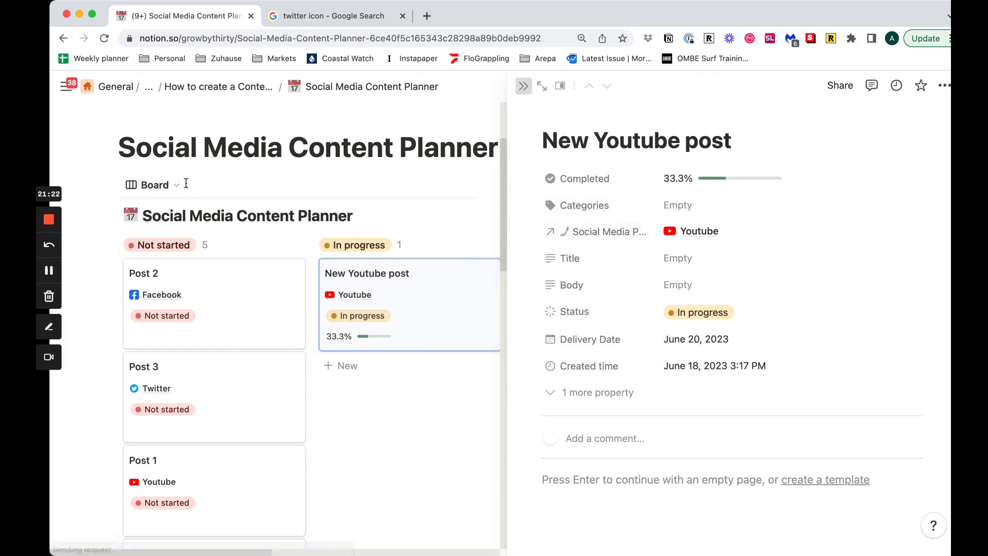
# Step: Reorder the Board view's shown properties under Name to Status, Completed and the Social Media Platforms relation
pyautogui.click(206, 188)
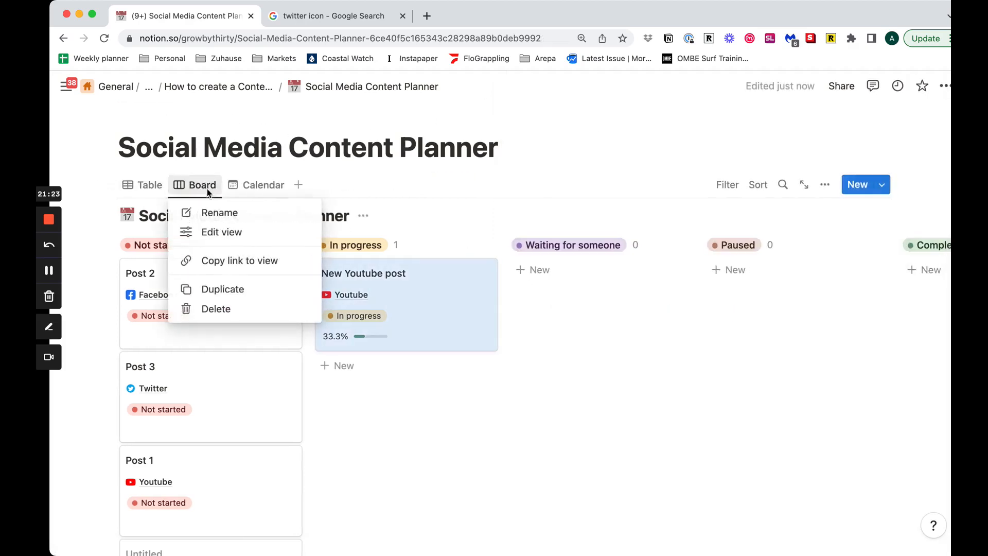
pyautogui.click(258, 232)
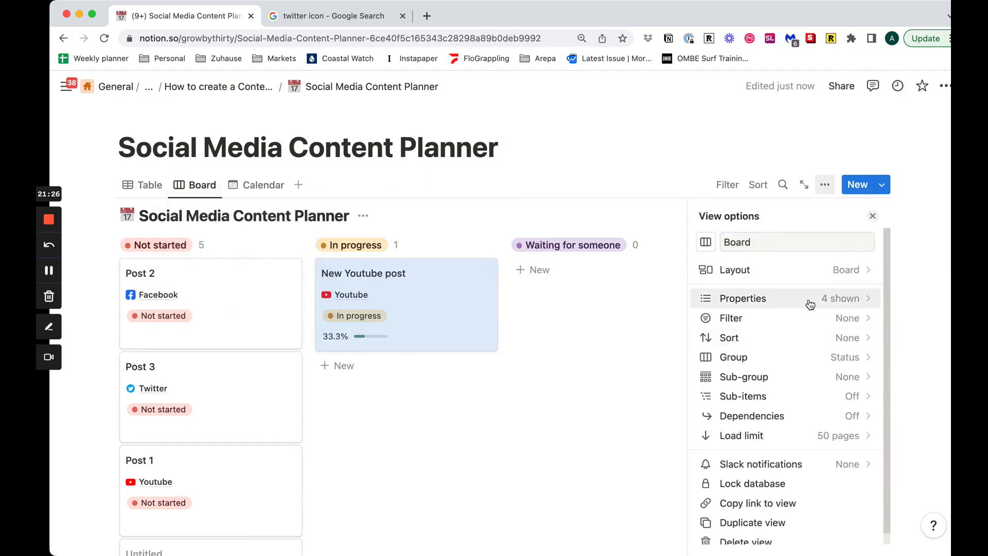
pyautogui.click(808, 301)
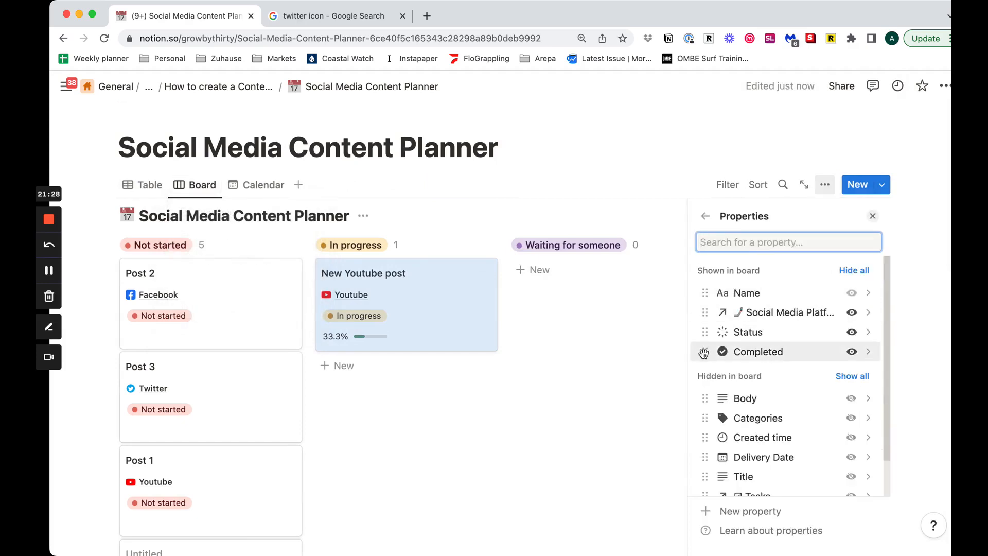
pyautogui.moveTo(704, 352); pyautogui.dragTo(703, 334)
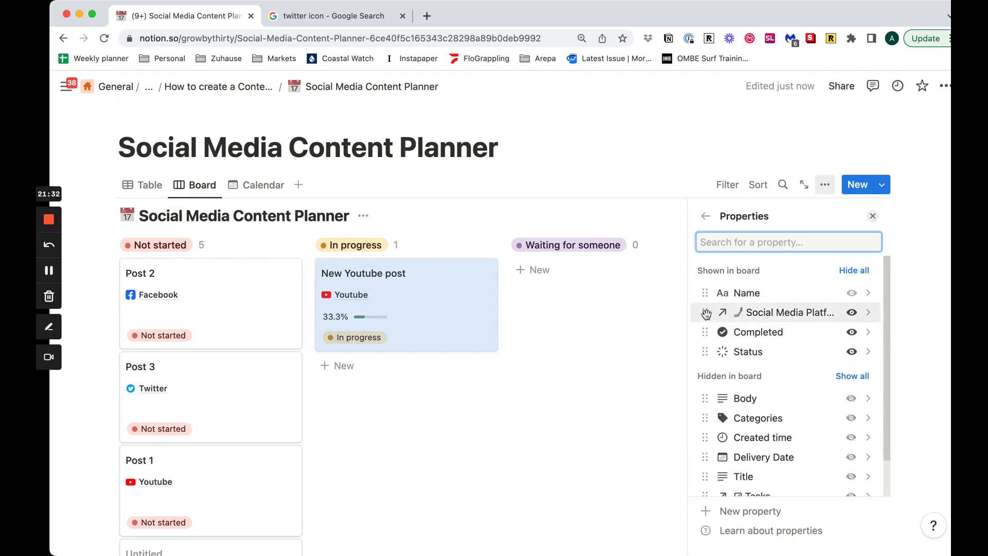
pyautogui.moveTo(704, 313)
pyautogui.mouseDown()
pyautogui.moveTo(704, 353)
pyautogui.moveTo(704, 312)
pyautogui.mouseUp()
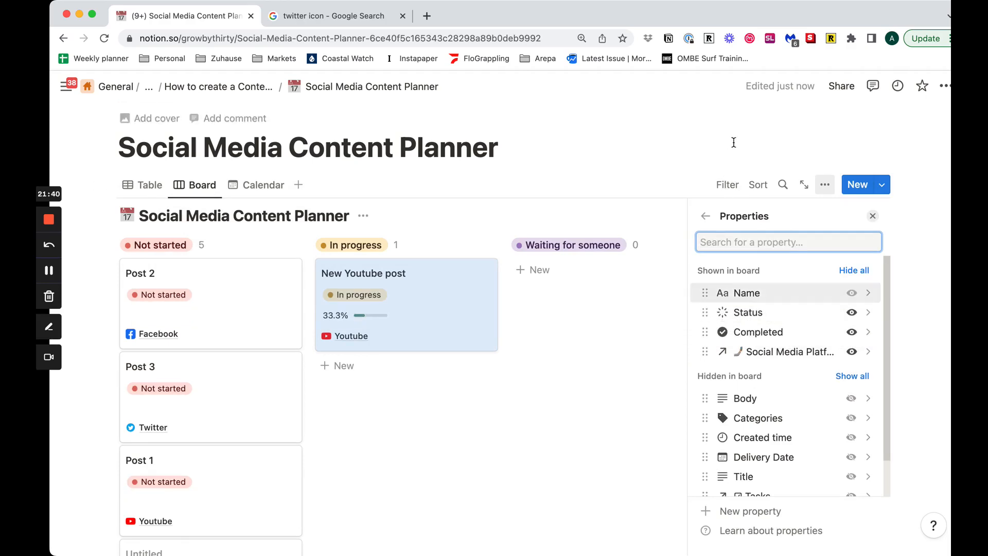
# Step: Reorder the Board view's shown properties under Name to the Social Media Platforms relation, Completed and Status, and close the view settings
pyautogui.moveTo(705, 312); pyautogui.dragTo(709, 352)
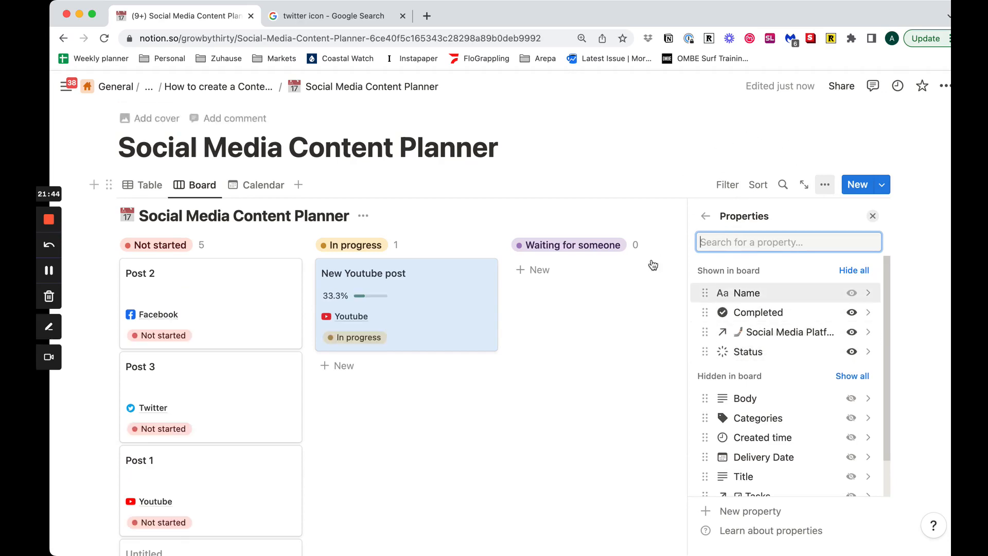
pyautogui.moveTo(704, 312); pyautogui.dragTo(704, 336)
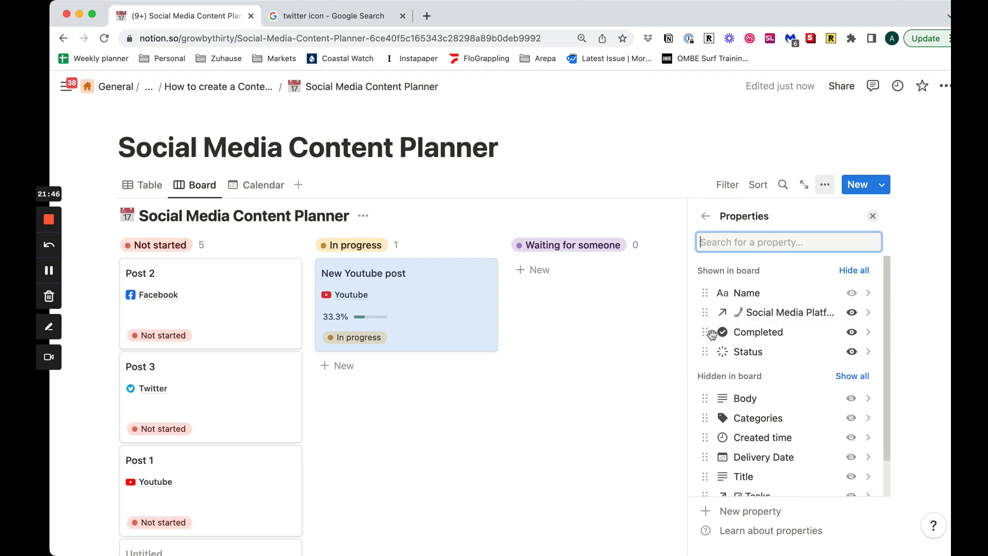
pyautogui.click(872, 216)
# Step: Examine the post cards across the Board view's status columns, down to the start of the Social Media Platforms gallery
pyautogui.scroll(-3, 565, 206)
pyautogui.scroll(2, 607, 154)
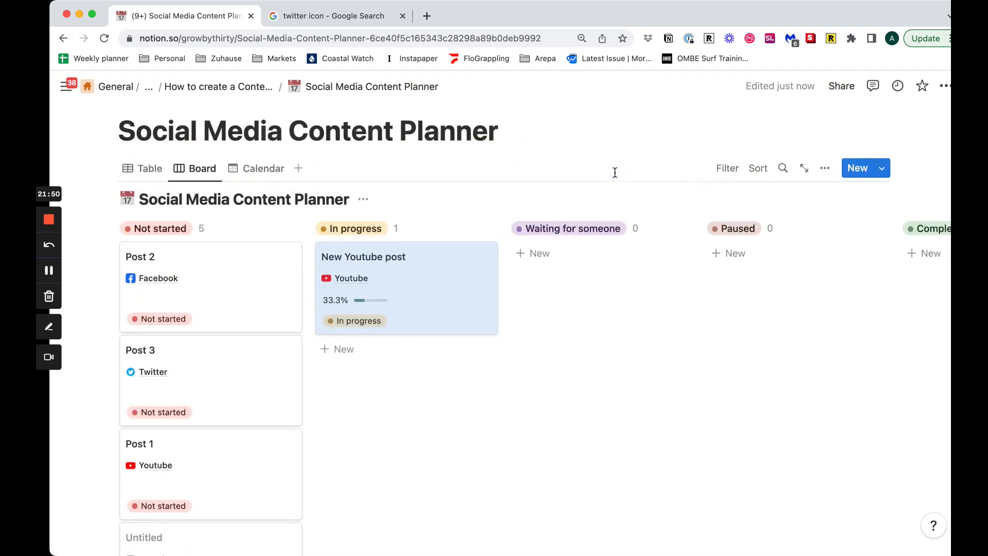
pyautogui.click(586, 128)
pyautogui.scroll(3, 495, 211)
pyautogui.scroll(-4, 493, 218)
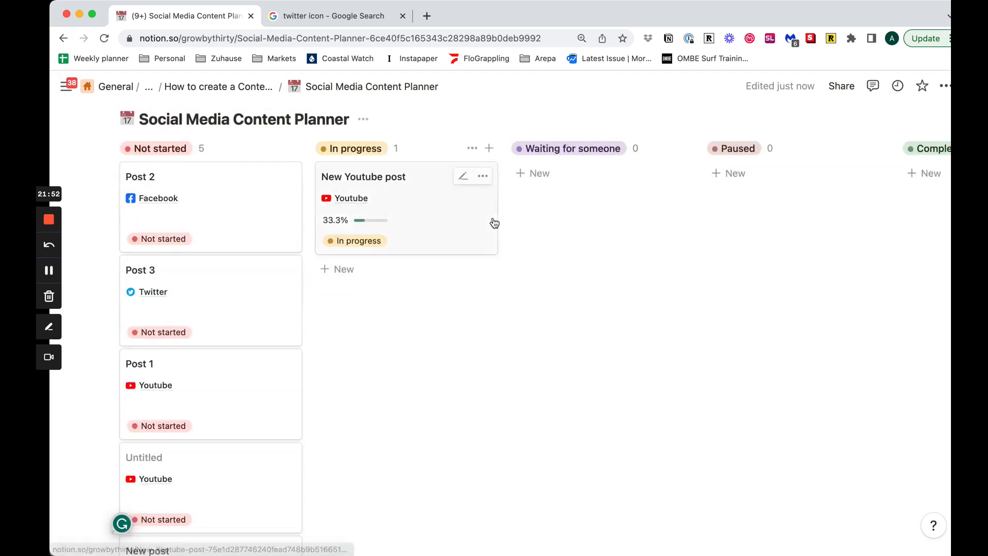
pyautogui.scroll(4, 493, 219)
pyautogui.scroll(-8, 492, 218)
pyautogui.scroll(-7, 491, 216)
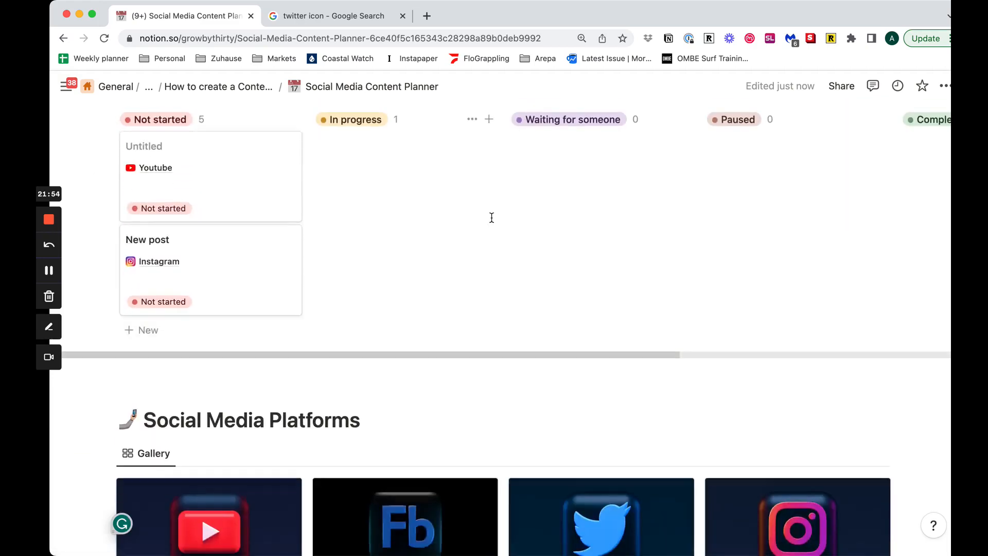
pyautogui.scroll(15, 279, 194)
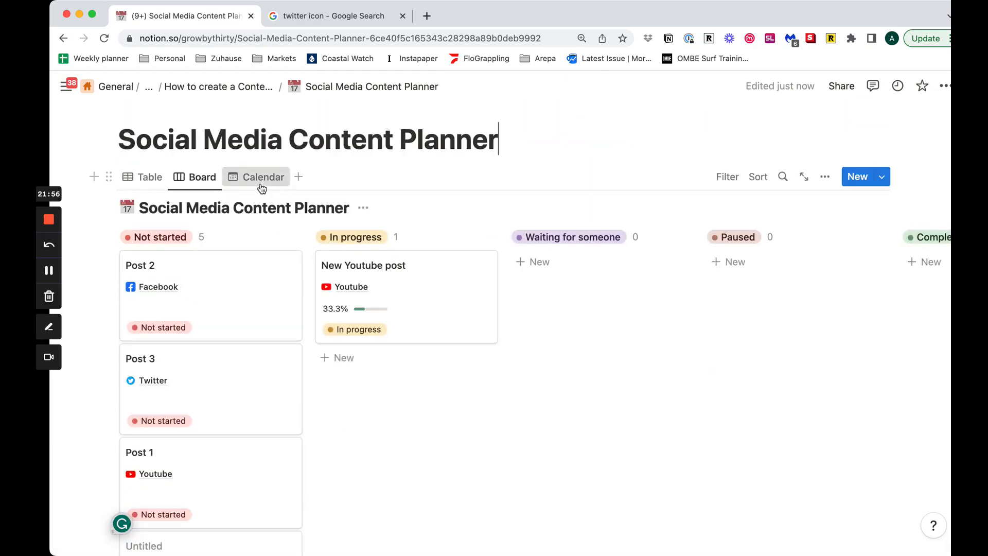
# Step: Switch the planner to its Calendar view and look over the scheduled posts, the platforms gallery and the Tasks board
pyautogui.click(261, 179)
pyautogui.scroll(-6, 384, 265)
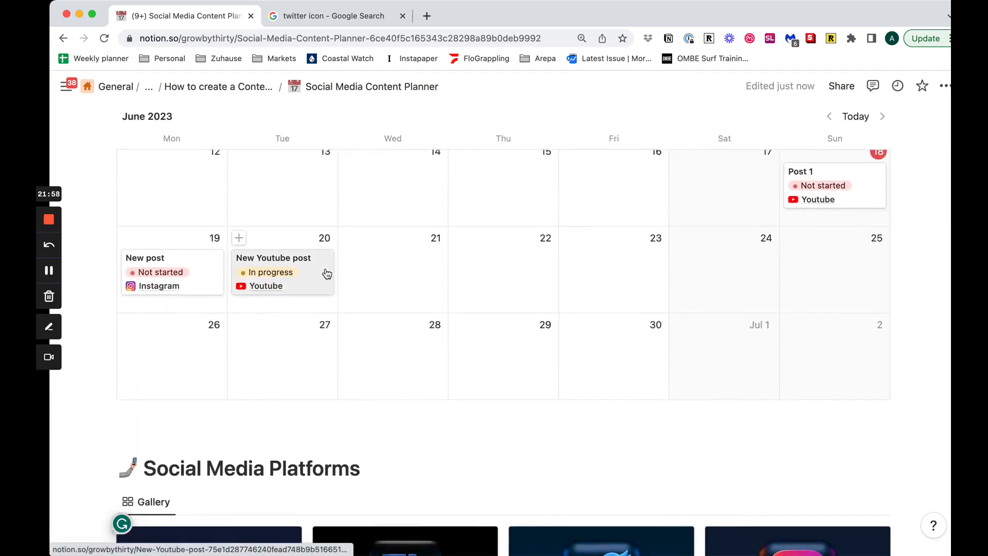
pyautogui.scroll(3, 328, 275)
pyautogui.scroll(-10, 329, 277)
pyautogui.scroll(-4, 328, 277)
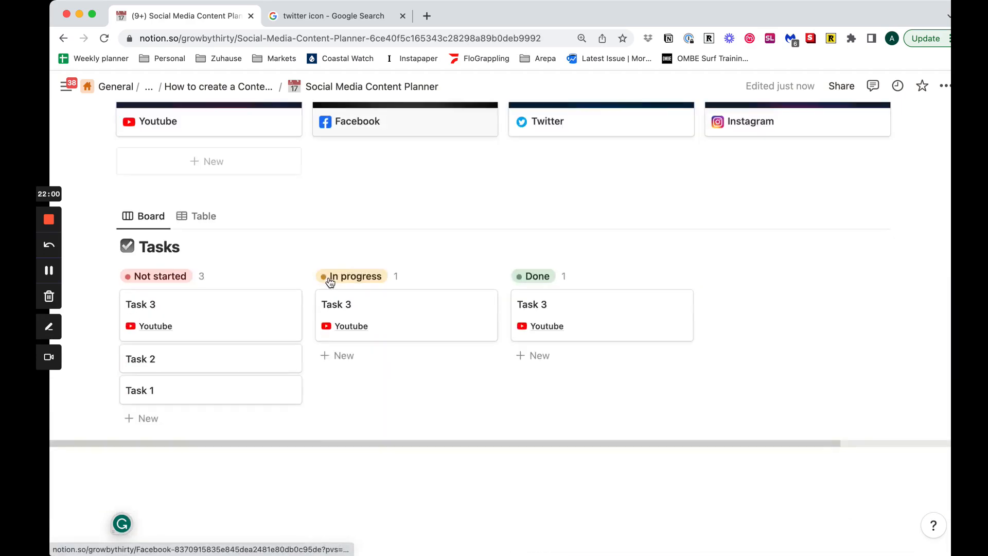
pyautogui.scroll(3, 329, 277)
pyautogui.scroll(10, 331, 278)
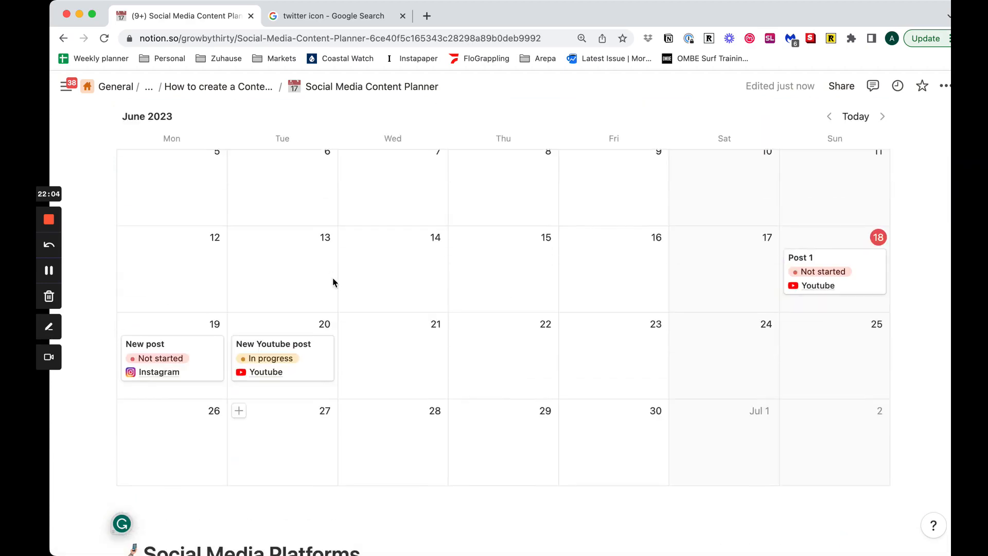
pyautogui.scroll(-3, 336, 282)
pyautogui.scroll(8, 335, 284)
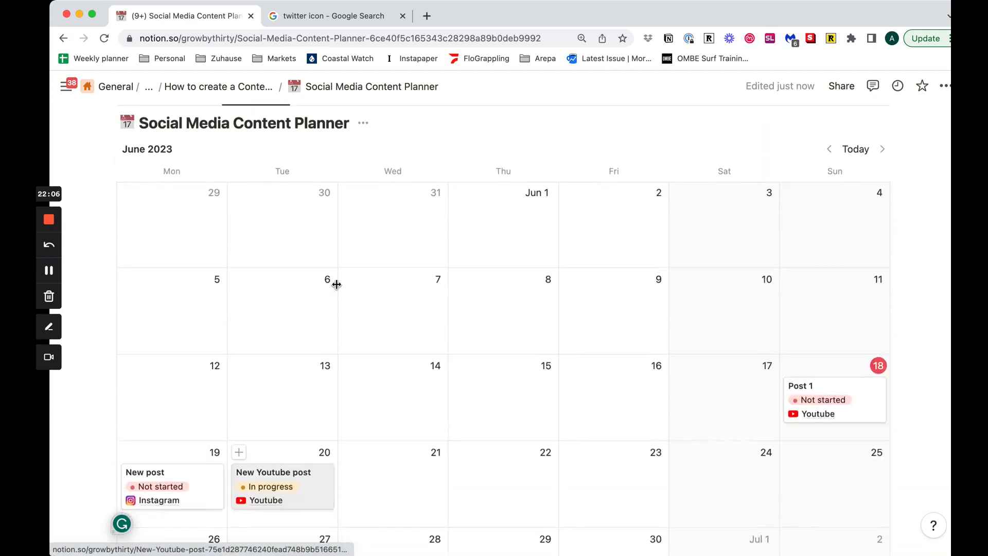
pyautogui.scroll(1, 340, 287)
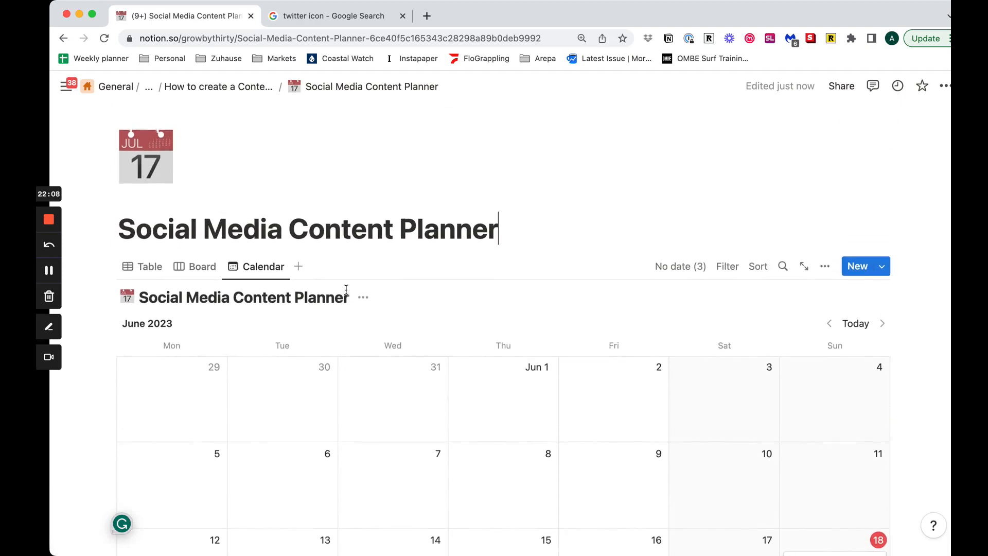